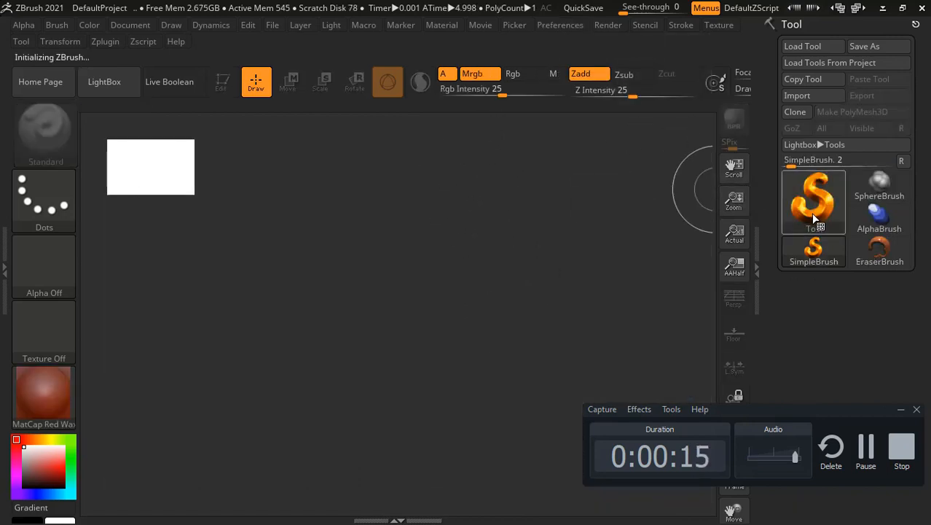
- Place a Sphere3D primitive in the middle of the canvas and enter Edit mode
left_click(814, 216)
left_click(145, 263)
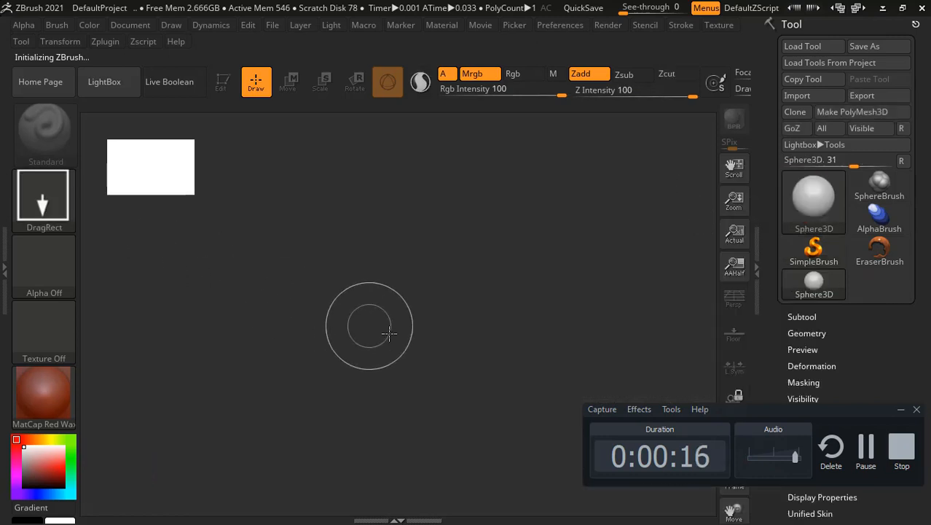
left_click_drag(389, 333, 410, 436)
key("t")
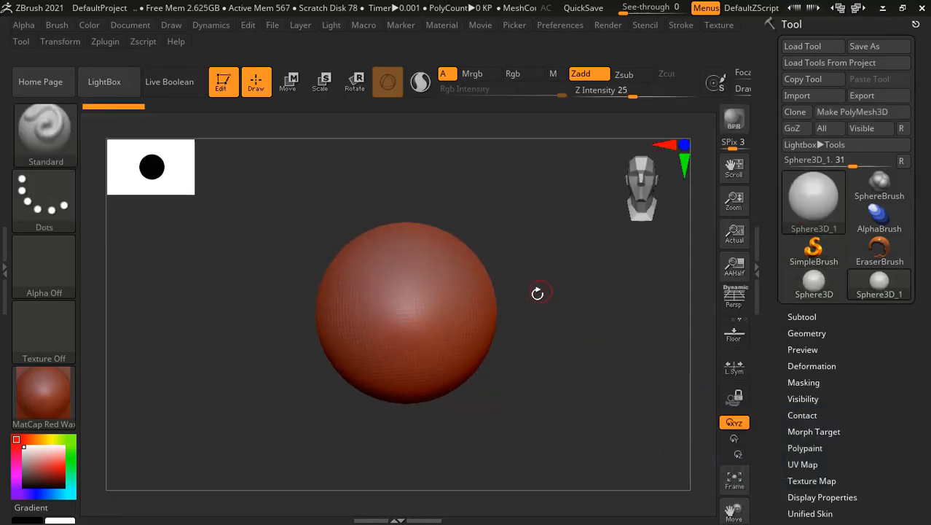
- Show the sphere's polyframe and assign BasicMaterial to it
key("shift+f")
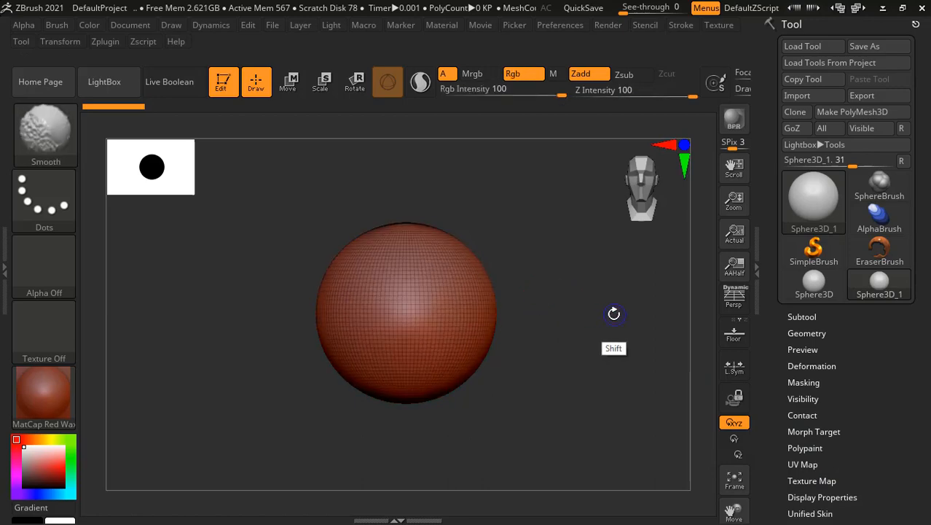
left_click_drag(589, 313, 596, 317, "alt")
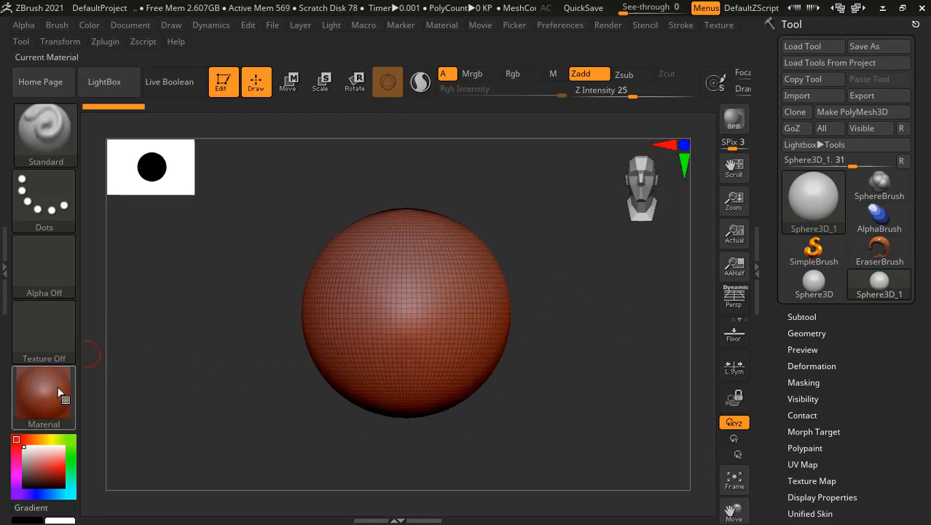
left_click(55, 392)
left_click(193, 332)
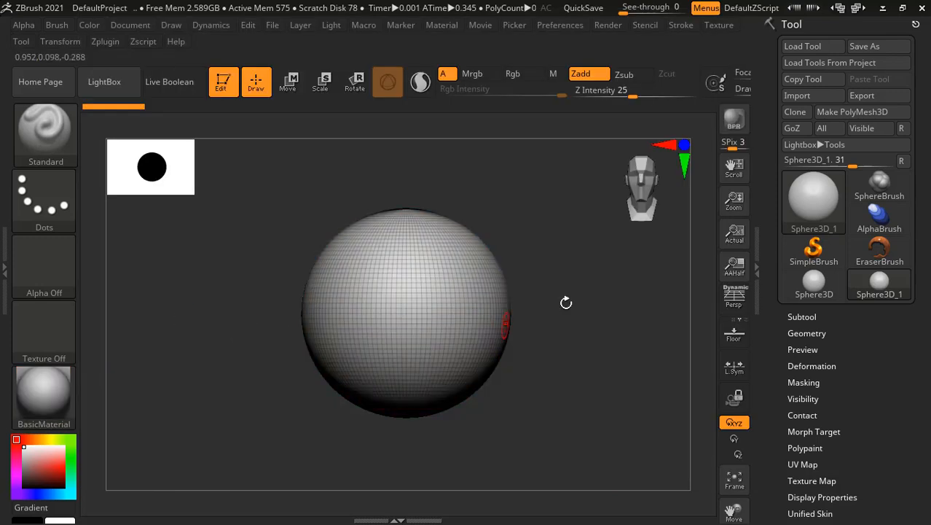
- Load the compact_UI_brush_materials interface layout and choose the Move brush
left_click(858, 9)
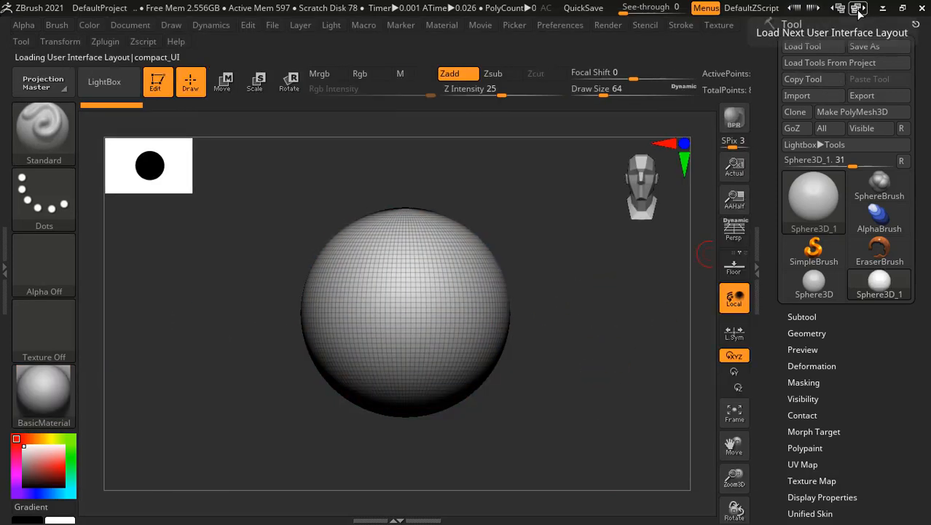
left_click(313, 493)
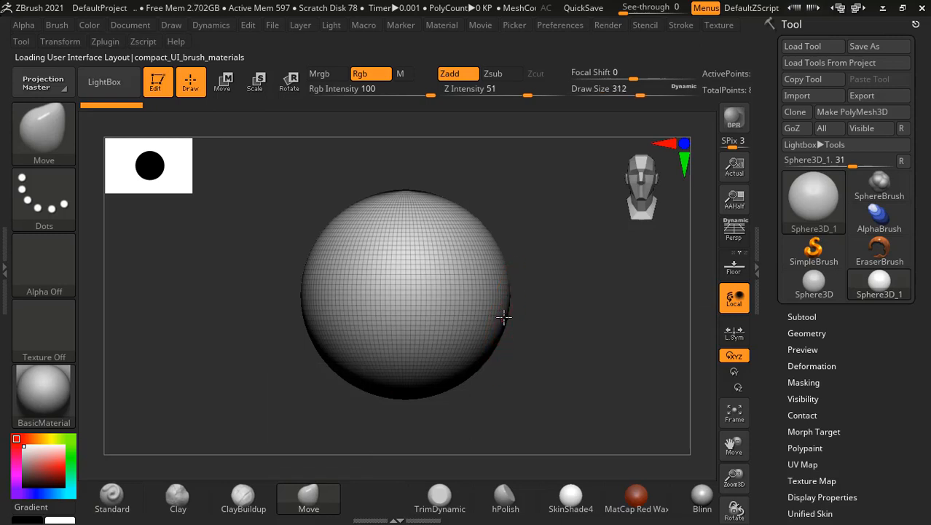
- Convert the sphere primitive to a PolyMesh3D for sculpting and hide its polyframe
right_click_drag(583, 346, 574, 310, "ctrl")
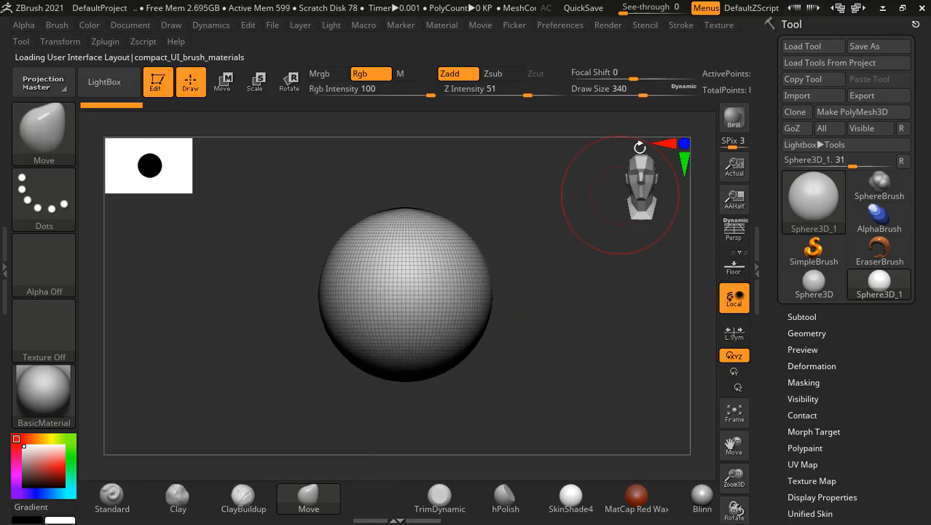
right_click_drag(507, 223, 501, 240, "alt")
left_click(402, 233)
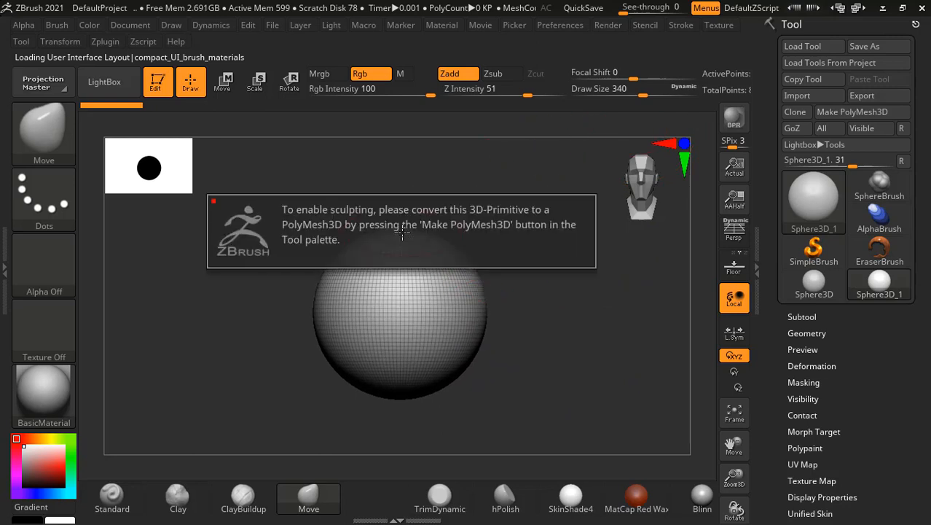
left_click(865, 114)
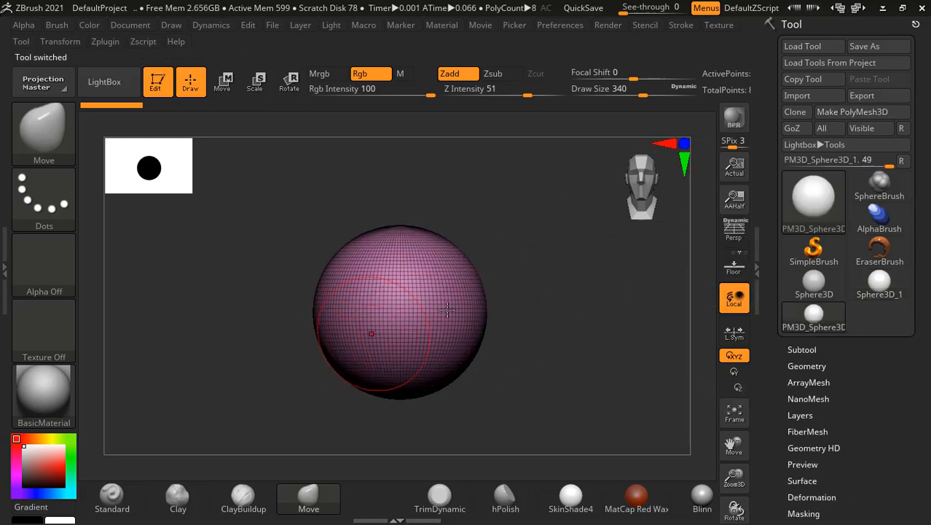
key("shift+f")
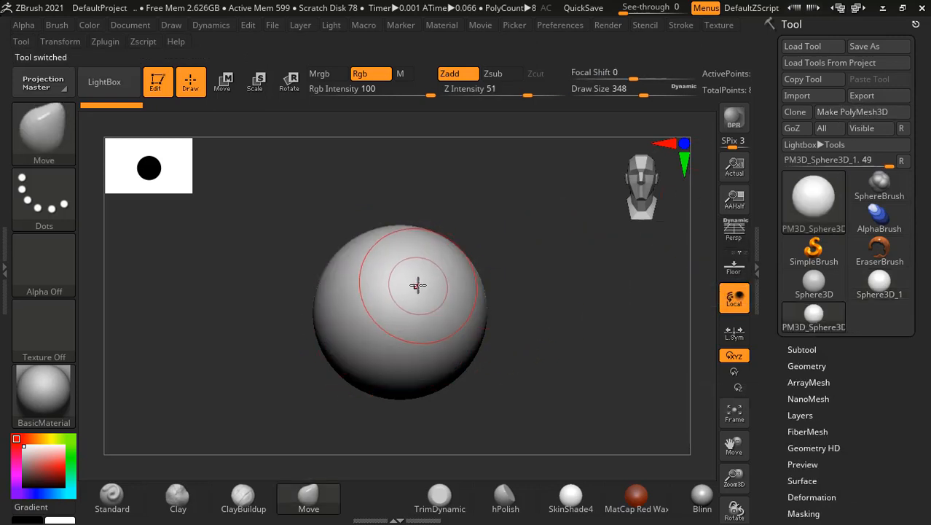
- Pull the top of the sphere upward with a slightly enlarged Move brush to form an asymmetrical pear shape
key("bracketright")
left_click_drag(397, 239, 402, 211)
mouse_move(439, 231)
left_mouse_down()
mouse_move(430, 217)
mouse_move(447, 214)
left_mouse_up()
mouse_move(382, 219)
left_mouse_down()
mouse_move(410, 189)
mouse_move(426, 200)
left_mouse_up()
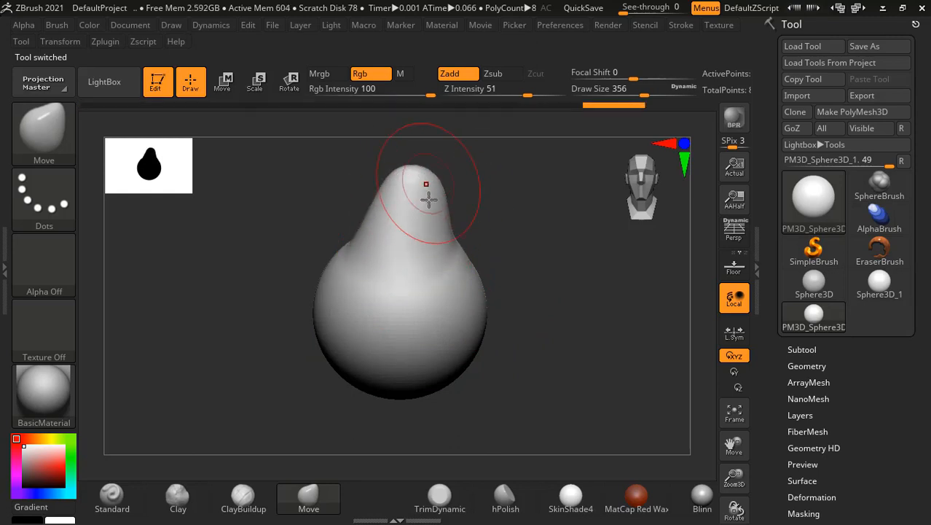
left_click_drag(340, 266, 382, 191)
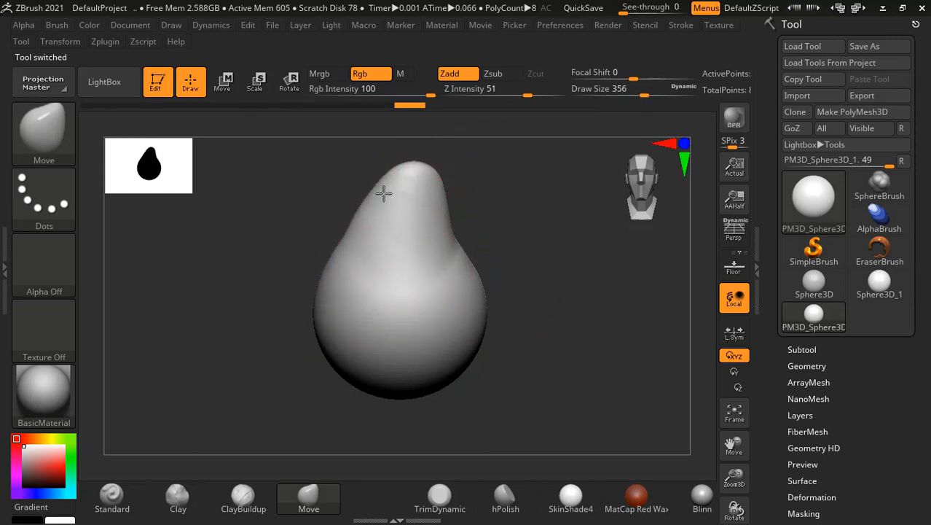
- Rough up the upper part and sides of the pear shape with ClayBuildup strokes from several angles
left_click(256, 488)
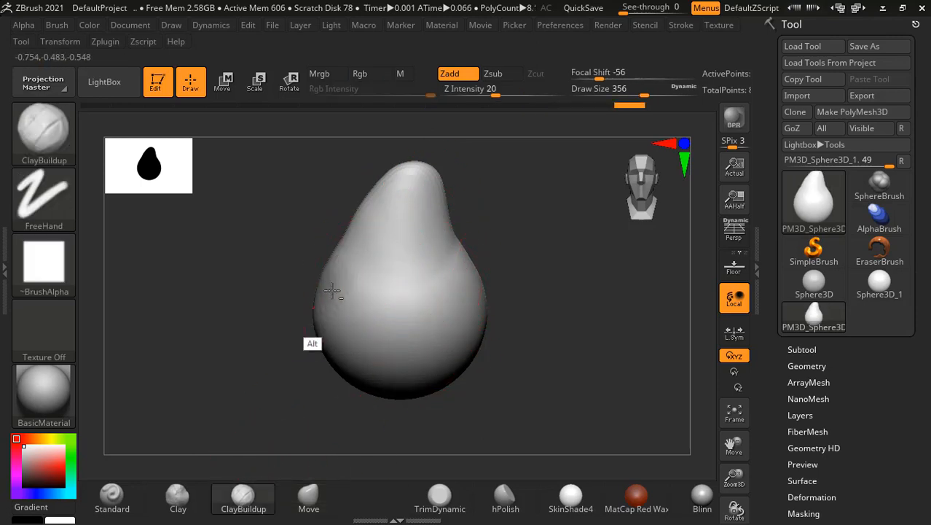
mouse_move(332, 290)
left_mouse_down("alt")
mouse_move(332, 302)
mouse_move(388, 235)
mouse_move(401, 289)
left_mouse_up("alt")
left_click_drag(535, 255, 497, 249)
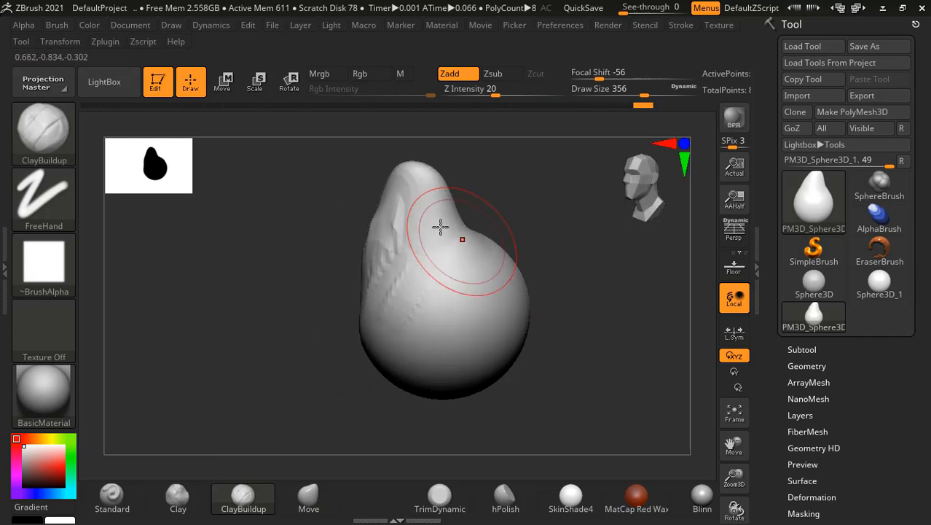
mouse_move(427, 255)
left_mouse_down()
mouse_move(410, 210)
mouse_move(403, 274)
left_mouse_up()
left_click_drag(511, 244, 620, 262)
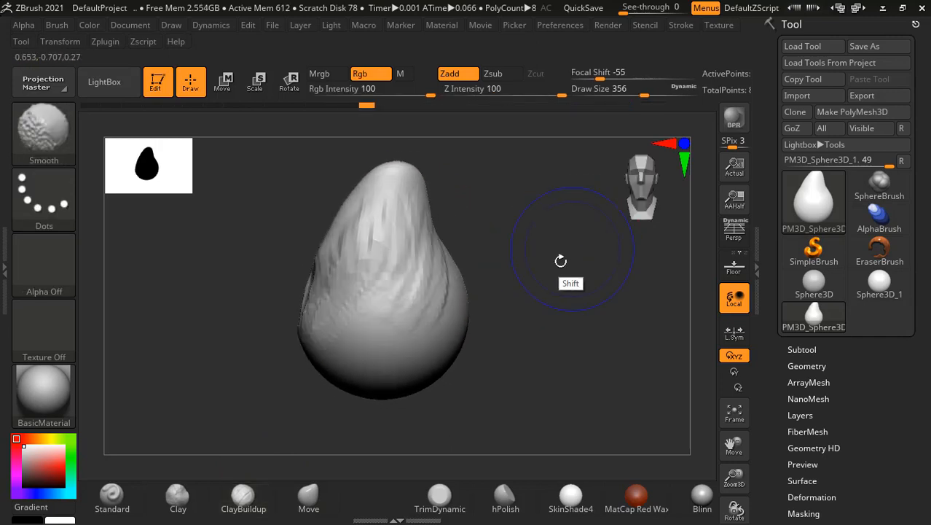
left_click_drag(303, 303, 385, 295)
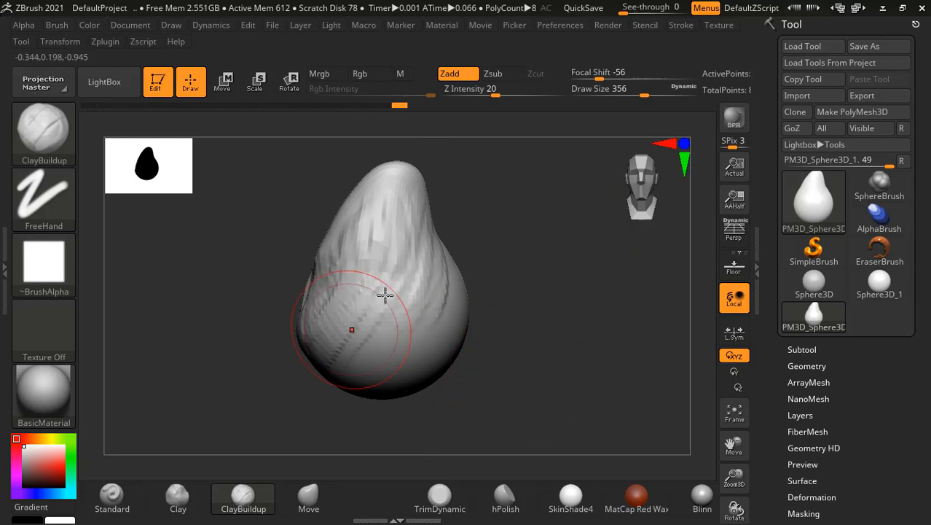
mouse_move(497, 287)
left_mouse_down()
mouse_move(322, 275)
mouse_move(292, 240)
left_mouse_up()
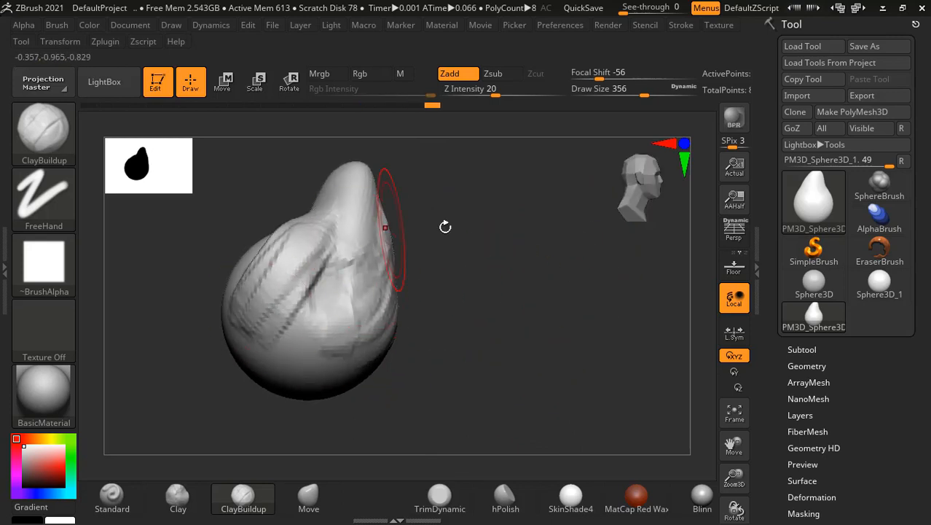
left_click_drag(443, 224, 281, 220)
mouse_move(524, 291)
left_mouse_down()
mouse_move(405, 302)
mouse_move(547, 290)
left_mouse_up()
left_click_drag(339, 209, 394, 280)
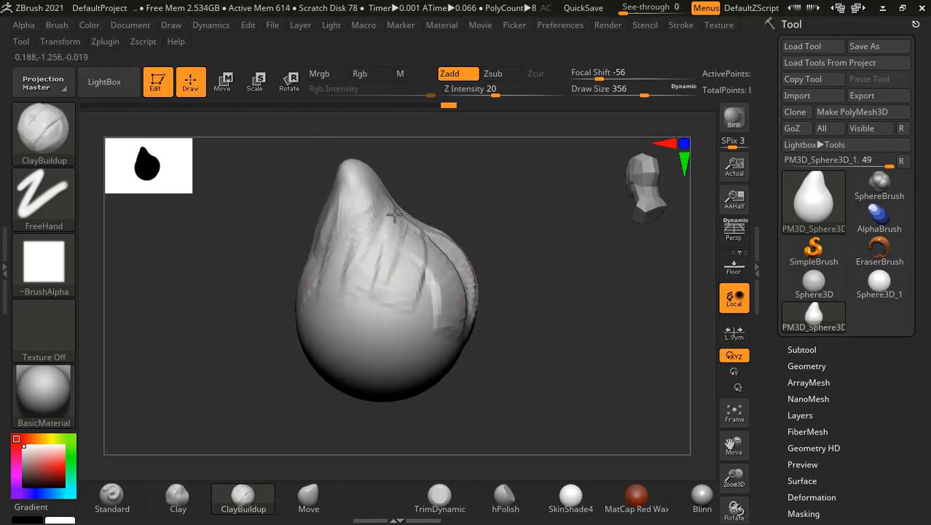
left_click_drag(388, 212, 437, 295)
- Flatten the rough surface into broad, rock-like planes on all sides and near the tip with the TrimDynamic brush
mouse_move(512, 306)
left_mouse_down()
mouse_move(571, 322)
mouse_move(526, 345)
mouse_move(427, 312)
left_mouse_up()
left_click(452, 504)
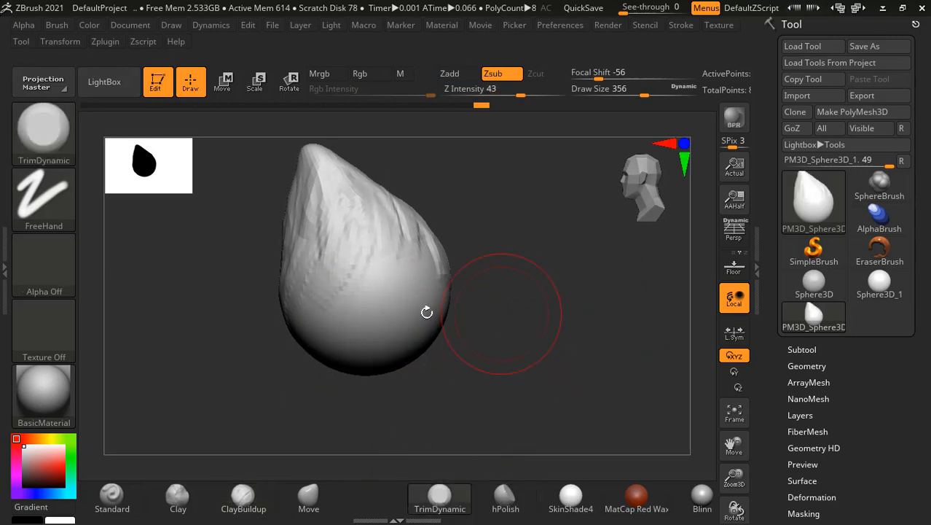
left_click(354, 274)
left_click_drag(541, 308, 348, 288)
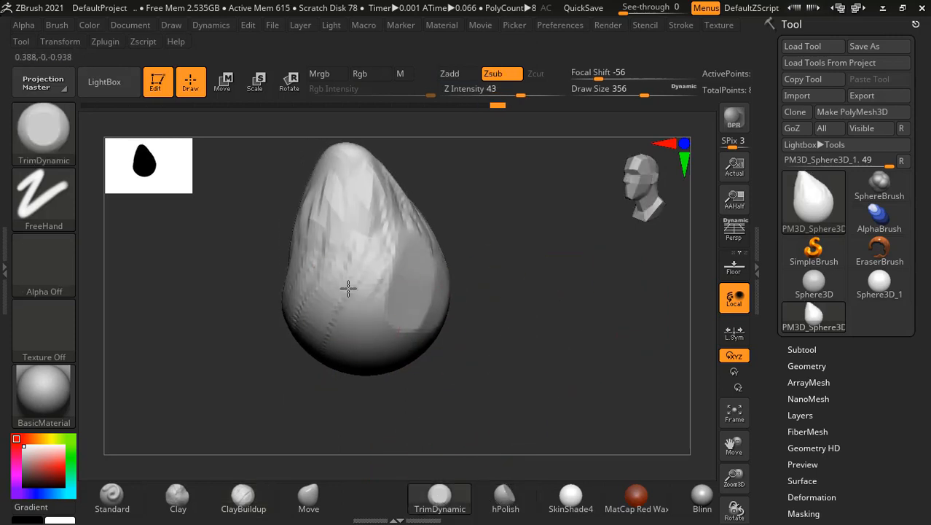
left_click(348, 287)
left_click(348, 288)
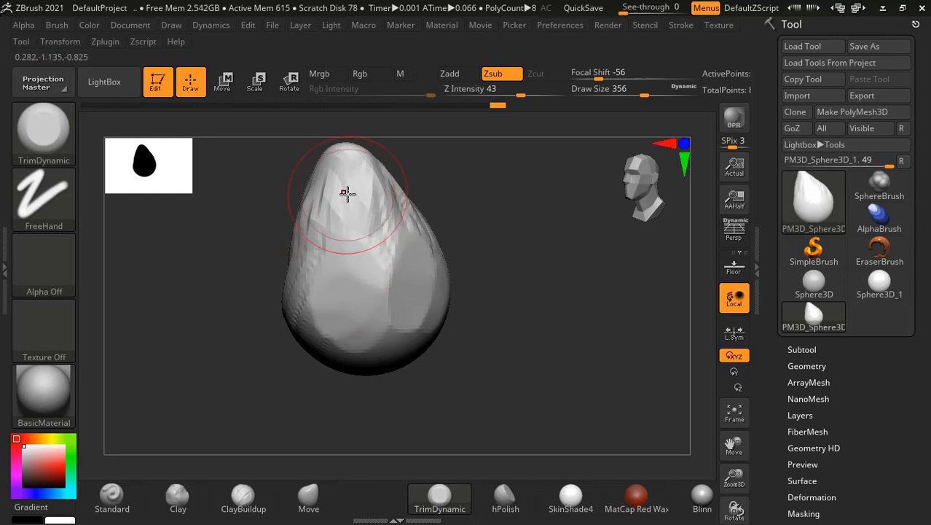
left_click_drag(538, 319, 572, 297)
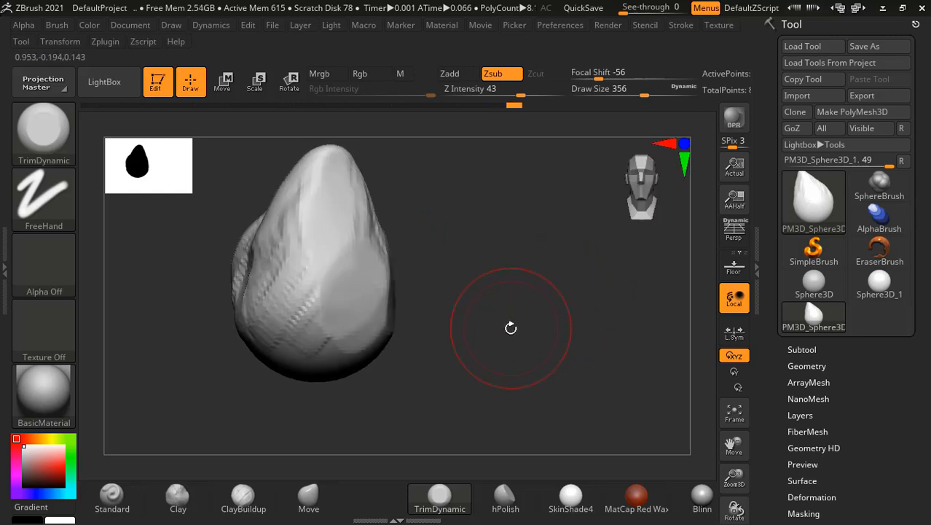
mouse_move(302, 254)
left_mouse_down()
mouse_move(312, 281)
mouse_move(289, 212)
mouse_move(278, 248)
left_mouse_up()
left_click_drag(461, 264, 514, 268)
mouse_move(314, 319)
left_mouse_down()
mouse_move(251, 292)
mouse_move(266, 310)
left_mouse_up()
mouse_move(424, 273)
left_mouse_down()
mouse_move(443, 298)
mouse_move(427, 308)
left_mouse_up()
mouse_move(298, 280)
left_mouse_down()
mouse_move(311, 281)
mouse_move(274, 237)
left_mouse_up()
mouse_move(465, 306)
left_mouse_down()
mouse_move(463, 294)
mouse_move(470, 313)
left_mouse_up()
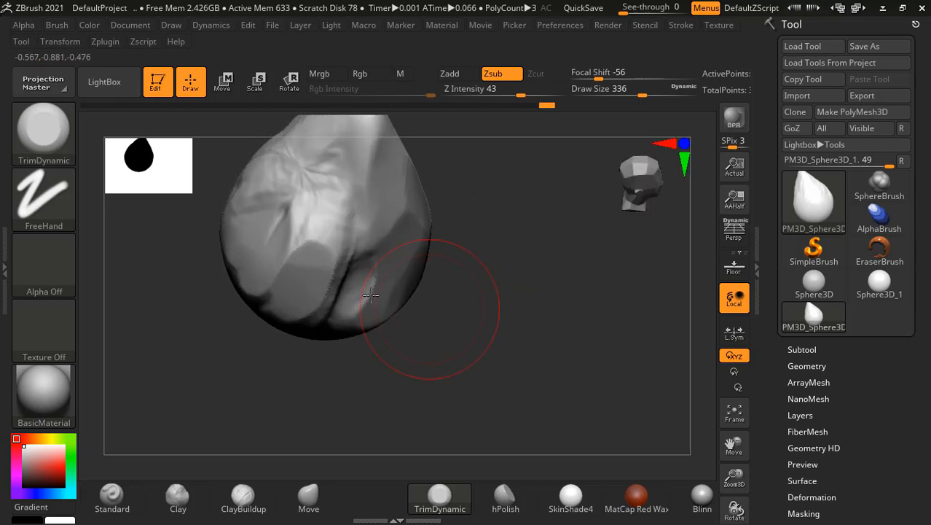
mouse_move(320, 227)
left_mouse_down()
mouse_move(317, 201)
mouse_move(313, 214)
left_mouse_up()
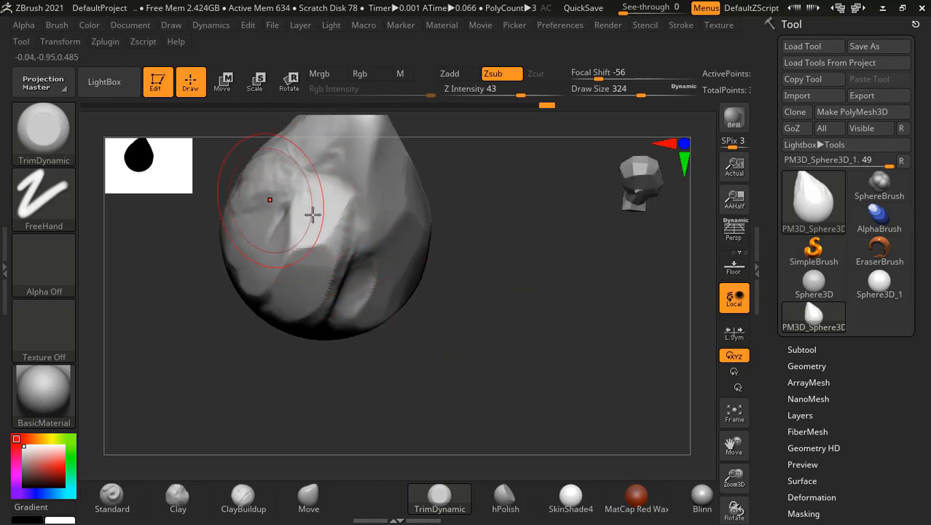
- Remesh the sculpted form with ZRemesher and examine its topology in the polyframe display
key("shift+f")
left_click_drag(524, 282, 539, 350, "alt")
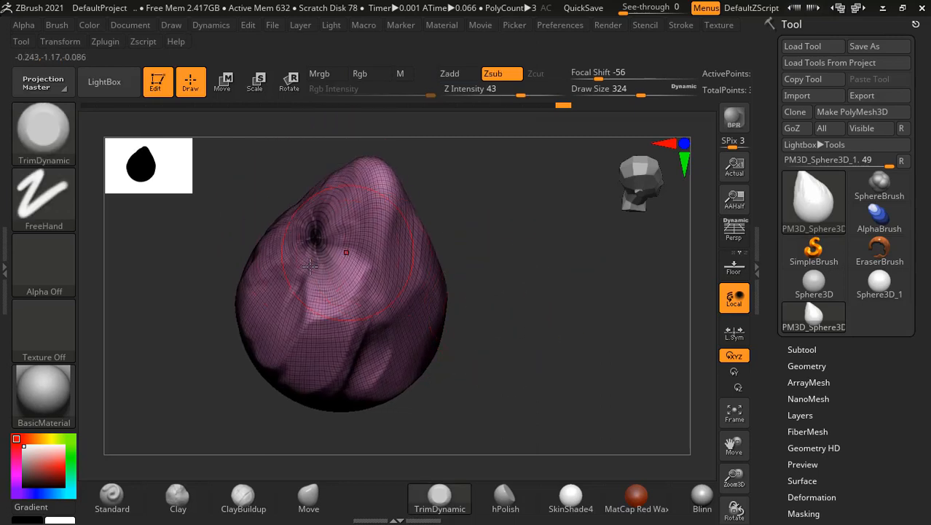
key("shift")
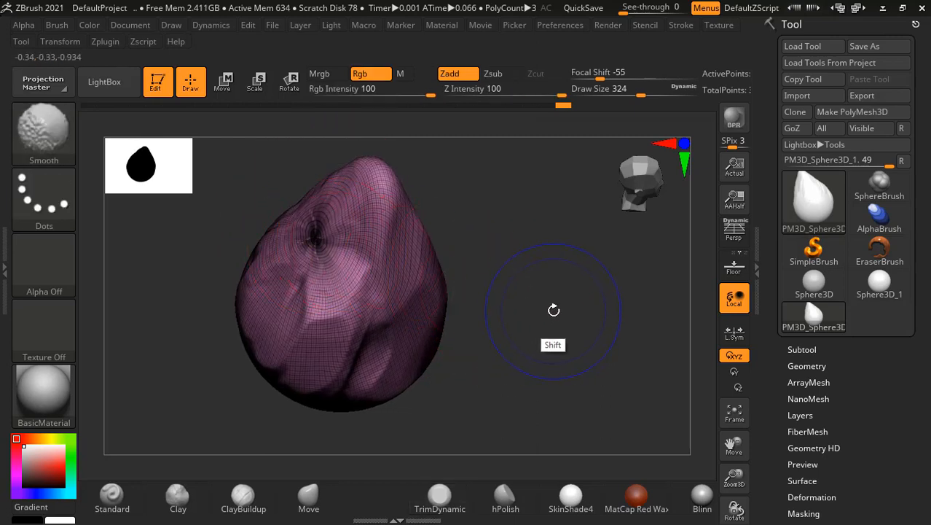
key("shift+f")
left_click(793, 352)
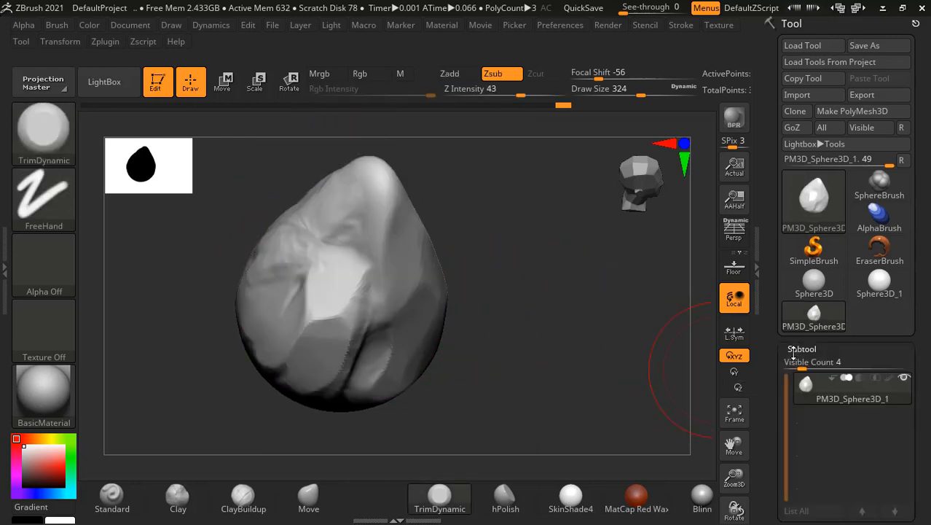
left_click_drag(778, 355, 781, 233)
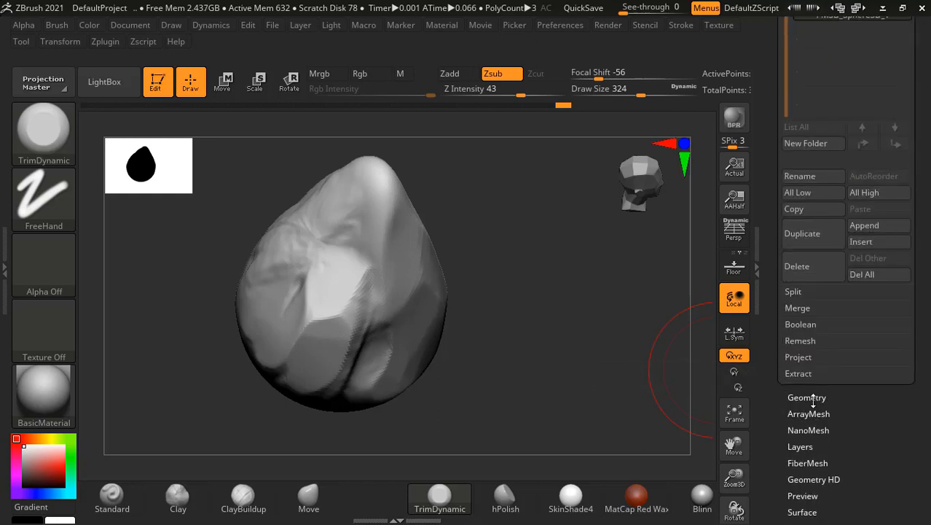
left_click(808, 398)
left_click(809, 242)
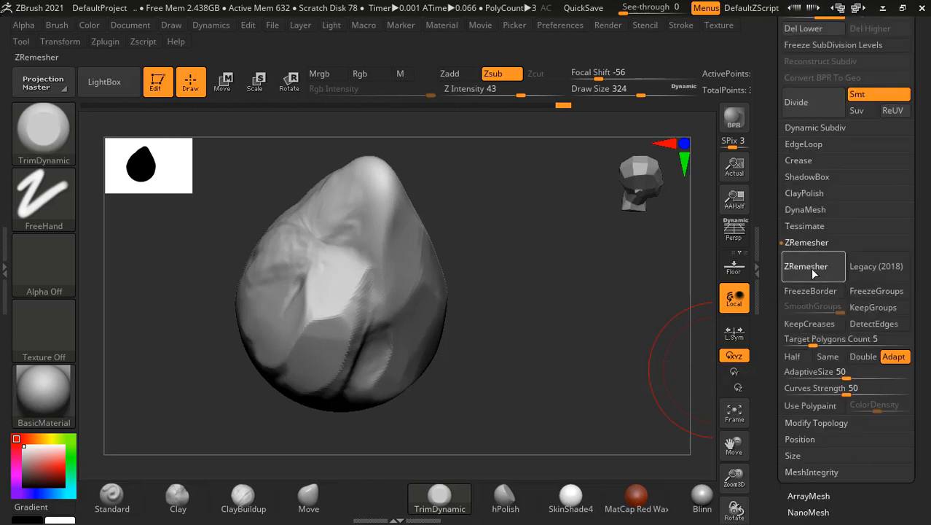
left_click(810, 267)
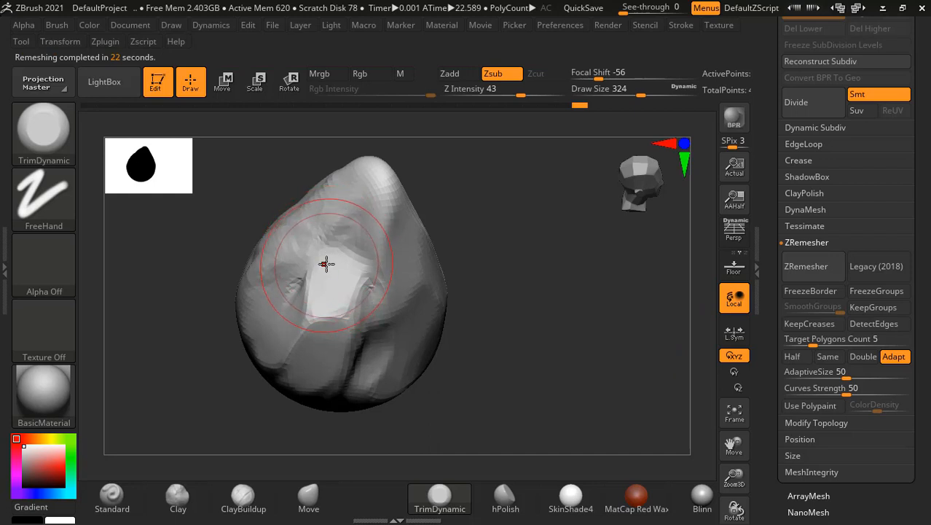
key("shift+f")
key("shift+f")
key("shift+f")
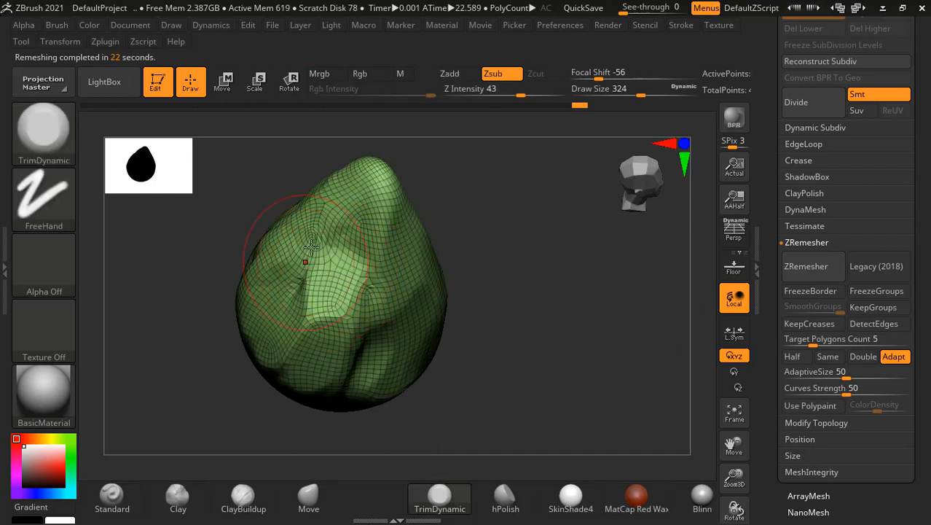
key("shift+f")
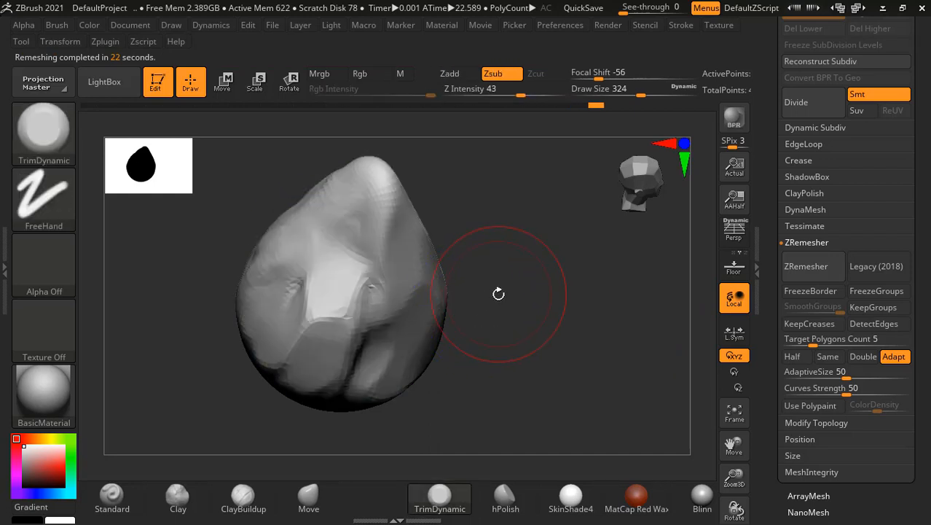
- Flatten the neck and sides of the remeshed form into smoother planes with a slightly smaller TrimDynamic brush
left_click_drag(543, 308, 474, 291)
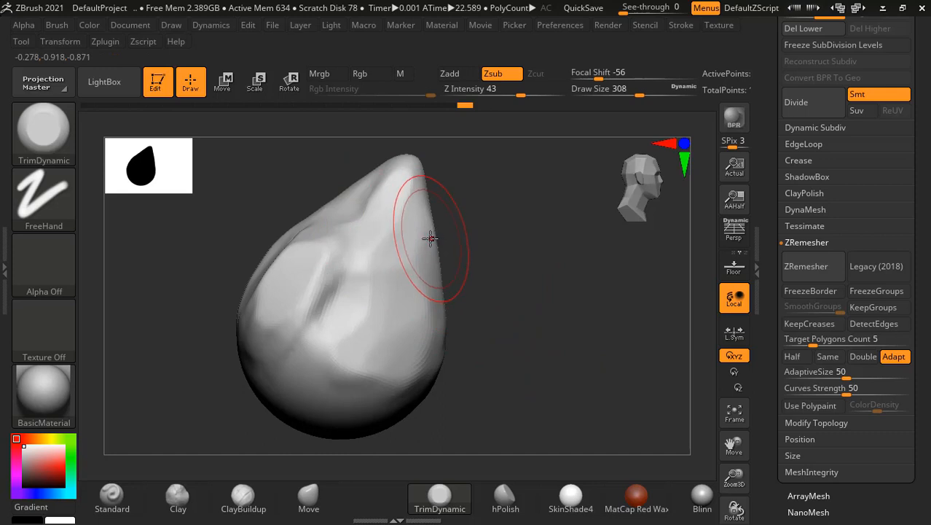
left_click_drag(461, 257, 508, 266)
left_click_drag(427, 237, 410, 221)
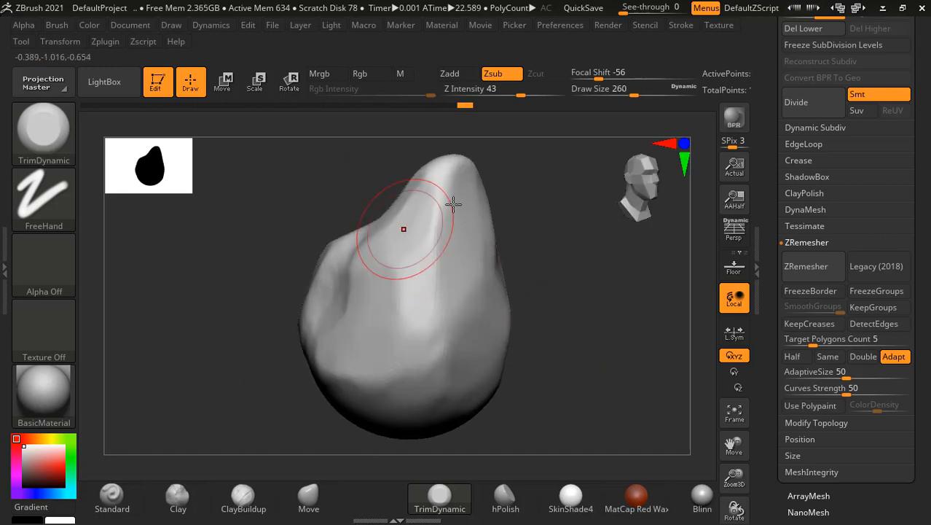
mouse_move(541, 245)
left_mouse_down()
mouse_move(439, 327)
mouse_move(423, 300)
left_mouse_up()
mouse_move(554, 357)
left_mouse_down()
mouse_move(656, 307)
mouse_move(400, 354)
mouse_move(320, 328)
left_mouse_up()
mouse_move(542, 318)
left_mouse_down()
mouse_move(600, 307)
mouse_move(659, 316)
mouse_move(543, 351)
left_mouse_up()
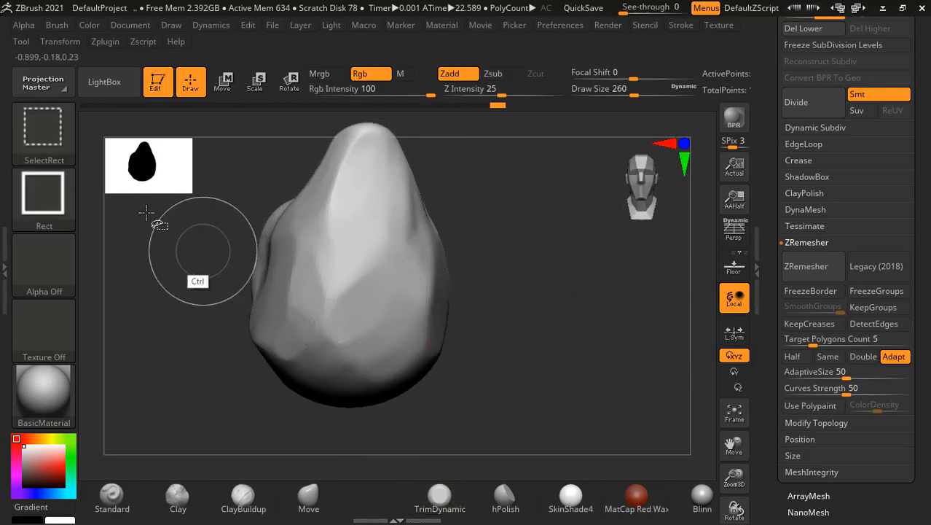
- Try to clip the lower side of the form with the ClipRect brush, and undo that clip
left_click(37, 124, "ctrl+shift")
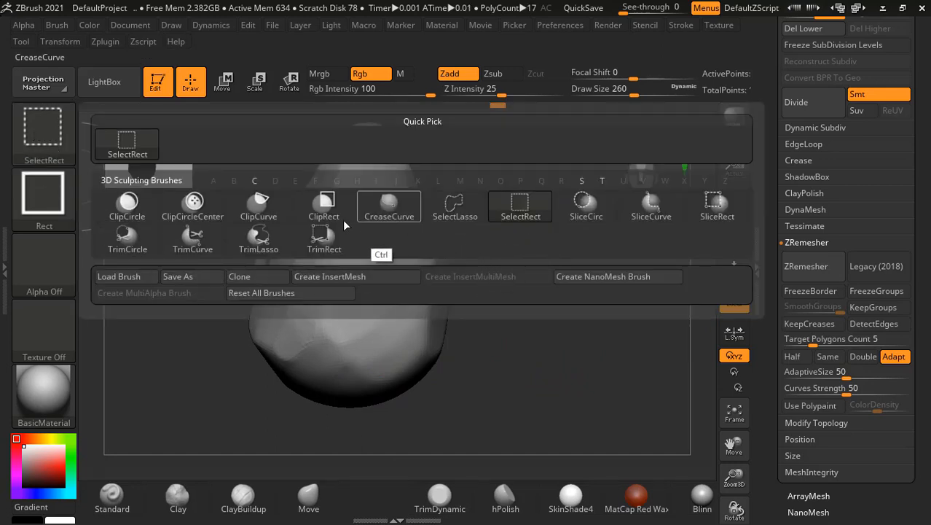
left_click(317, 241)
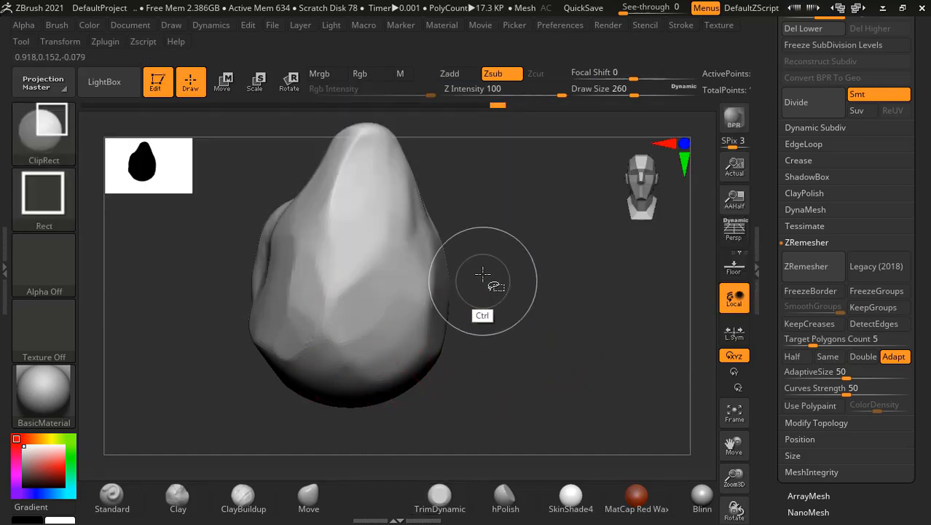
left_click_drag(483, 270, 408, 380, "ctrl+shift")
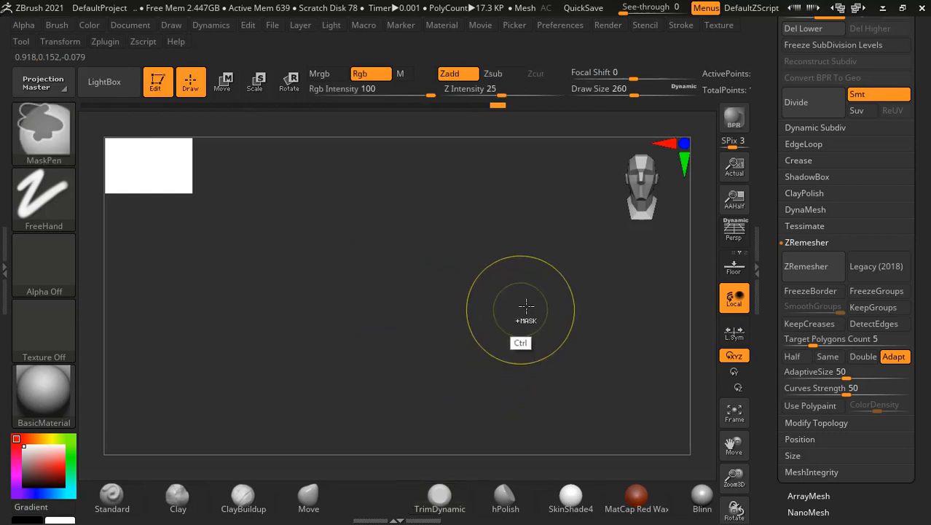
key("ctrl+z")
- Cut flat faces across the underside and lower sides of the form with the ClipCurve brush
left_click(62, 152, "ctrl+shift")
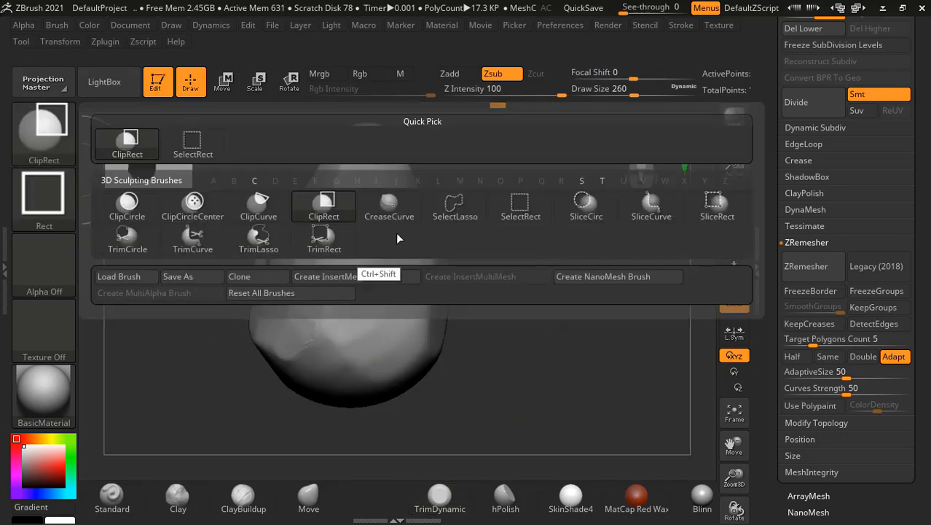
left_click(259, 207, "ctrl+shift")
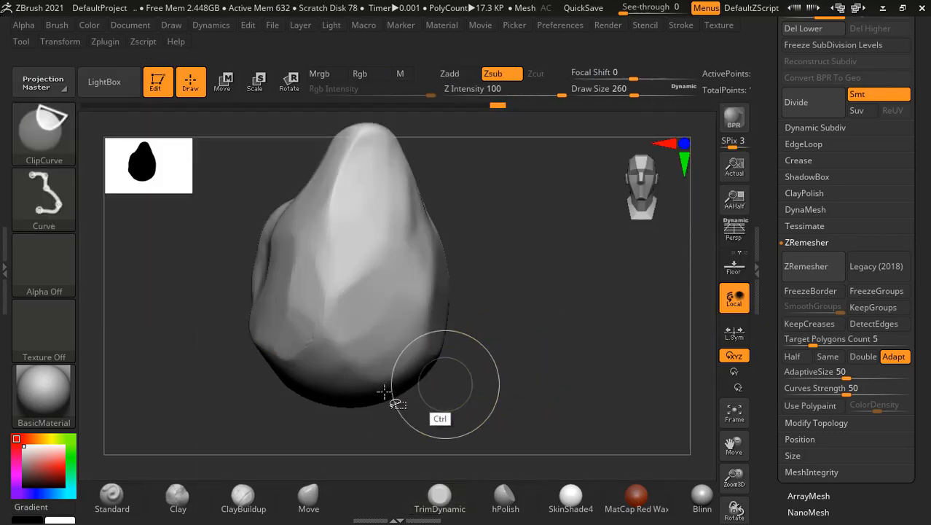
mouse_move(441, 342)
left_mouse_down("ctrl+shift")
mouse_move(488, 215)
mouse_move(546, 315)
mouse_move(518, 346)
mouse_move(372, 419)
mouse_move(381, 430)
mouse_move(311, 414)
mouse_move(231, 319)
mouse_move(221, 321)
left_mouse_up("ctrl+shift")
left_click_drag(352, 429, 357, 436, "ctrl+shift")
mouse_move(282, 413)
left_mouse_down("ctrl+shift")
mouse_move(466, 365)
mouse_move(514, 362)
mouse_move(520, 317)
left_mouse_up("ctrl+shift")
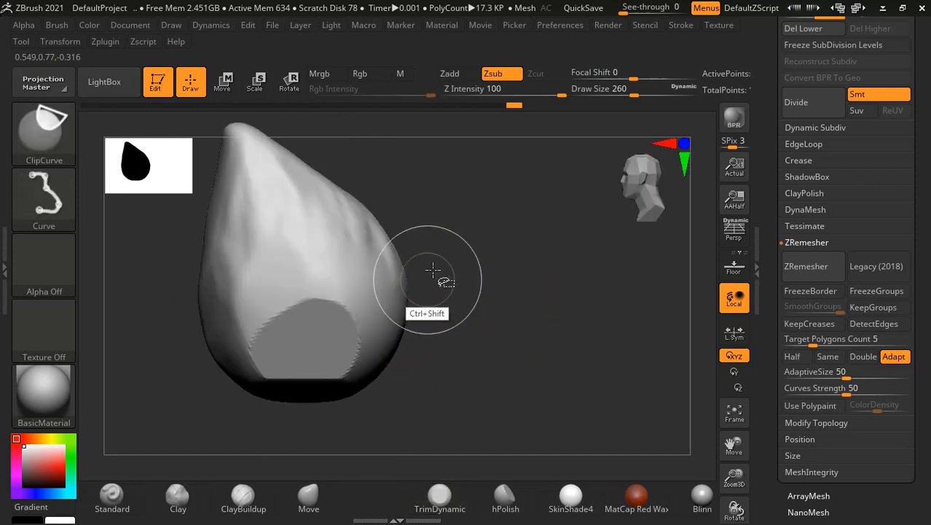
- Try another ClipCurve cut near the base, and undo it
mouse_move(374, 423)
left_mouse_down("ctrl+shift")
mouse_move(414, 313)
mouse_move(498, 395)
mouse_move(459, 386)
mouse_move(434, 211)
mouse_move(373, 225)
mouse_move(373, 422)
mouse_move(392, 380)
mouse_move(416, 416)
left_mouse_up("ctrl+shift")
key("ctrl+z")
key("ctrl+z")
- Slice off the bulging side and the opposite lower edge of the form with straight ClipCurve cuts
left_click_drag(414, 207, 339, 432, "ctrl+shift")
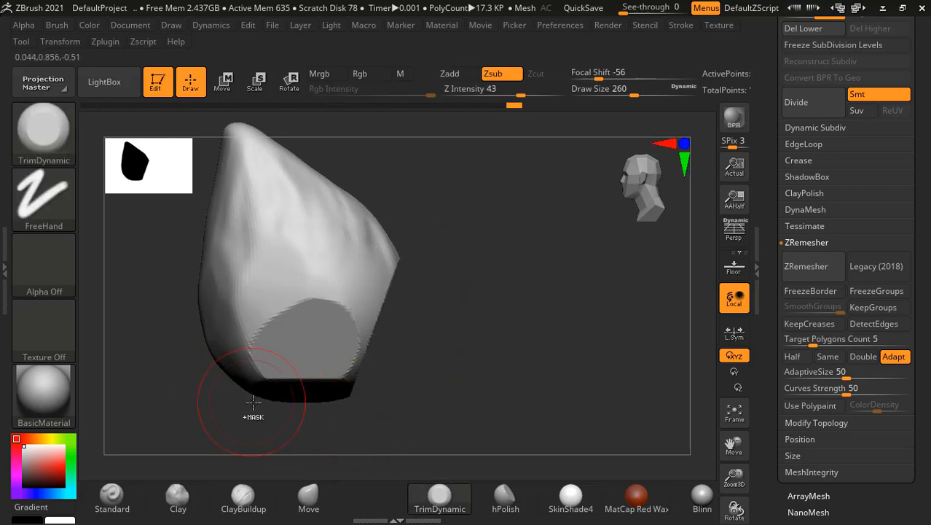
mouse_move(152, 260)
left_mouse_down("ctrl+shift")
mouse_move(204, 300)
mouse_move(225, 351)
mouse_move(144, 217)
left_mouse_up("ctrl+shift")
left_click_drag(254, 416, 183, 284, "ctrl+shift")
mouse_move(484, 326)
left_mouse_down()
mouse_move(558, 331)
mouse_move(511, 327)
mouse_move(528, 319)
left_mouse_up()
left_click_drag(483, 302, 490, 334)
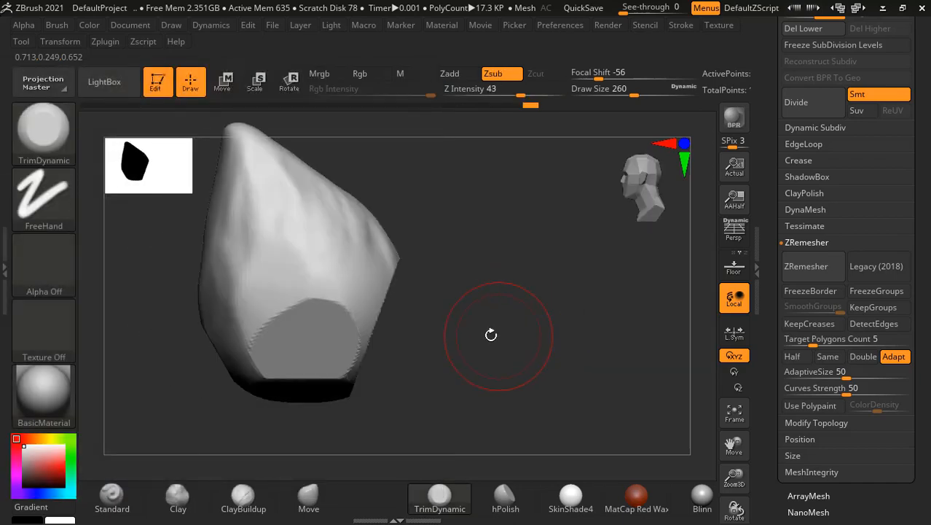
key("shift")
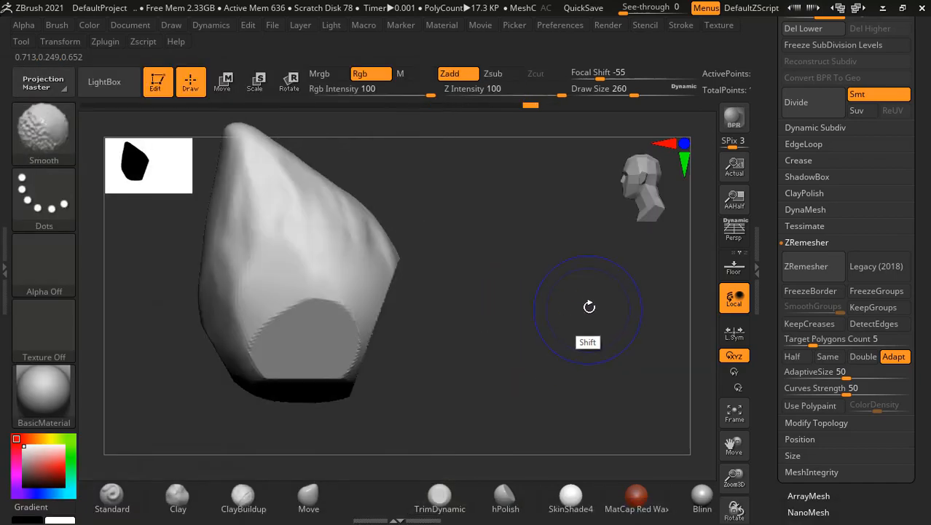
- Try a steep ClipCurve cut running from the base up through the body, and undo it
left_click_drag(466, 327, 535, 318, "alt")
key("ctrl+shift")
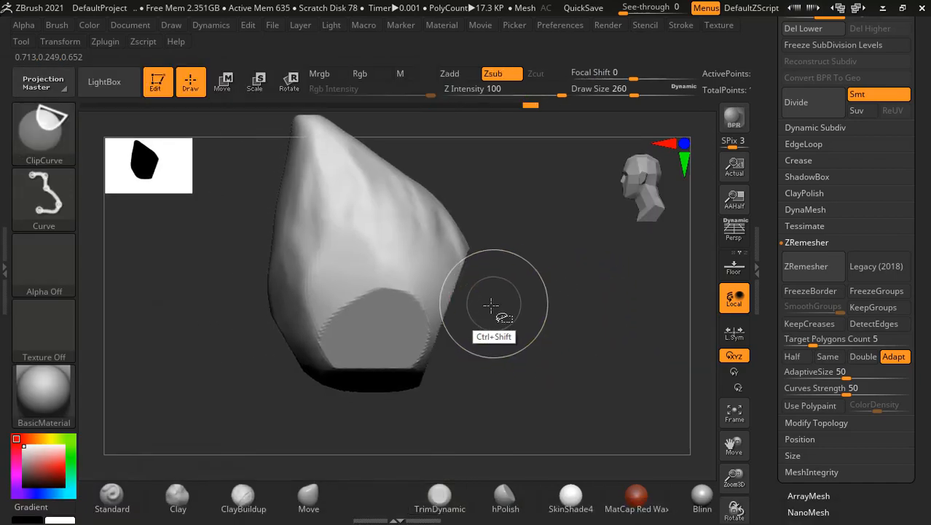
mouse_move(366, 405)
left_mouse_down("ctrl+shift")
mouse_move(407, 207)
mouse_move(430, 213)
left_mouse_up("ctrl+shift")
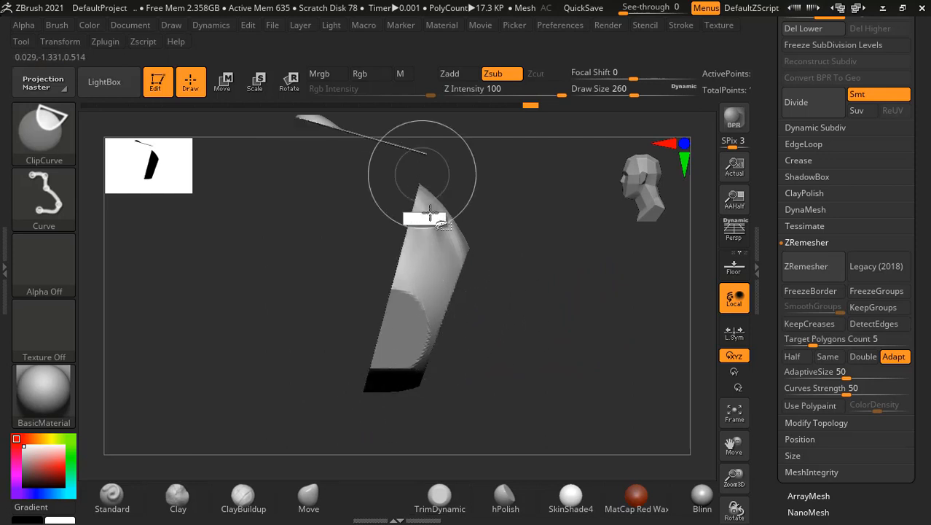
mouse_move(505, 305)
left_mouse_down()
mouse_move(580, 309)
mouse_move(535, 322)
mouse_move(470, 414)
left_mouse_up()
key("ctrl+z")
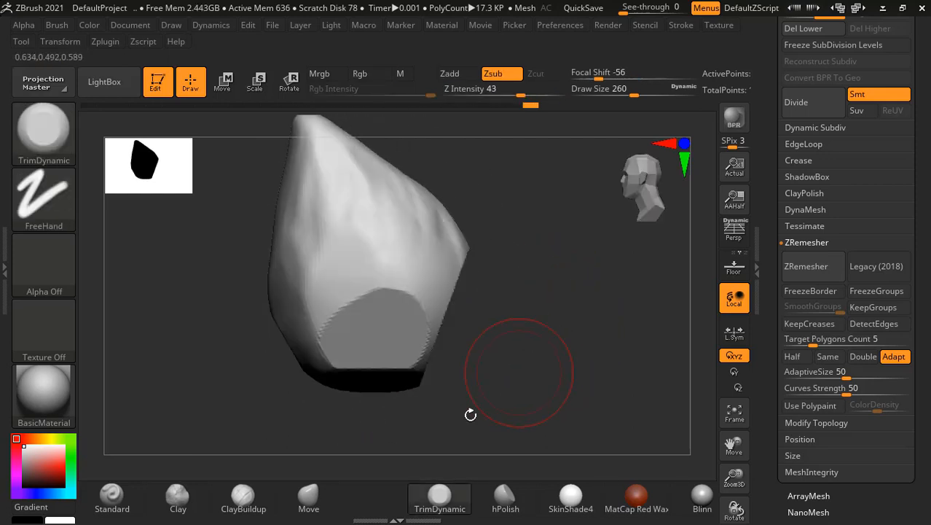
- Flatten the surfaces above and between the clipped lower faces into angular planes with the TrimDynamic brush
left_click(496, 498)
left_click(438, 498)
left_click_drag(536, 354, 461, 297)
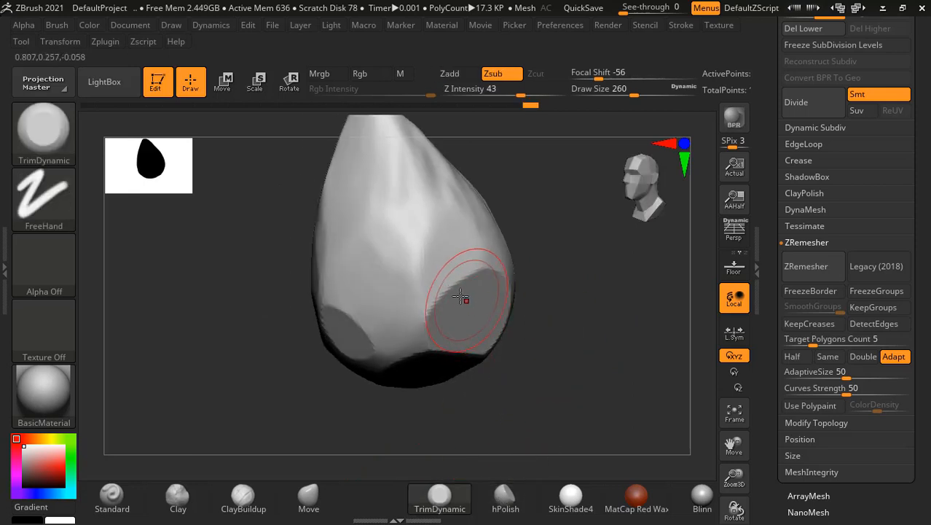
left_click_drag(557, 300, 531, 316)
mouse_move(592, 351)
left_mouse_down("alt")
mouse_move(602, 334)
mouse_move(532, 368)
left_mouse_up("alt")
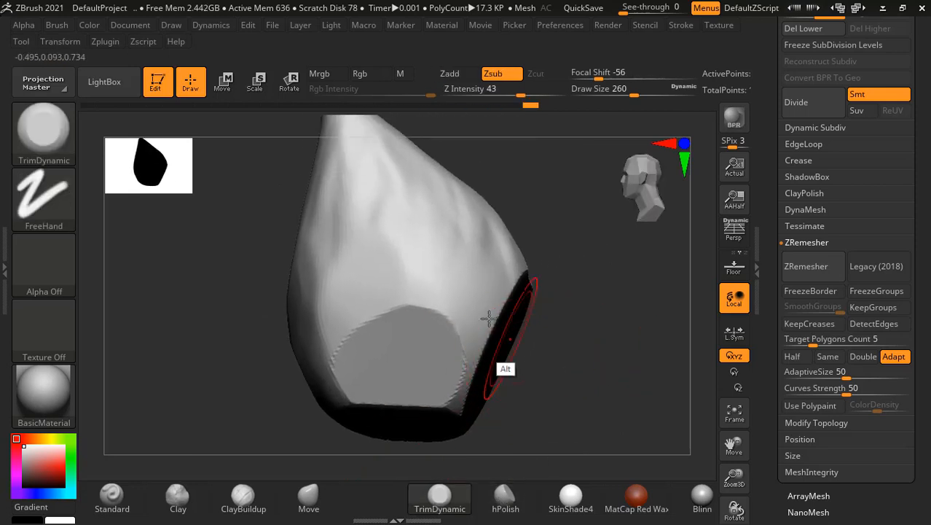
mouse_move(446, 277)
left_mouse_down()
mouse_move(469, 286)
mouse_move(458, 295)
left_mouse_up()
mouse_move(384, 293)
left_mouse_down()
mouse_move(373, 293)
mouse_move(382, 283)
left_mouse_up()
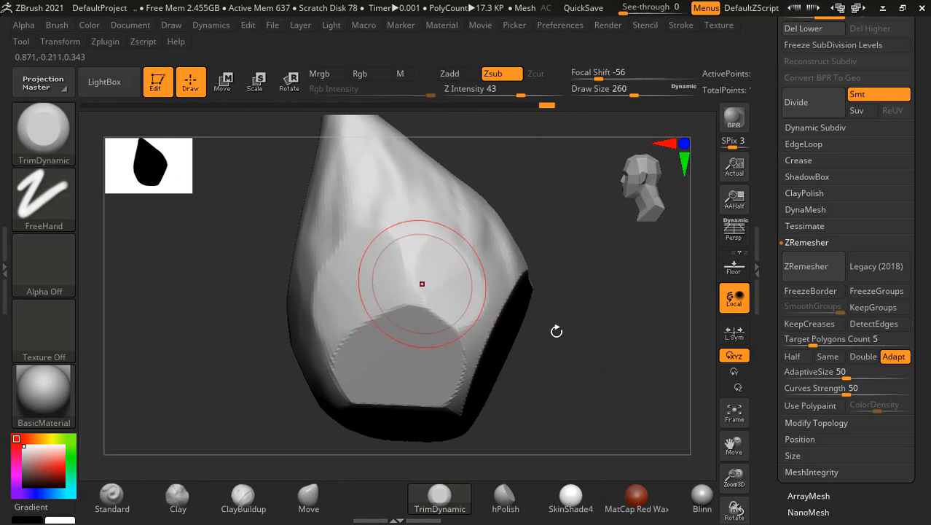
left_click_drag(555, 330, 487, 371)
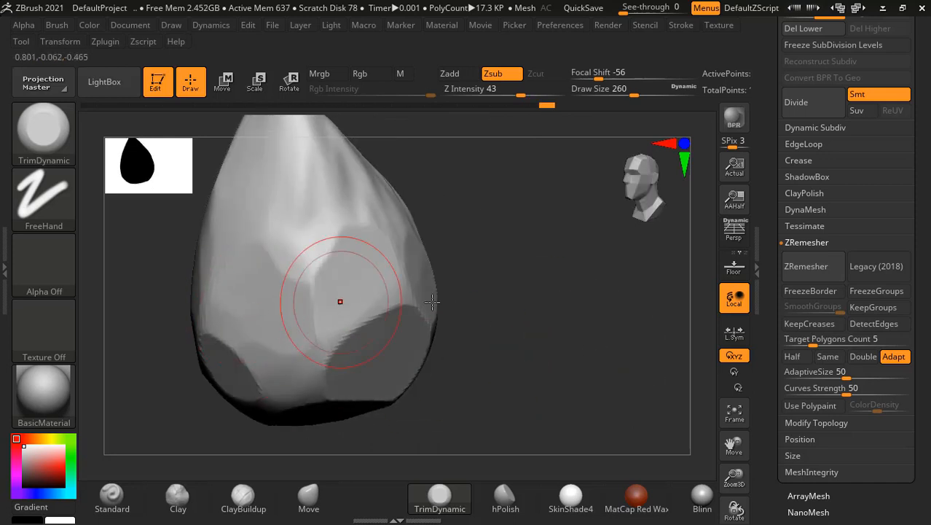
left_click_drag(437, 277, 437, 248)
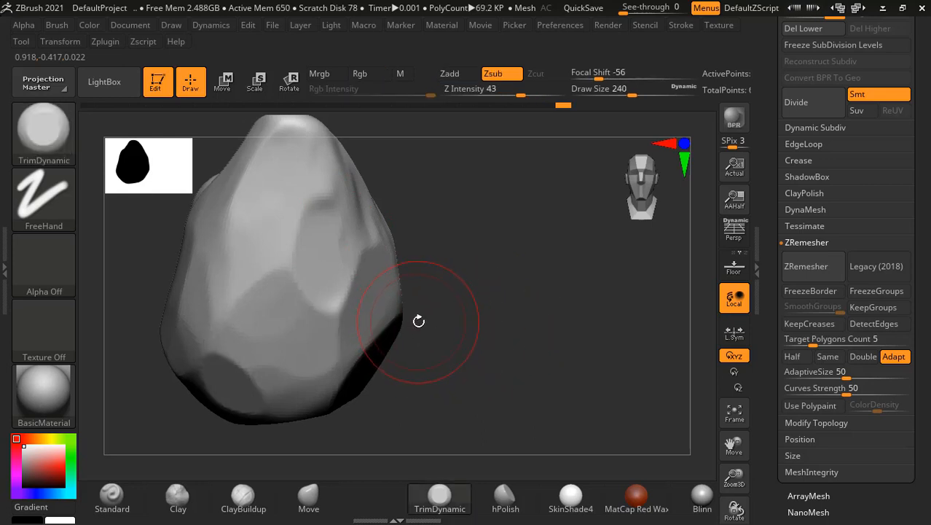
- Trim long flat planes along the upper body and across the tip with a smaller TrimDynamic brush
left_click_drag(513, 318, 534, 326)
left_click_drag(378, 229, 382, 210)
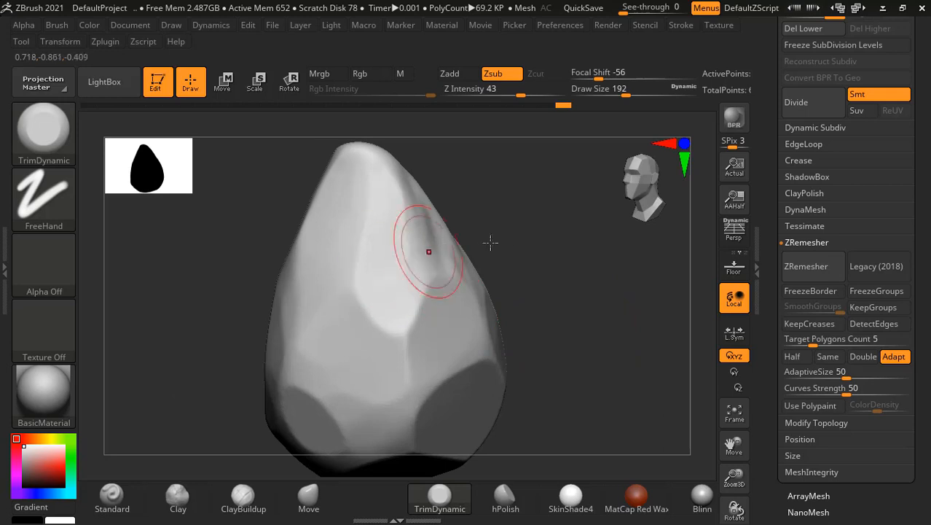
left_click_drag(503, 241, 575, 243)
left_click_drag(355, 236, 346, 166)
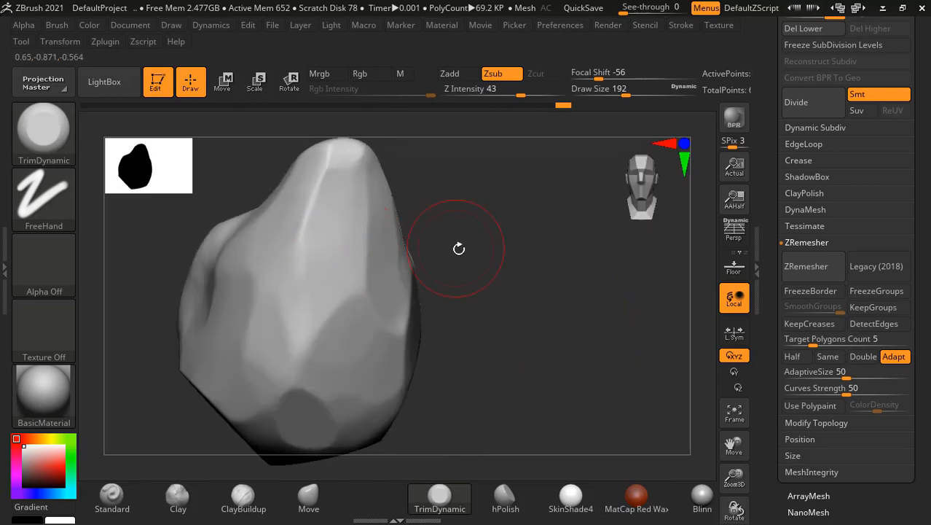
left_click_drag(459, 249, 408, 244)
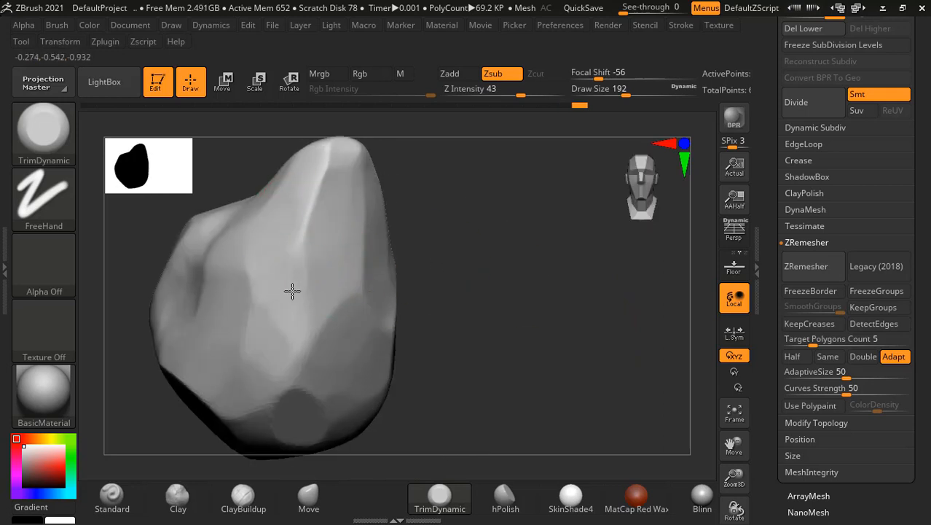
left_click_drag(334, 246, 341, 161)
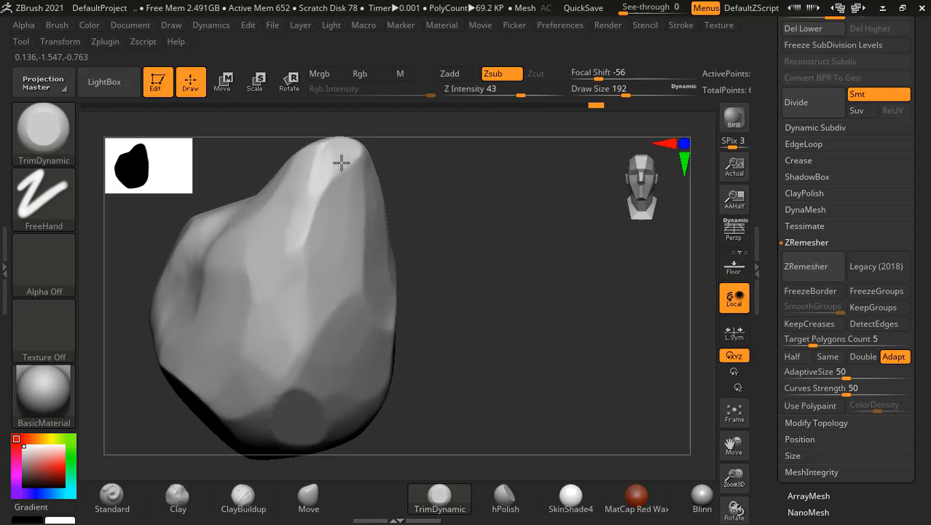
- Bevel the edges around the clipped faces on the lower body and underside with TrimDynamic strokes
left_click_drag(439, 272, 564, 220)
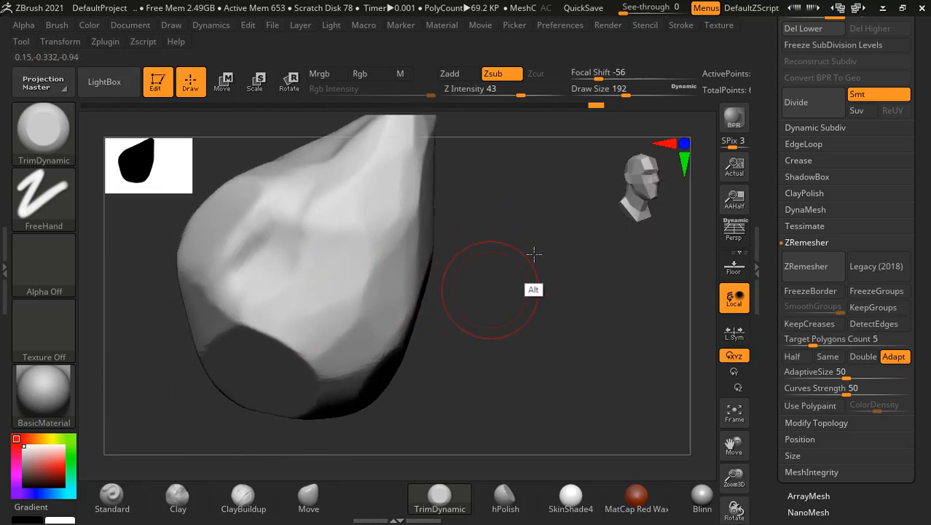
mouse_move(535, 253)
left_mouse_down()
mouse_move(524, 292)
mouse_move(492, 223)
mouse_move(316, 328)
mouse_move(345, 323)
mouse_move(233, 297)
mouse_move(218, 272)
mouse_move(230, 268)
left_mouse_up()
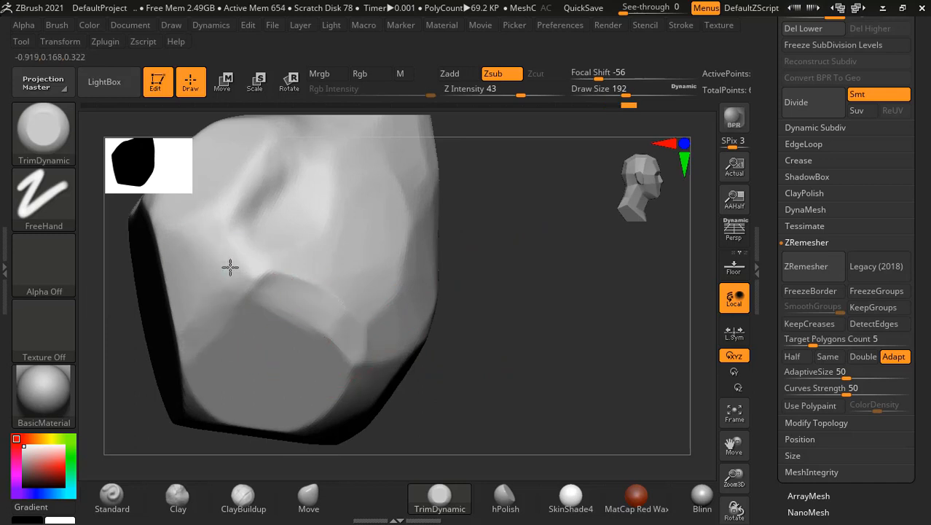
left_click_drag(534, 295, 426, 355)
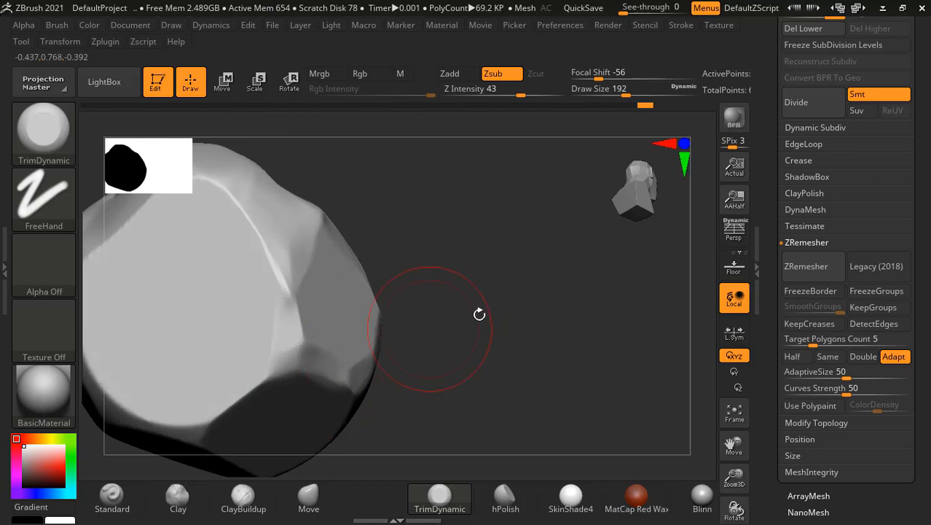
left_click_drag(480, 314, 436, 322)
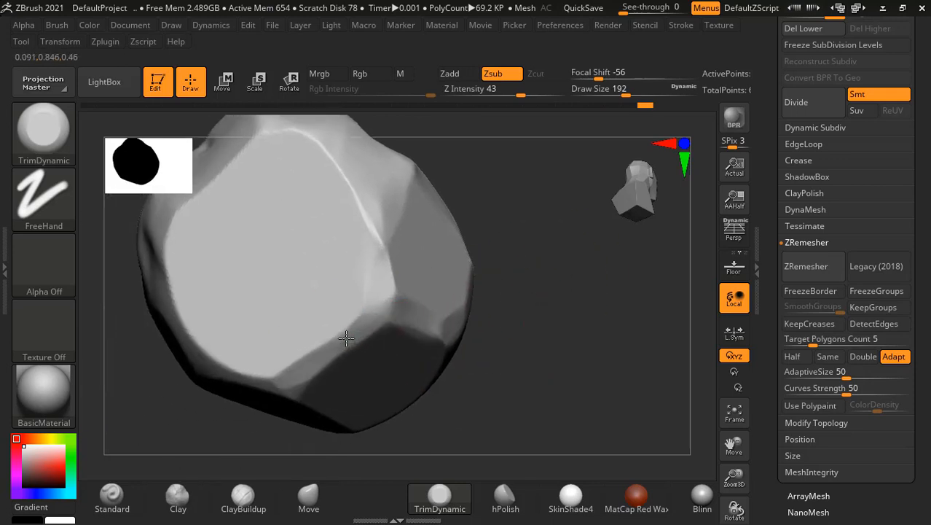
left_click_drag(502, 313, 474, 285)
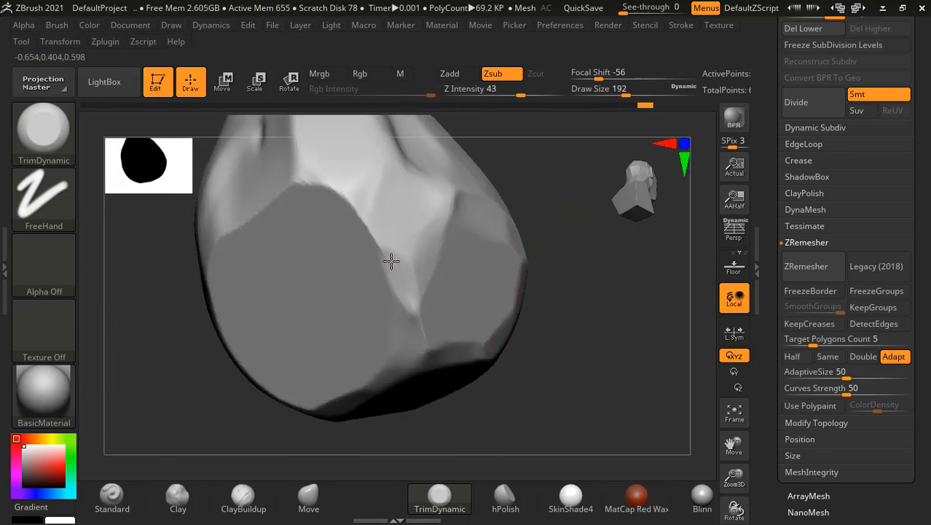
- Bevel the upper rim of the large clipped face and flatten the rough area beside it with TrimDynamic
left_click_drag(391, 261, 326, 190)
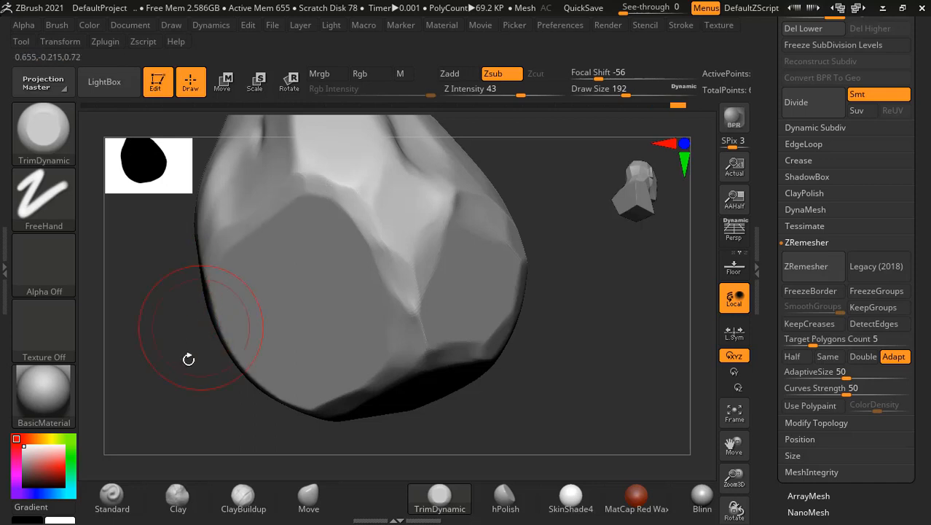
left_click_drag(188, 359, 215, 305)
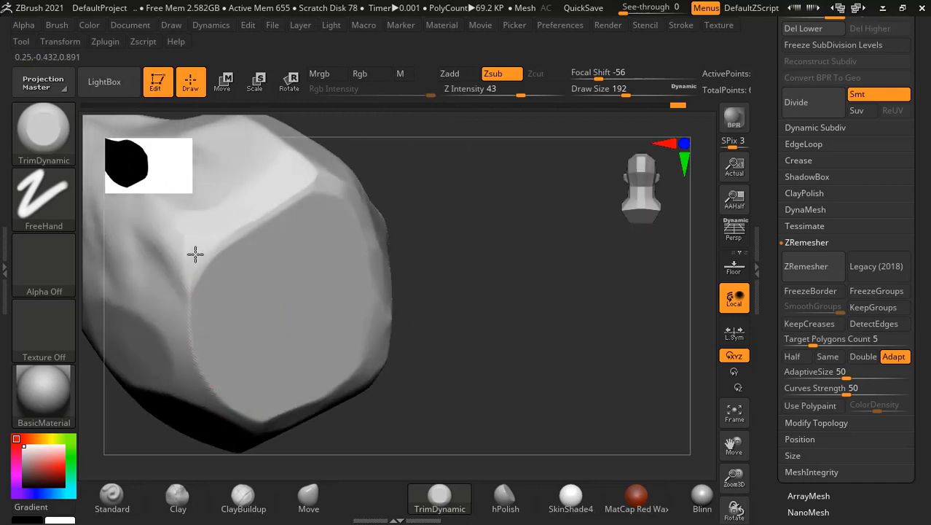
left_click_drag(195, 254, 195, 245)
left_click_drag(210, 326, 180, 281)
mouse_move(185, 333)
left_mouse_down()
mouse_move(193, 348)
mouse_move(192, 318)
mouse_move(174, 284)
left_mouse_up()
left_click_drag(193, 348, 187, 290)
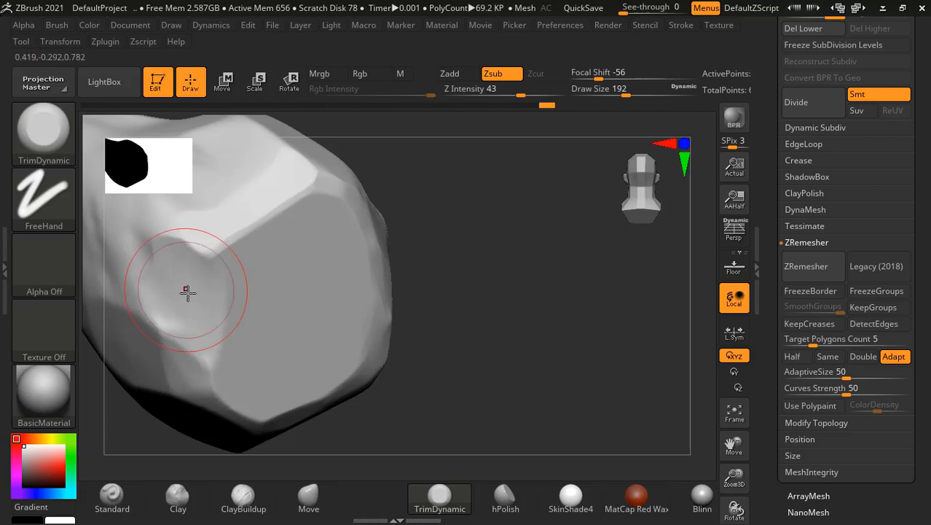
- Chamfer the remaining border of the large clipped face, including its edge with the base, using TrimDynamic
mouse_move(421, 190)
left_mouse_down()
mouse_move(262, 223)
mouse_move(311, 208)
left_mouse_up()
mouse_move(520, 283)
left_mouse_down()
mouse_move(418, 242)
mouse_move(414, 274)
left_mouse_up()
mouse_move(517, 386)
left_mouse_down()
mouse_move(534, 368)
mouse_move(576, 353)
left_mouse_up()
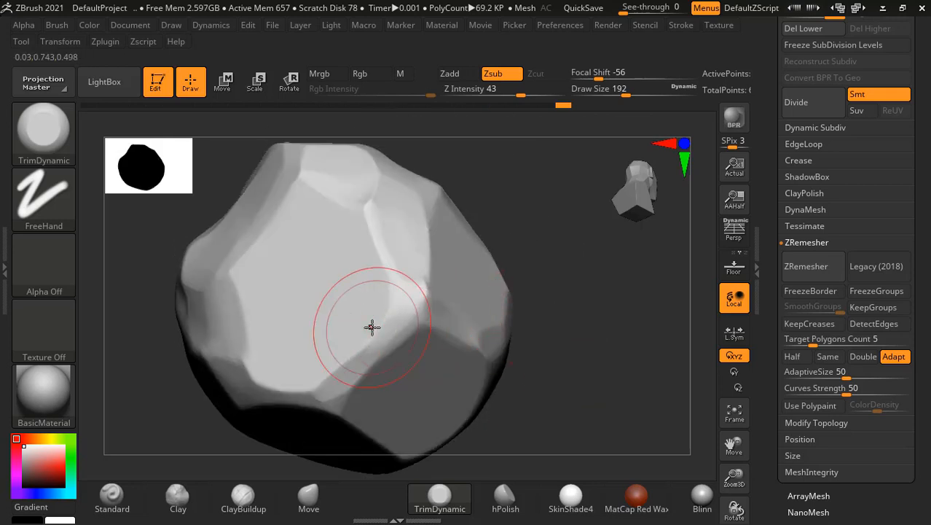
left_click_drag(372, 326, 339, 395)
- Trim the corners and ridges where the lower side faces meet the base into small facets with TrimDynamic
left_click_drag(617, 287, 562, 288)
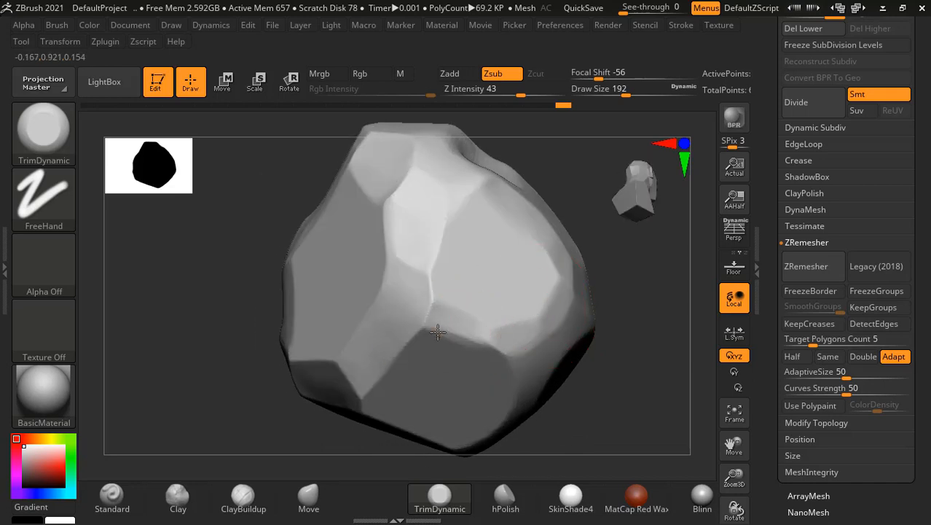
left_click_drag(435, 329, 439, 332)
left_click_drag(636, 363, 582, 291, "alt")
left_click_drag(443, 282, 452, 284)
left_click_drag(624, 289, 575, 292)
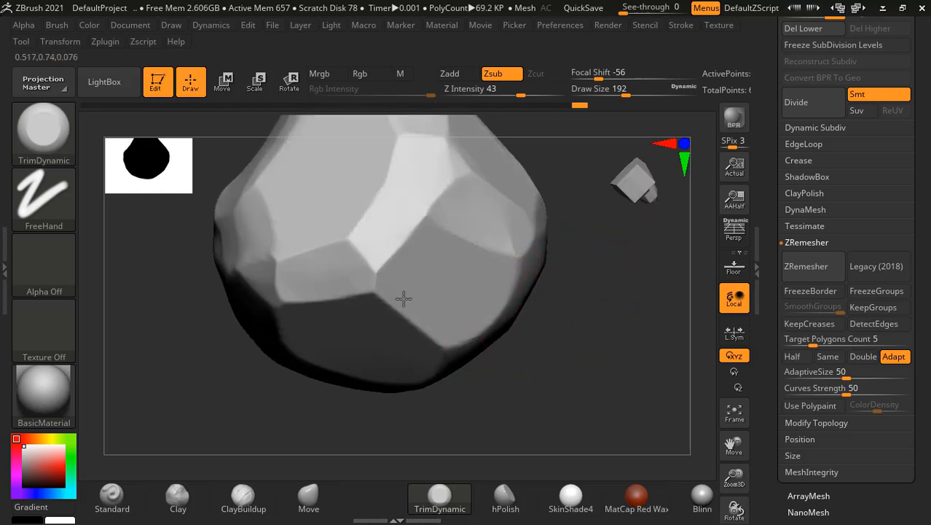
- Build up a thick clay mass over the faceted lower side of the rock with ClayBuildup at draw size 232
left_click_drag(545, 360, 333, 329)
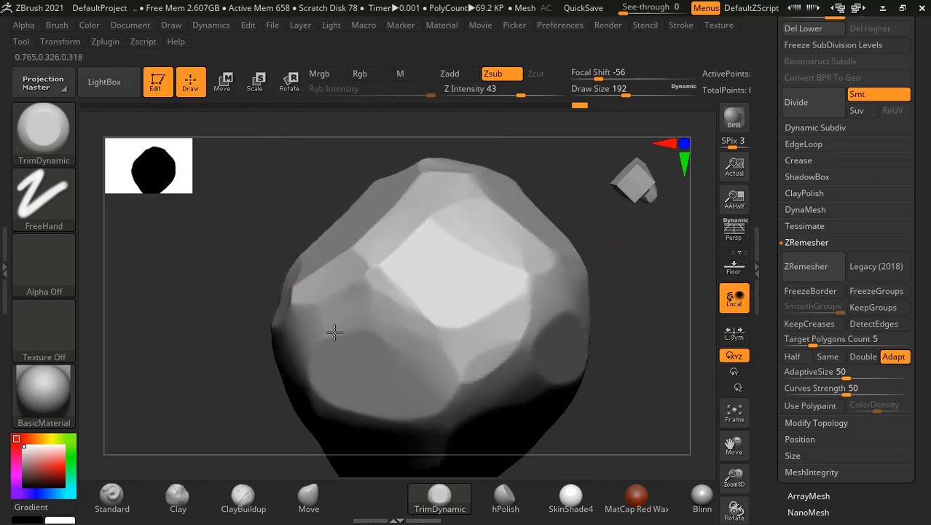
mouse_move(628, 288)
left_mouse_down()
mouse_move(644, 282)
mouse_move(638, 344)
mouse_move(604, 374)
mouse_move(597, 331)
mouse_move(546, 361)
mouse_move(516, 314)
mouse_move(485, 314)
mouse_move(488, 328)
mouse_move(561, 322)
left_mouse_up()
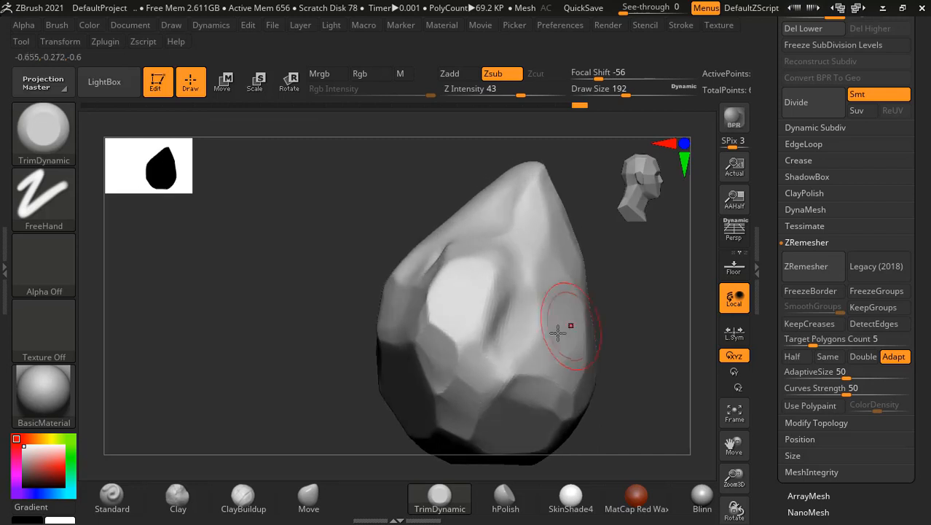
left_click(243, 500)
mouse_move(291, 332)
left_mouse_down()
mouse_move(228, 317)
mouse_move(475, 334)
left_mouse_up()
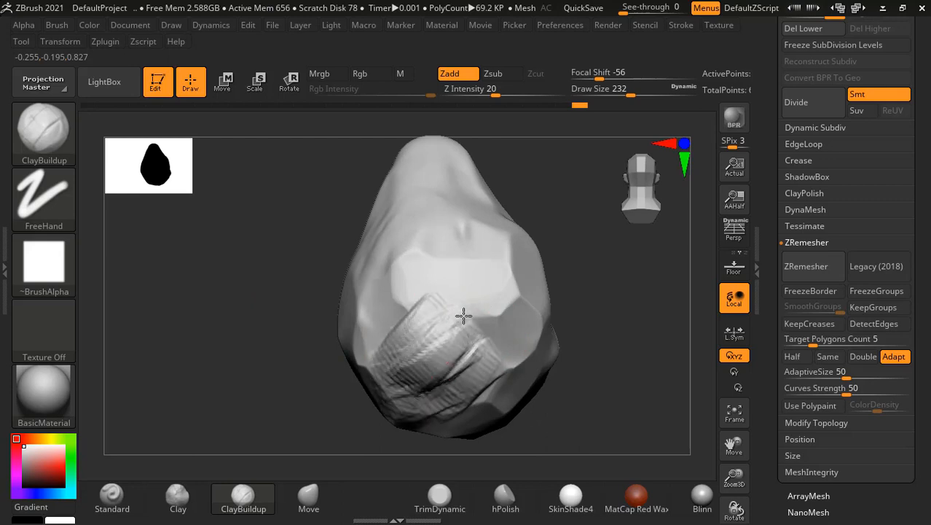
mouse_move(449, 363)
left_mouse_down()
mouse_move(419, 408)
mouse_move(386, 343)
mouse_move(426, 372)
mouse_move(437, 402)
left_mouse_up()
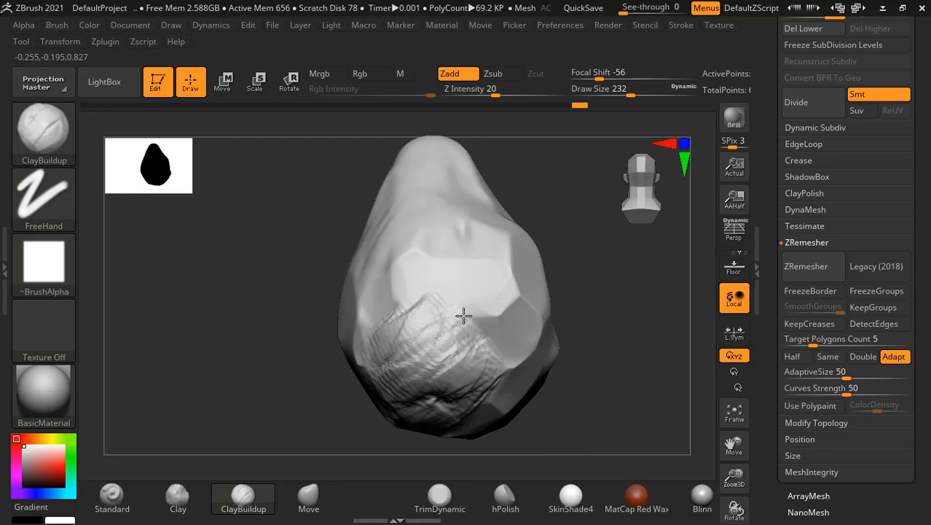
left_click_drag(614, 332, 592, 337)
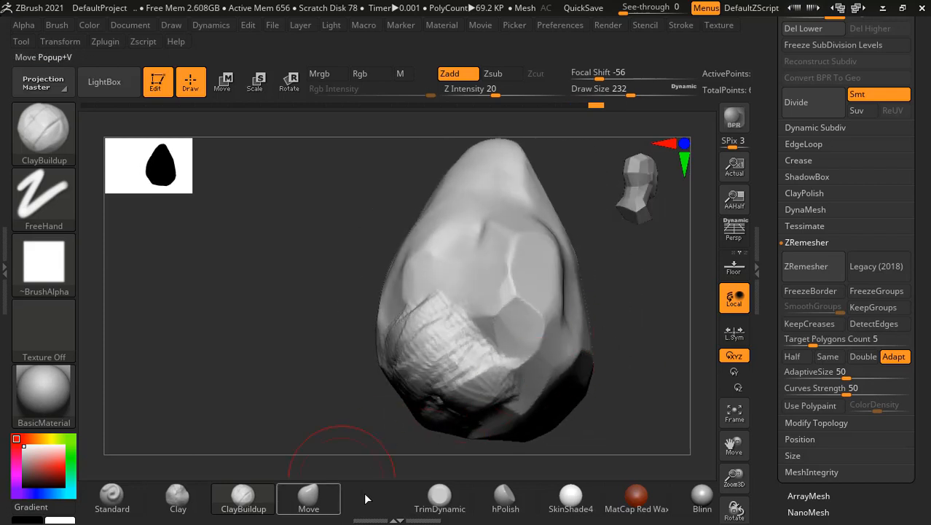
- Flatten the rough clay mass on the lower side and underside with TrimDynamic strokes
left_click(440, 495)
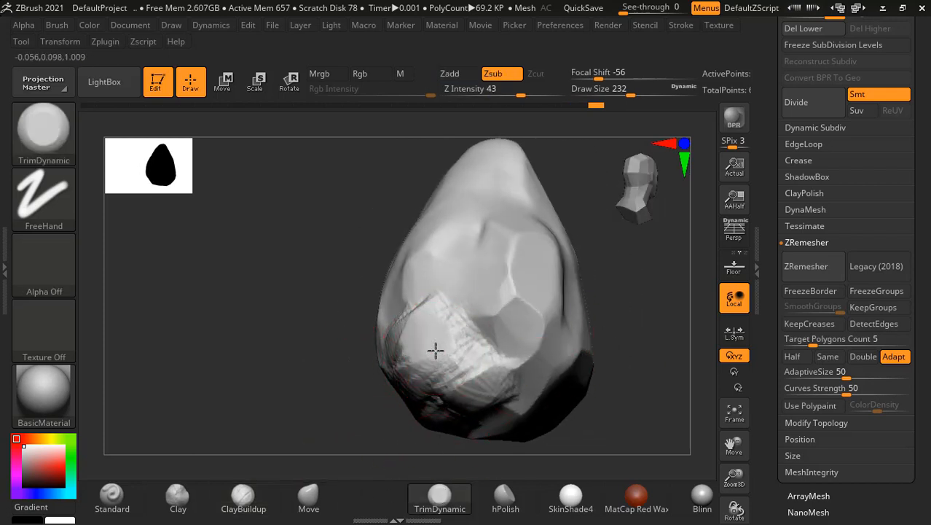
left_click_drag(624, 326, 579, 334)
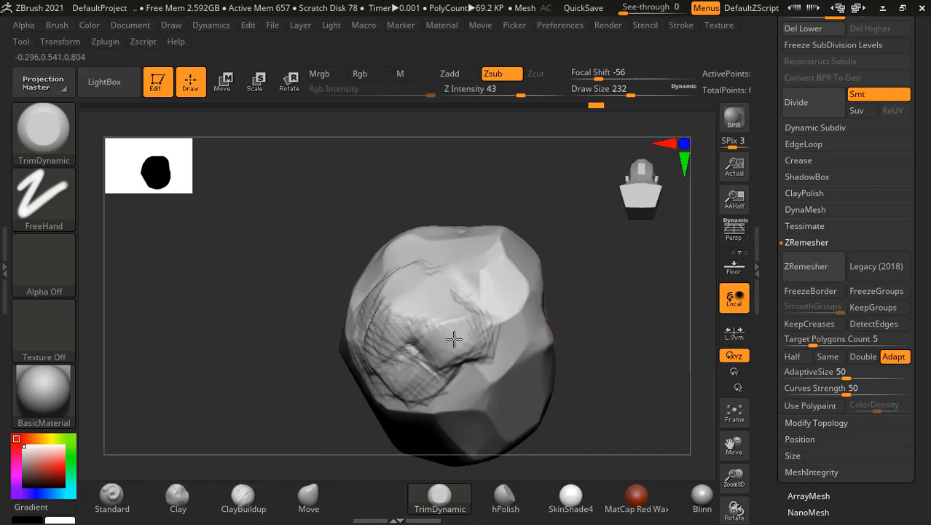
mouse_move(454, 338)
left_mouse_down()
mouse_move(490, 332)
mouse_move(474, 336)
left_mouse_up()
left_click_drag(573, 316, 619, 323)
mouse_move(401, 333)
left_mouse_down()
mouse_move(413, 277)
mouse_move(474, 353)
left_mouse_up()
left_click_drag(509, 324, 619, 286)
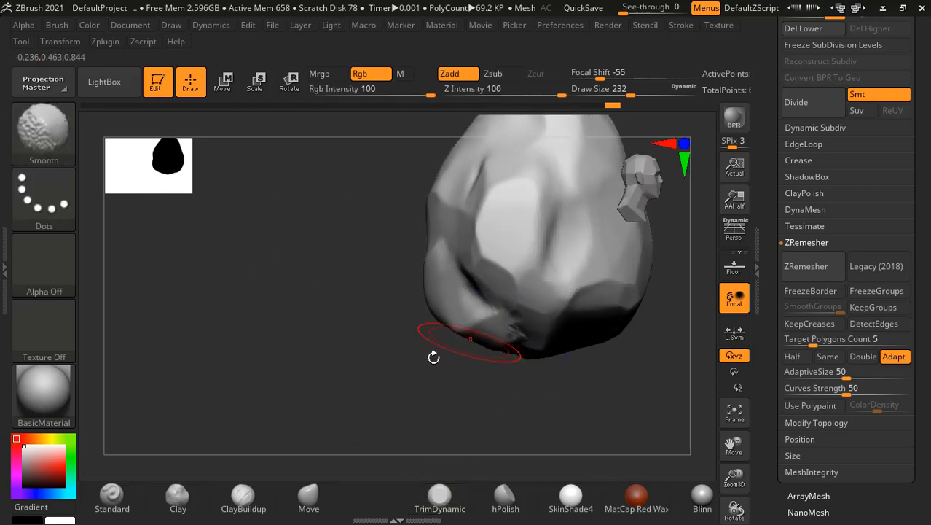
- Smooth the lower edge of the added clay mass and trim the neighbouring surfaces with TrimDynamic
left_click_drag(432, 358, 480, 354)
mouse_move(556, 379)
left_mouse_down()
mouse_move(414, 387)
mouse_move(557, 341)
left_mouse_up()
left_click_drag(400, 270, 397, 239)
mouse_move(381, 240)
left_mouse_down()
mouse_move(396, 223)
mouse_move(403, 256)
left_mouse_up()
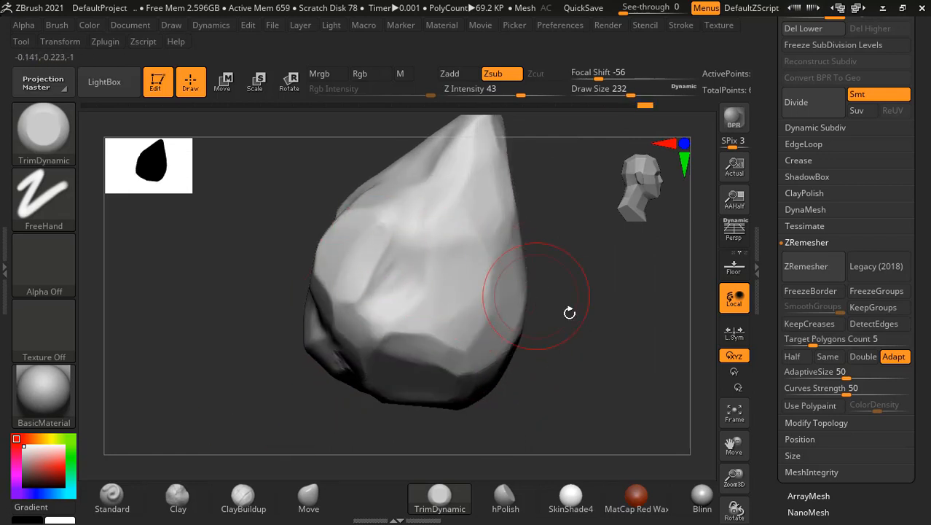
- Trim long flat planes down the smooth tall side of the rock, between its peak and the base facets
left_click_drag(569, 312, 505, 256)
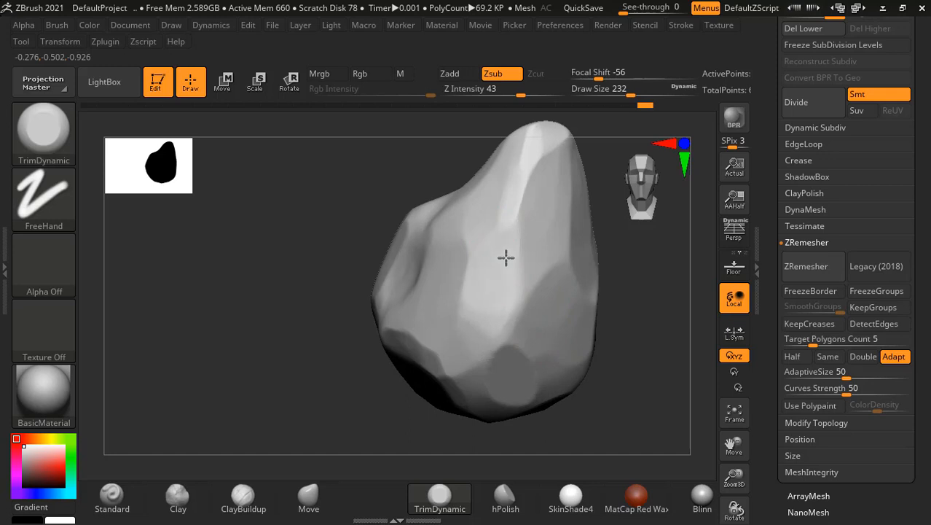
left_click_drag(692, 209, 552, 315)
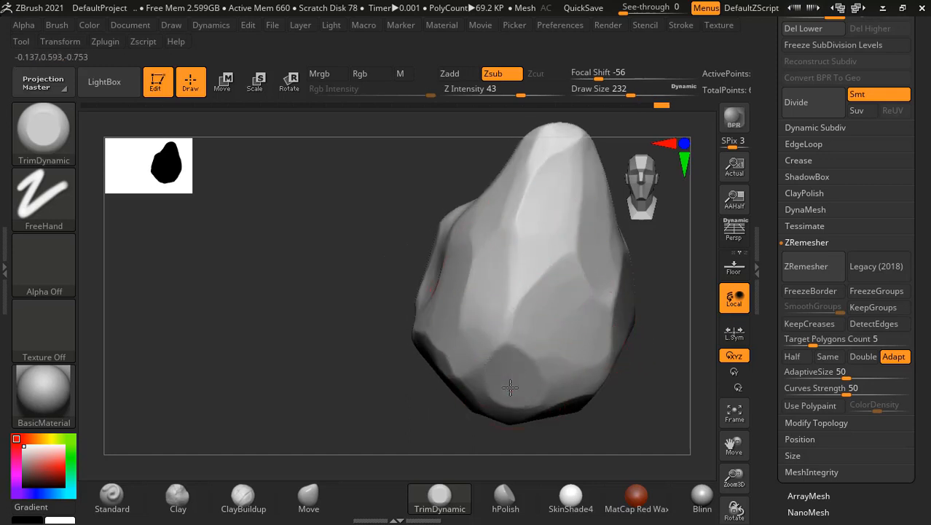
left_click_drag(269, 370, 466, 358)
- Reduce the TrimDynamic draw size to 136, and trim and smooth the uneven ledge on the rock's middle
left_click_drag(645, 346, 651, 380)
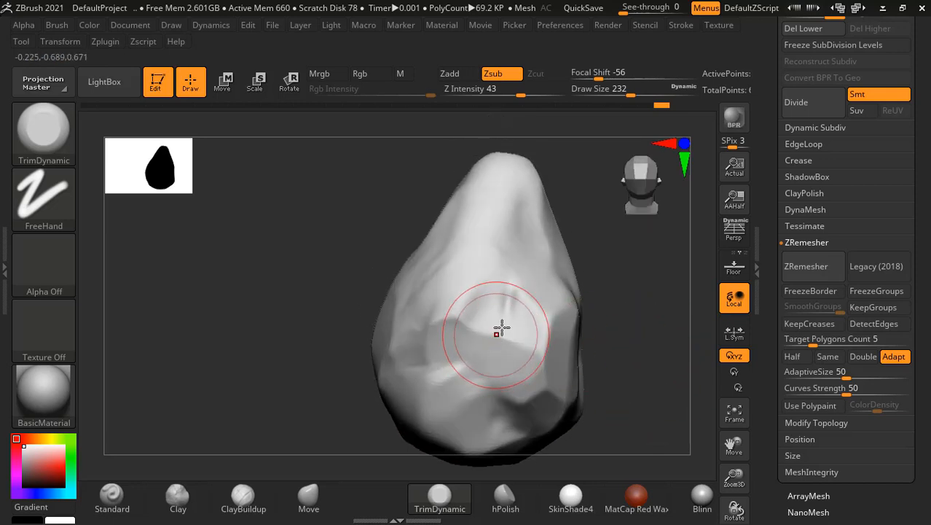
key("bracketleft")
key("bracketleft")
key("bracketleft")
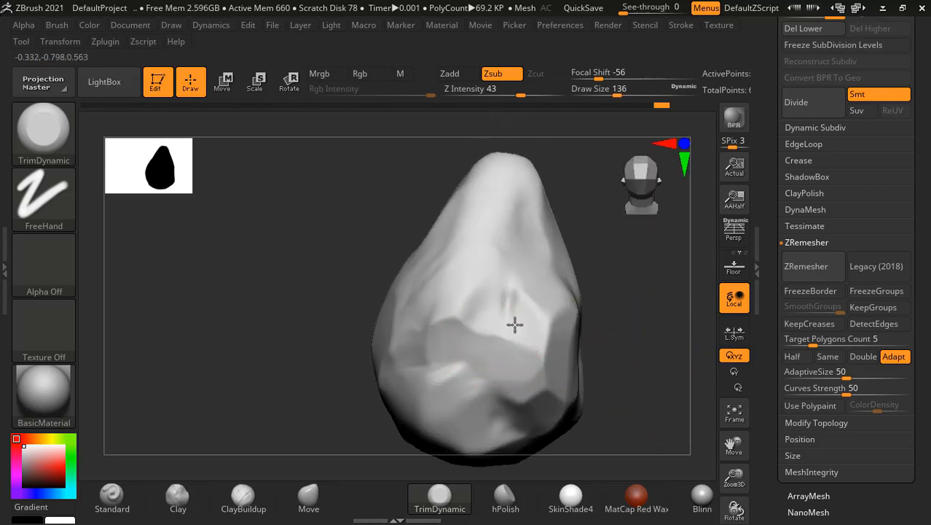
mouse_move(619, 353)
left_mouse_down()
mouse_move(644, 354)
mouse_move(565, 295)
mouse_move(561, 312)
left_mouse_up()
key("shift")
mouse_move(398, 274)
left_mouse_down("shift")
mouse_move(441, 285)
mouse_move(424, 267)
left_mouse_up("shift")
mouse_move(506, 324)
left_mouse_down()
mouse_move(555, 337)
mouse_move(530, 340)
left_mouse_up()
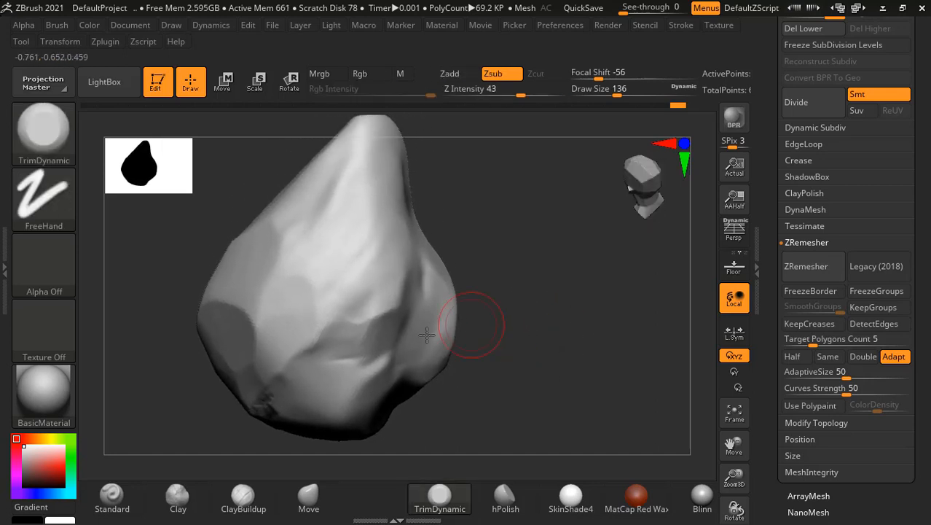
- Build up a raised ridge from the middle of the rock toward its peak with ClayBuildup at Z Intensity 20
left_click(249, 500)
mouse_move(396, 268)
left_mouse_down()
mouse_move(372, 279)
mouse_move(386, 289)
mouse_move(364, 293)
left_mouse_up()
mouse_move(379, 242)
left_mouse_down()
mouse_move(365, 238)
mouse_move(376, 231)
left_mouse_up()
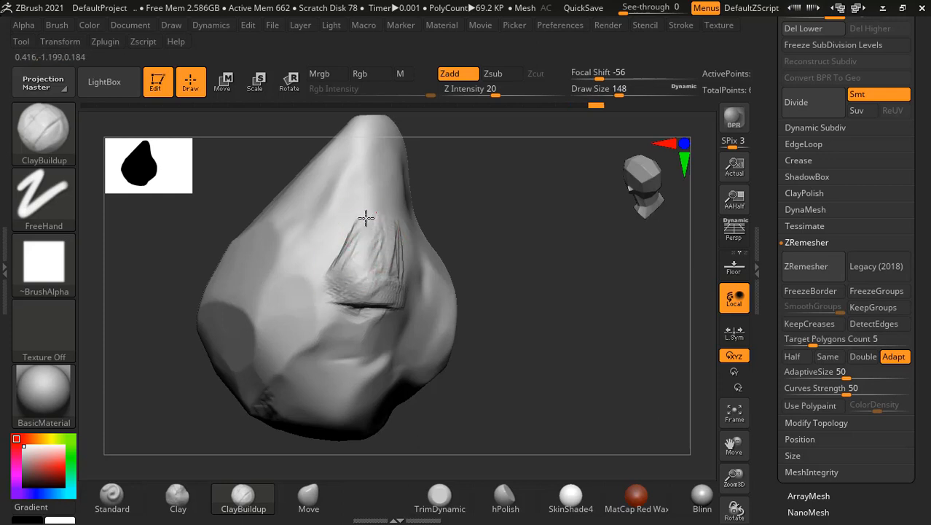
mouse_move(376, 175)
left_mouse_down()
mouse_move(359, 170)
mouse_move(347, 190)
mouse_move(370, 207)
left_mouse_up()
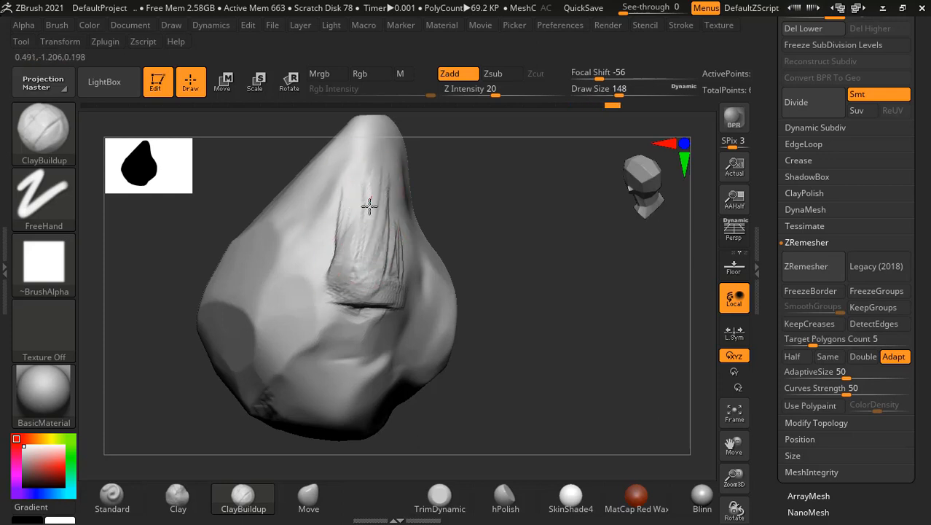
mouse_move(466, 232)
left_mouse_down()
mouse_move(380, 201)
mouse_move(384, 188)
mouse_move(376, 231)
left_mouse_up()
- Lower the ClayBuildup Z Intensity to 7 and thicken the ridge with softer strokes along its sides and lower end
left_click_drag(494, 89, 475, 90)
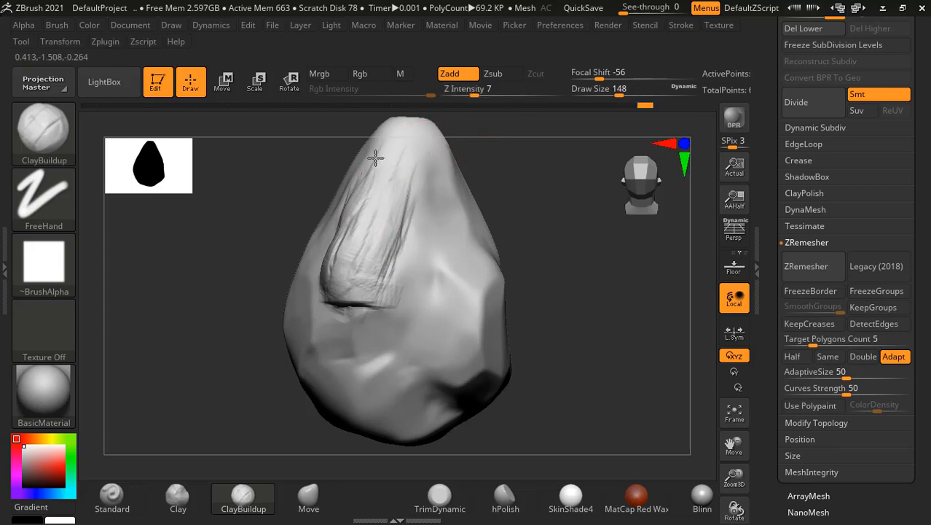
left_click_drag(524, 179, 468, 219)
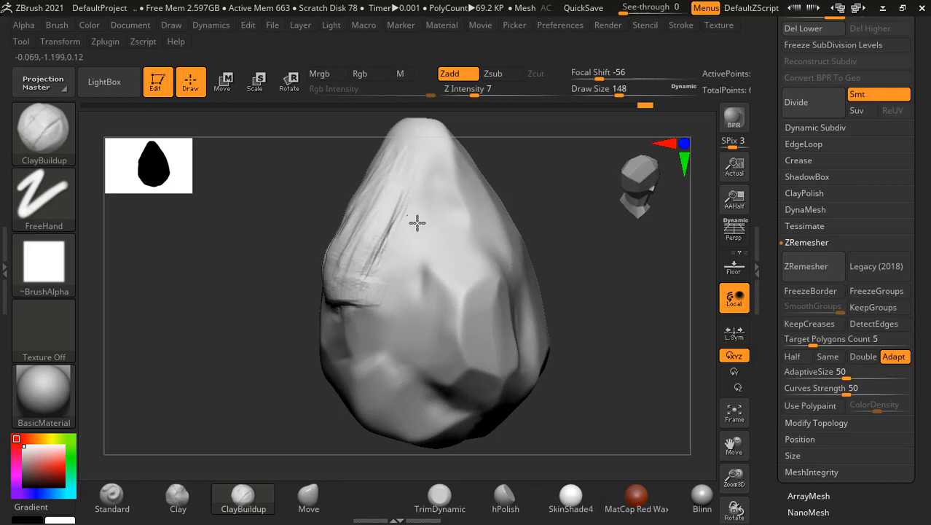
mouse_move(376, 271)
left_mouse_down()
mouse_move(367, 284)
mouse_move(270, 282)
mouse_move(351, 274)
left_mouse_up()
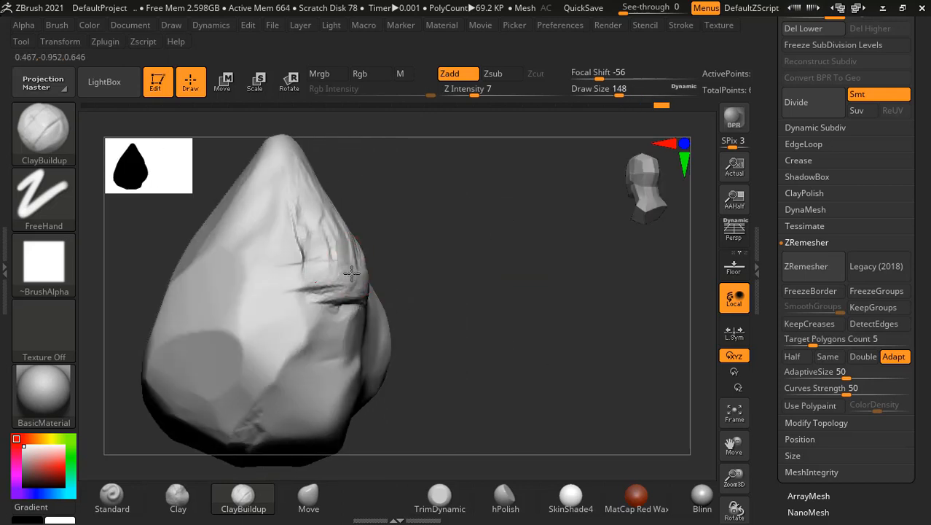
mouse_move(351, 272)
right_mouse_down()
mouse_move(447, 236)
mouse_move(336, 261)
right_mouse_up()
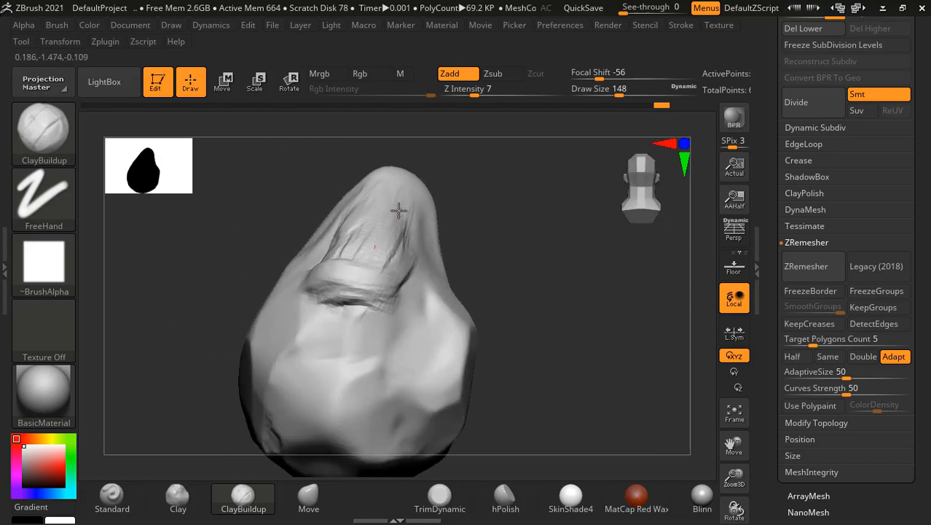
mouse_move(485, 203)
left_mouse_down()
mouse_move(414, 217)
mouse_move(333, 257)
mouse_move(266, 264)
mouse_move(548, 263)
mouse_move(539, 275)
left_mouse_up()
- Cut a flat plane into the underside of the ridge's lower end with TrimDynamic, reducing the draw size to 96
left_click(439, 497)
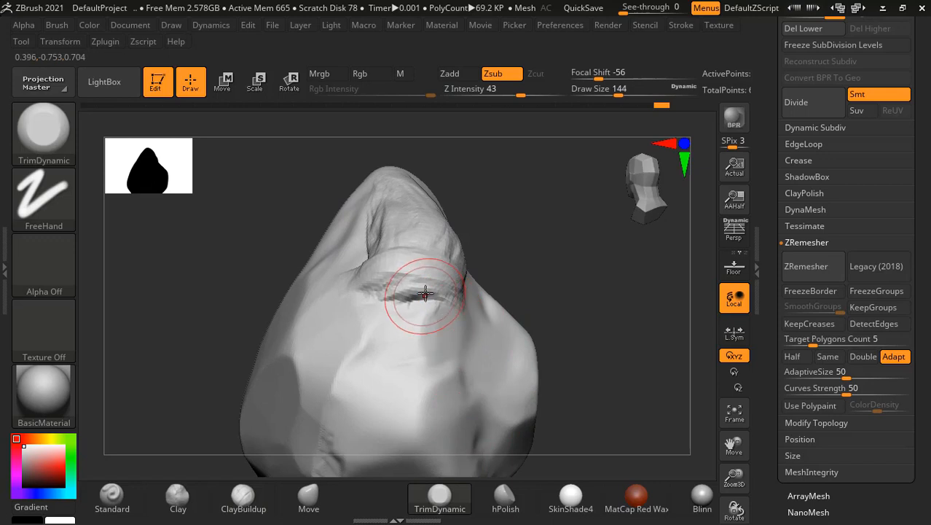
key("bracketleft")
key("bracketleft")
key("bracketleft")
left_click_drag(412, 301, 426, 286)
key("bracketleft")
key("bracketleft")
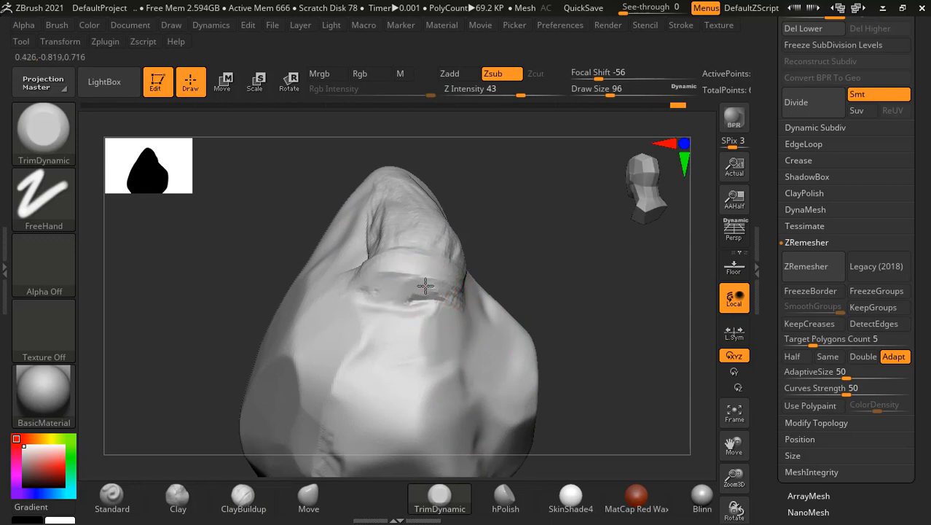
- Trim the front and corners of the ridge just above its undercut with TrimDynamic
left_click_drag(510, 221, 540, 253)
left_click_drag(391, 239, 390, 239)
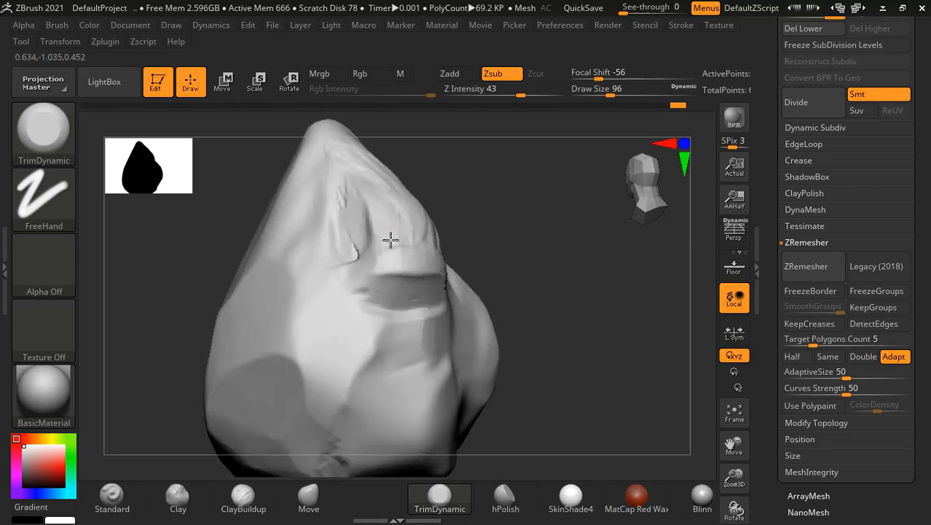
left_click_drag(515, 240, 445, 246)
left_click_drag(443, 255, 405, 266)
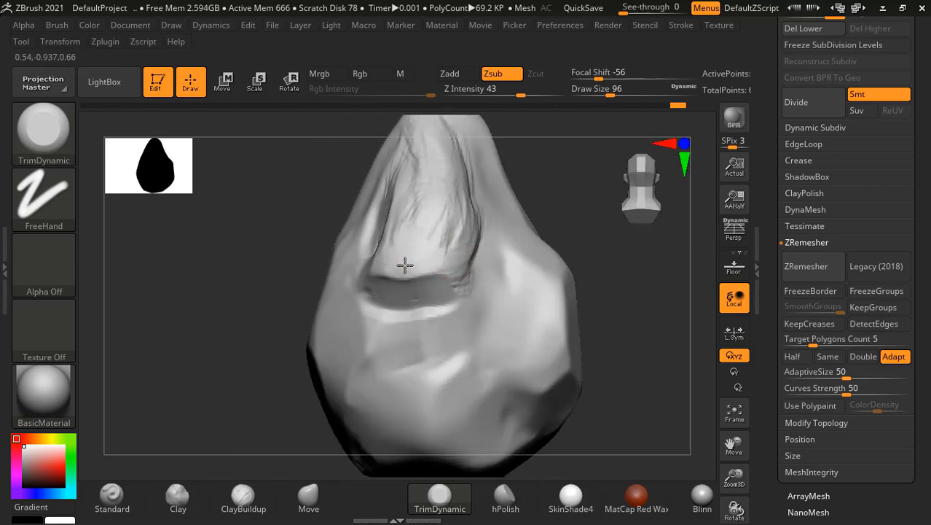
mouse_move(539, 226)
left_mouse_down()
mouse_move(582, 214)
mouse_move(532, 233)
left_mouse_up()
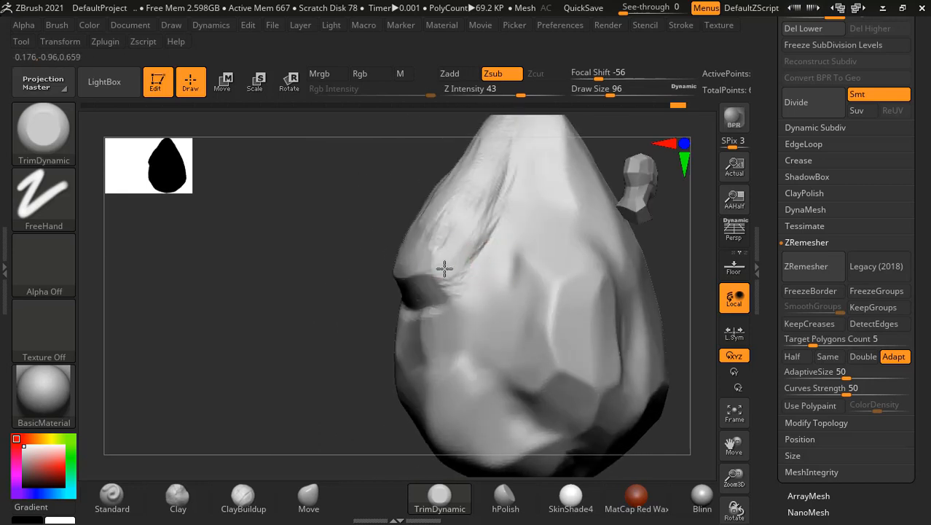
left_click_drag(335, 313, 414, 268)
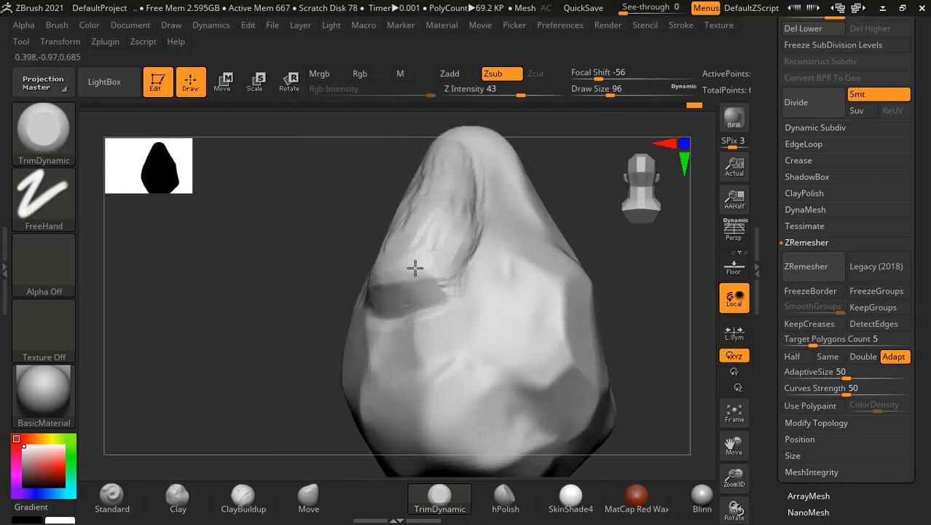
left_click_drag(297, 284, 275, 332)
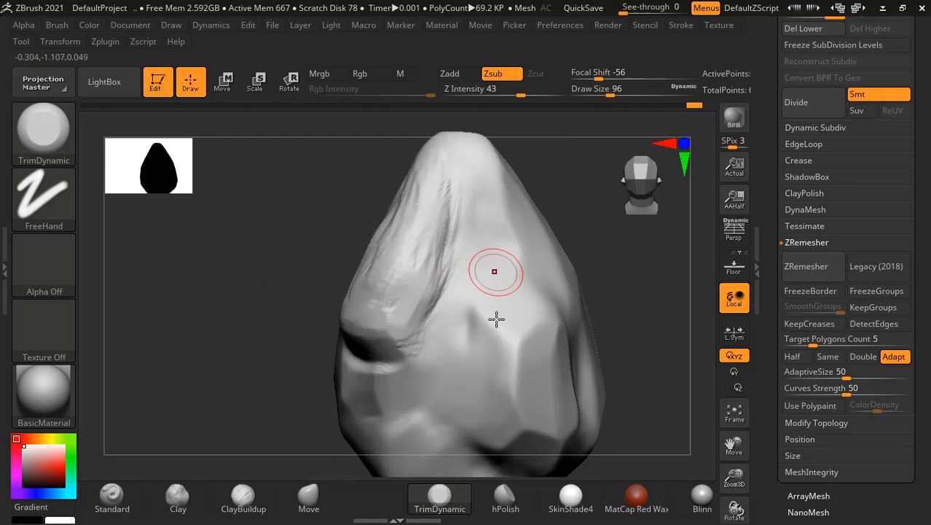
- Polish the ridge's rough sides and front into cleaner planes with hPolish
left_click(505, 498)
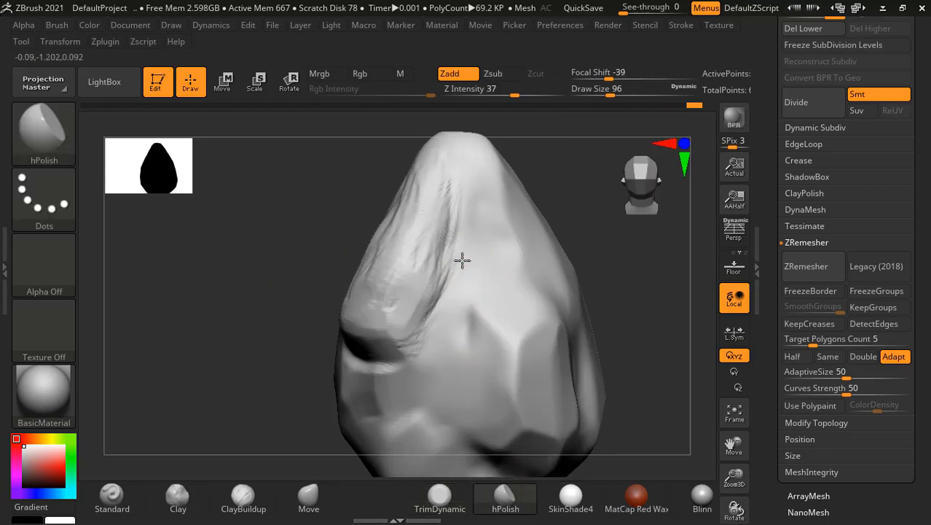
left_click_drag(462, 260, 434, 240)
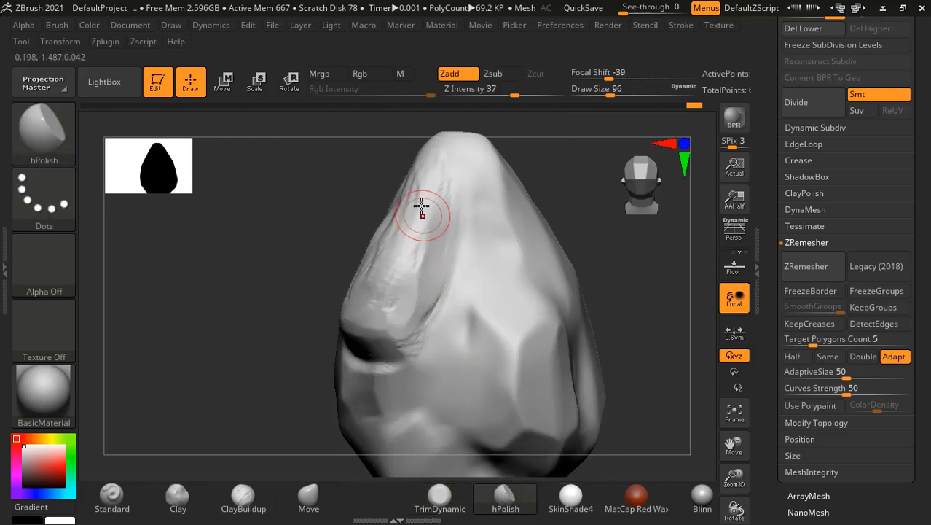
left_click_drag(422, 204, 410, 225)
left_click_drag(349, 227, 411, 236)
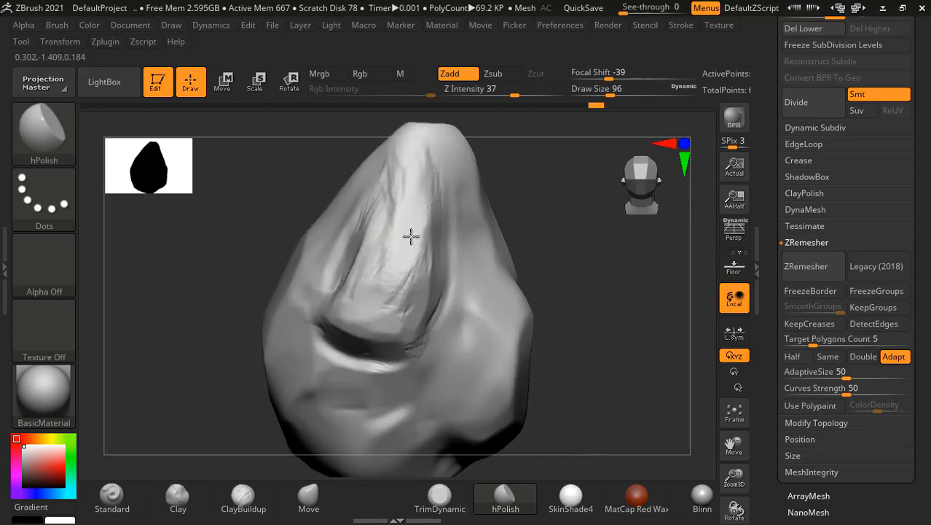
left_click_drag(543, 199, 409, 163)
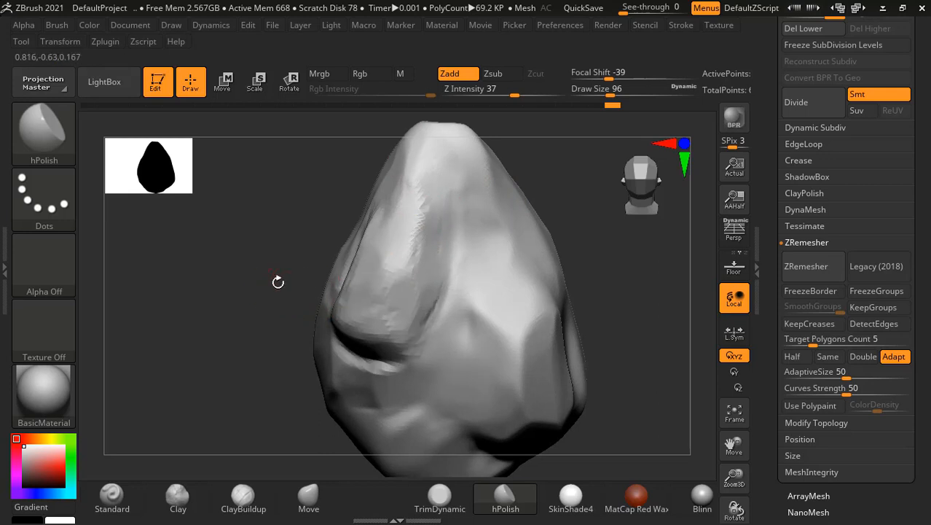
left_click_drag(276, 279, 335, 262)
left_click_drag(493, 233, 367, 260)
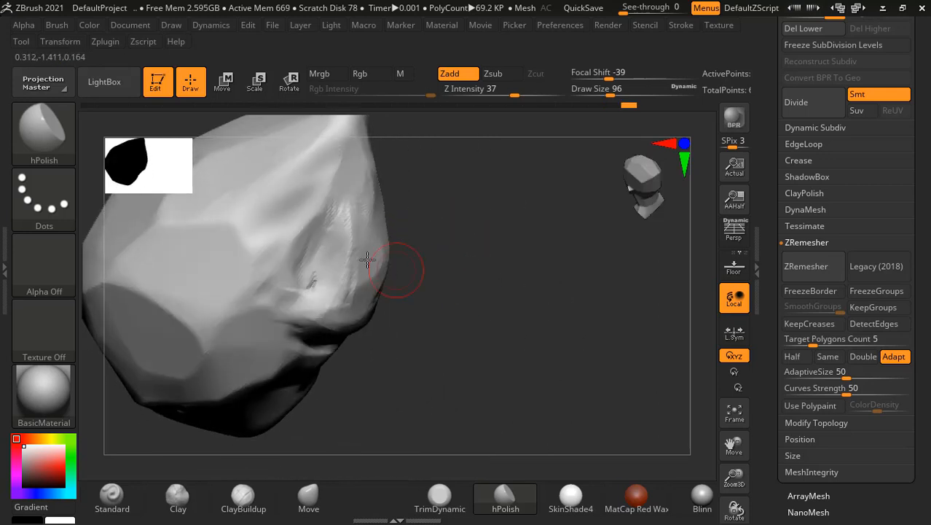
left_click_drag(354, 203, 347, 220)
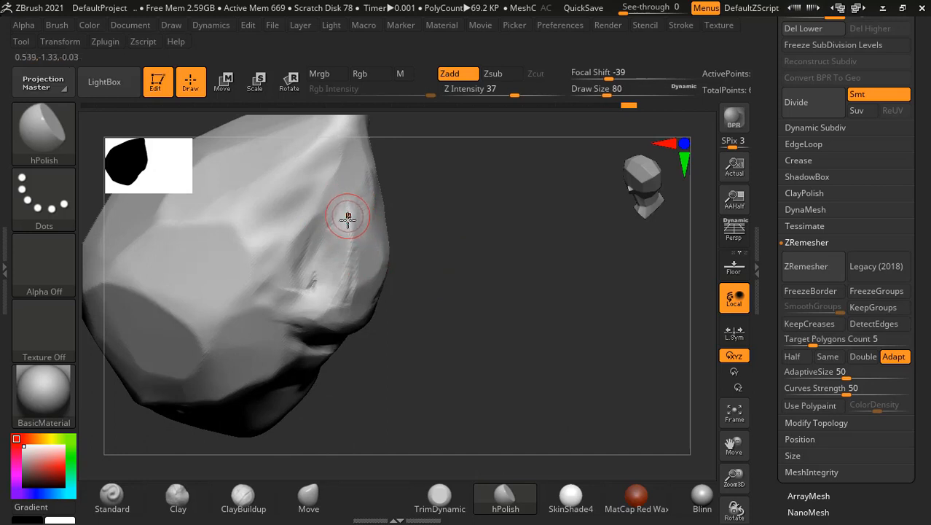
- Trim the rough side of the ridge with TrimDynamic and smooth the ridge's front face
left_click(440, 502)
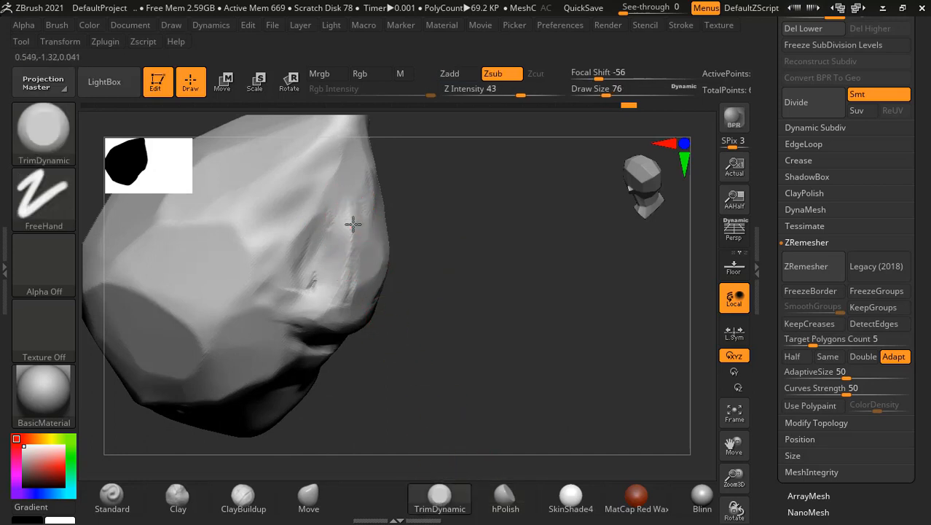
left_click_drag(353, 223, 338, 227)
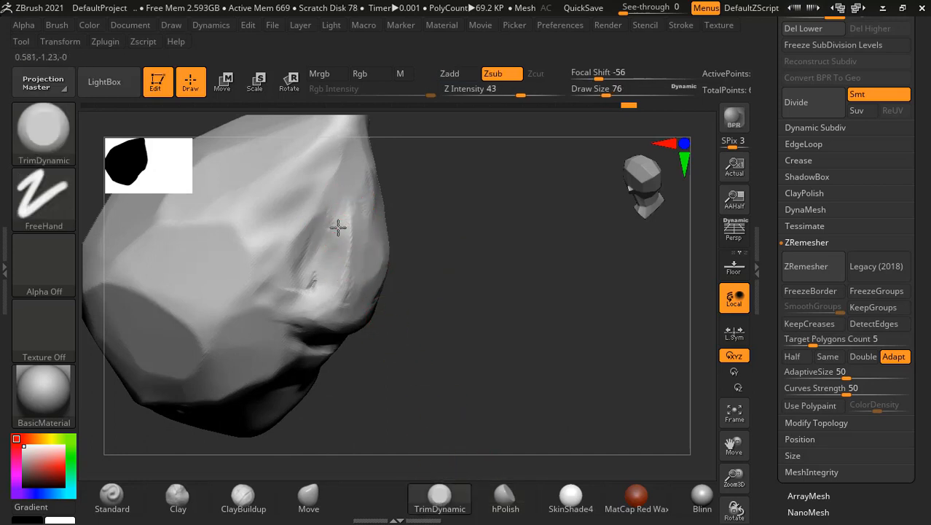
mouse_move(484, 268)
left_mouse_down()
mouse_move(574, 319)
mouse_move(493, 290)
mouse_move(543, 281)
mouse_move(434, 244)
left_mouse_up()
left_click_drag(542, 221, 545, 300, "alt")
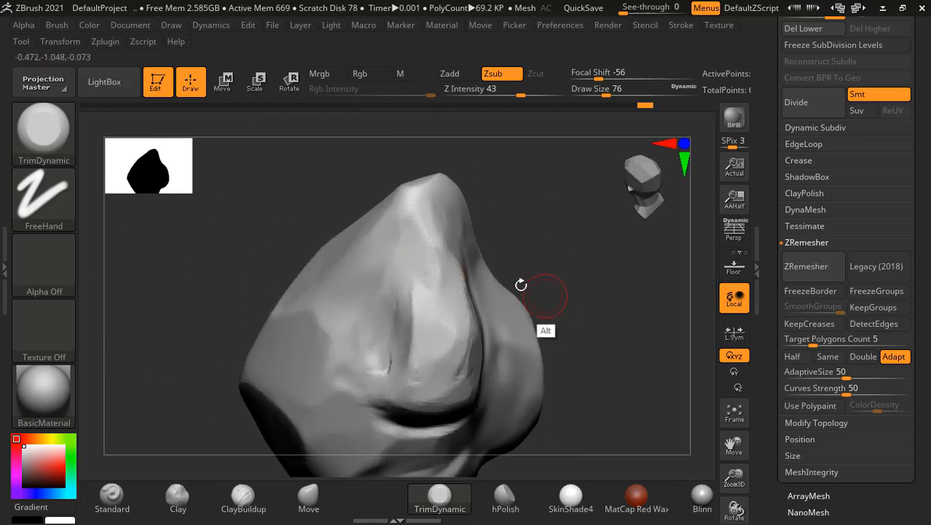
mouse_move(441, 251)
left_mouse_down("shift")
mouse_move(447, 278)
mouse_move(399, 309)
mouse_move(444, 309)
left_mouse_up("shift")
mouse_move(582, 271)
left_mouse_down("shift")
mouse_move(592, 237)
mouse_move(552, 254)
left_mouse_up("shift")
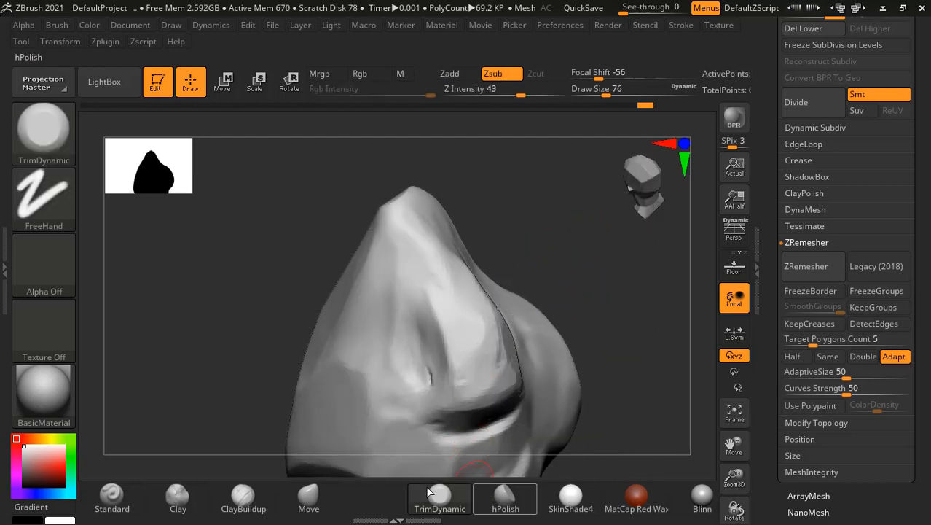
- Build up a second ridge beside the first below the peak with ClayBuildup, raising the draw size to 92, and smooth it
left_click(244, 500)
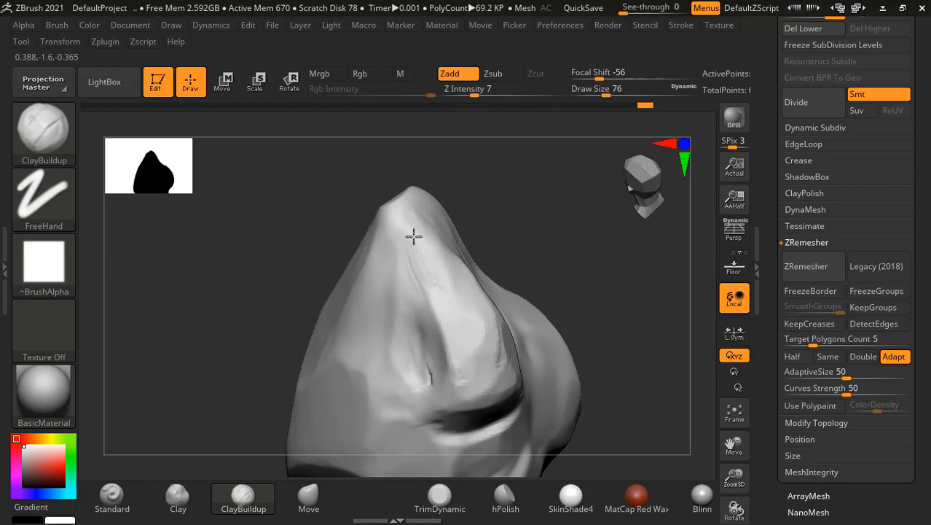
mouse_move(413, 236)
left_mouse_down()
mouse_move(390, 275)
mouse_move(403, 297)
left_mouse_up()
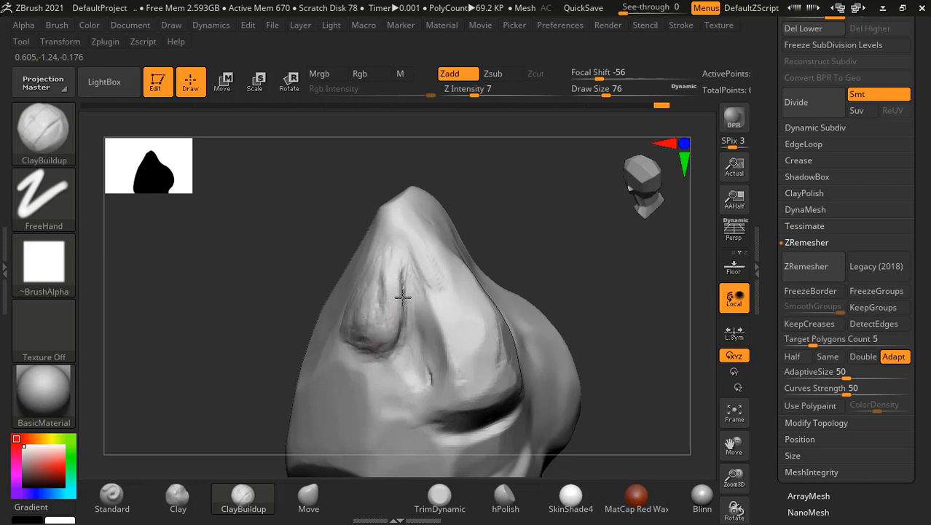
left_click_drag(503, 244, 562, 251)
mouse_move(367, 303)
left_mouse_down()
mouse_move(360, 280)
mouse_move(373, 243)
left_mouse_up()
left_click_drag(337, 306, 353, 262)
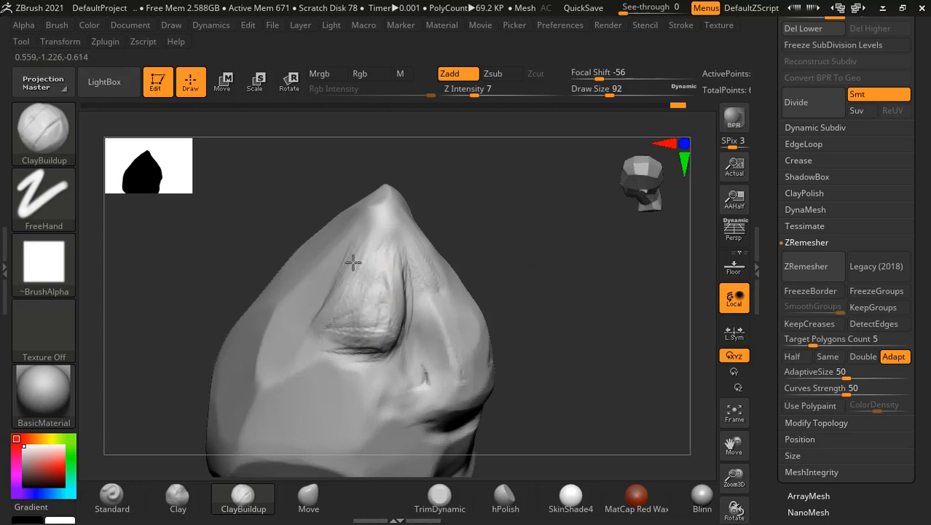
right_click_drag(352, 262, 478, 254)
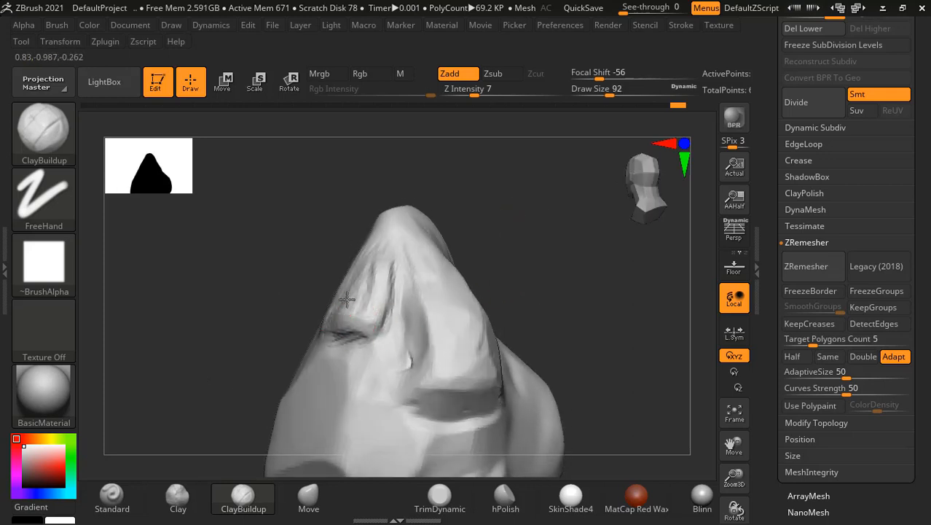
mouse_move(386, 266)
left_mouse_down("shift")
mouse_move(379, 333)
mouse_move(360, 293)
mouse_move(345, 321)
left_mouse_up("shift")
- Trim the second ridge's front, sides and upper end into flatter planes with TrimDynamic
left_click(439, 496)
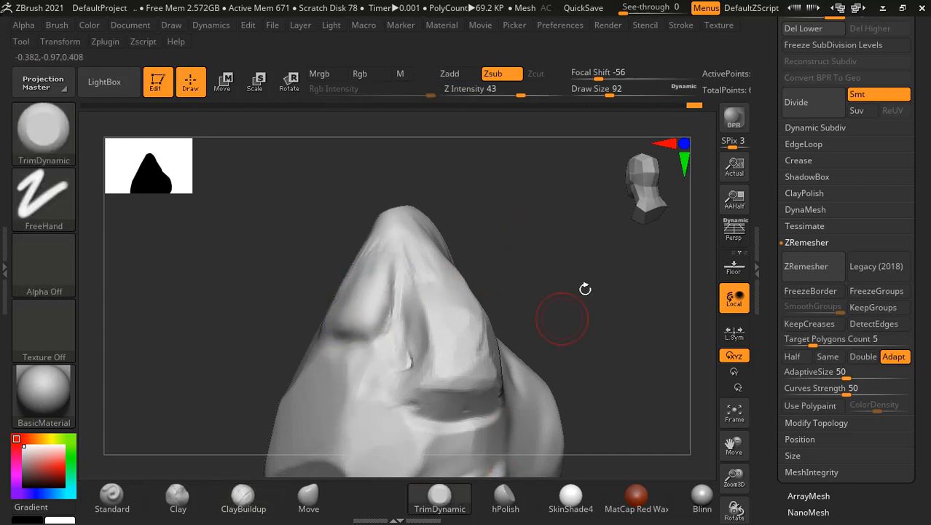
right_click_drag(586, 290, 447, 333)
mouse_move(359, 292)
right_mouse_down()
mouse_move(461, 225)
mouse_move(379, 285)
mouse_move(470, 270)
right_mouse_up()
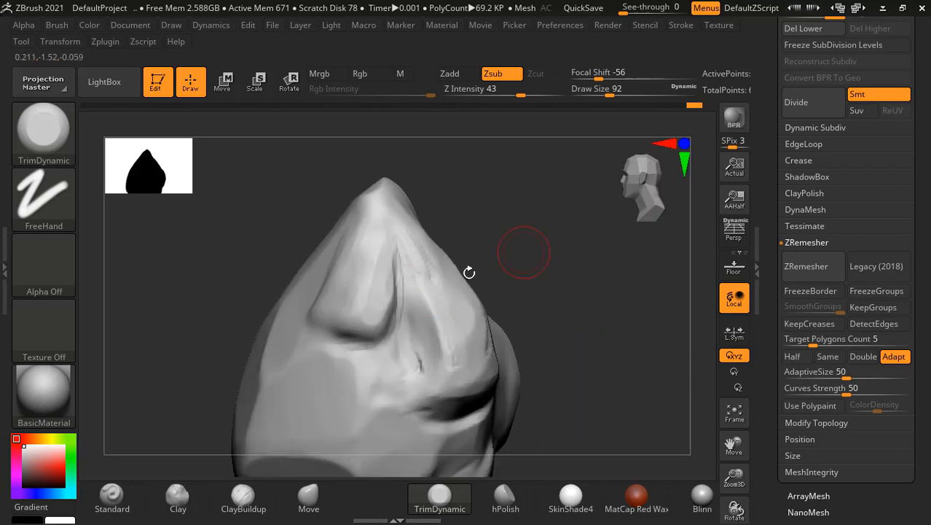
right_click_drag(470, 224, 342, 246)
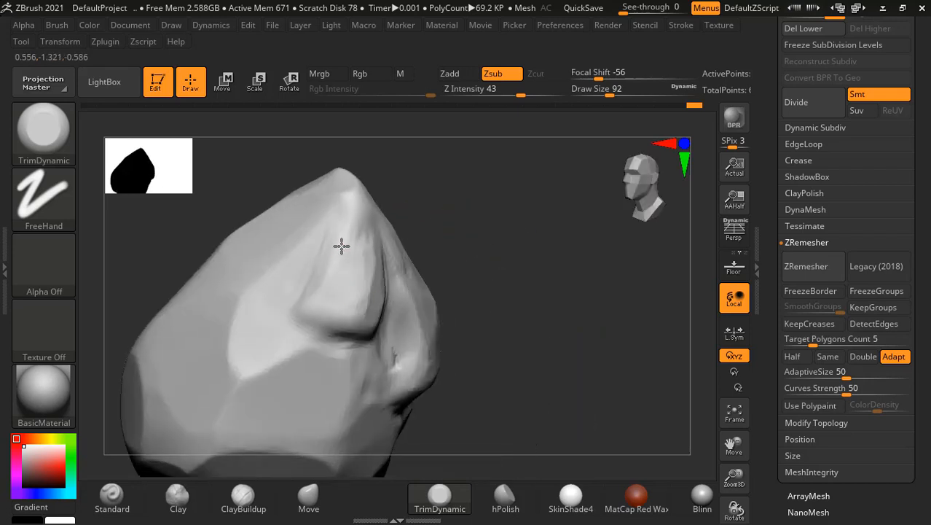
right_click_drag(452, 218, 362, 210)
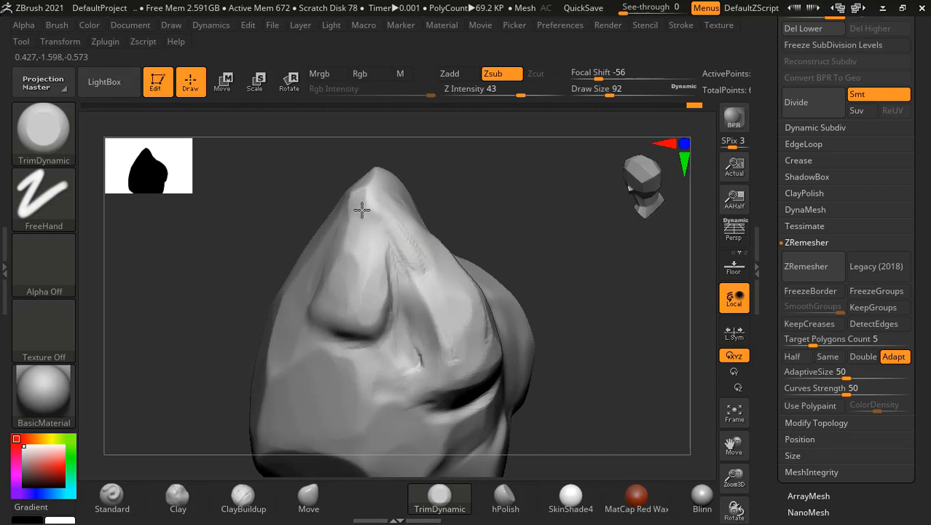
mouse_move(432, 307)
right_mouse_down()
mouse_move(536, 260)
mouse_move(485, 244)
mouse_move(524, 226)
mouse_move(449, 331)
right_mouse_up()
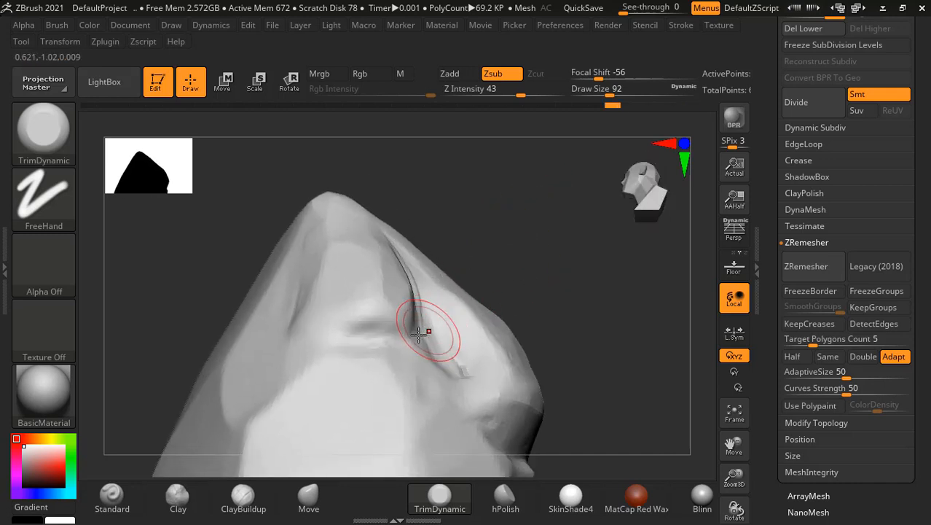
- Cut a flat underside into the second ridge's lower end with TrimDynamic at draw size 72
key("bracketleft")
key("bracketleft")
left_click_drag(390, 330, 396, 330)
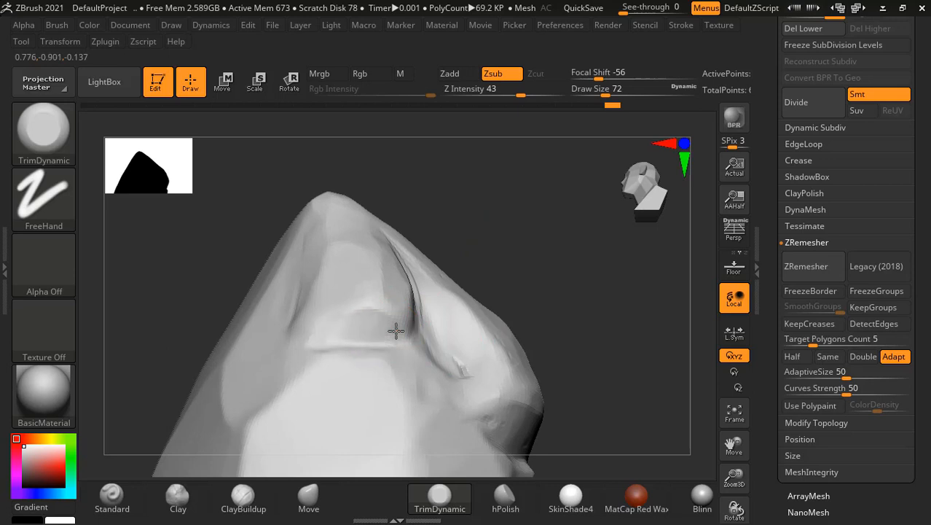
right_click_drag(532, 235, 416, 311)
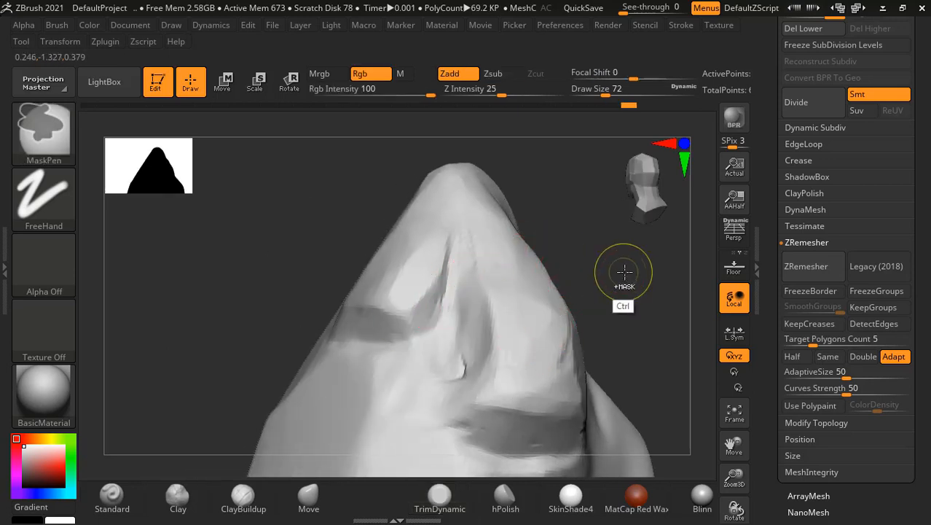
- Subdivide the mesh once and sharpen the second ridge's side and lower edges with TrimDynamic at draw size 36
key("ctrl+d")
right_click_drag(619, 276, 478, 316, "ctrl")
key("bracketleft")
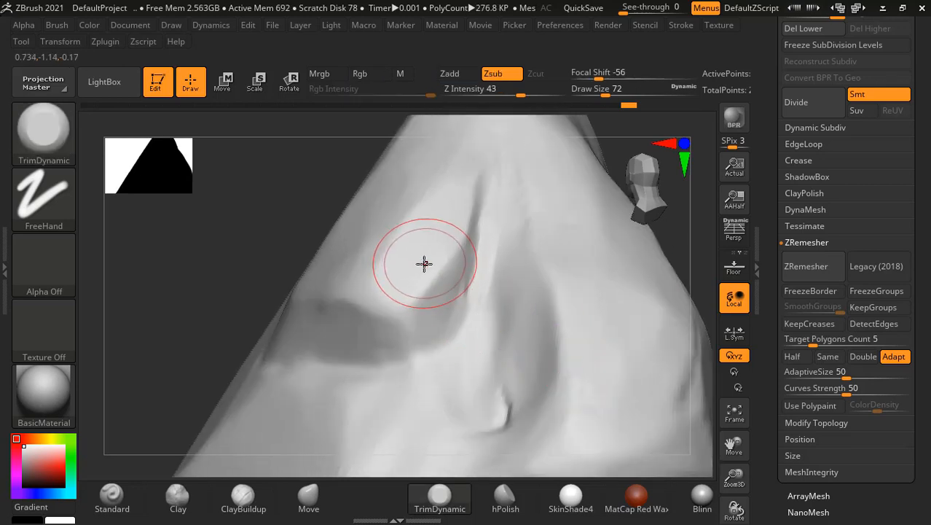
key("bracketleft")
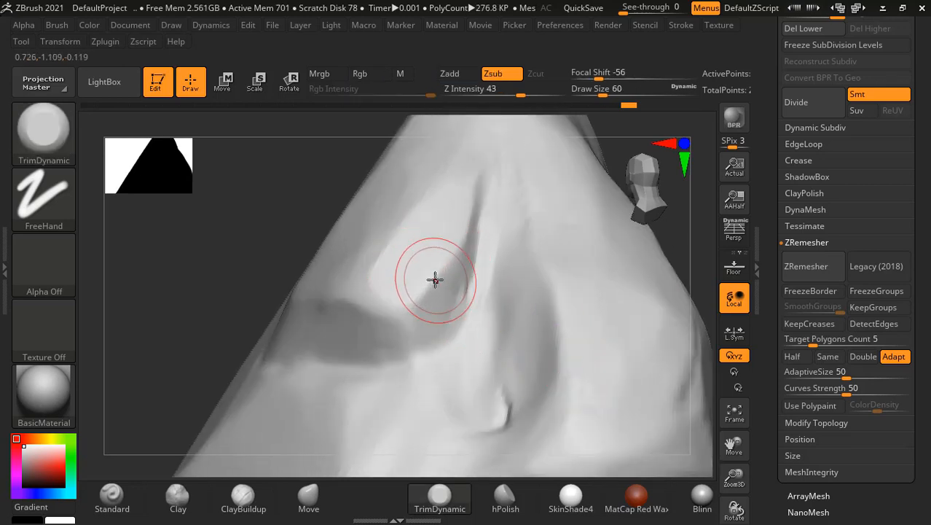
key("bracketleft")
mouse_move(452, 264)
left_mouse_down()
mouse_move(463, 261)
mouse_move(414, 320)
mouse_move(357, 301)
mouse_move(325, 311)
left_mouse_up()
left_click_drag(232, 267, 303, 274)
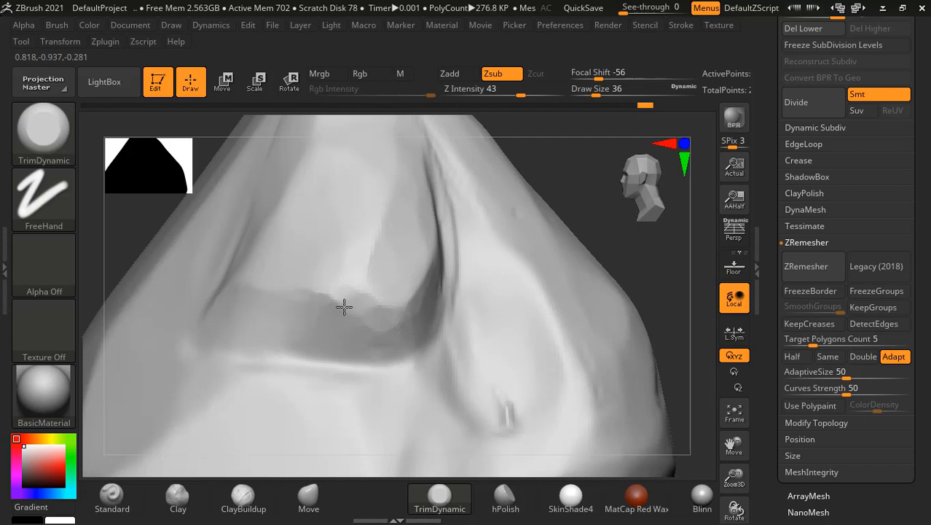
mouse_move(607, 249)
left_mouse_down()
mouse_move(559, 220)
mouse_move(553, 229)
mouse_move(566, 217)
mouse_move(312, 272)
left_mouse_up()
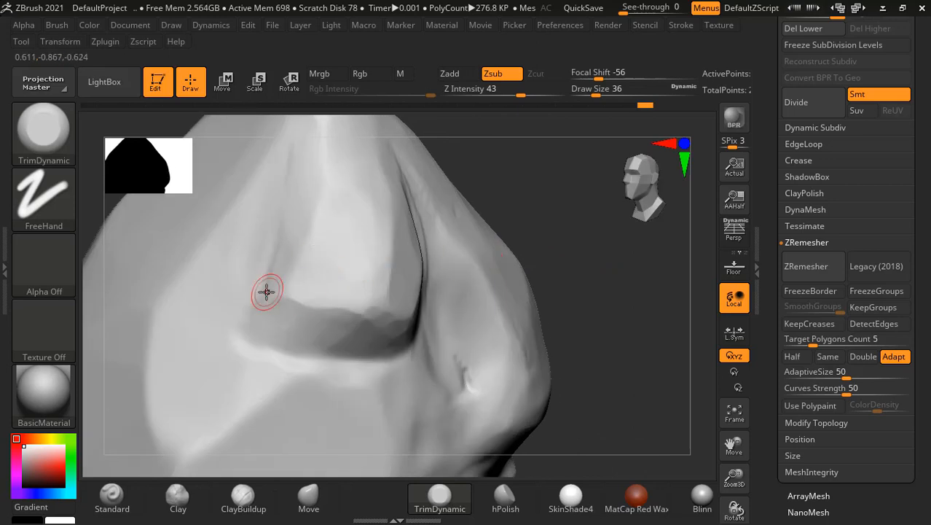
- Raise the TrimDynamic draw size to 52 and facet the second ridge from its front up to the peak
mouse_move(532, 217)
left_mouse_down()
mouse_move(507, 239)
mouse_move(343, 260)
mouse_move(483, 210)
mouse_move(370, 220)
left_mouse_up()
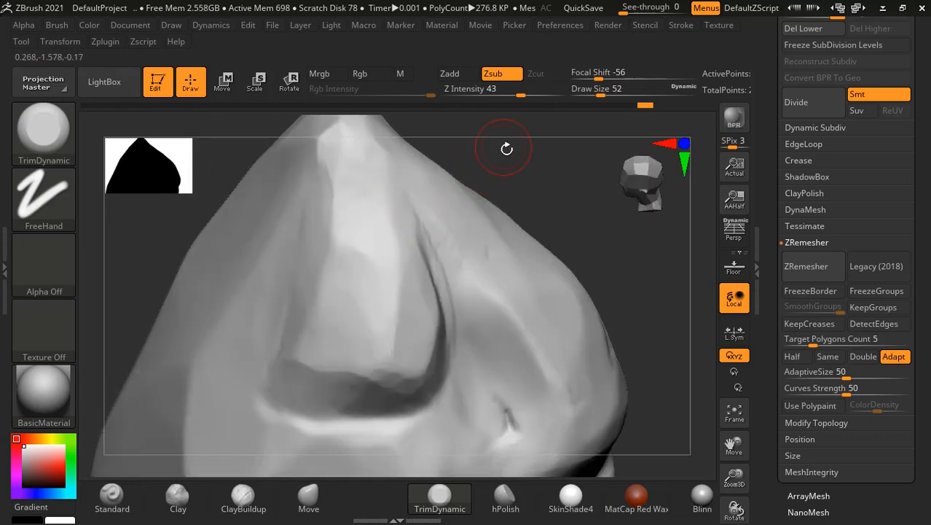
mouse_move(507, 148)
left_mouse_down()
mouse_move(505, 188)
mouse_move(383, 237)
left_mouse_up()
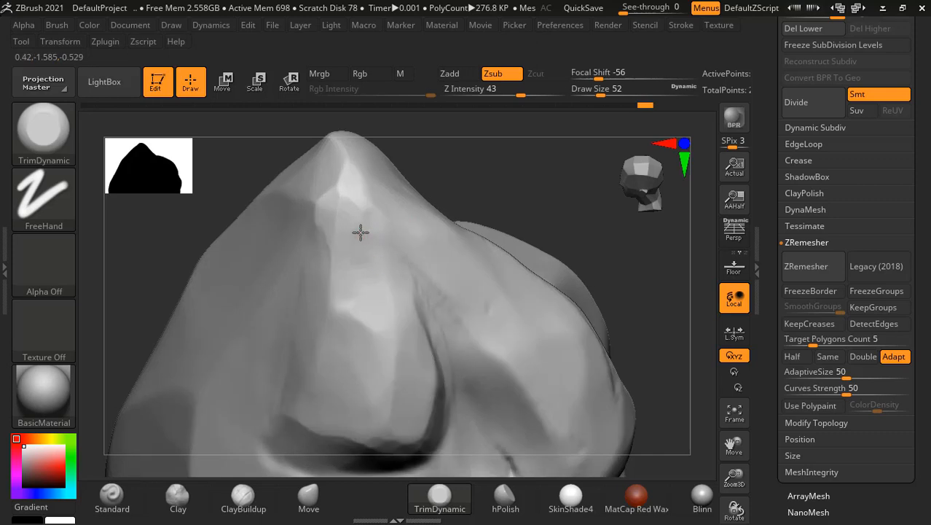
mouse_move(545, 220)
left_mouse_down()
mouse_move(539, 193)
mouse_move(478, 291)
left_mouse_up()
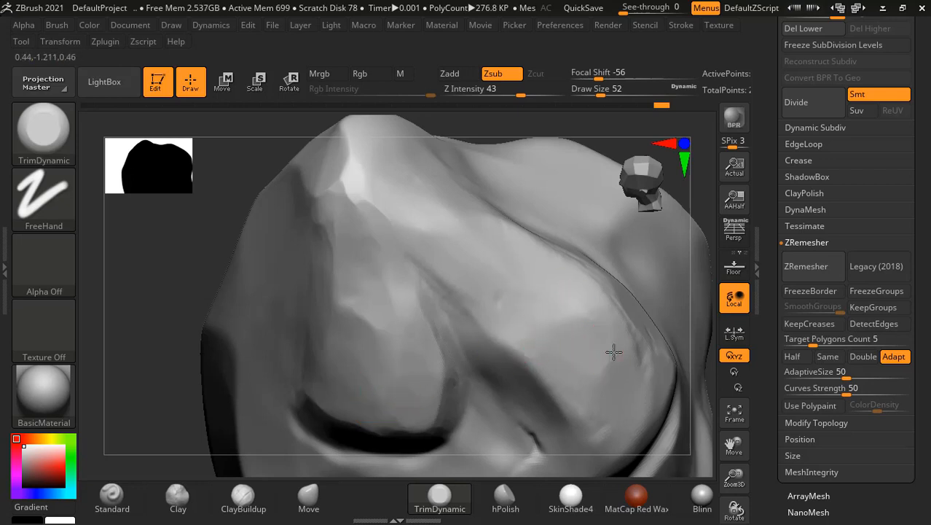
left_click_drag(151, 267, 308, 243)
left_click_drag(535, 174, 457, 413)
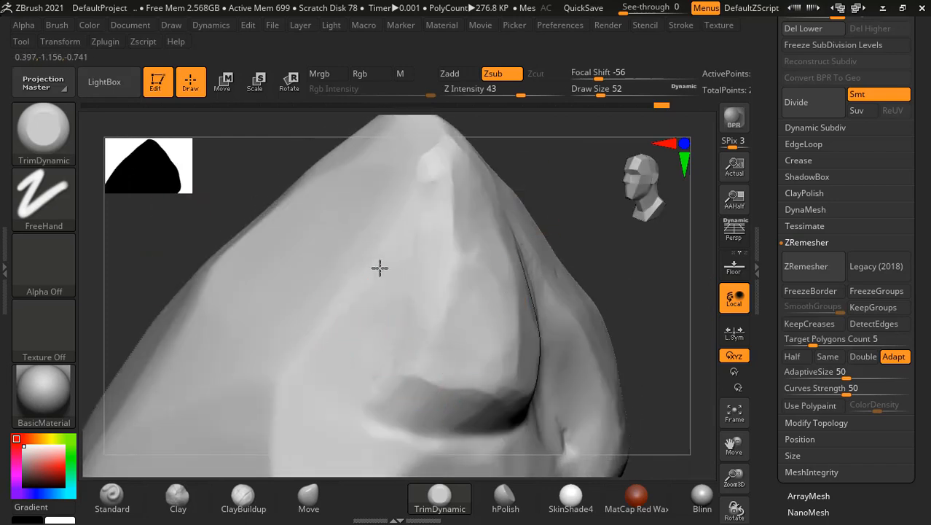
mouse_move(548, 275)
left_mouse_down()
mouse_move(570, 233)
mouse_move(414, 185)
left_mouse_up()
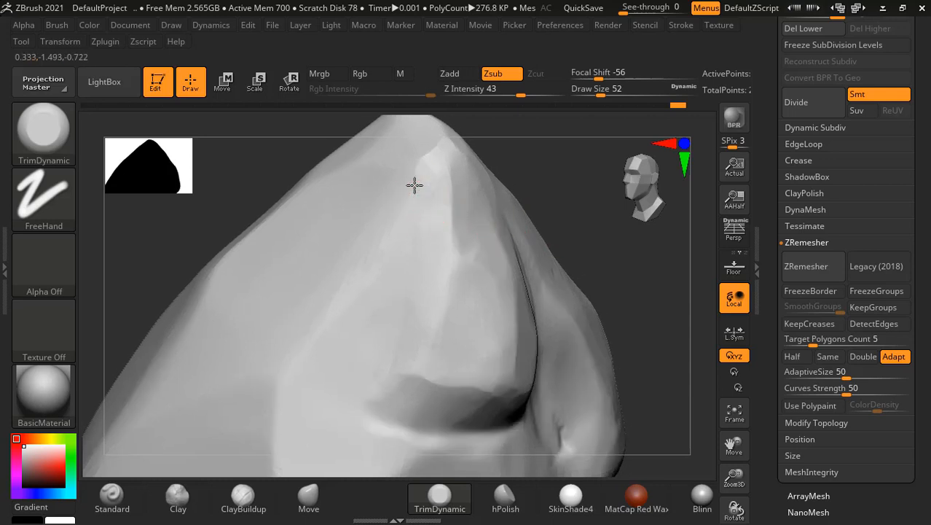
- Raise the TrimDynamic draw size to 64 and flatten the planes on the body below the second ridge
key("f")
left_click_drag(551, 219, 641, 316)
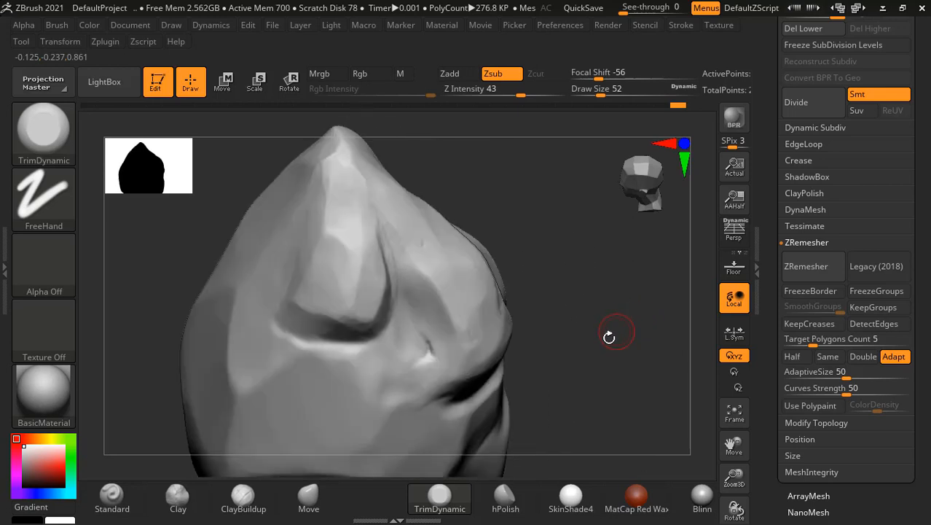
mouse_move(570, 365)
left_mouse_down()
mouse_move(574, 336)
mouse_move(422, 375)
left_mouse_up()
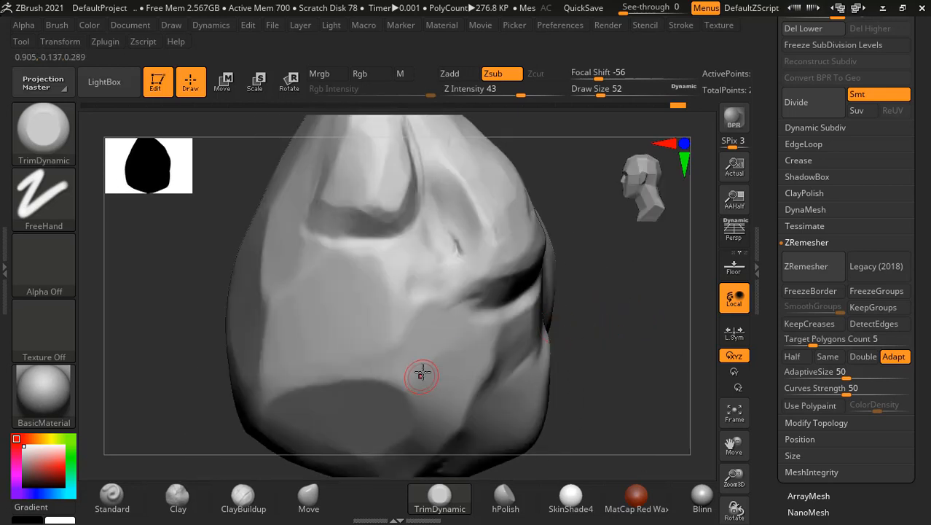
key("bracketright")
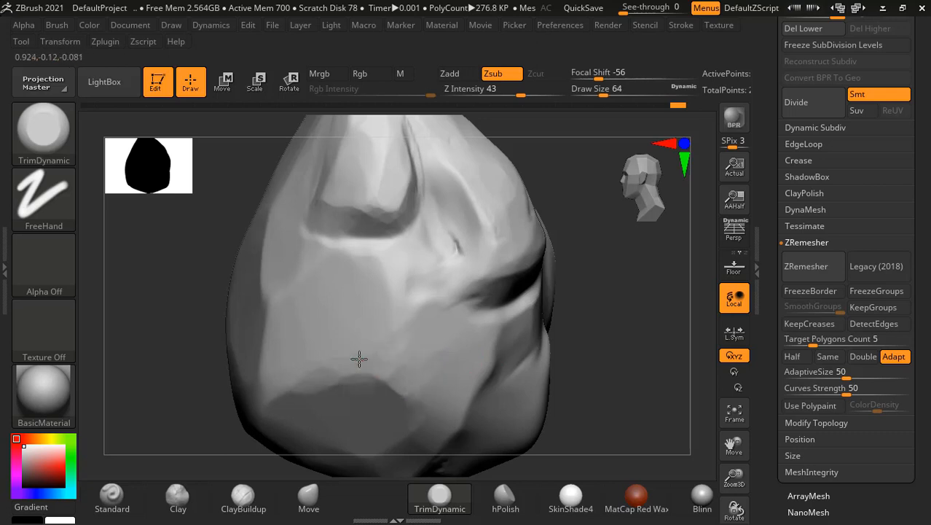
mouse_move(628, 395)
left_mouse_down()
mouse_move(628, 312)
mouse_move(643, 333)
mouse_move(576, 372)
left_mouse_up()
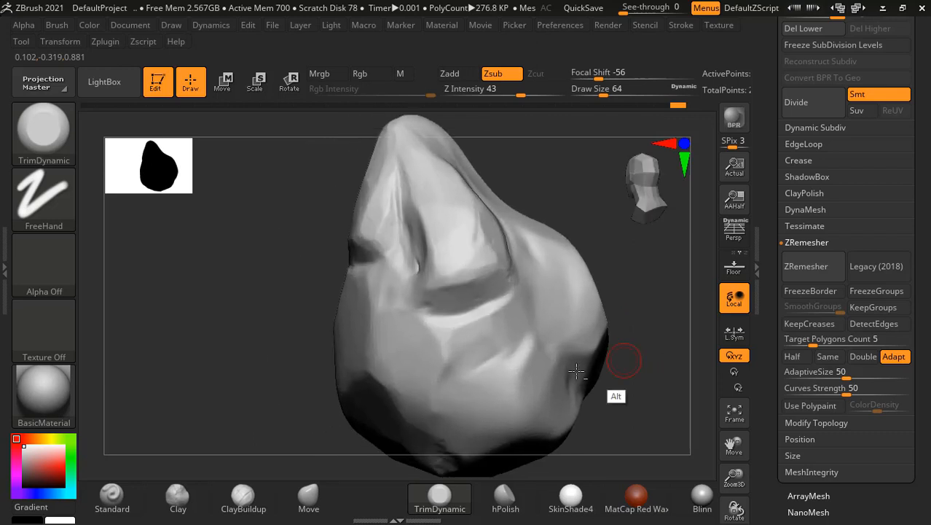
- Trim the rounded masses below and beside the first ridge into flat facets with TrimDynamic
left_click_drag(490, 352, 444, 351)
mouse_move(534, 368)
left_mouse_down()
mouse_move(510, 351)
mouse_move(515, 328)
mouse_move(500, 353)
mouse_move(487, 351)
left_mouse_up()
mouse_move(636, 328)
left_mouse_down()
mouse_move(677, 319)
mouse_move(614, 327)
left_mouse_up()
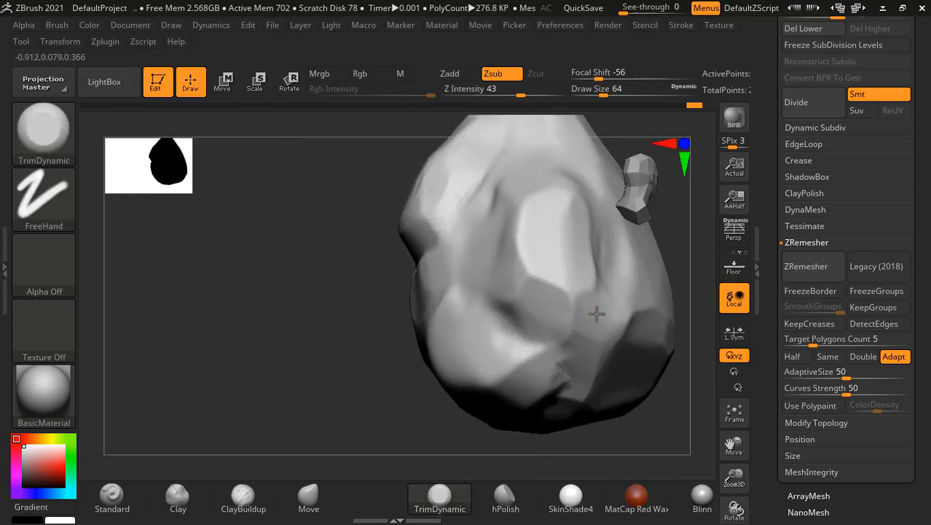
mouse_move(310, 339)
left_mouse_down()
mouse_move(314, 322)
mouse_move(287, 371)
mouse_move(313, 346)
left_mouse_up()
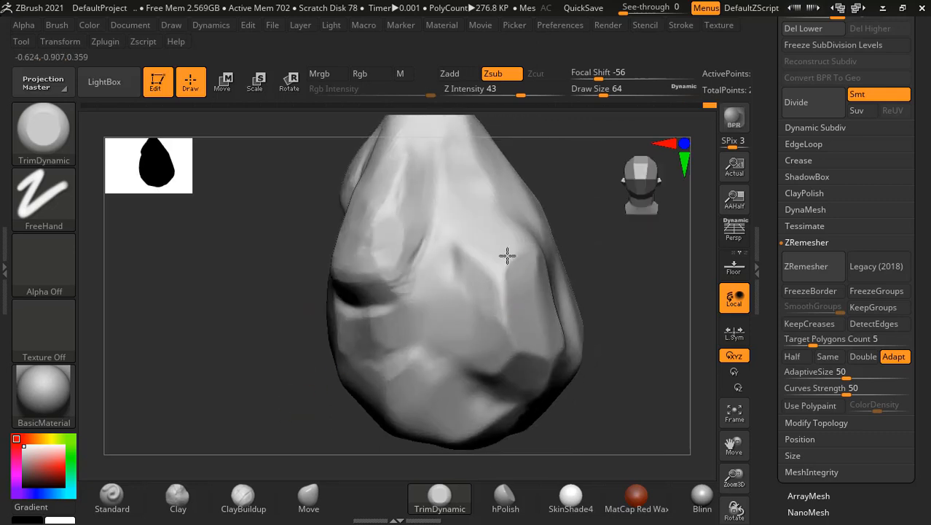
- Plane the bulges and fold edges around the far side of the body with TrimDynamic
mouse_move(617, 317)
left_mouse_down()
mouse_move(636, 298)
mouse_move(666, 306)
mouse_move(667, 339)
left_mouse_up()
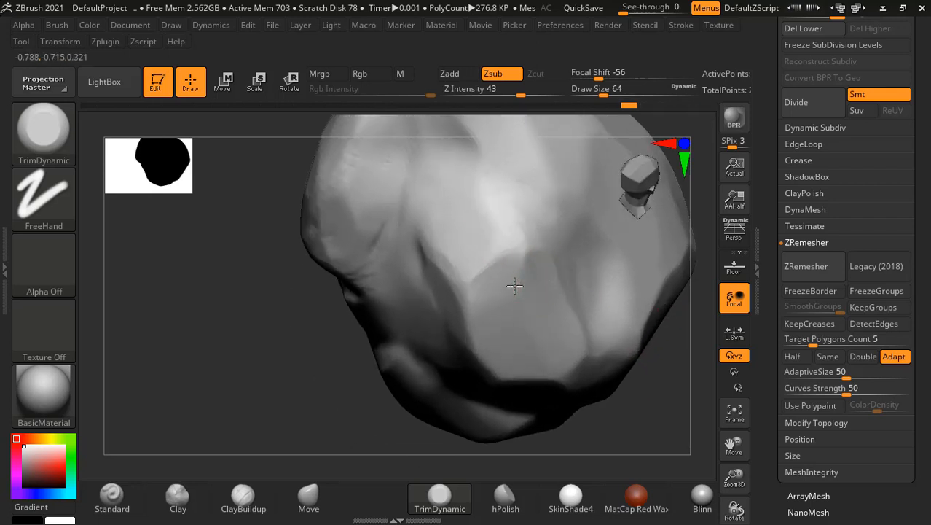
mouse_move(661, 474)
left_mouse_down()
mouse_move(592, 339)
mouse_move(661, 377)
mouse_move(638, 339)
mouse_move(507, 327)
left_mouse_up()
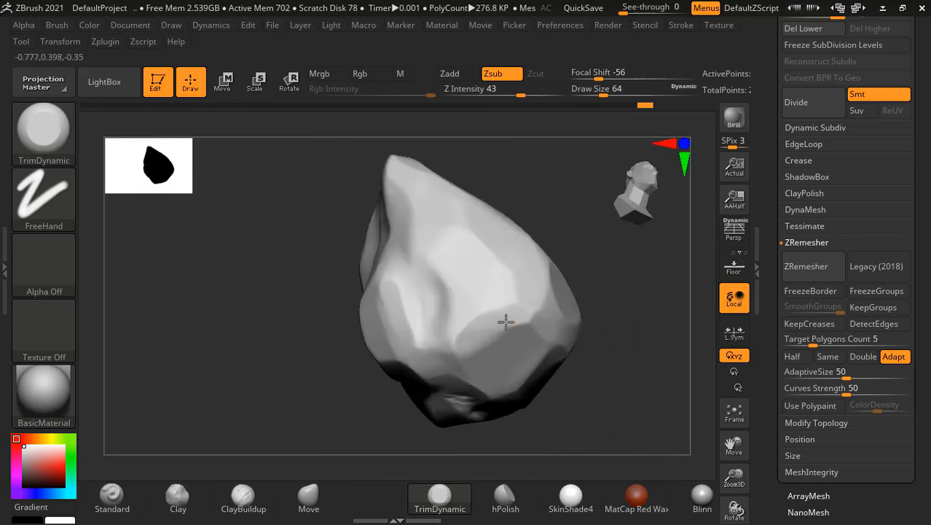
left_click_drag(628, 300, 628, 375)
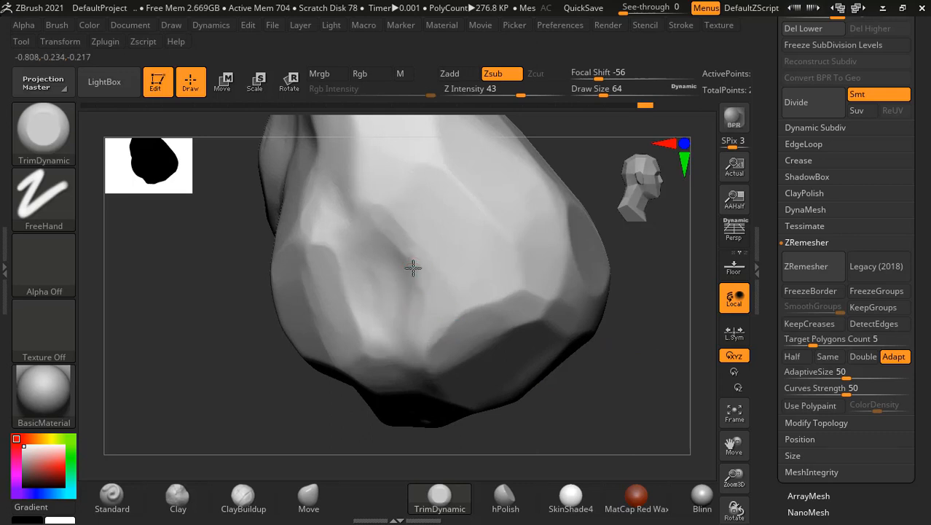
mouse_move(632, 332)
left_mouse_down()
mouse_move(644, 316)
mouse_move(588, 321)
mouse_move(553, 343)
mouse_move(558, 314)
mouse_move(561, 335)
mouse_move(588, 307)
mouse_move(563, 306)
mouse_move(560, 342)
left_mouse_up()
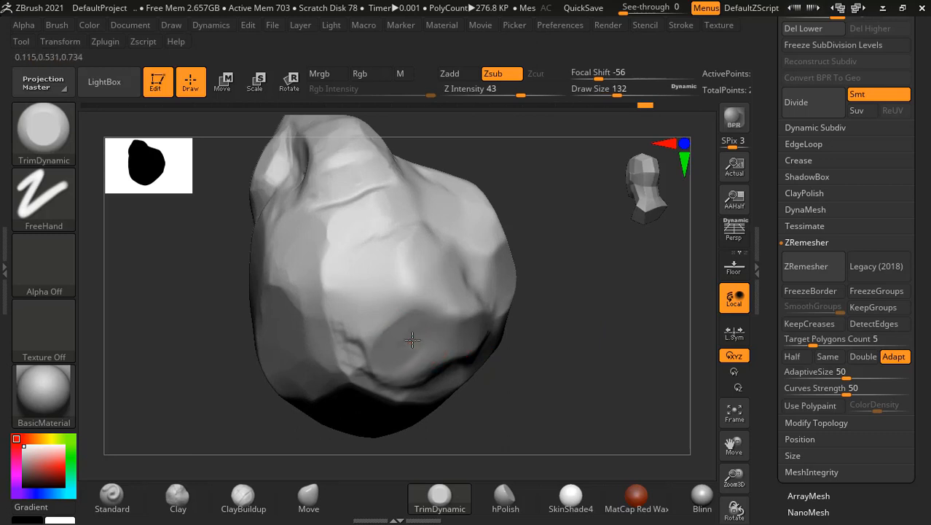
- Trim broad facets across the bulging mass on the lower body with TrimDynamic at draw size 132
left_click_drag(414, 297, 432, 314)
mouse_move(557, 337)
left_mouse_down()
mouse_move(558, 281)
mouse_move(491, 290)
left_mouse_up()
key("shift")
left_click_drag(550, 310, 538, 284)
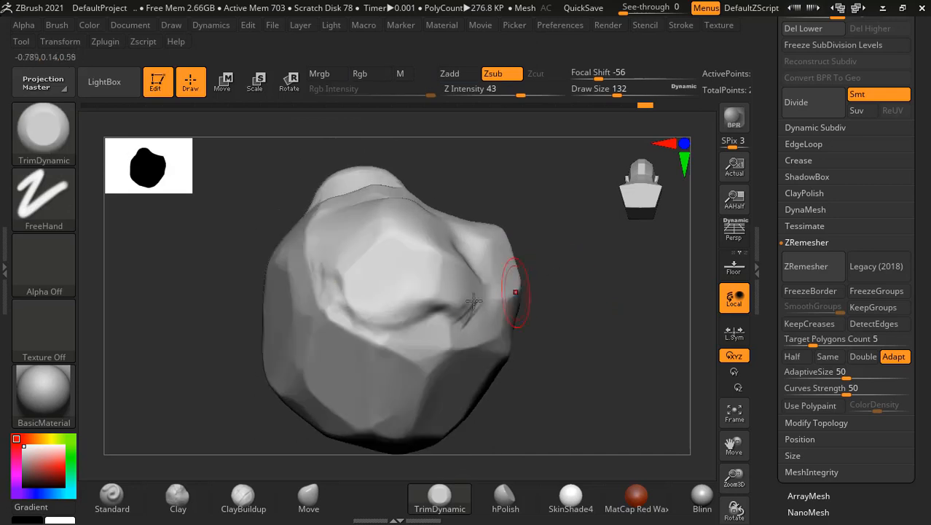
- Trim the upper folds of the bulging mass with TrimDynamic, reducing the draw size to 80
key("bracketleft")
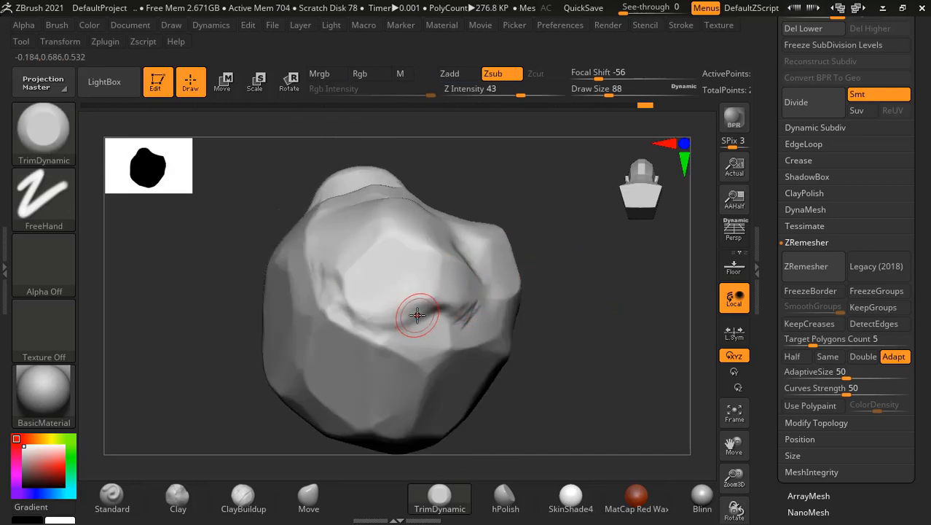
left_click_drag(417, 316, 405, 303)
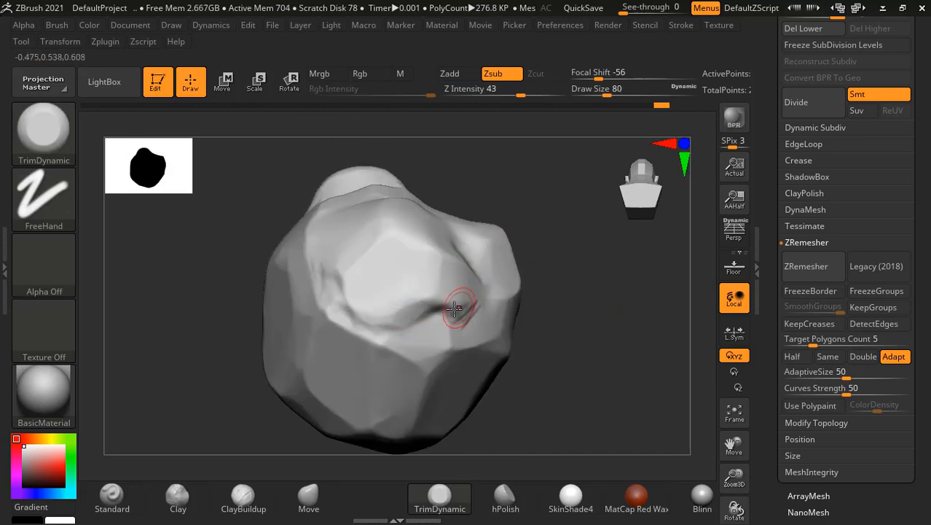
mouse_move(647, 318)
left_mouse_down()
mouse_move(603, 303)
mouse_move(667, 305)
mouse_move(668, 320)
left_mouse_up()
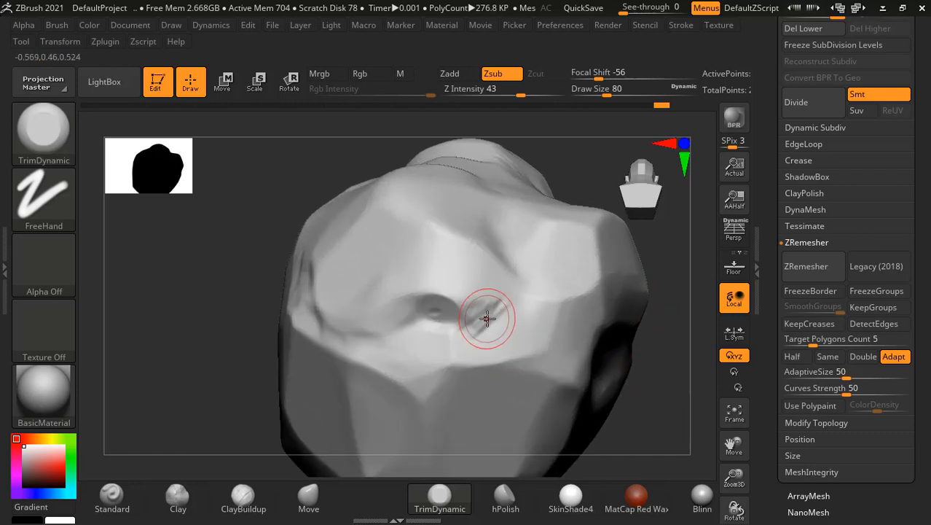
- Smooth the crease and hollow in the bulging mass and the surface around them at draw size 60
key("bracketleft")
key("bracketleft")
left_click_drag(439, 312, 435, 309, "shift")
mouse_move(505, 304)
left_mouse_down("shift")
mouse_move(473, 327)
mouse_move(468, 298)
mouse_move(477, 289)
left_mouse_up("shift")
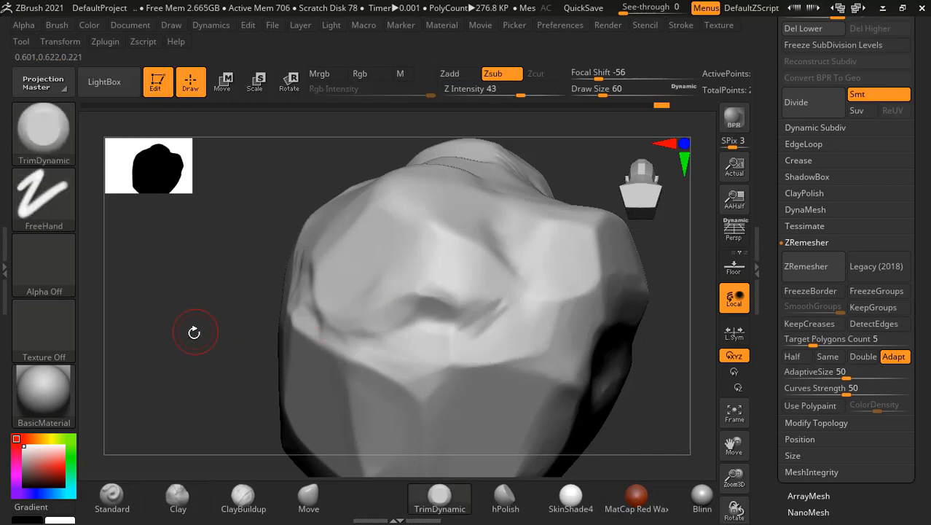
left_click_drag(195, 332, 184, 423)
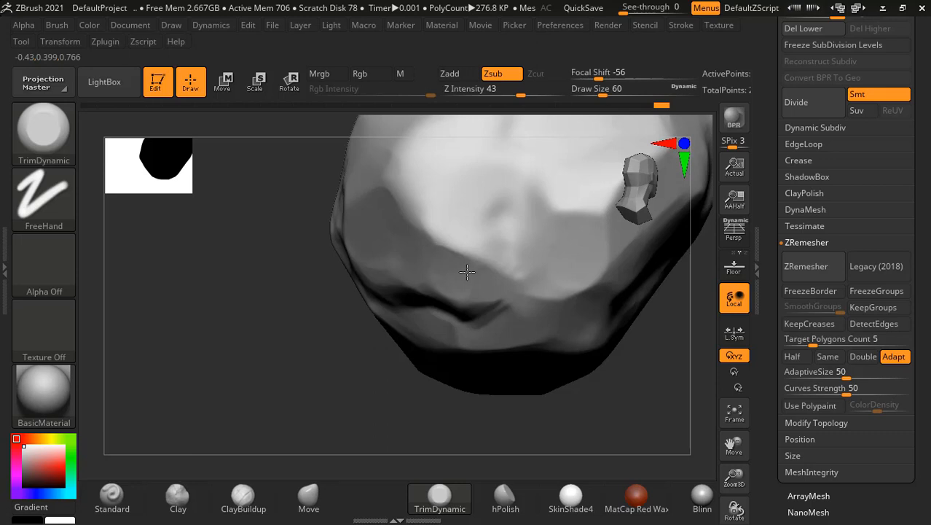
left_click_drag(461, 263, 461, 309, "shift")
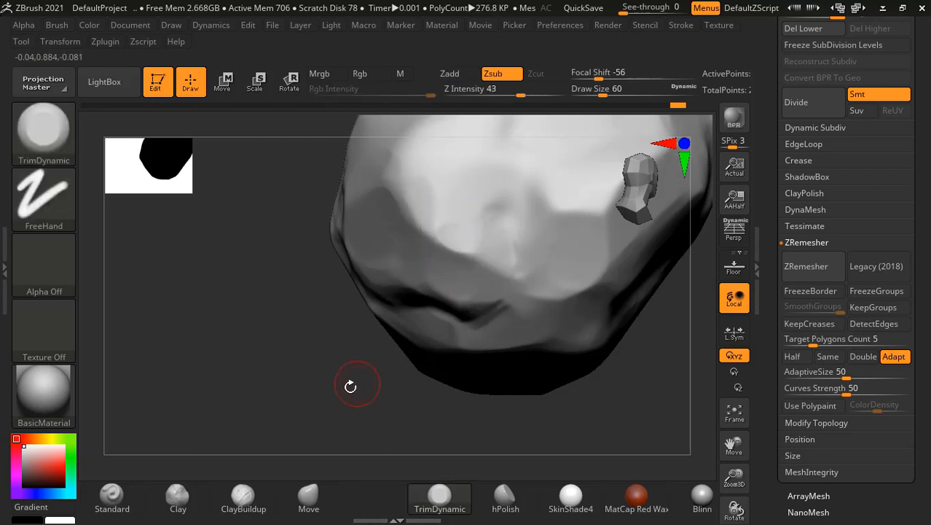
- Trim the lower body beside the fold into broad planes with TrimDynamic at draw size 232
mouse_move(351, 386)
left_mouse_down()
mouse_move(461, 349)
mouse_move(573, 364)
mouse_move(613, 344)
mouse_move(588, 329)
mouse_move(580, 353)
mouse_move(599, 353)
mouse_move(589, 356)
mouse_move(614, 285)
mouse_move(598, 336)
mouse_move(557, 379)
mouse_move(534, 305)
mouse_move(607, 332)
mouse_move(604, 353)
mouse_move(634, 357)
left_mouse_up()
left_click_drag(584, 419, 590, 357, "alt")
mouse_move(513, 341)
left_mouse_down()
mouse_move(553, 351)
mouse_move(543, 358)
mouse_move(513, 331)
left_mouse_up()
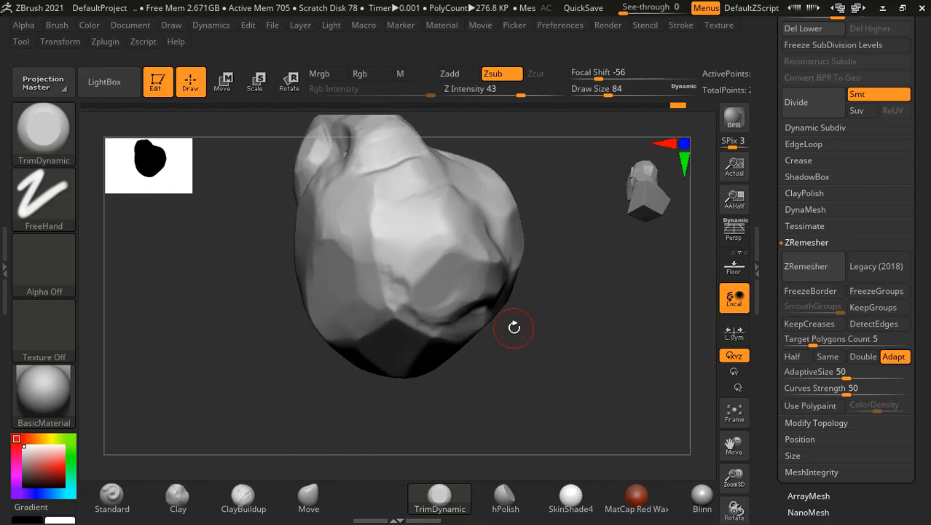
left_click_drag(389, 303, 390, 303)
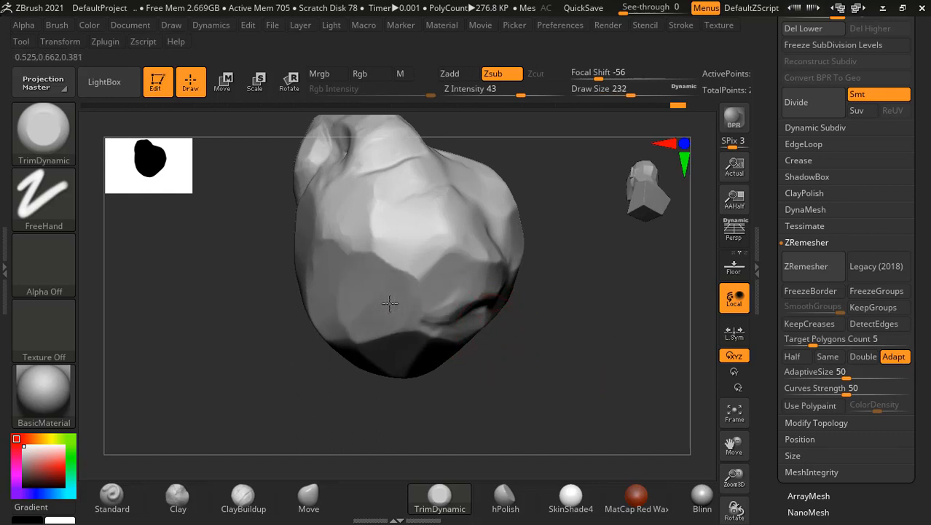
mouse_move(561, 338)
left_mouse_down()
mouse_move(607, 347)
mouse_move(649, 389)
mouse_move(634, 358)
mouse_move(593, 363)
mouse_move(588, 279)
mouse_move(490, 346)
left_mouse_up()
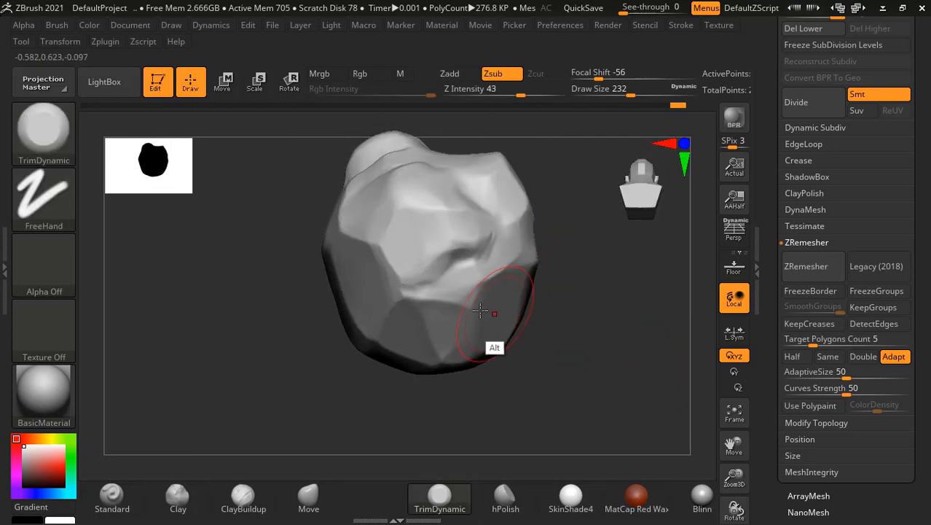
left_click_drag(471, 309, 471, 308)
- Switch the mesh to its lowest subdivision level with the form viewed from the side
left_click_drag(603, 281, 666, 339)
left_click_drag(610, 295, 560, 364, "alt")
left_click_drag(541, 334, 586, 328)
left_click_drag(596, 325, 569, 388)
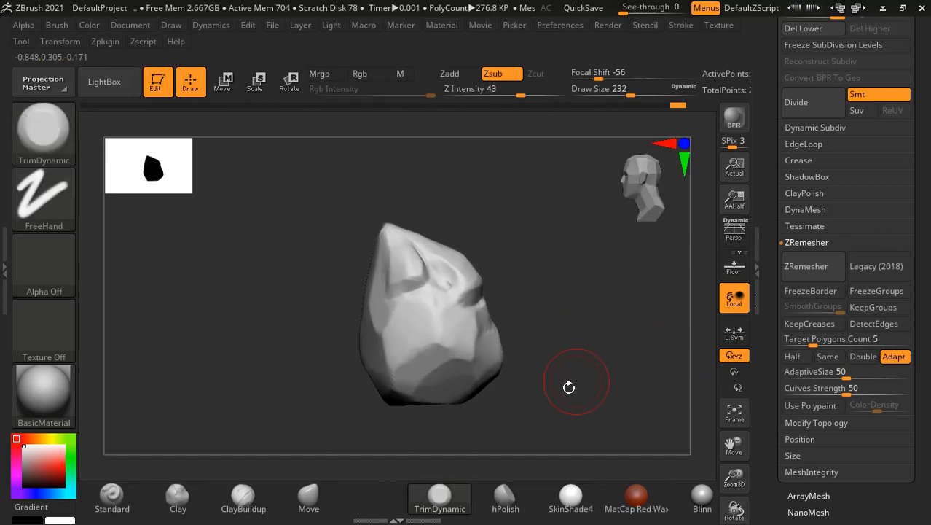
key("shift")
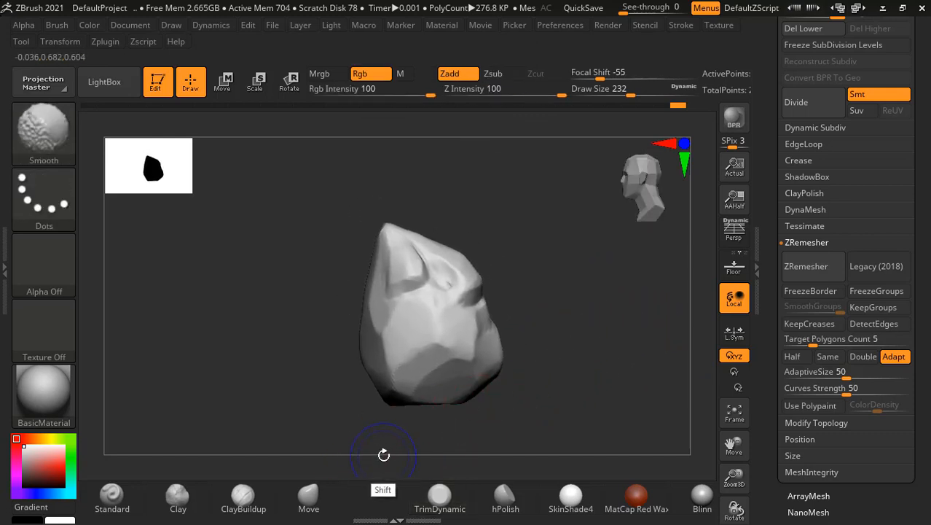
key("shift+d")
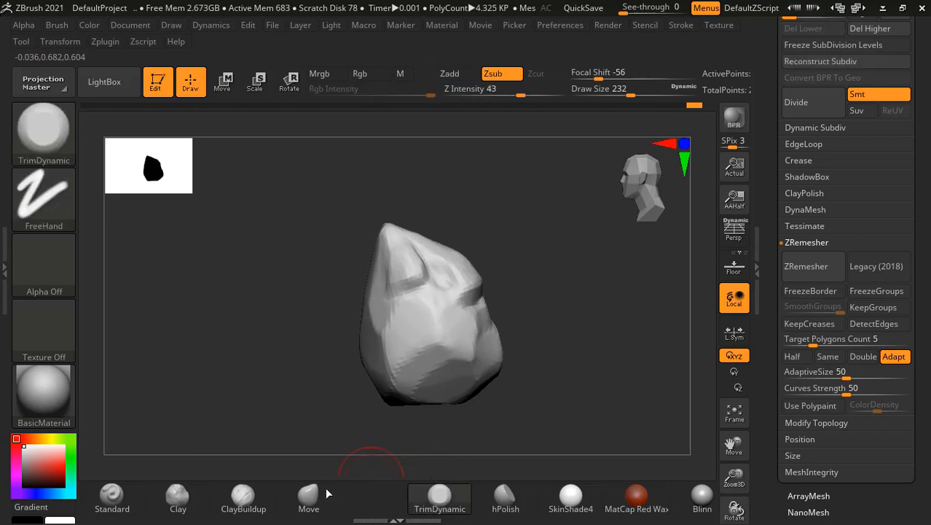
- Pull the peak of the rock upward into a tall spike with the Move brush at draw size 867
left_click(308, 497)
key("bracketright")
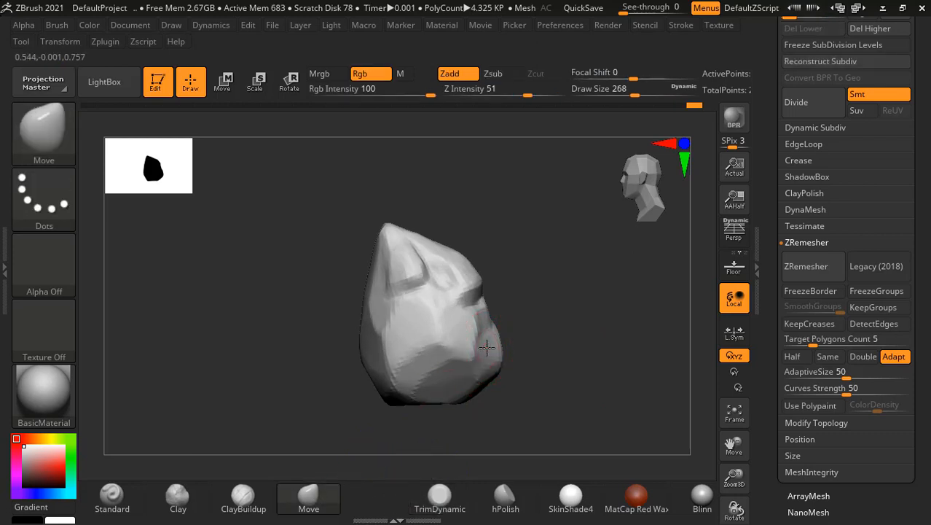
left_click_drag(652, 94, 657, 93)
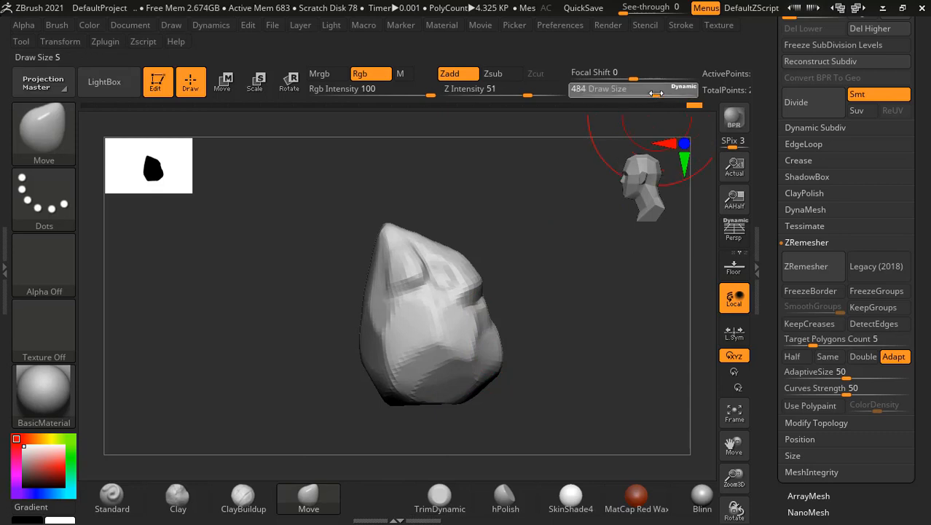
left_click_drag(386, 225, 359, 136)
mouse_move(550, 287)
left_mouse_down()
mouse_move(618, 307)
mouse_move(588, 306)
left_mouse_up()
left_click_drag(381, 157, 368, 142)
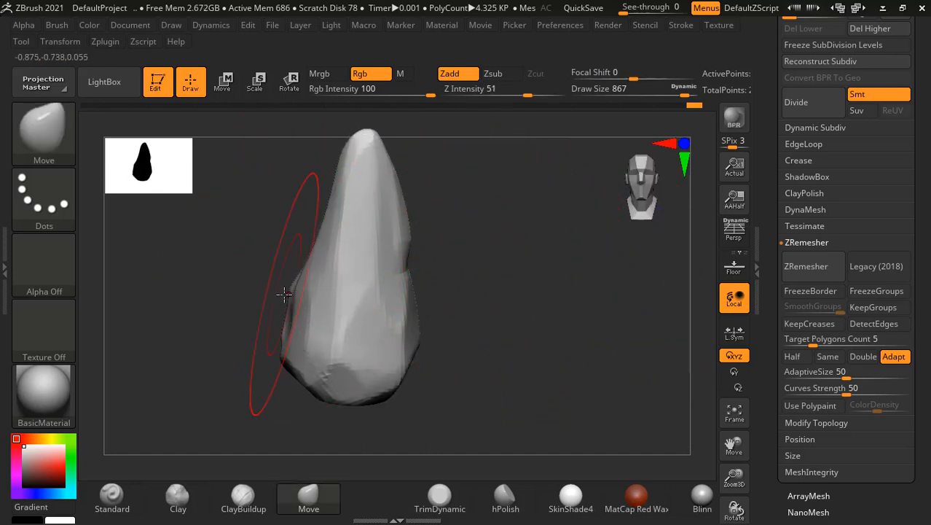
- Reshape the sides of the rock's base with the Move brush to broaden its silhouette
left_click_drag(386, 376, 426, 350)
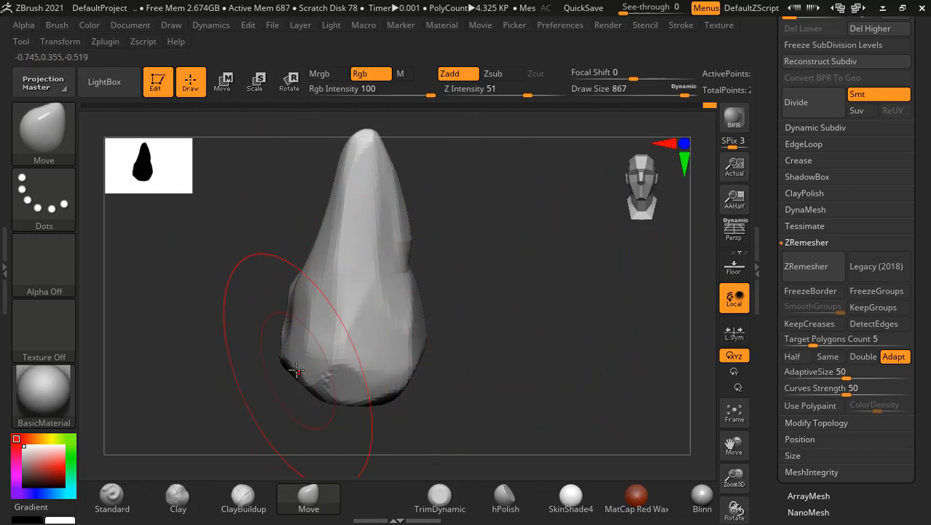
left_click_drag(296, 370, 282, 325)
left_click_drag(415, 329, 426, 325)
mouse_move(481, 321)
left_mouse_down()
mouse_move(506, 319)
mouse_move(573, 352)
left_mouse_up()
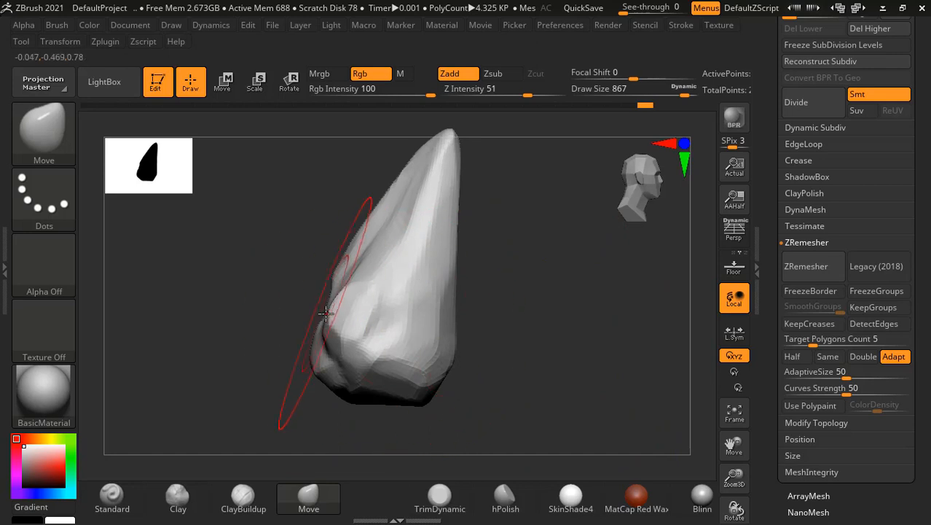
left_click_drag(317, 308, 495, 322)
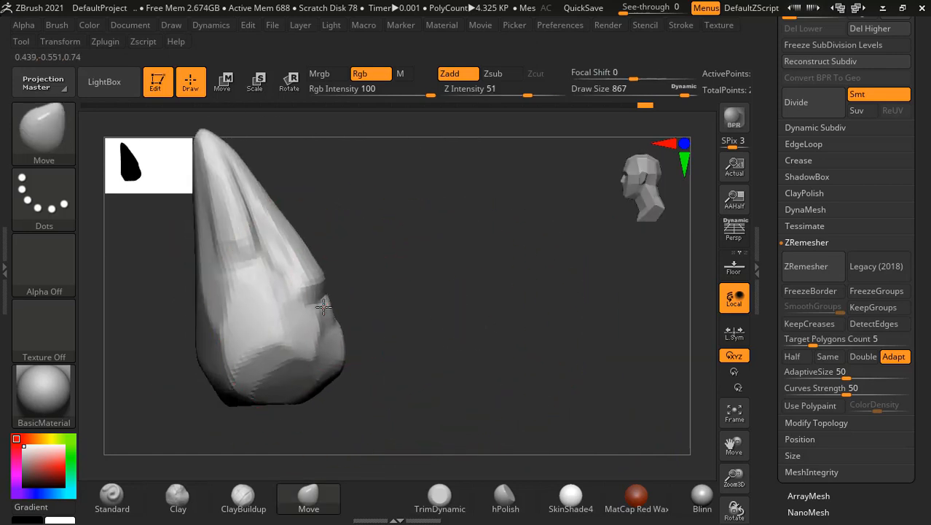
- Return to the highest subdivision level and soften the spike's facets with ClayBuildup selected, reducing the draw size to 571
left_click_drag(417, 292, 561, 303, "alt")
key("d")
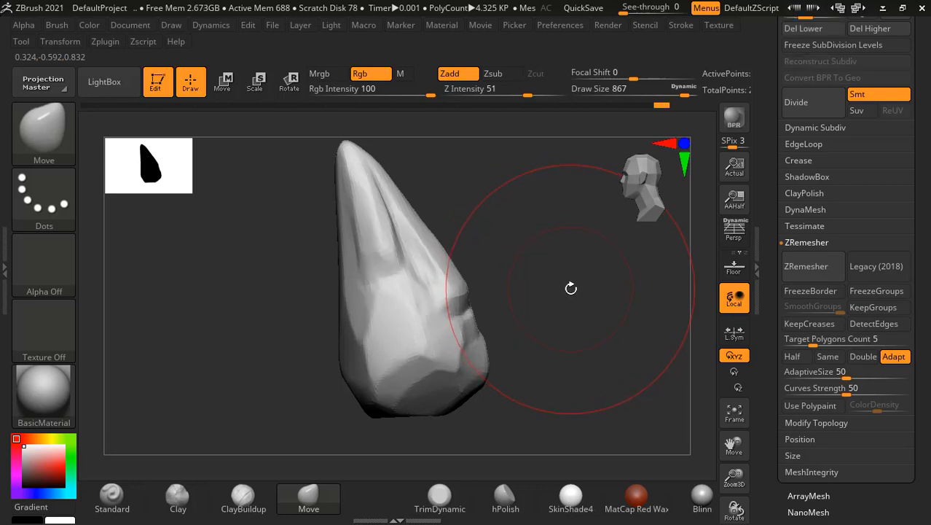
left_click_drag(564, 312, 494, 342)
left_click(243, 496)
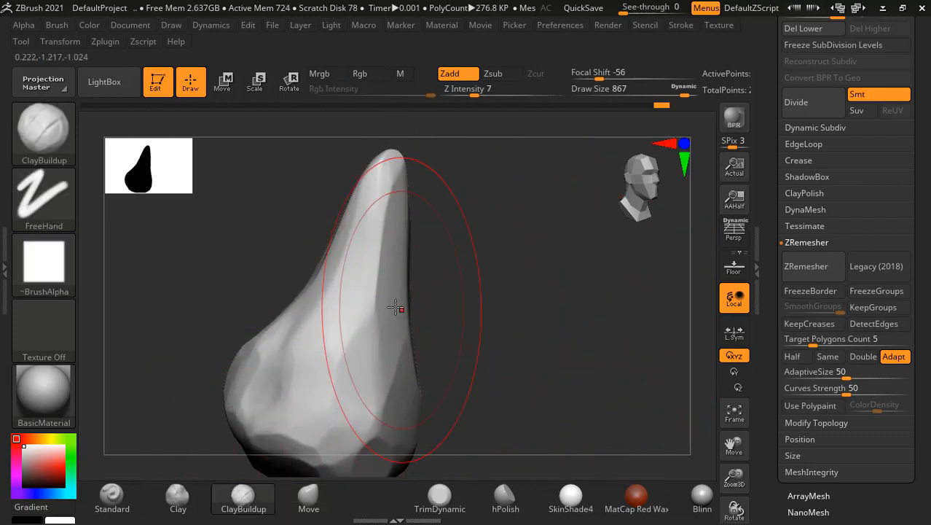
key("bracketleft")
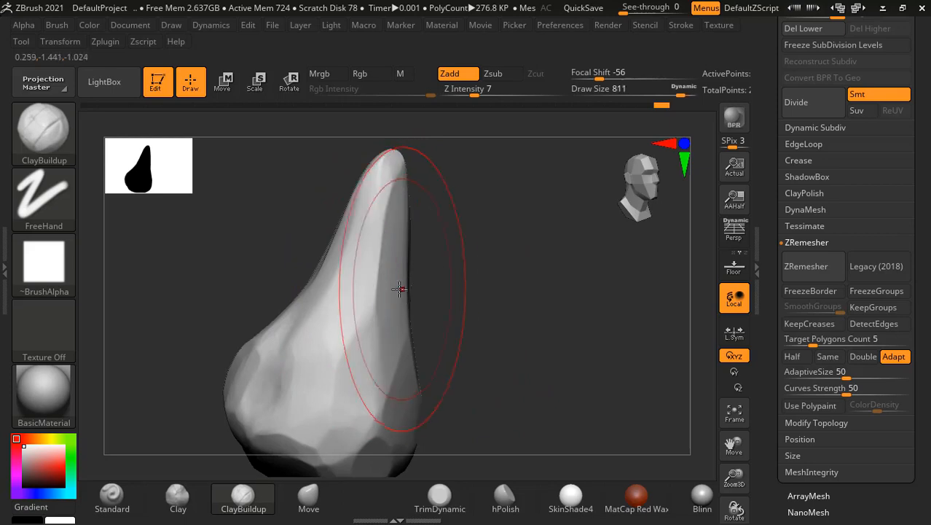
key("bracketleft")
key("bracketleft")
key("bracketleft")
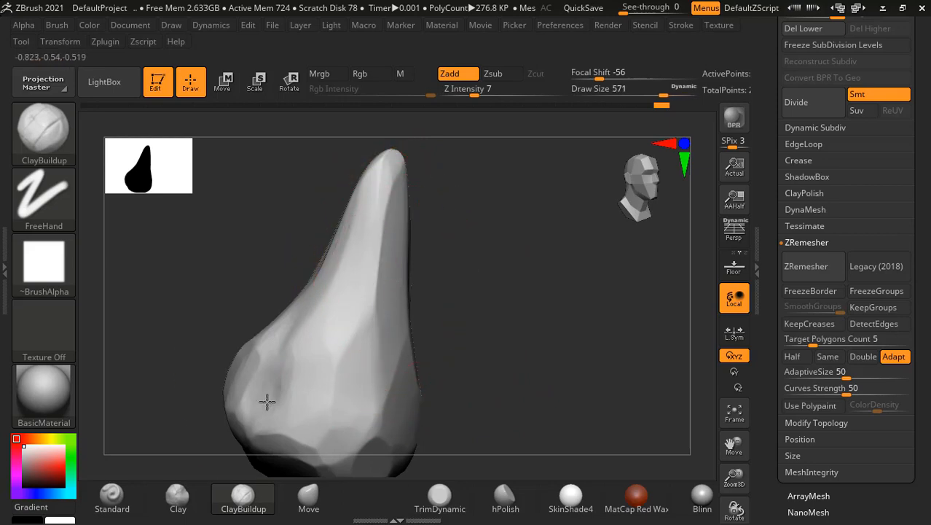
- Flatten a long plane down the spike with the Planar brush, reducing the draw size to 291
left_click(43, 132)
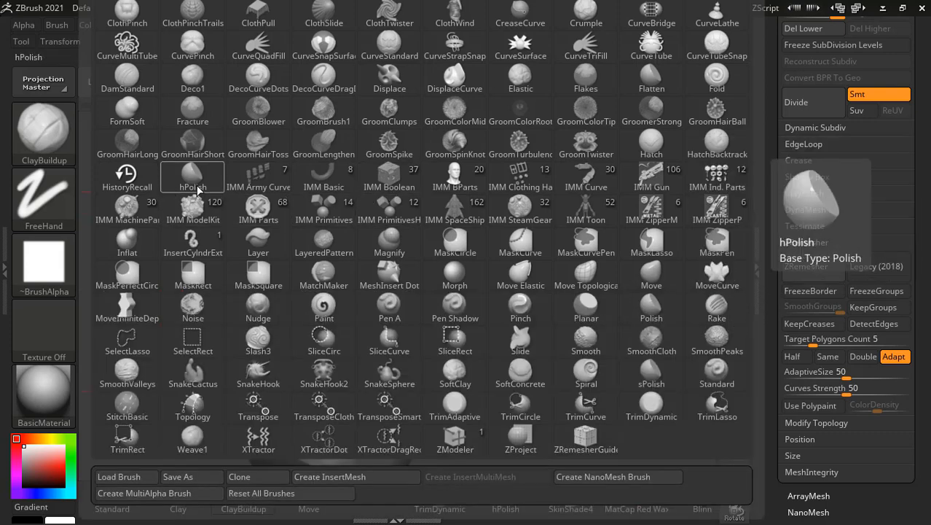
key("p")
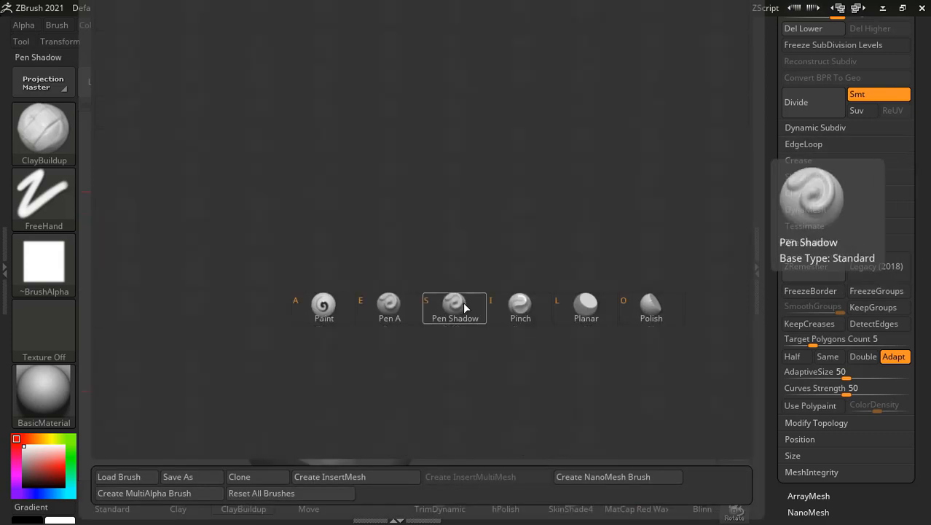
left_click(586, 306)
left_click_drag(588, 335, 365, 314)
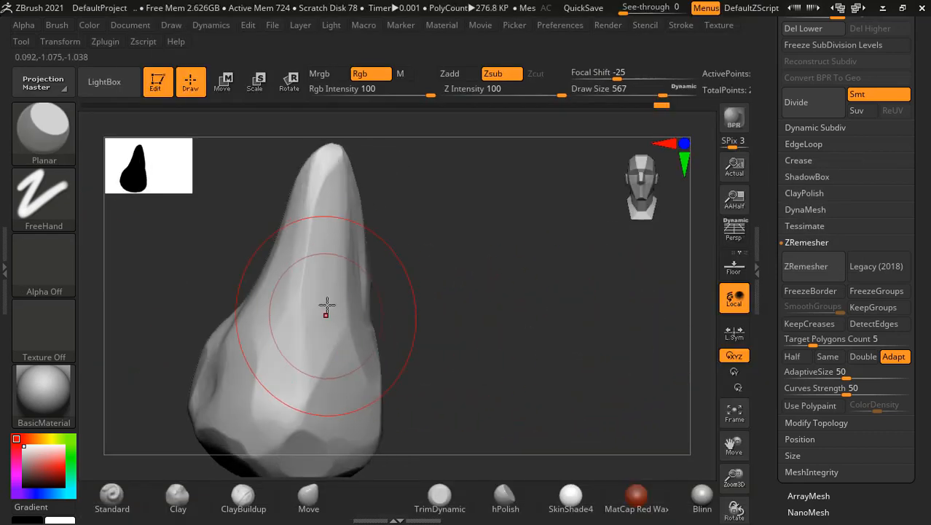
key("[")
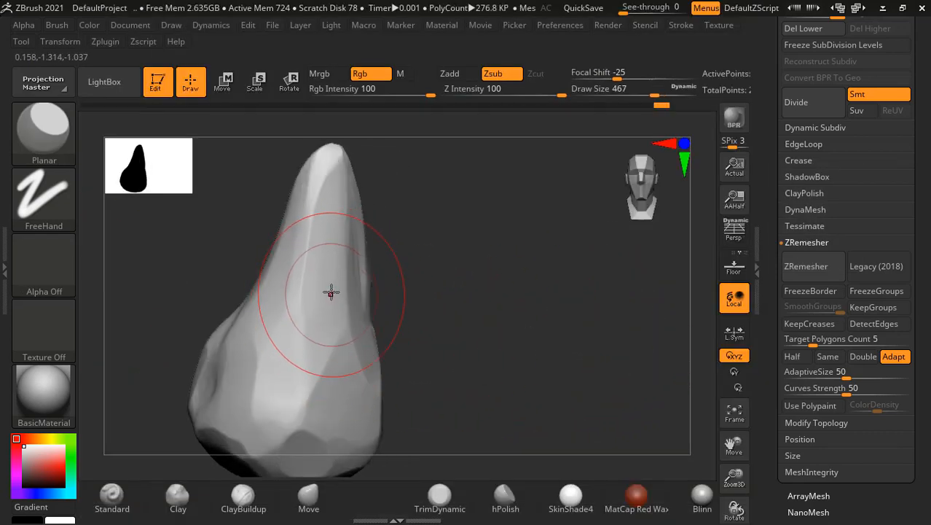
key("[")
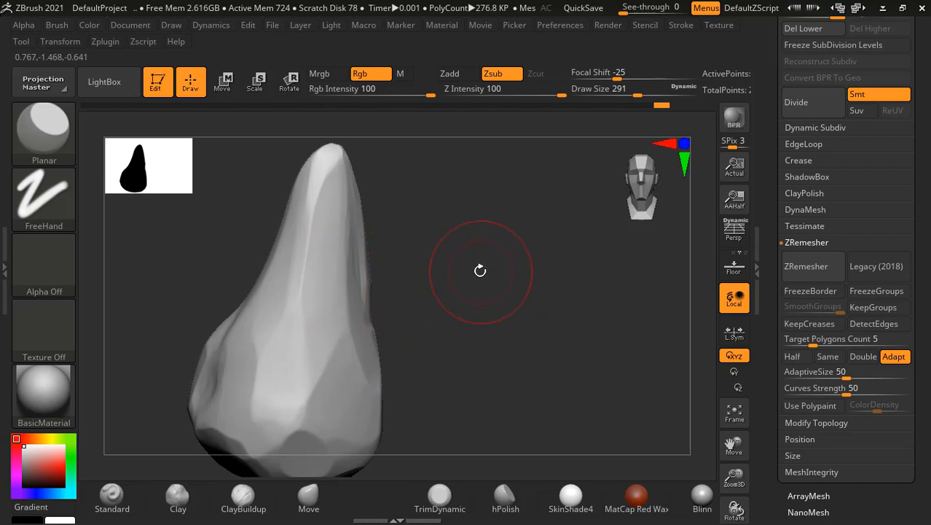
- Cut flat planes around the spike's tip and along its upper edges with the Planar brush at draw size 199
mouse_move(480, 270)
left_mouse_down()
mouse_move(502, 278)
mouse_move(395, 219)
left_mouse_up()
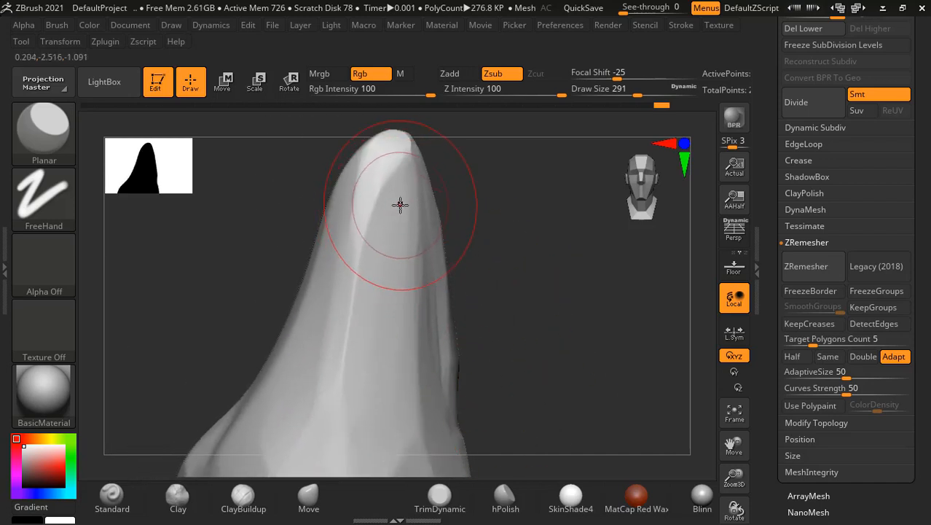
key("[")
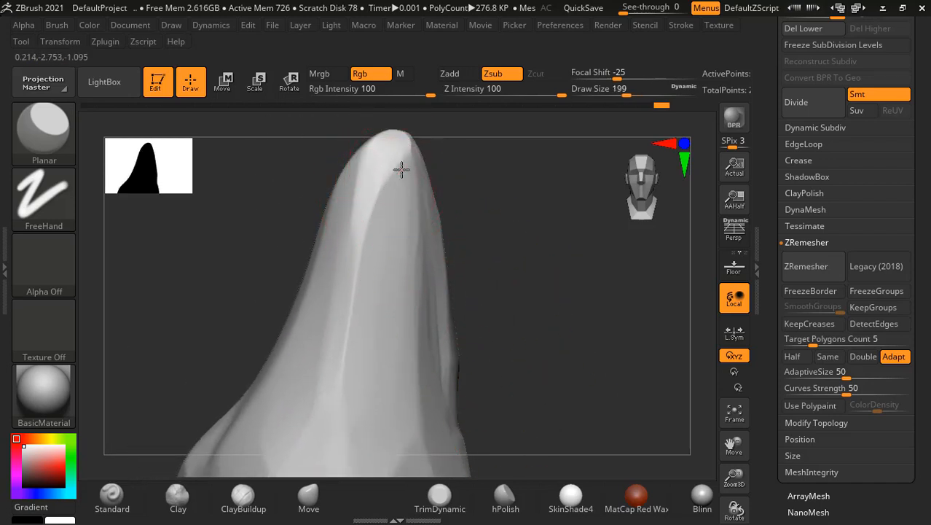
mouse_move(400, 164)
left_mouse_down()
mouse_move(376, 189)
mouse_move(392, 170)
left_mouse_up()
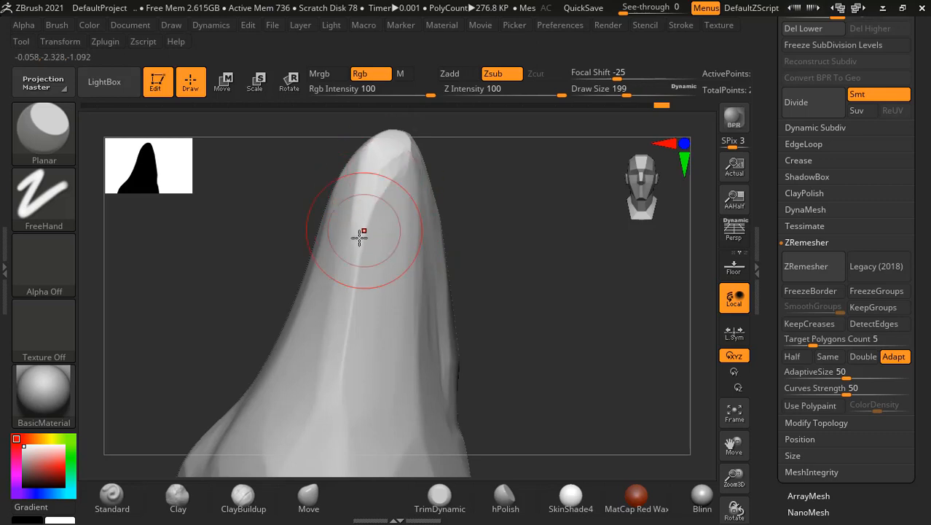
mouse_move(359, 237)
left_mouse_down()
mouse_move(373, 235)
mouse_move(400, 182)
left_mouse_up()
left_click_drag(490, 220, 374, 187)
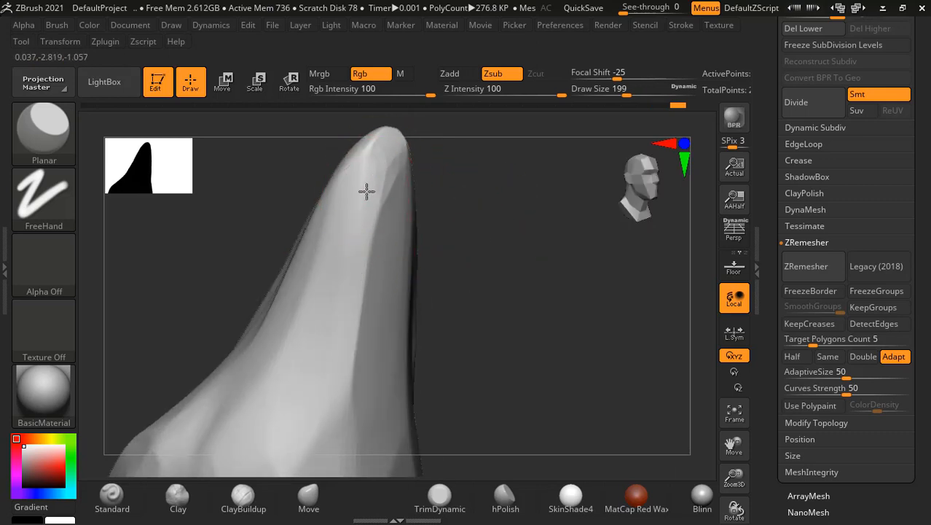
mouse_move(417, 273)
left_mouse_down()
mouse_move(447, 258)
mouse_move(370, 251)
left_mouse_up()
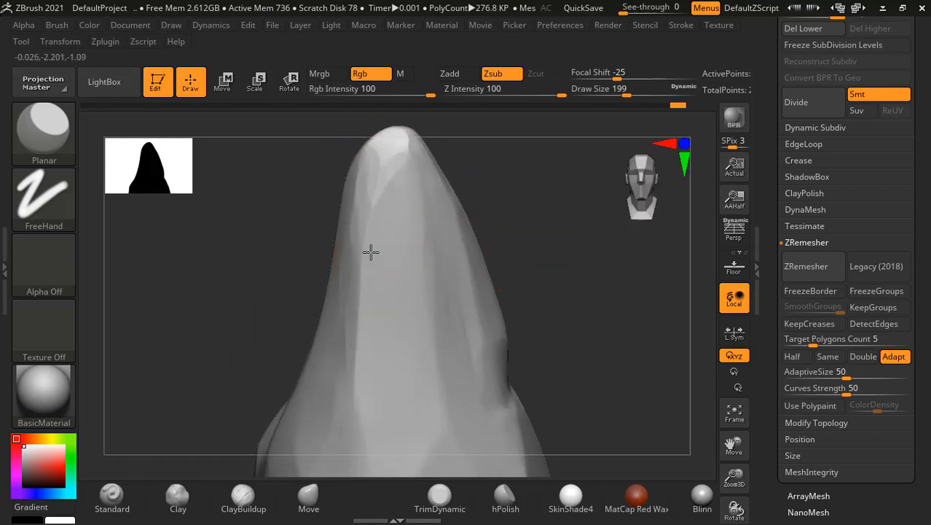
- Subdivide the rock once more and load the FlattenFinish brush from the Flatten brush folder
key("ctrl+d")
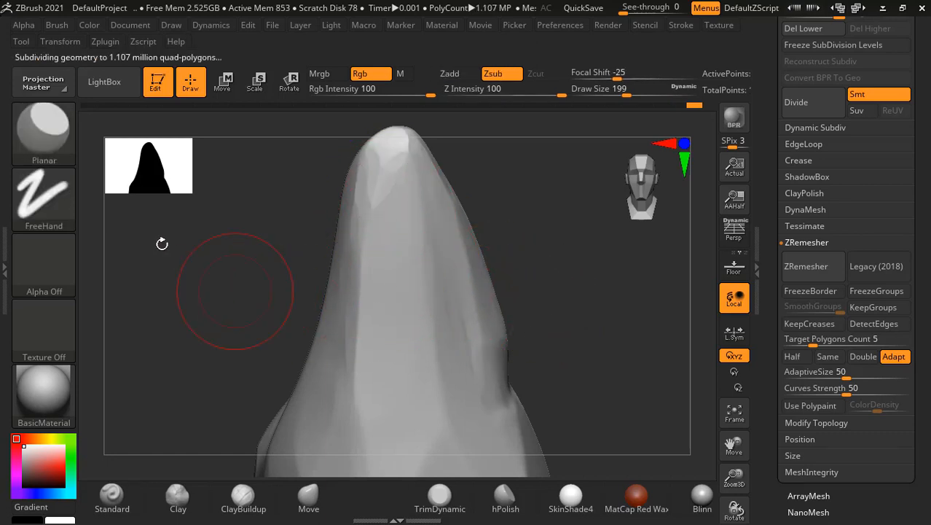
left_click(104, 84)
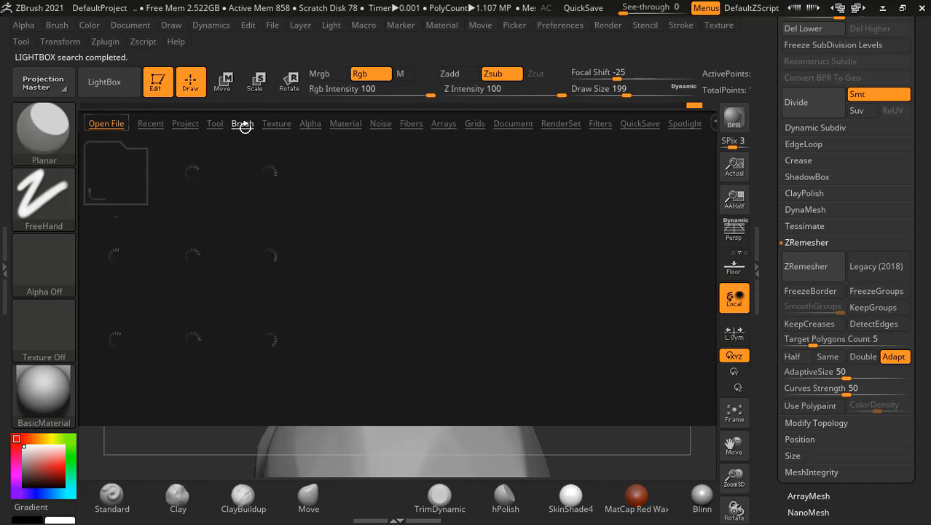
left_click(243, 123)
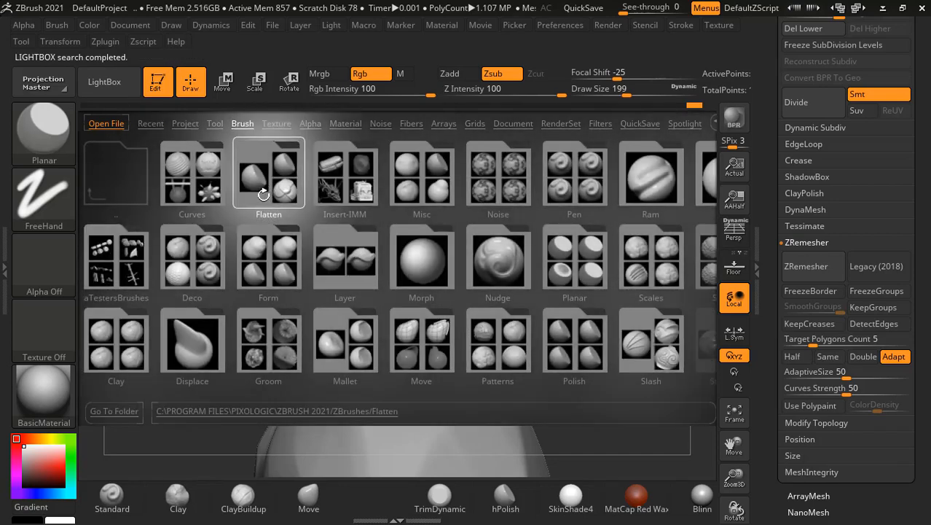
double_click(266, 191)
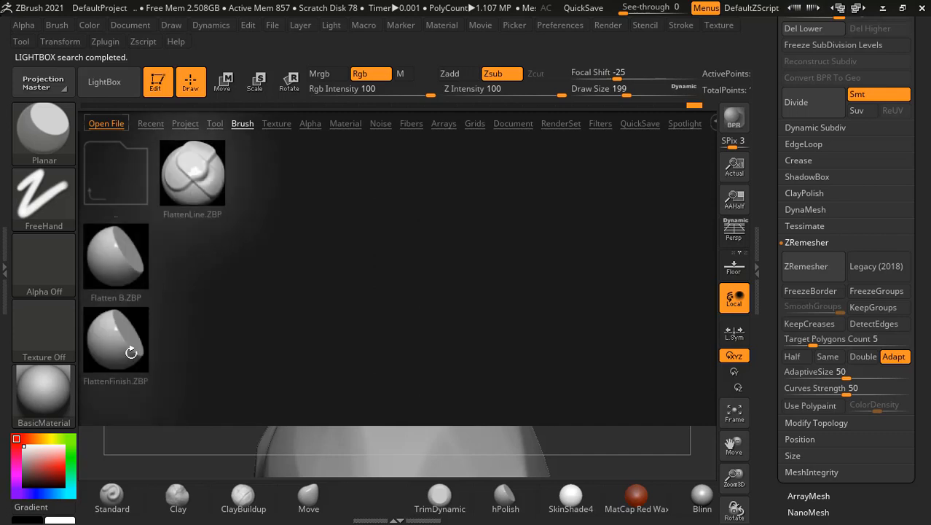
double_click(117, 339)
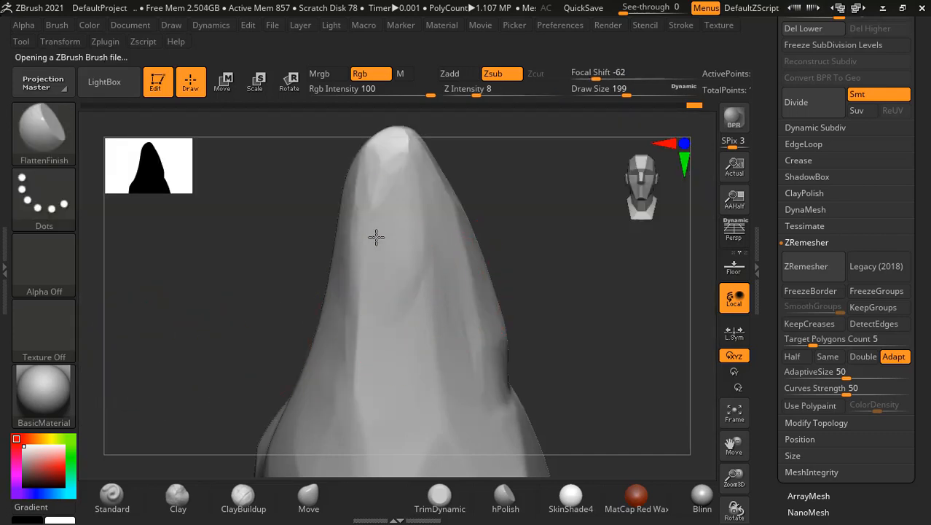
- Undo a test stroke on the spike, switch FlattenFinish to Zadd and work the front of the rock's base with it
left_click_drag(376, 237, 401, 282)
key("ctrl+z")
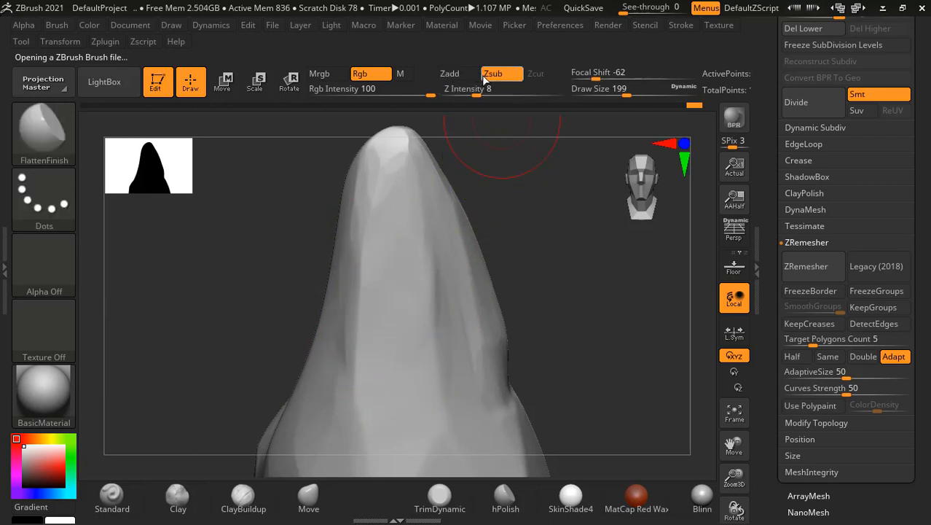
left_click(454, 75)
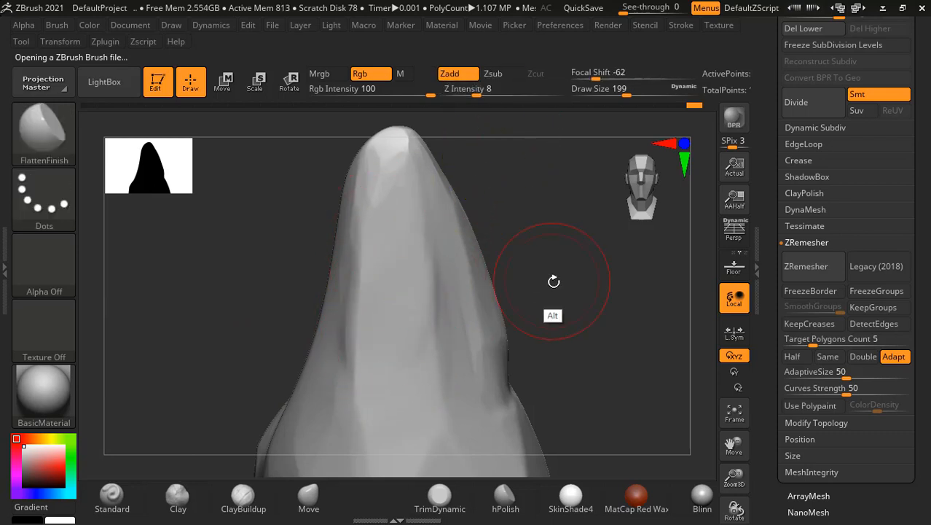
left_click_drag(553, 277, 392, 336)
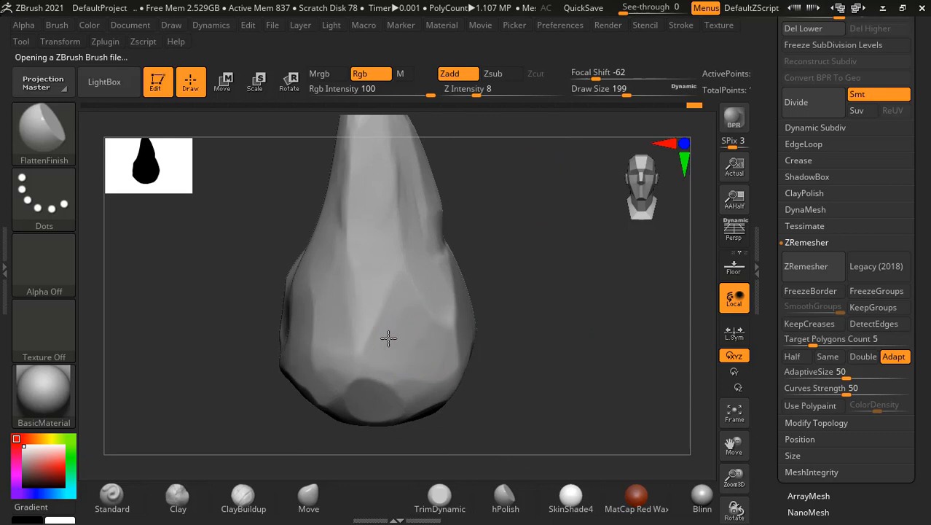
left_click_drag(526, 299, 576, 319)
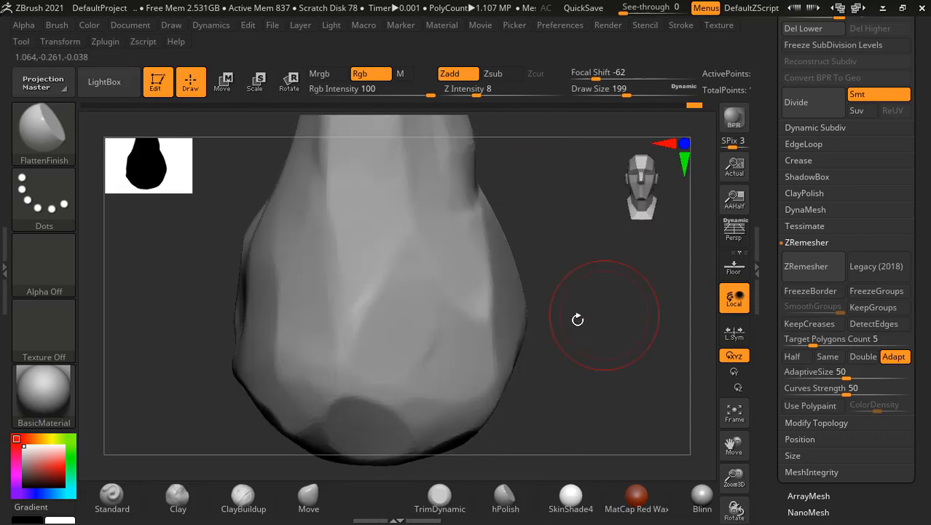
mouse_move(403, 311)
left_mouse_down()
mouse_move(395, 323)
mouse_move(405, 321)
mouse_move(385, 328)
mouse_move(401, 302)
mouse_move(369, 347)
left_mouse_up()
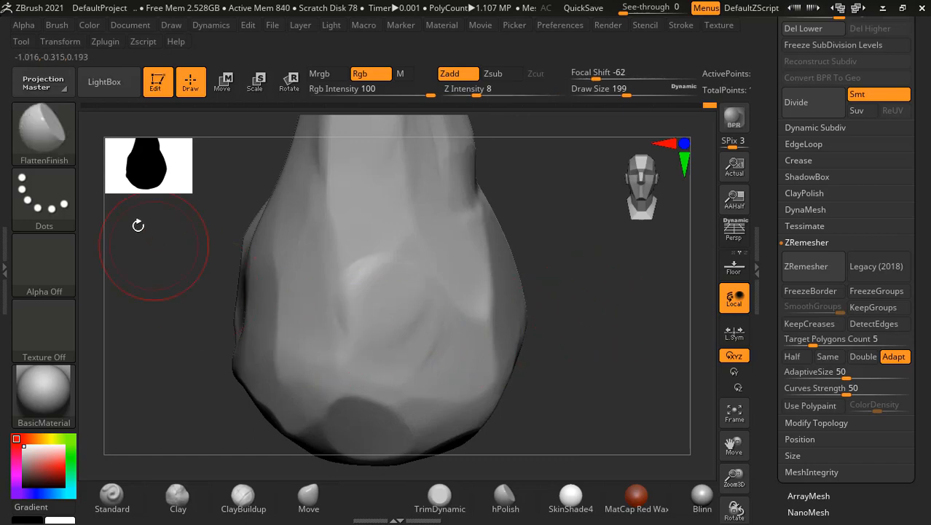
- Reload the FlattenFinish brush in its default Zsub mode and flatten the lower front of the base
left_click(51, 131)
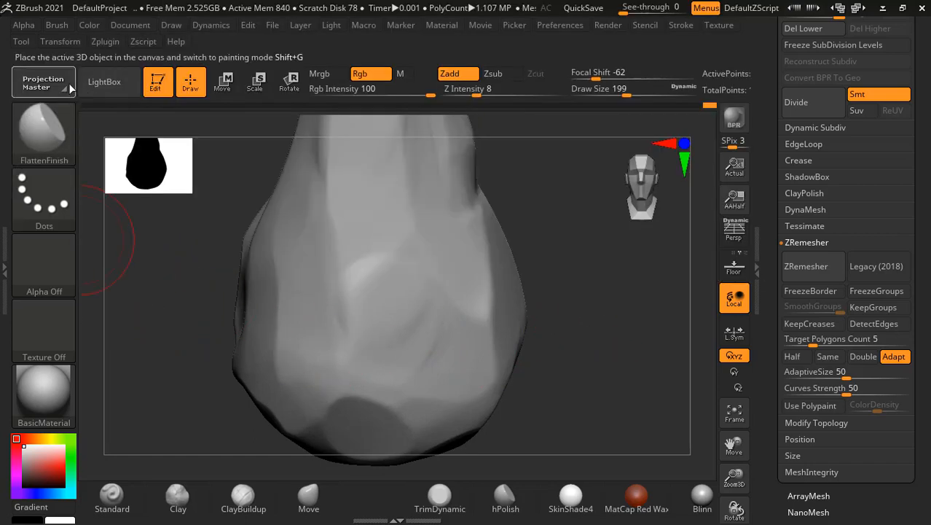
left_click(104, 81)
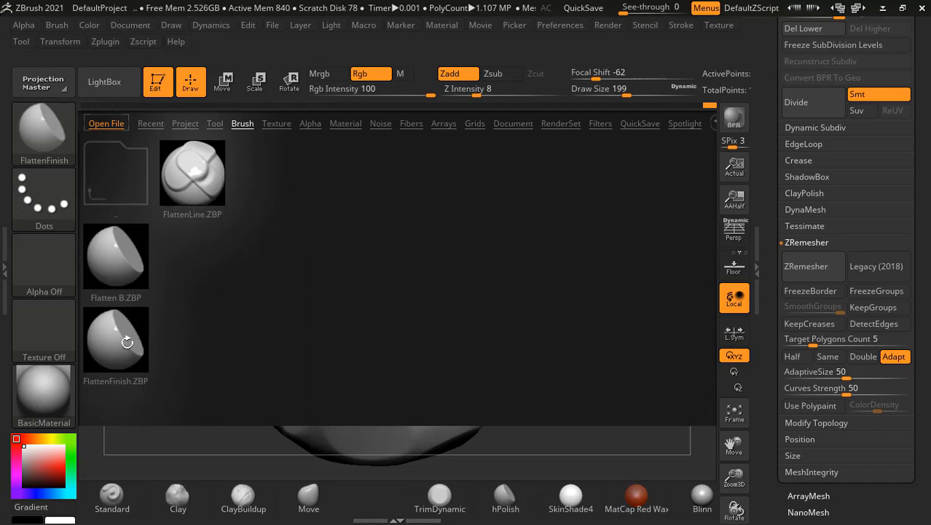
double_click(126, 341)
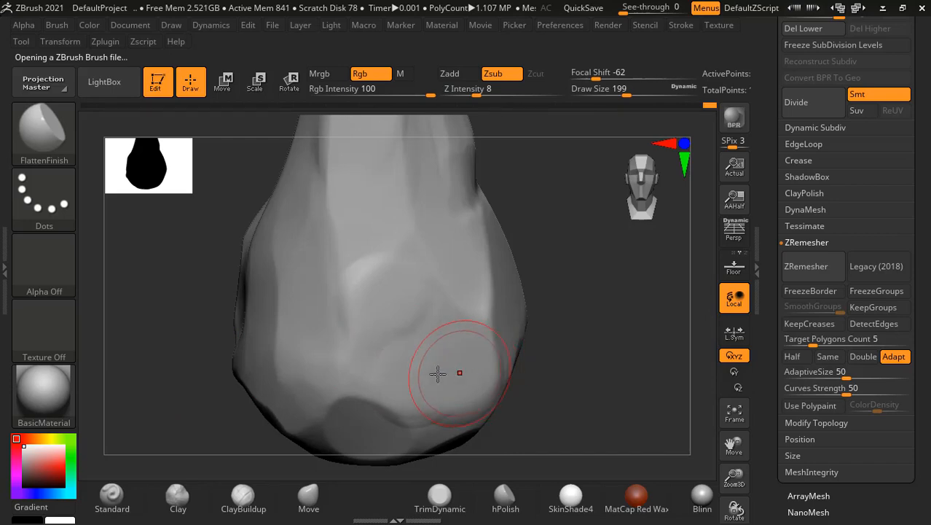
- Load the Flatten B brush and stroke it across the front of the rock's base
left_click(61, 158)
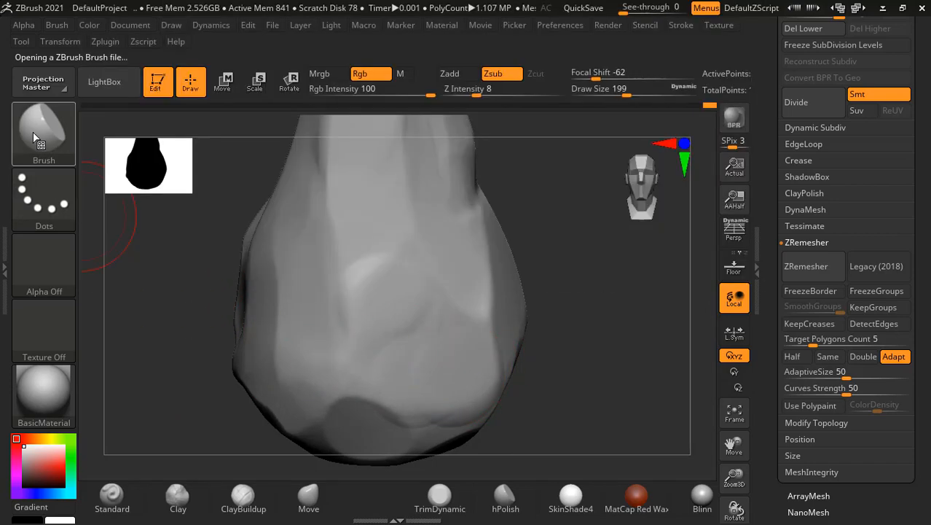
left_click(40, 136)
left_click(105, 82)
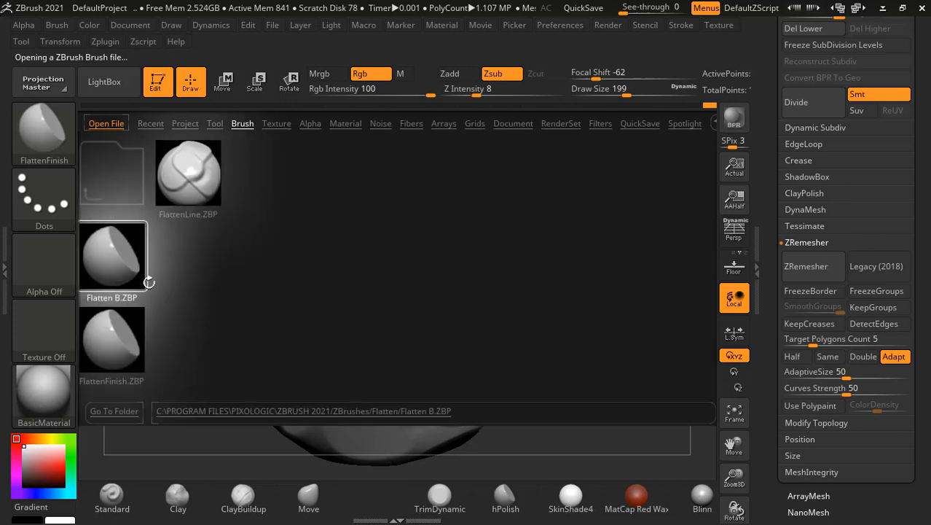
double_click(131, 277)
left_click_drag(417, 343, 428, 345)
mouse_move(352, 319)
left_mouse_down()
mouse_move(330, 307)
mouse_move(373, 291)
mouse_move(371, 280)
mouse_move(344, 304)
left_mouse_up()
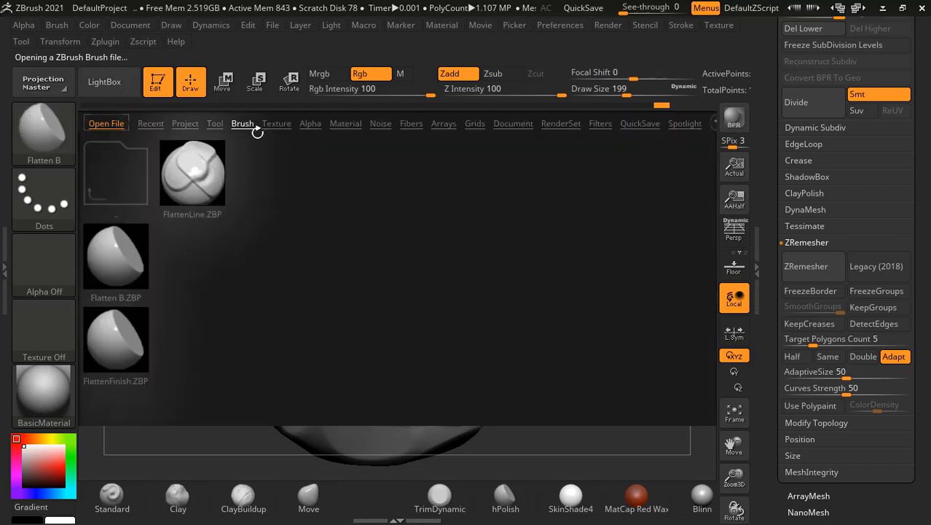
- Load the TrimArc brush from the Trim brush folder
left_click(242, 125)
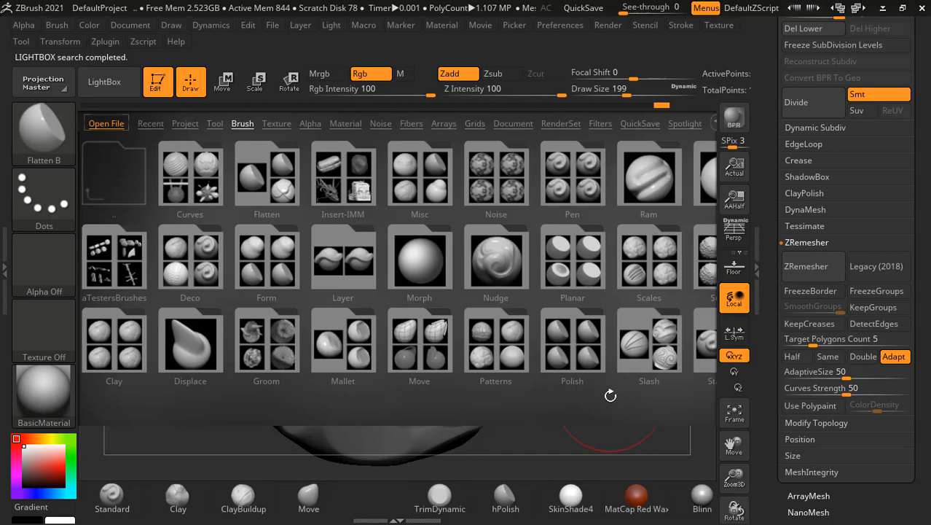
scroll(612, 394, "down", 2)
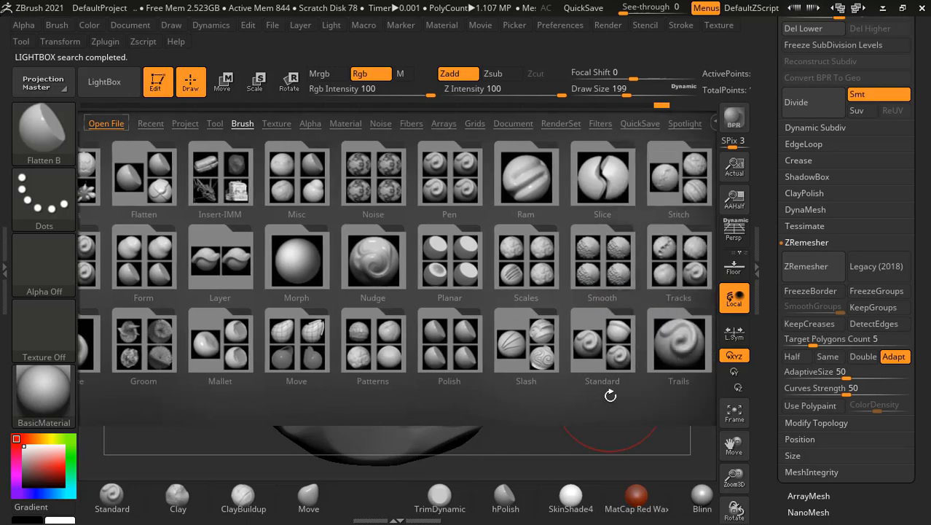
scroll(612, 394, "down", 3)
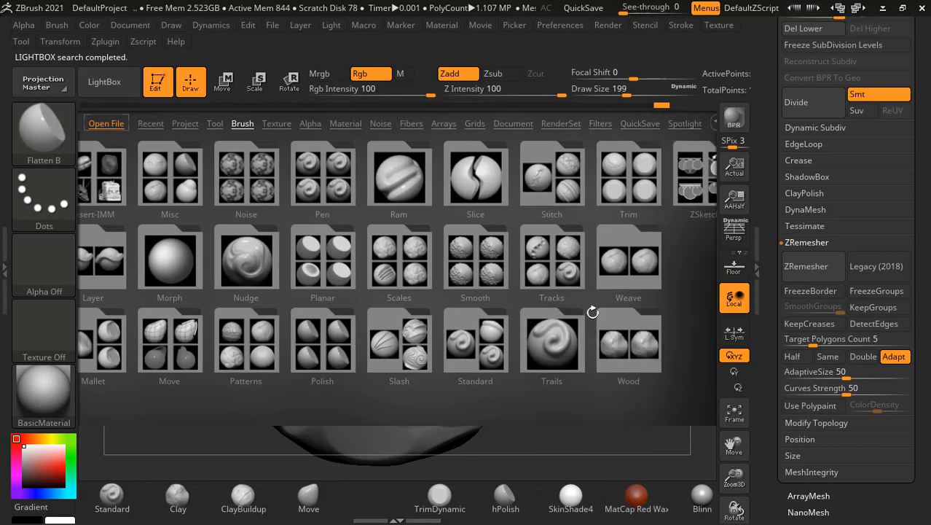
left_click_drag(650, 393, 595, 372)
double_click(588, 192)
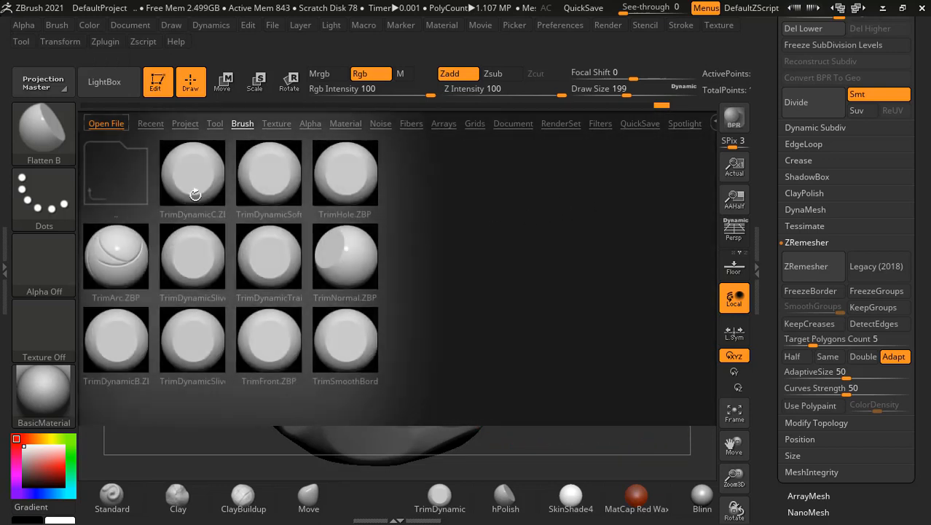
double_click(117, 256)
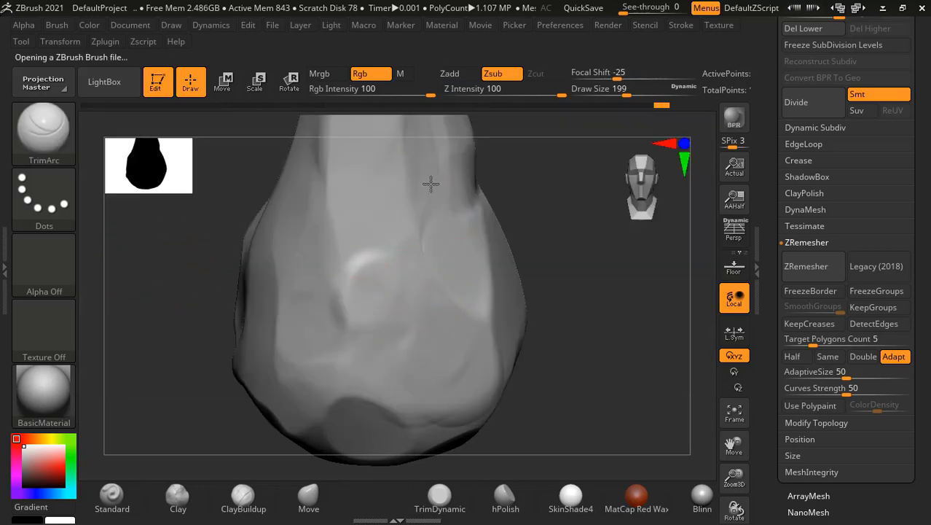
- Carve arc-edged cuts into the front of the base and up the lower spike with the TrimArc brush
left_click_drag(357, 280, 350, 214)
left_click_drag(436, 363, 441, 362)
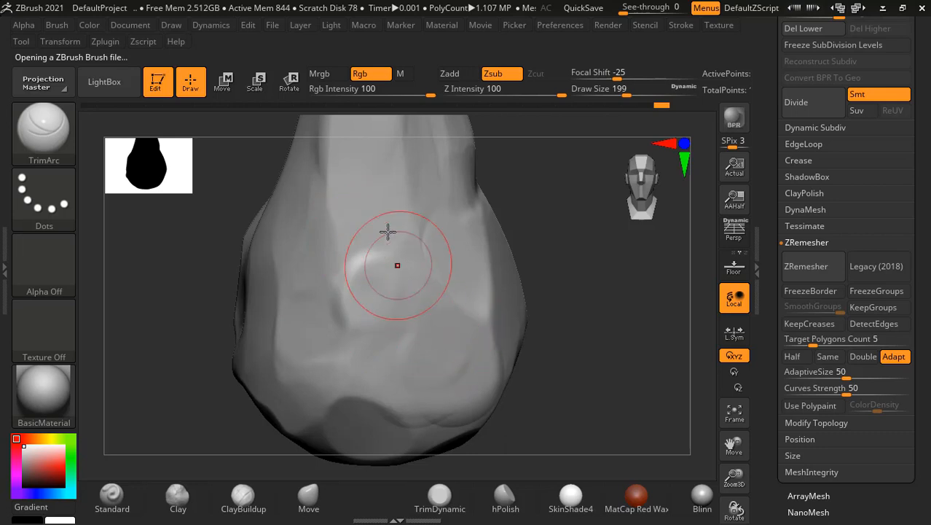
left_click_drag(375, 197, 318, 304)
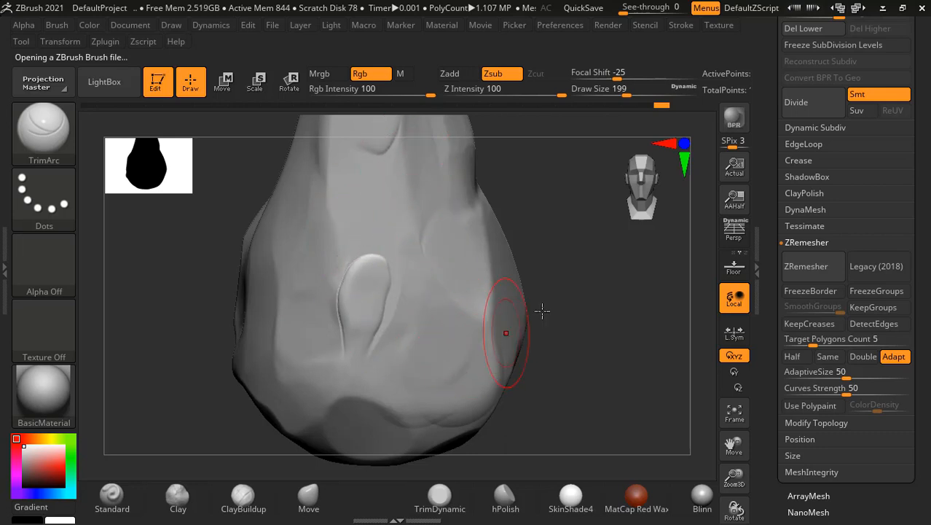
left_click_drag(582, 320, 417, 209, "alt")
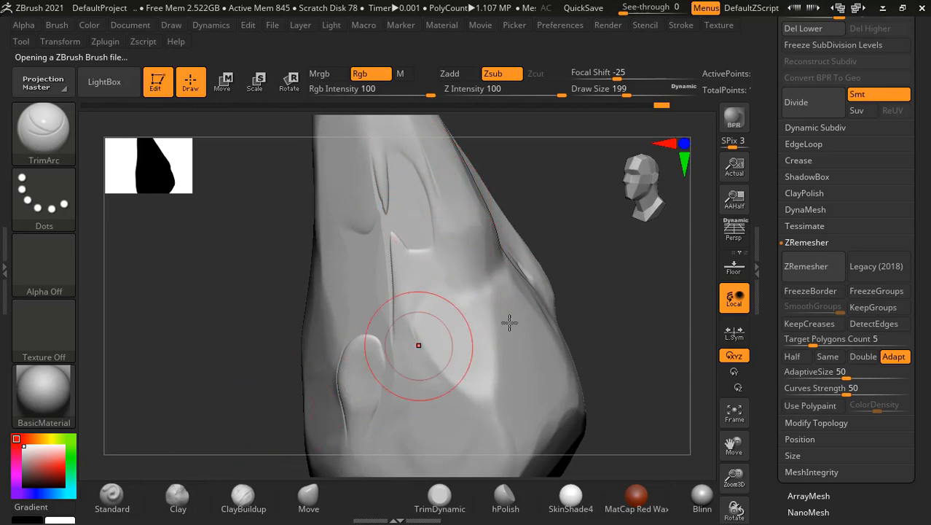
left_click_drag(588, 313, 598, 310, "shift")
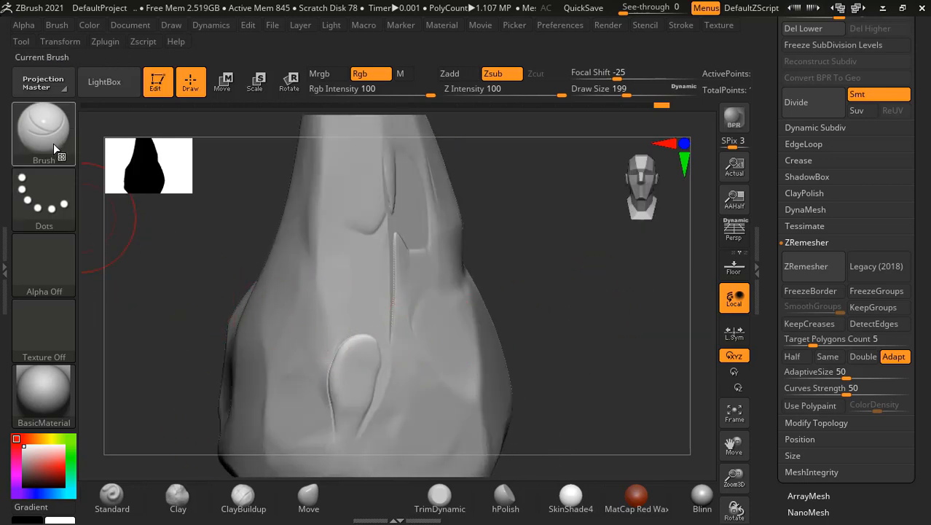
- Load the TrimDynamicSoft brush and flatten the front and side surfaces where the spike meets the base
left_click(104, 81)
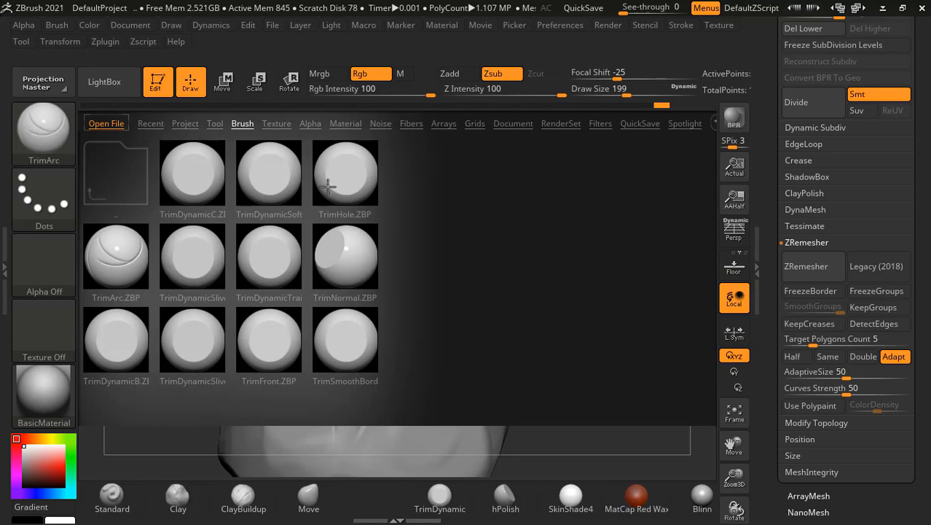
double_click(276, 186)
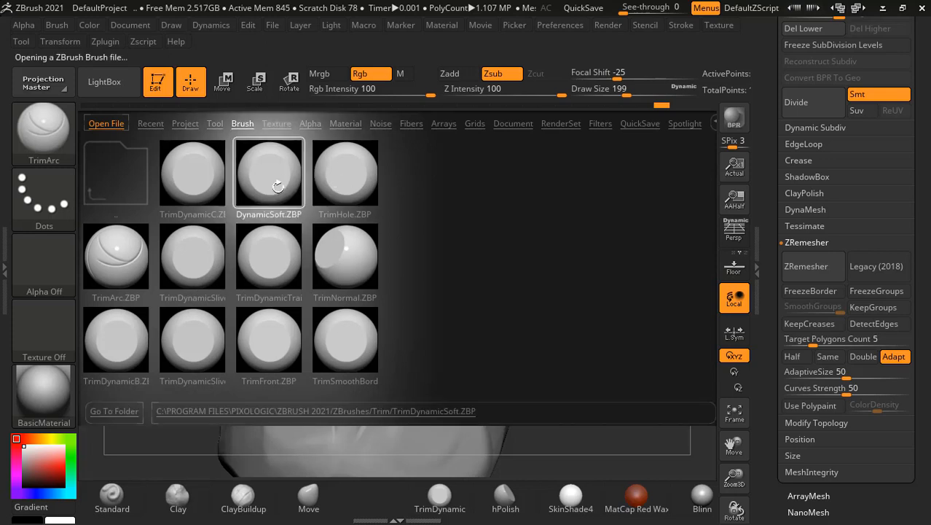
left_click_drag(539, 261, 502, 274)
left_click_drag(462, 347, 460, 355)
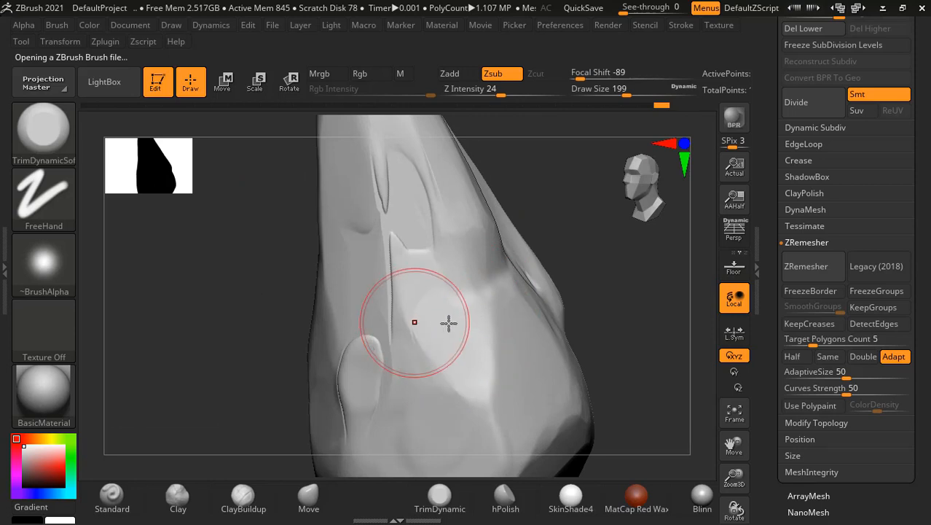
mouse_move(525, 256)
left_mouse_down()
mouse_move(572, 250)
mouse_move(461, 245)
left_mouse_up()
left_click_drag(491, 208, 484, 194)
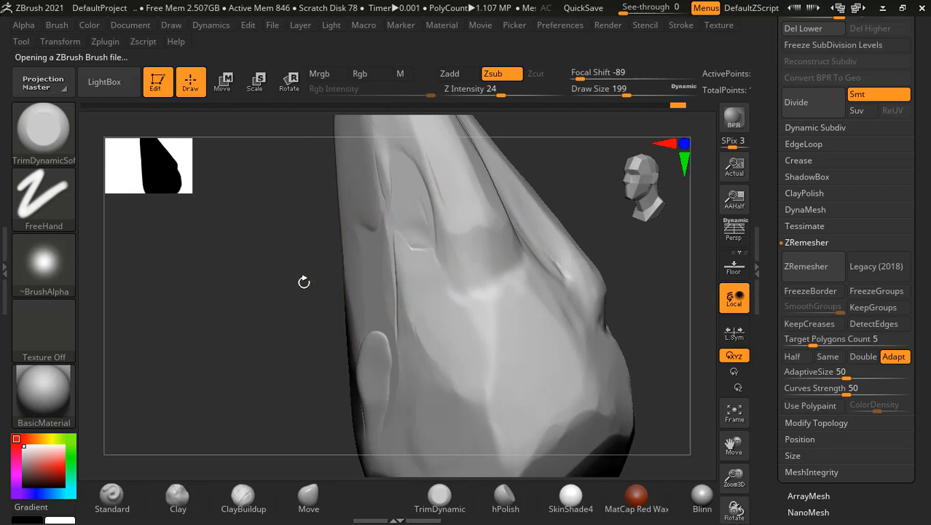
left_click_drag(304, 282, 394, 204)
left_click_drag(561, 321, 347, 362)
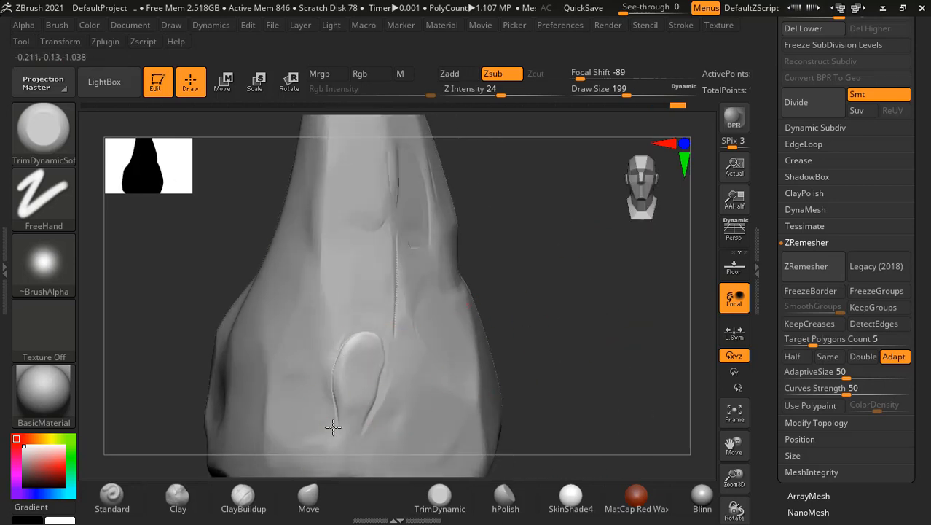
- Trim soft planes around the spike's tip and along its sides with TrimDynamicSoft at draw size 199
mouse_move(528, 295)
left_mouse_down()
mouse_move(545, 291)
mouse_move(513, 280)
mouse_move(527, 303)
left_mouse_up()
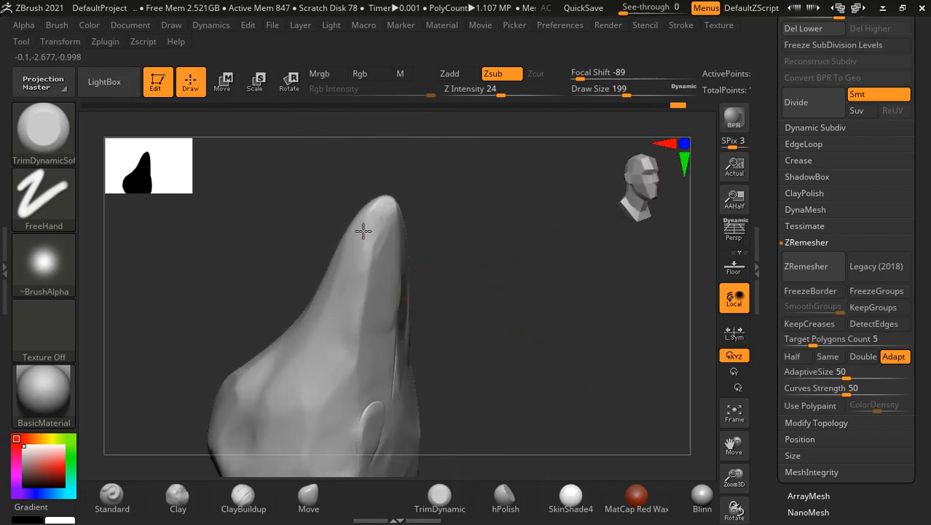
mouse_move(438, 270)
left_mouse_down()
mouse_move(476, 291)
mouse_move(441, 276)
mouse_move(325, 274)
mouse_move(291, 310)
left_mouse_up()
left_click_drag(422, 250, 353, 277)
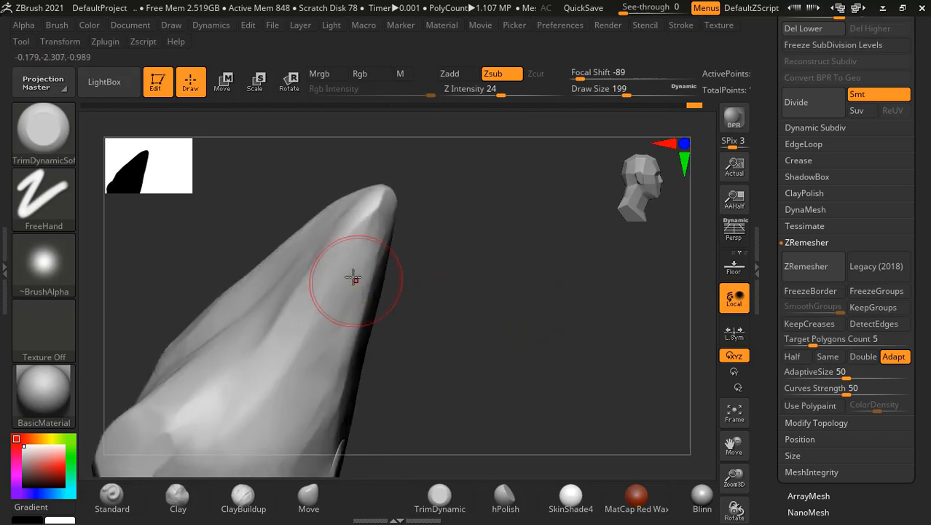
left_click_drag(411, 292, 343, 232)
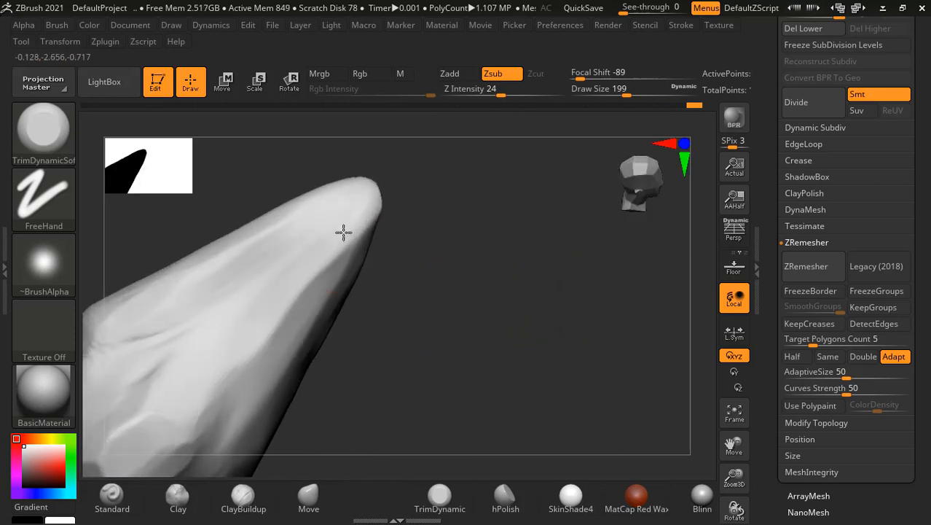
mouse_move(401, 208)
left_mouse_down()
mouse_move(465, 254)
mouse_move(394, 196)
left_mouse_up()
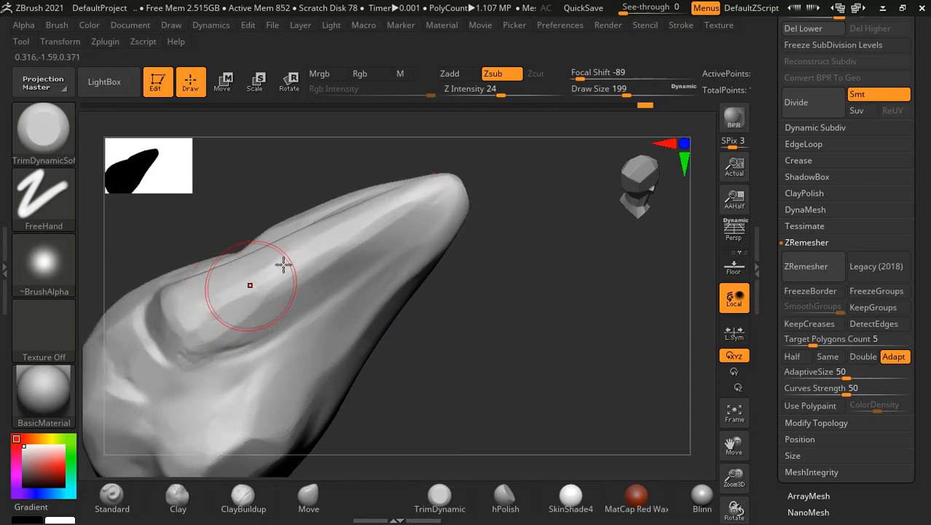
left_click_drag(475, 235, 408, 226)
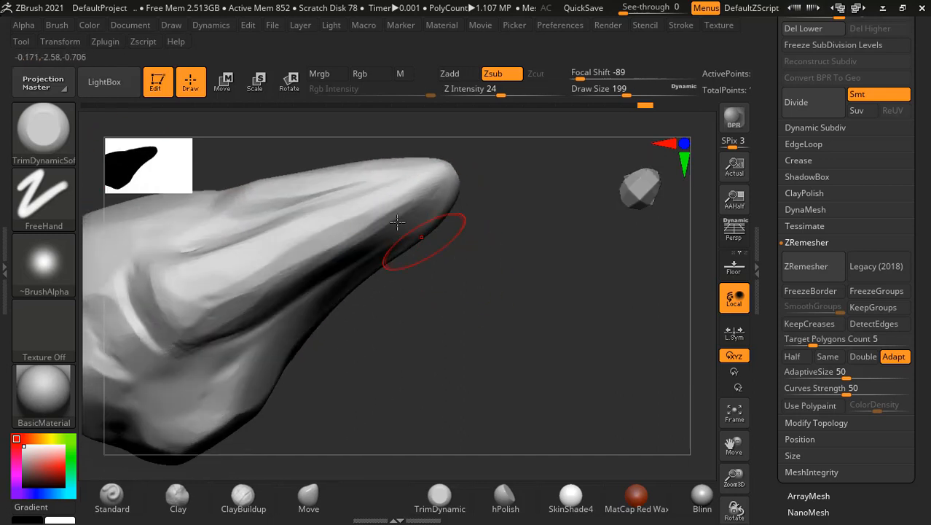
- Trim the spike's underside toward the tip with soft planes using TrimDynamicSoft
left_click_drag(483, 227, 409, 243)
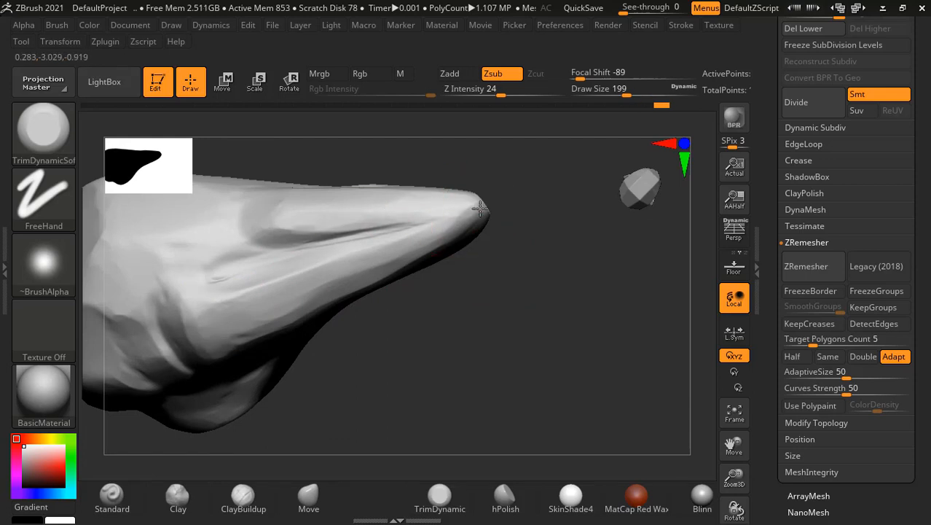
mouse_move(543, 232)
left_mouse_down()
mouse_move(501, 212)
mouse_move(561, 183)
mouse_move(506, 248)
mouse_move(515, 221)
mouse_move(568, 168)
mouse_move(527, 228)
mouse_move(557, 210)
mouse_move(505, 218)
left_mouse_up()
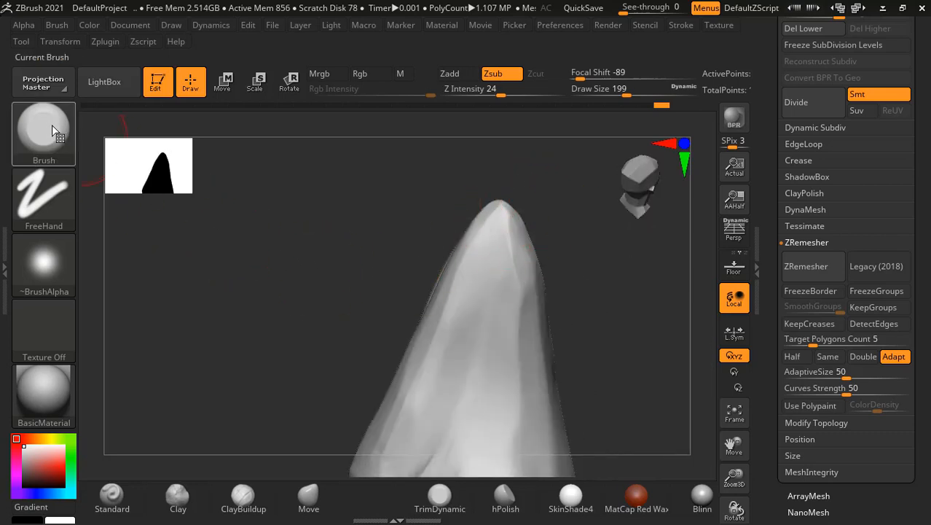
- Load the lower of the two TrimDynamicSliv… brushes from the Trim brush folder
left_click(133, 82)
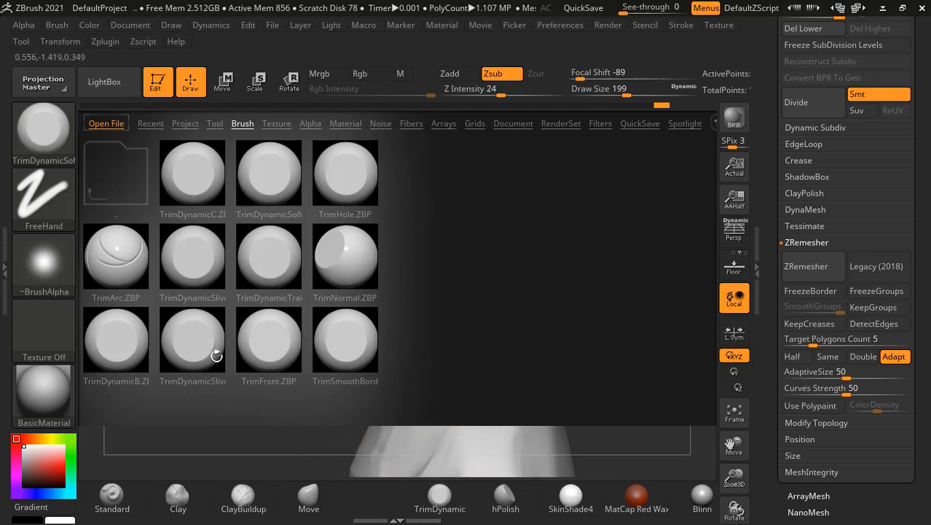
double_click(222, 382)
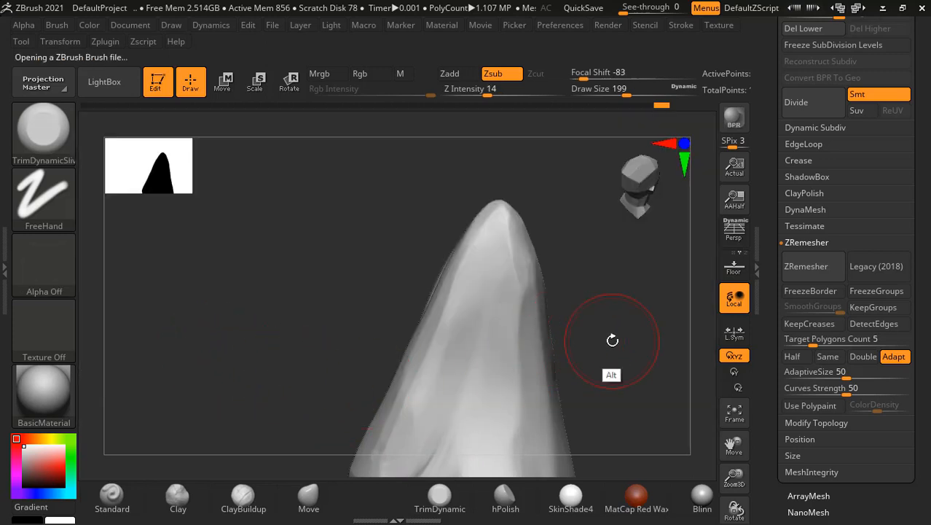
- Try trim strokes on the spike and base with the loaded brush at draw size 199, and undo them
left_click_drag(612, 340, 449, 295)
key("ctrl")
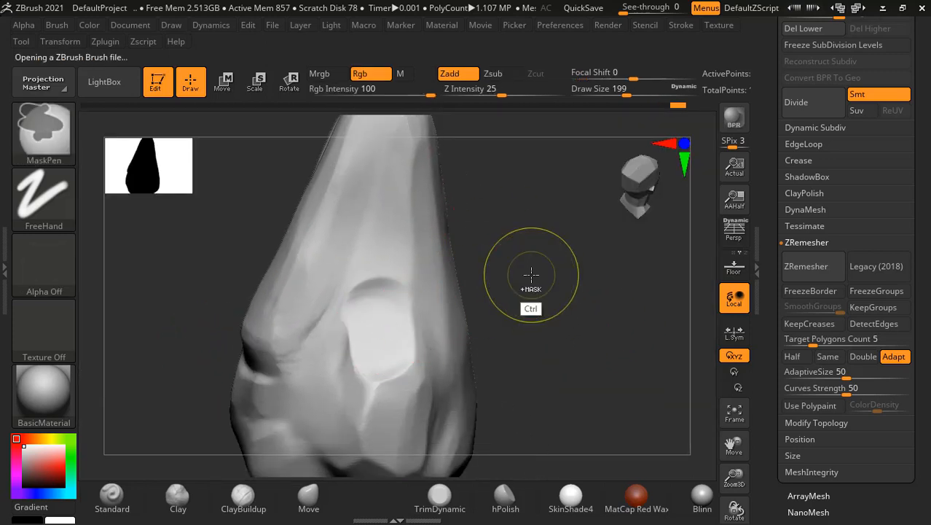
key("ctrl+z")
left_click_drag(538, 276, 533, 362, "alt")
left_click_drag(380, 283, 370, 236)
left_click_drag(478, 288, 551, 317)
key("ctrl+z")
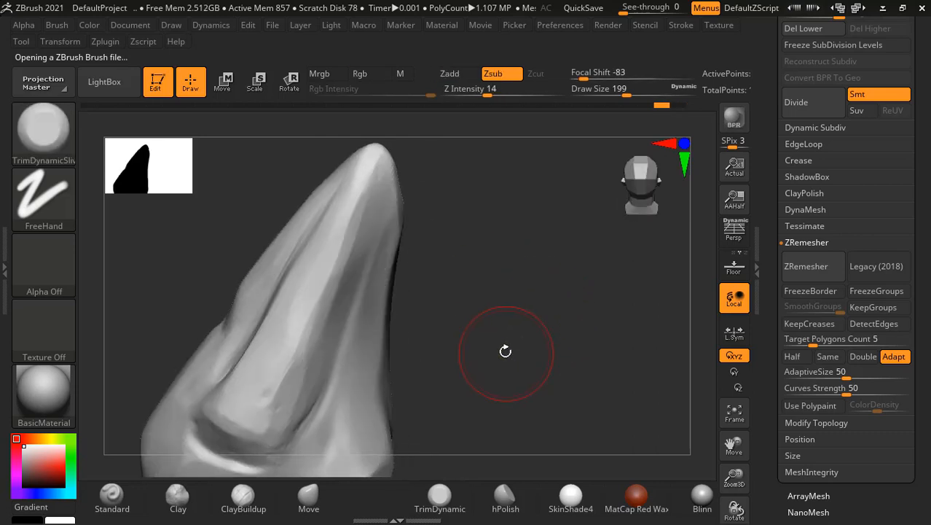
- Reduce the draw size to 147 and trim flat facets into the front of the base below the notch
mouse_move(505, 351)
left_mouse_down()
mouse_move(493, 289)
mouse_move(539, 307)
mouse_move(493, 332)
mouse_move(564, 312)
left_mouse_up()
mouse_move(421, 329)
left_mouse_down()
mouse_move(396, 361)
mouse_move(371, 359)
mouse_move(358, 320)
left_mouse_up()
key("[")
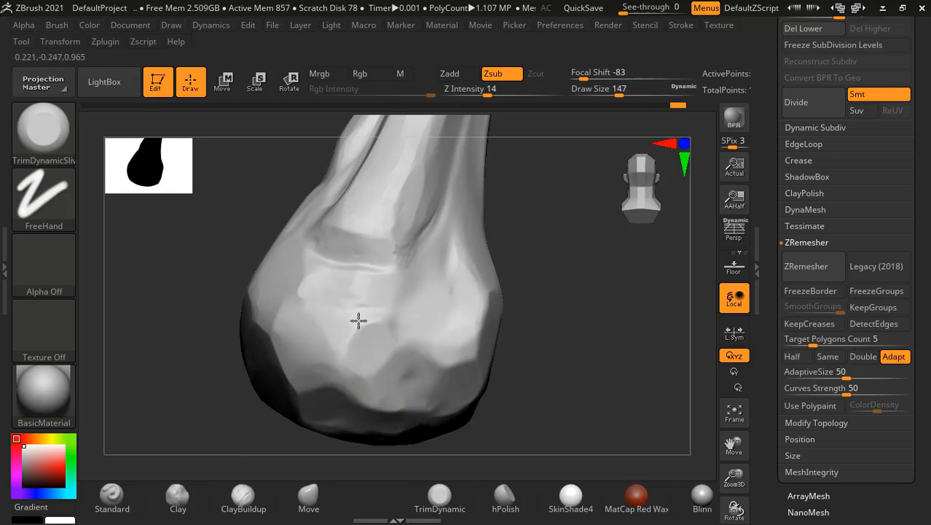
left_click_drag(518, 323, 558, 318)
left_click_drag(343, 332, 315, 339)
left_click_drag(512, 323, 543, 315)
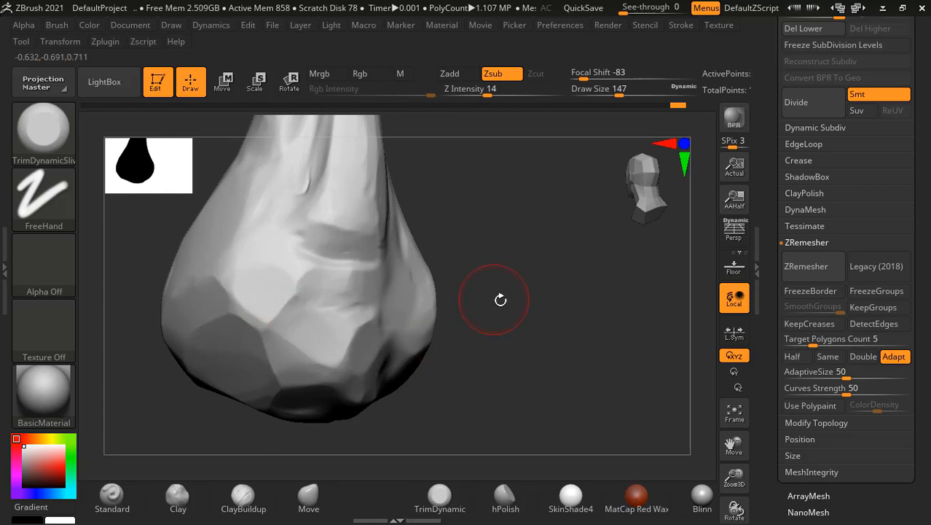
- Trim the facet borders along the side of the base and back around to its front
left_click_drag(499, 244, 224, 291)
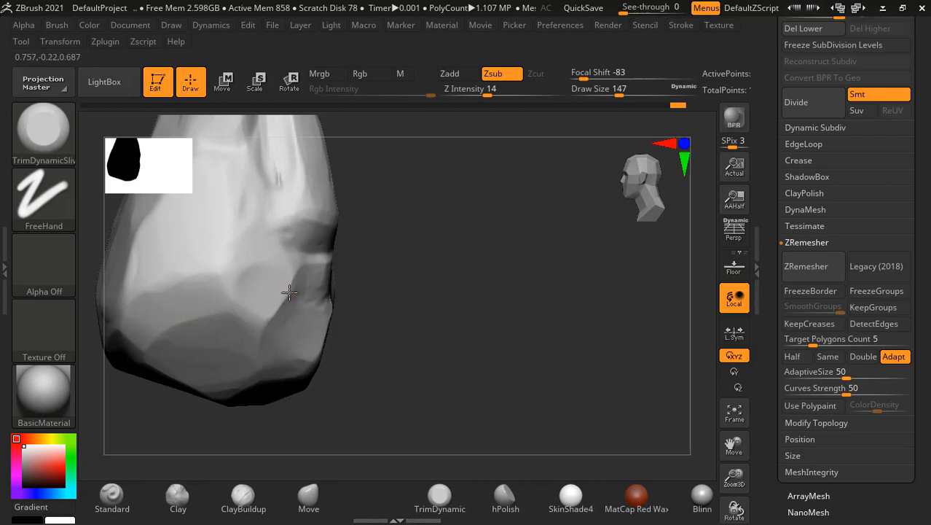
left_click_drag(290, 292, 282, 334)
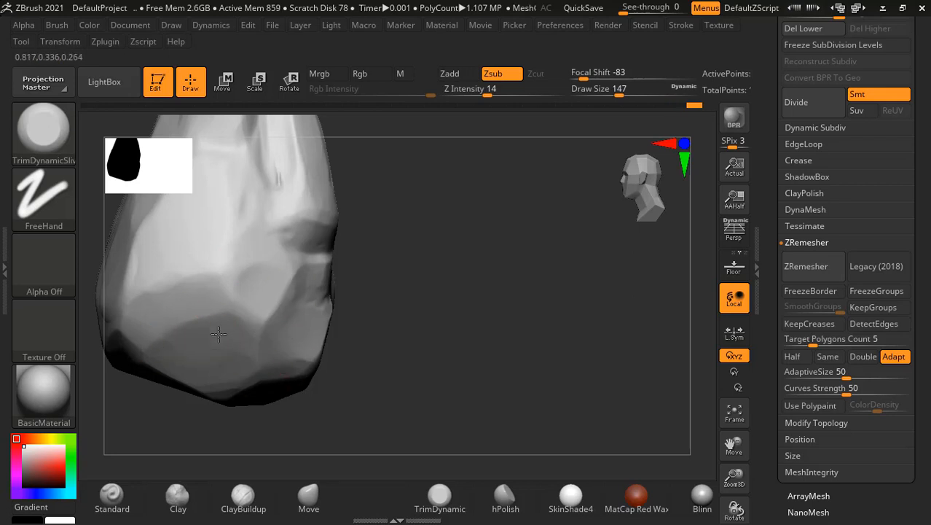
left_click_drag(402, 312, 302, 358)
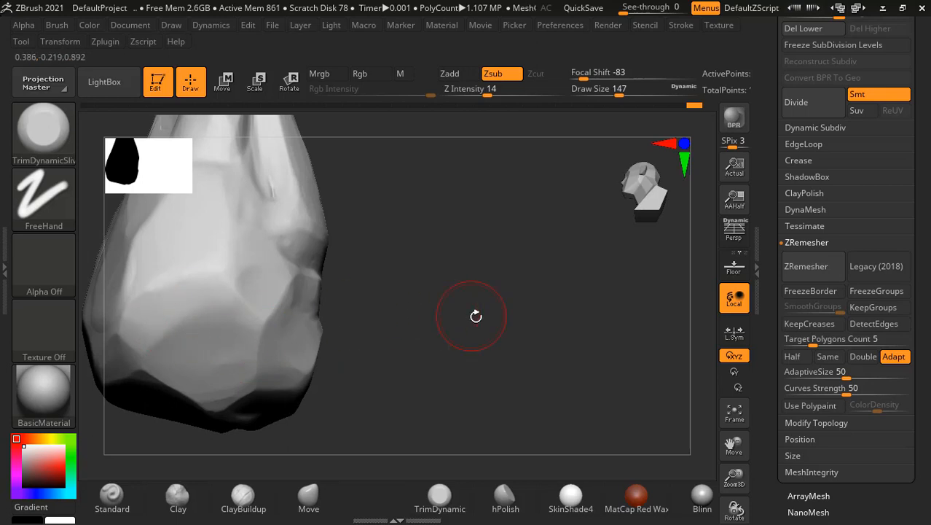
left_click_drag(476, 311, 291, 298)
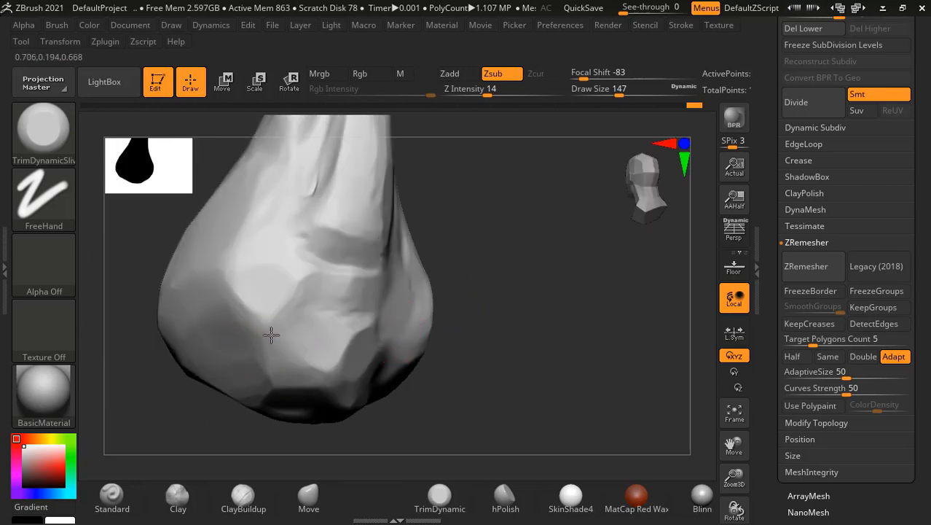
left_click_drag(526, 310, 412, 329)
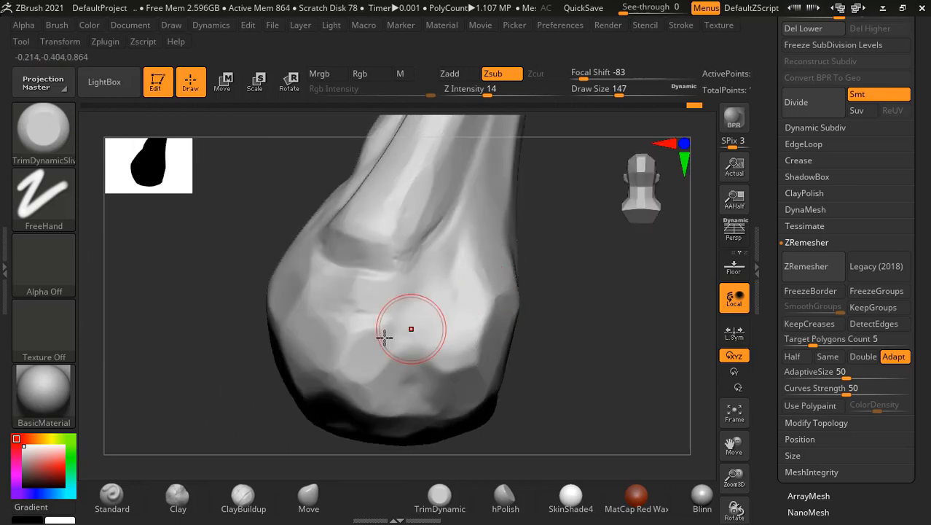
left_click_drag(596, 341, 572, 366)
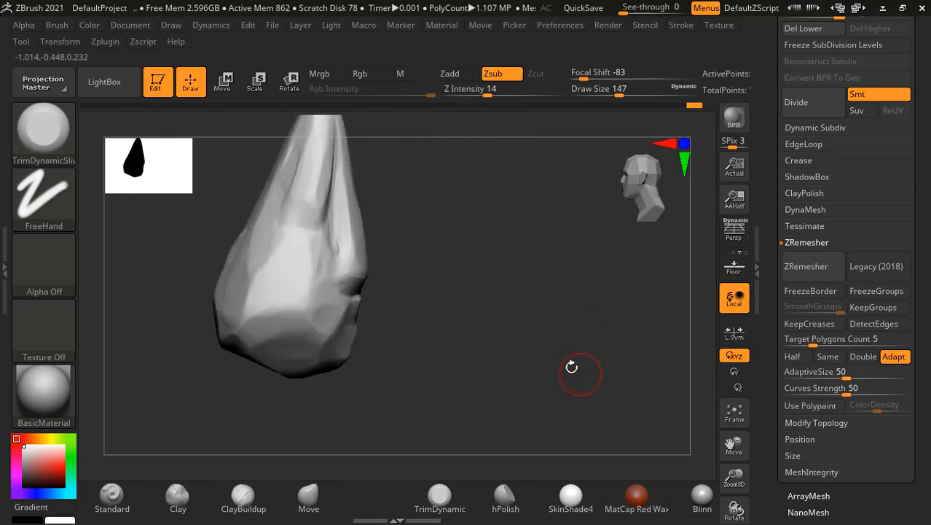
- Refine the planes on the rock's side, back and lower edge with trim strokes at draw size 147
left_click_drag(512, 345, 518, 365)
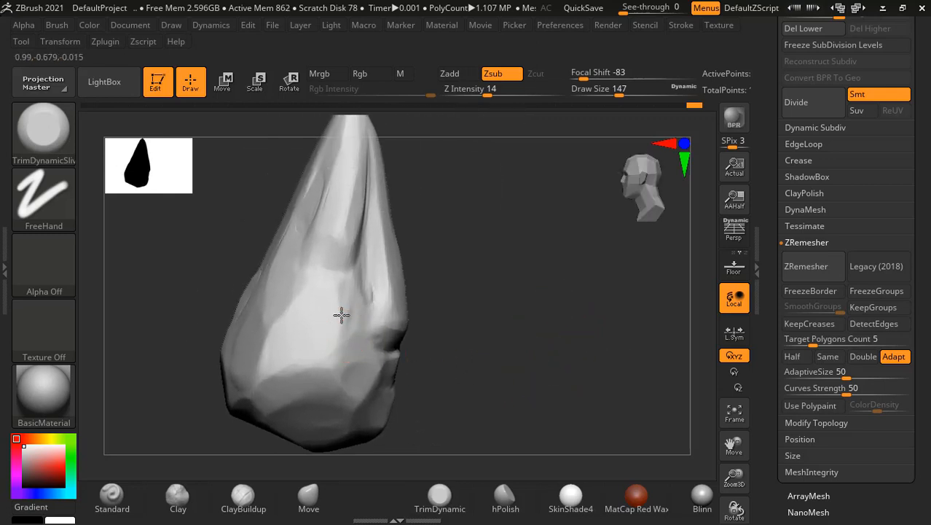
left_click_drag(414, 277, 459, 274)
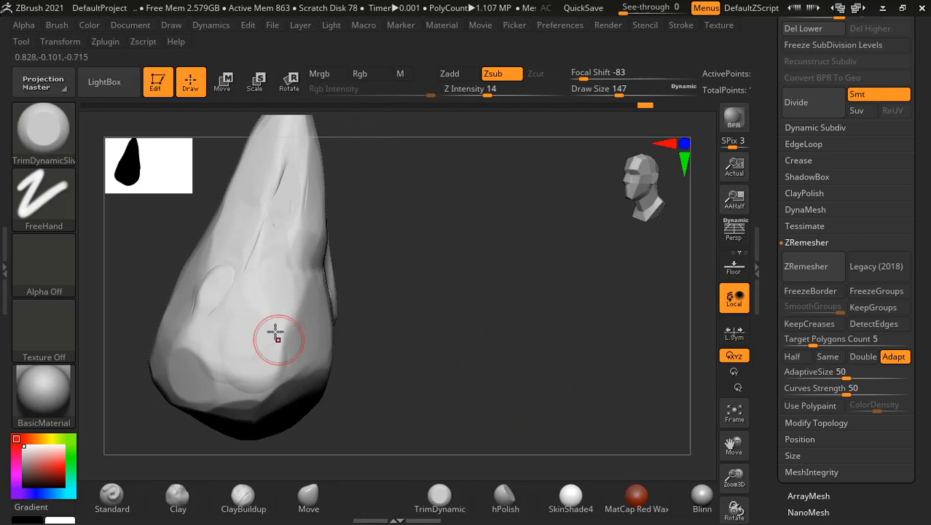
left_click_drag(443, 233, 467, 266)
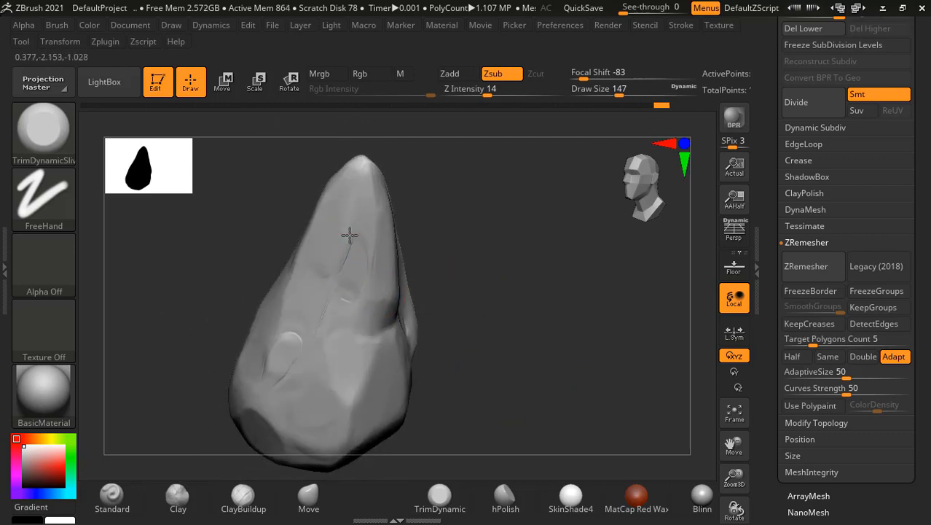
left_click_drag(430, 342, 514, 307)
left_click_drag(503, 372, 501, 331)
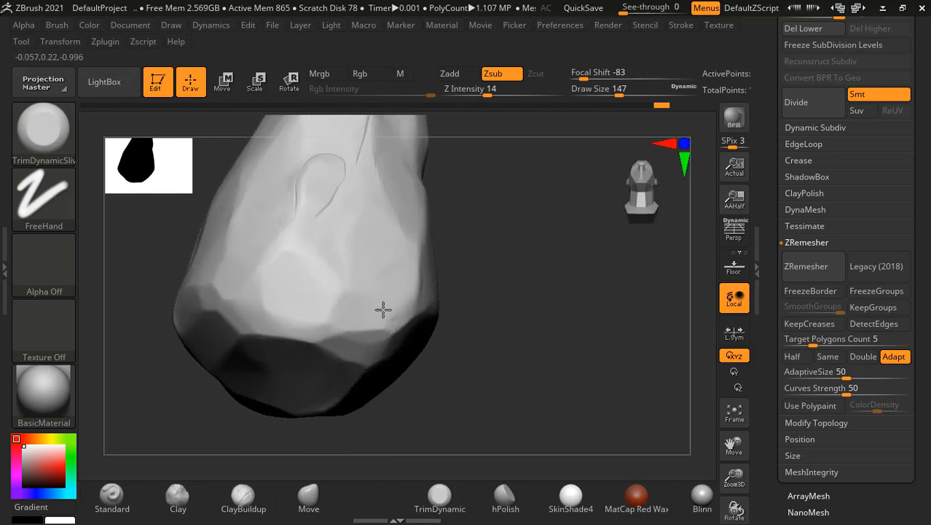
left_click_drag(481, 309, 531, 300)
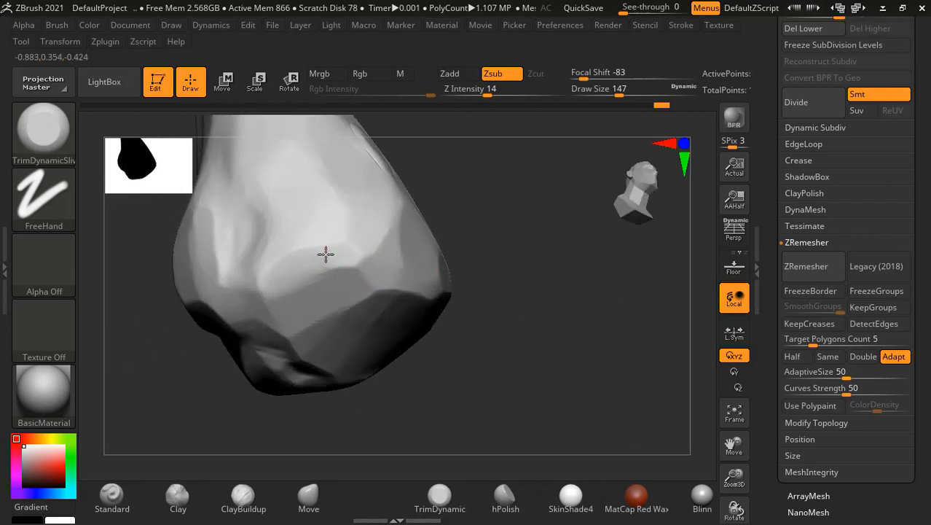
mouse_move(495, 266)
left_mouse_down()
mouse_move(524, 270)
mouse_move(537, 326)
mouse_move(538, 297)
mouse_move(499, 322)
mouse_move(519, 362)
mouse_move(602, 339)
mouse_move(560, 341)
left_mouse_up()
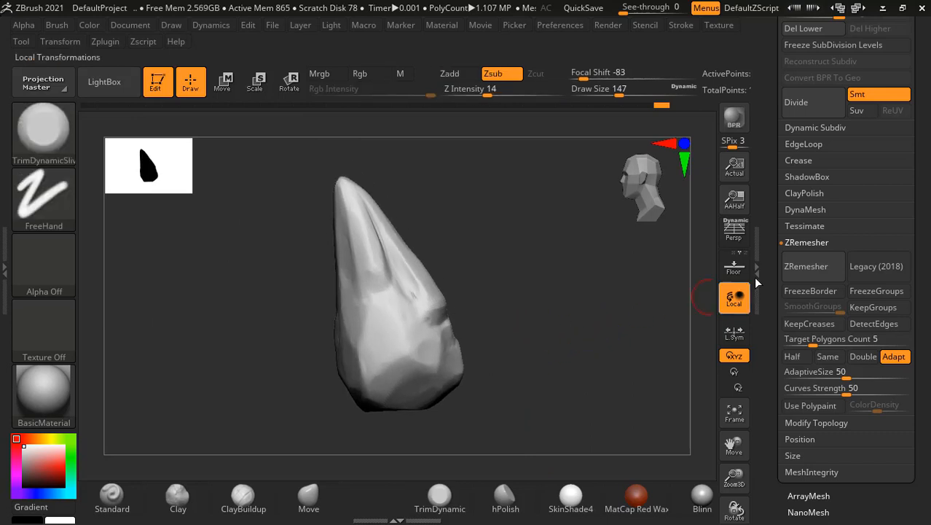
- Turn off Zsub, turn on Rgb at intensity 100, and choose a brown paint colour around Red 147, Green 106, Blue 63
left_click_drag(770, 123, 758, 298)
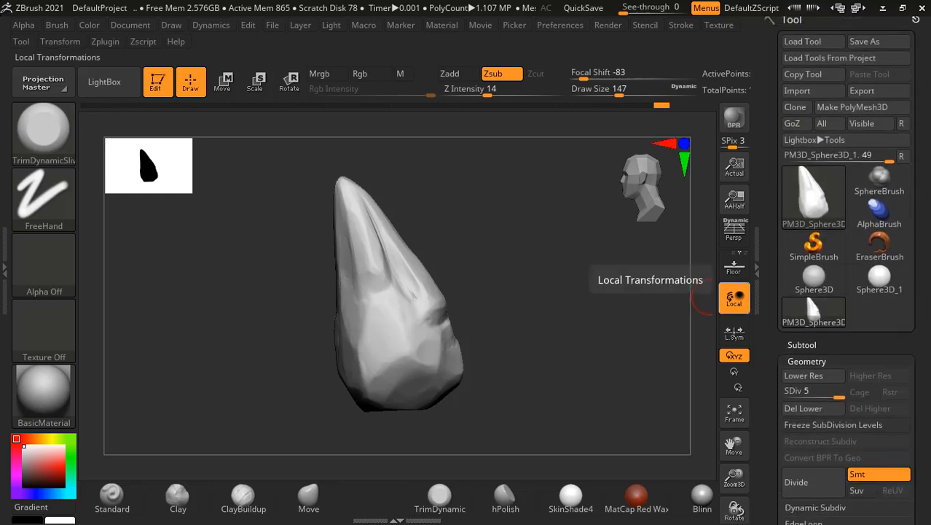
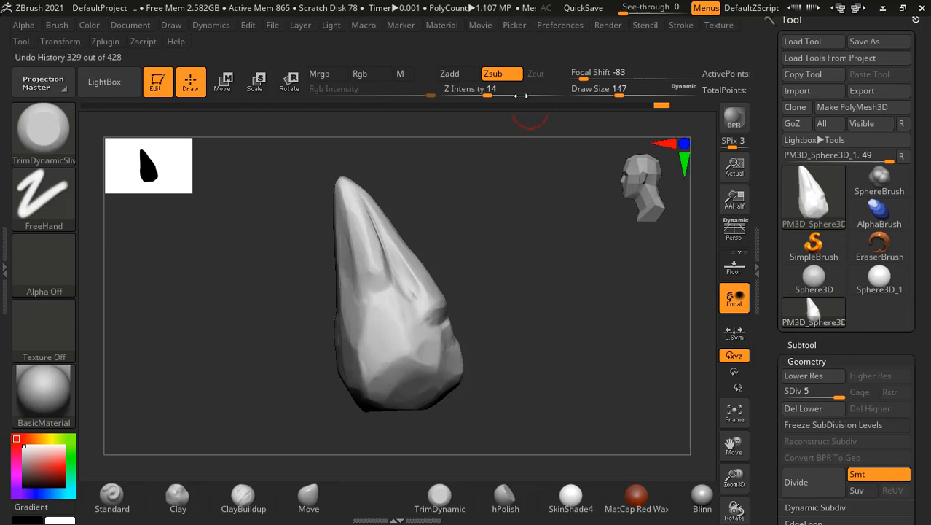
left_click(493, 74)
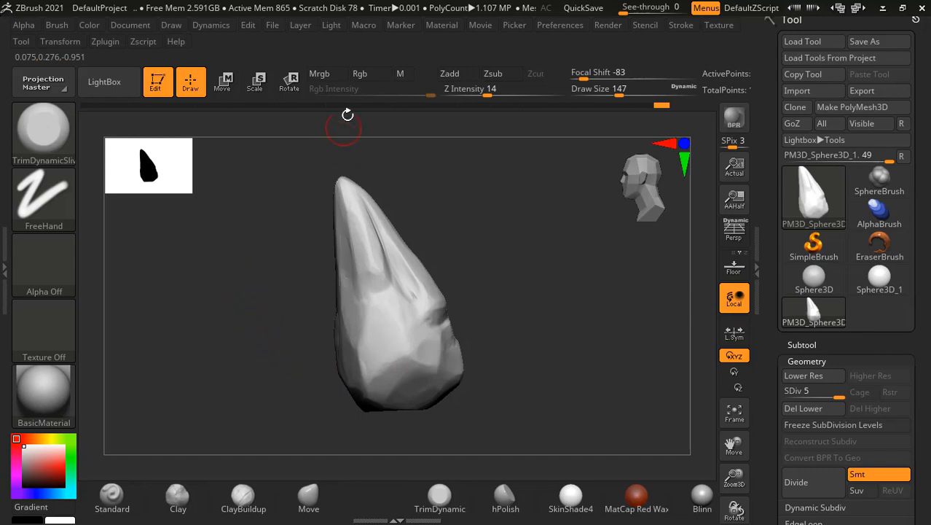
left_click(360, 74)
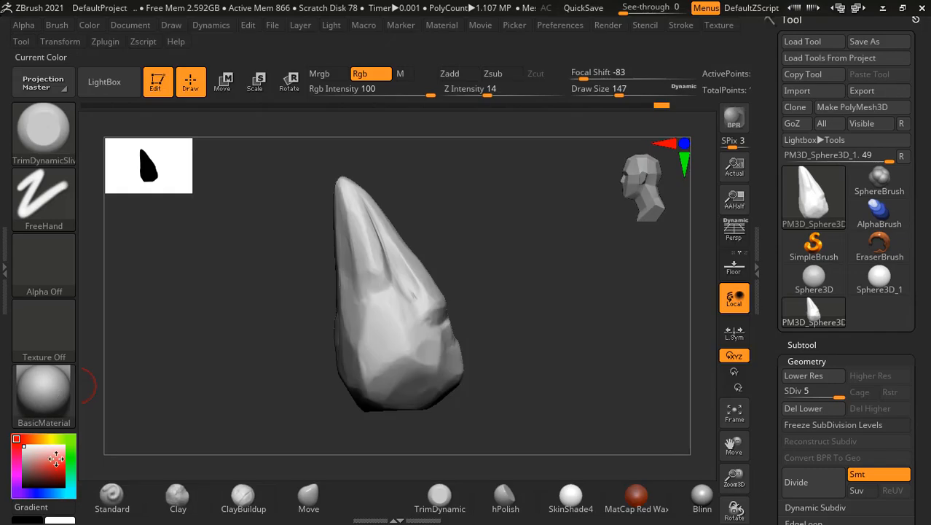
left_click(48, 460)
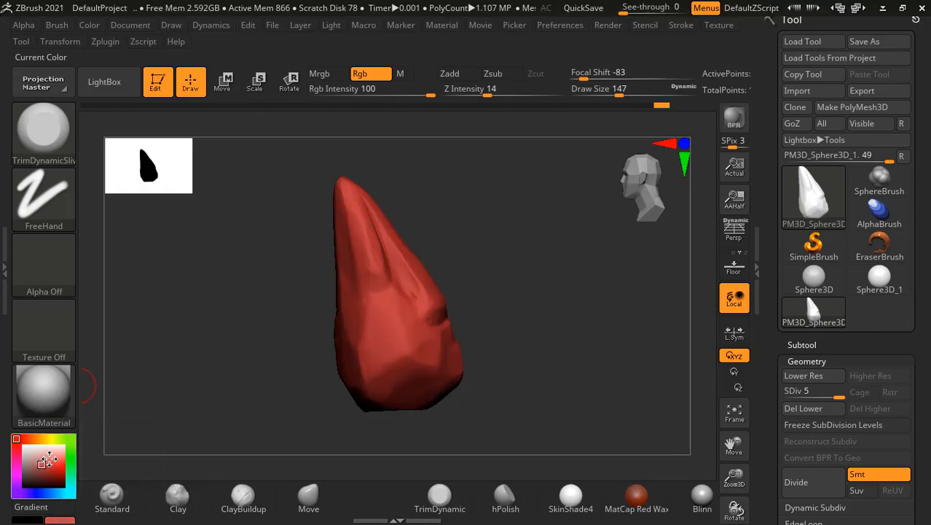
mouse_move(49, 459)
left_mouse_down()
mouse_move(39, 468)
mouse_move(38, 439)
left_mouse_up()
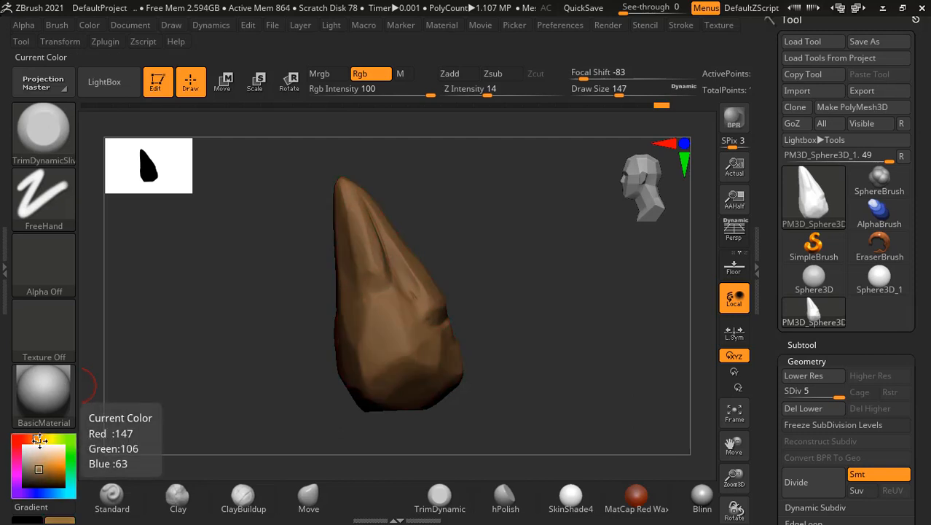
- Fill the whole rock with the brown base colour, Red 147, Green 104, Blue 63
mouse_move(583, 323)
left_mouse_down()
mouse_move(521, 333)
mouse_move(522, 318)
left_mouse_up()
key("ctrl+z")
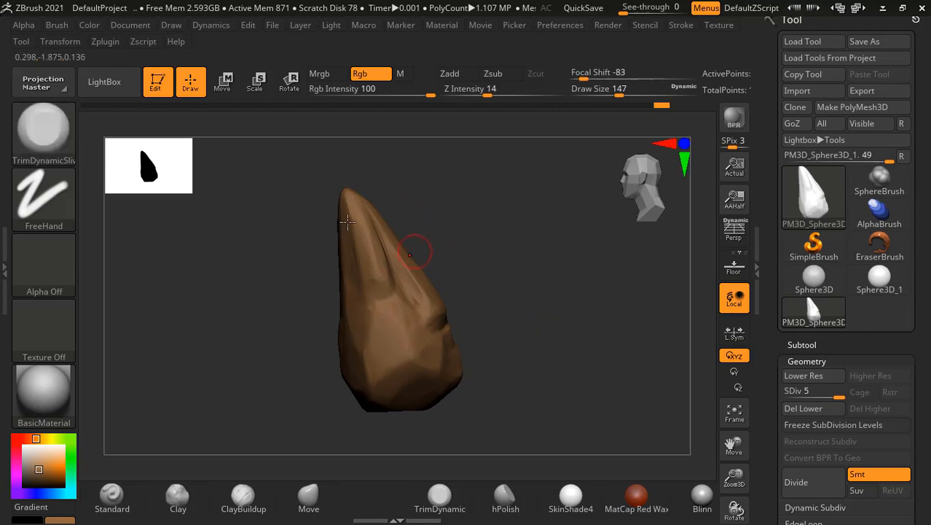
left_click(92, 26)
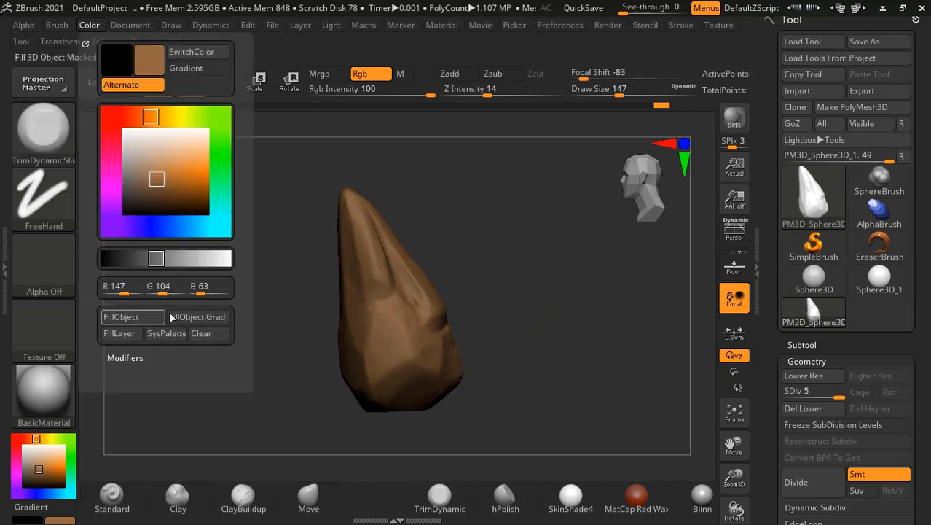
left_click_drag(537, 307, 168, 411)
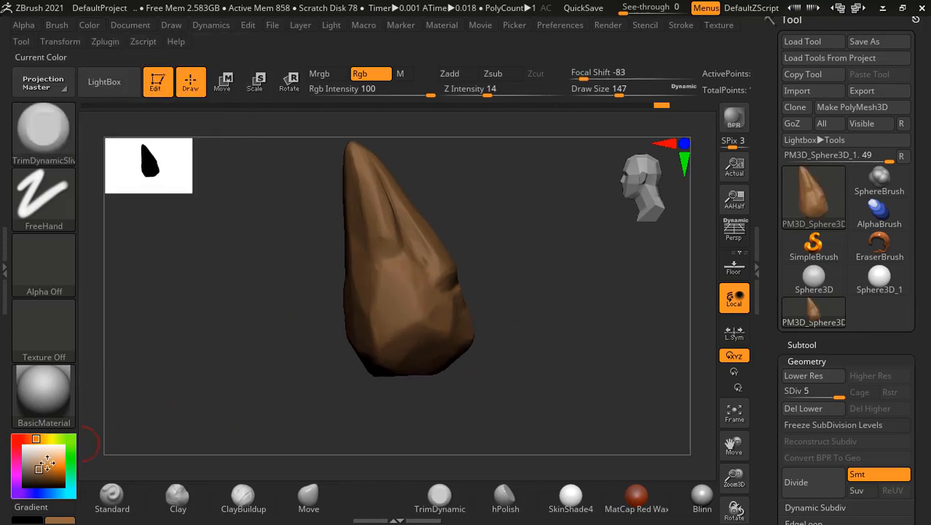
- Paint light tan highlights along the edges of the lower front facet with draw size 67, lowering the Rgb Intensity to 38
left_click_drag(547, 301, 538, 387, "alt")
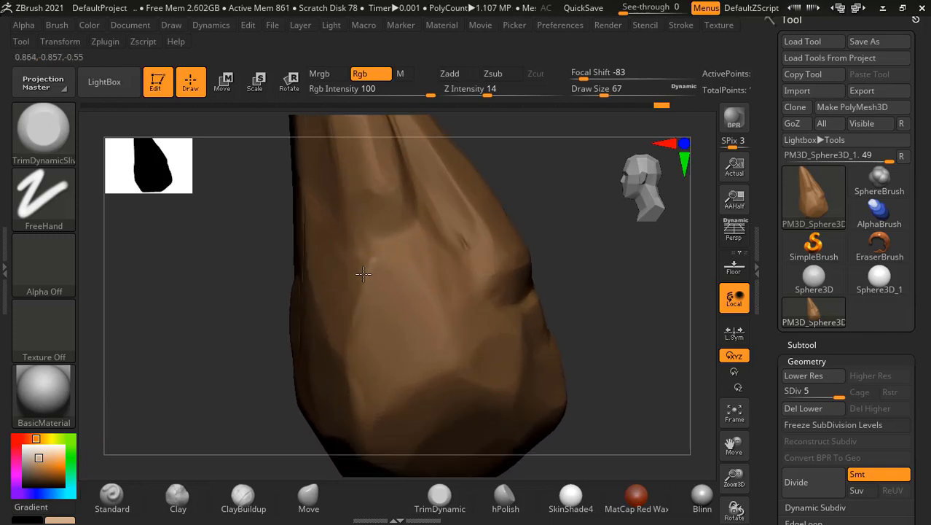
left_click_drag(381, 254, 399, 252)
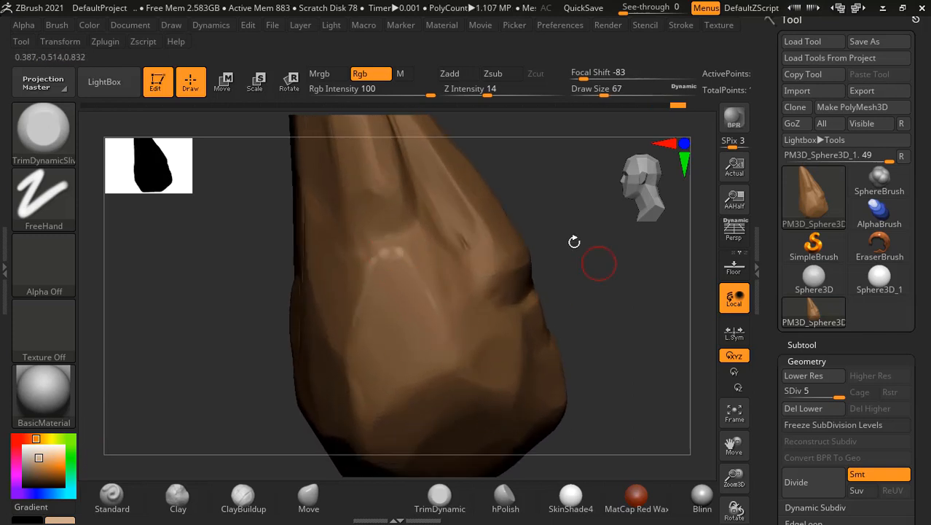
left_click_drag(487, 96, 384, 96)
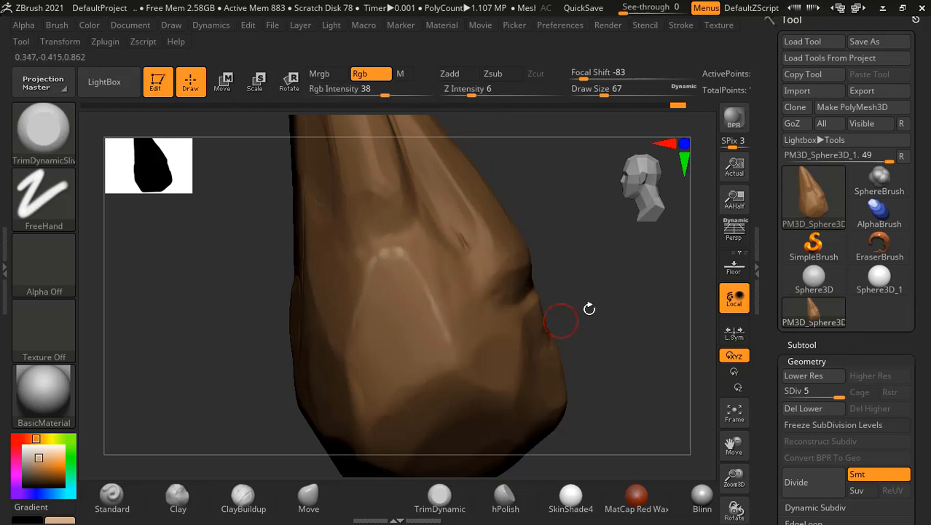
left_click_drag(561, 316, 402, 239)
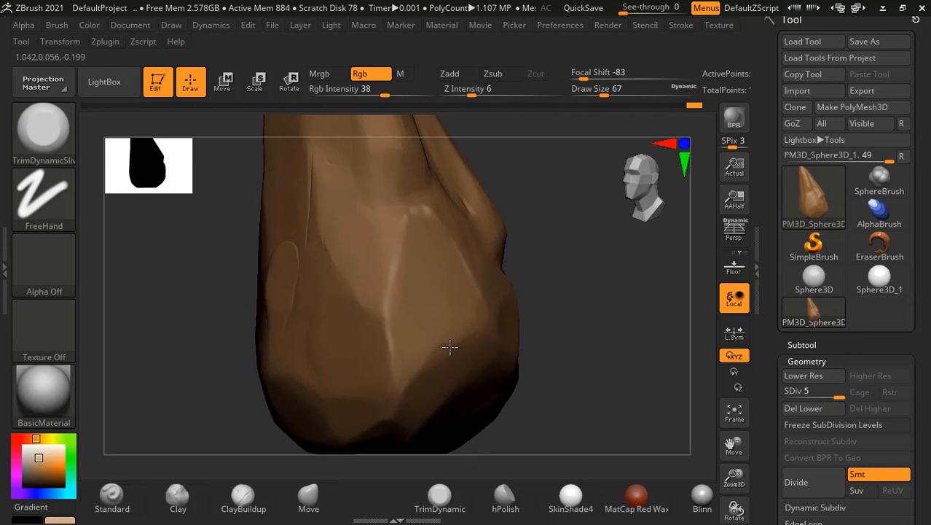
left_click_drag(588, 290, 390, 302)
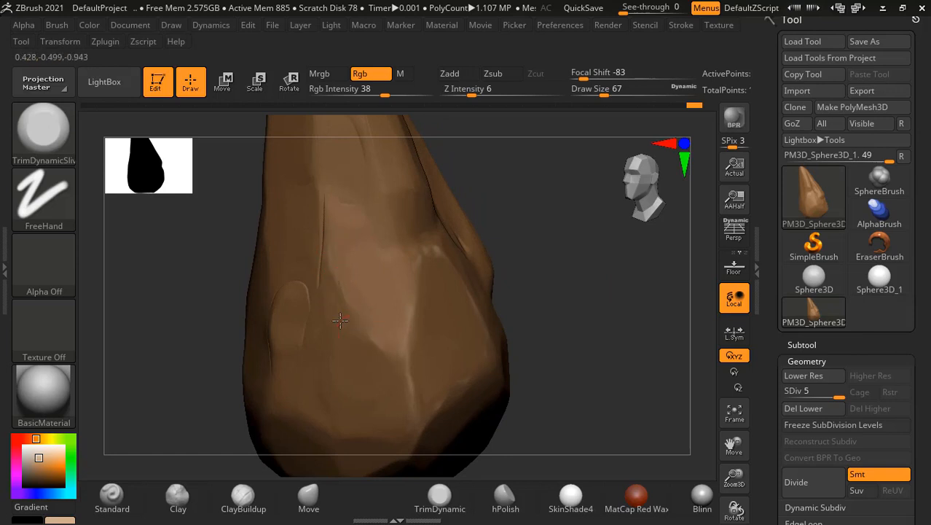
- Try painting highlights across the ridge above the front facet, and undo those strokes
left_click_drag(410, 292, 386, 246)
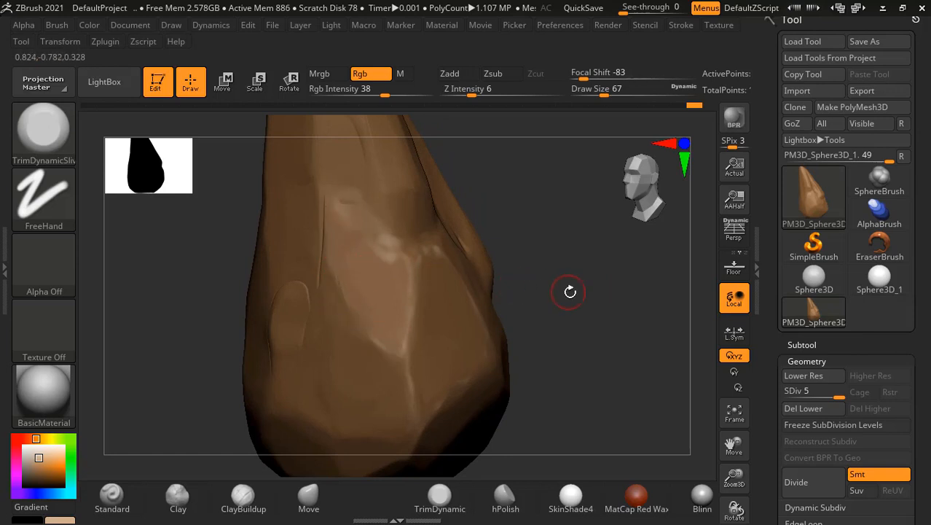
mouse_move(570, 291)
left_mouse_down()
mouse_move(553, 271)
mouse_move(602, 263)
left_mouse_up()
key("ctrl")
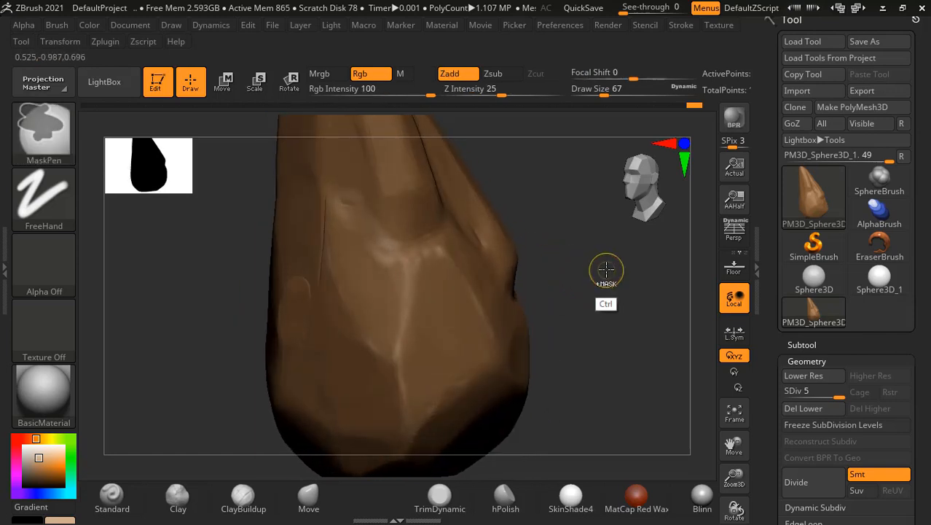
key("ctrl+z")
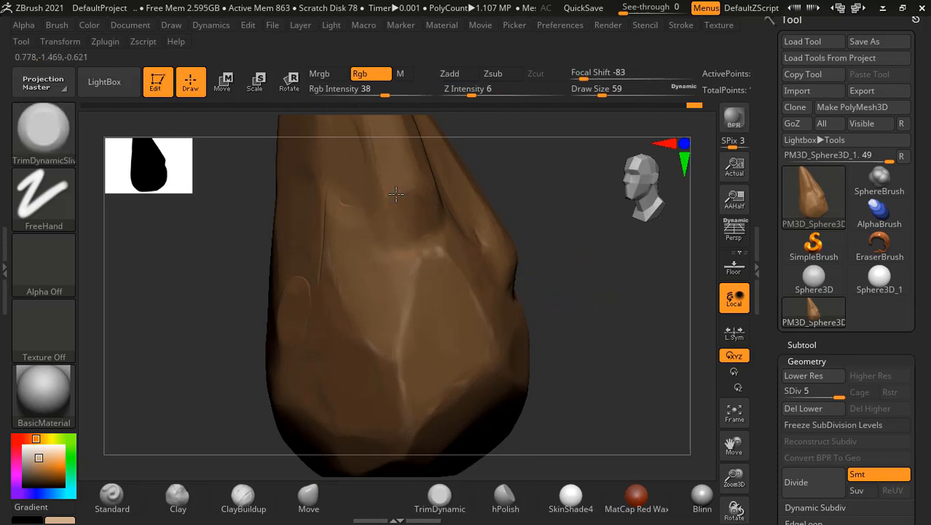
- Paint tan highlights around the upper corner of the lower facet and the neighbouring side edges with draw size 59
left_click_drag(550, 201, 450, 203)
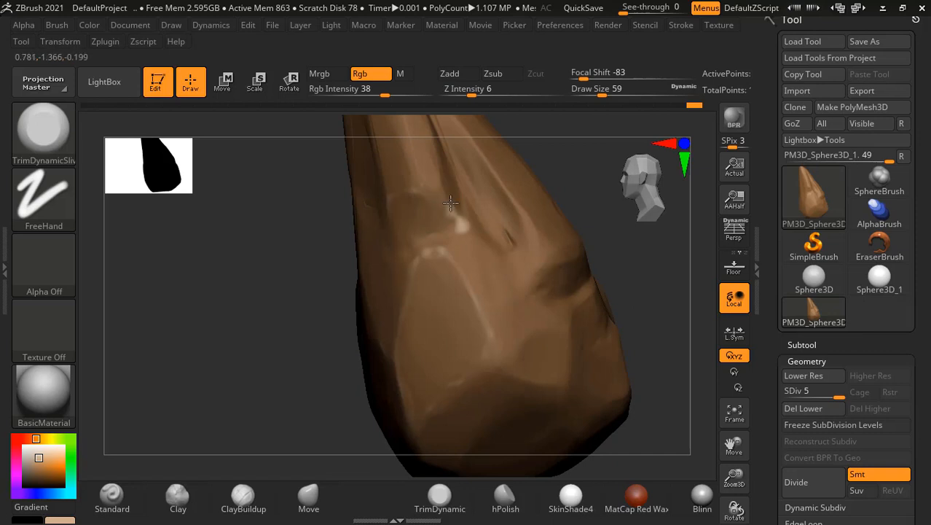
left_click_drag(656, 292, 661, 309, "alt")
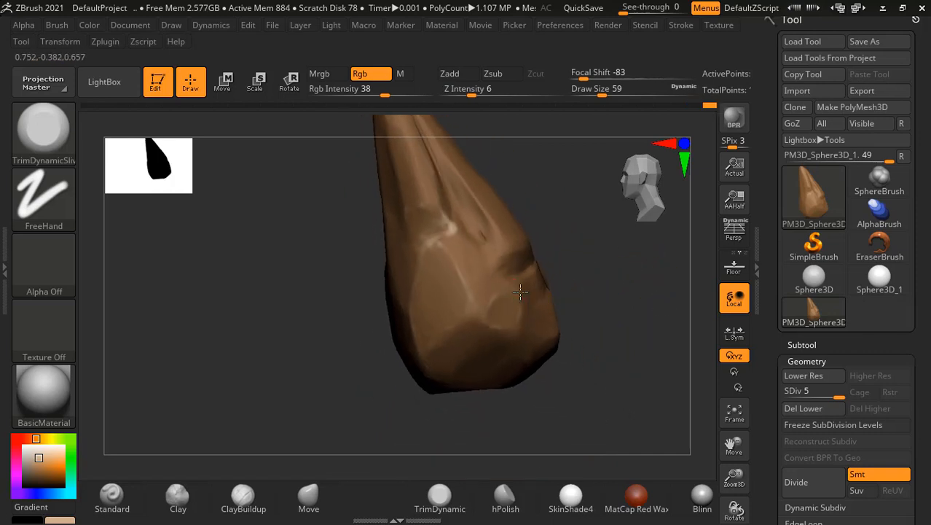
mouse_move(634, 287)
left_mouse_down("shift")
mouse_move(600, 266)
mouse_move(642, 275)
mouse_move(529, 317)
left_mouse_up("shift")
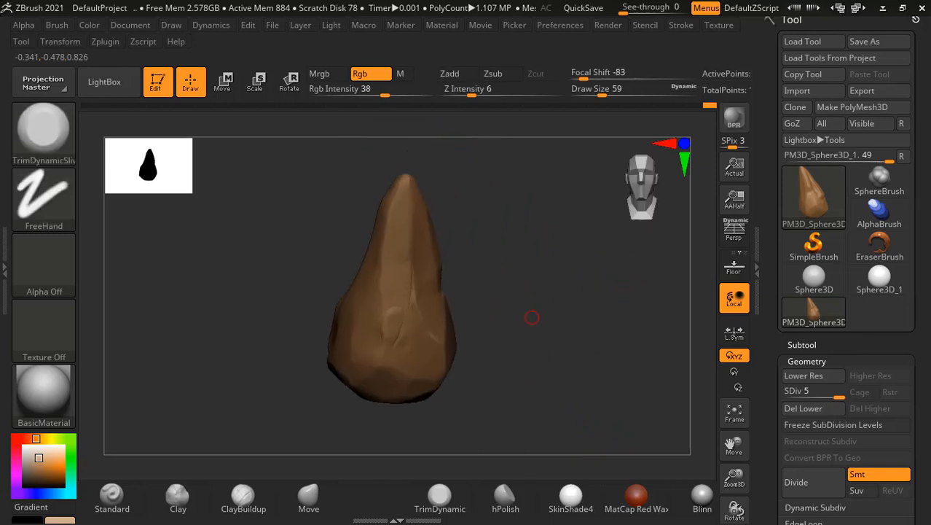
- Switch to Chrome and look through the uploaded videos of the cg artist all rounder YouTube channel
key("alt+Tab")
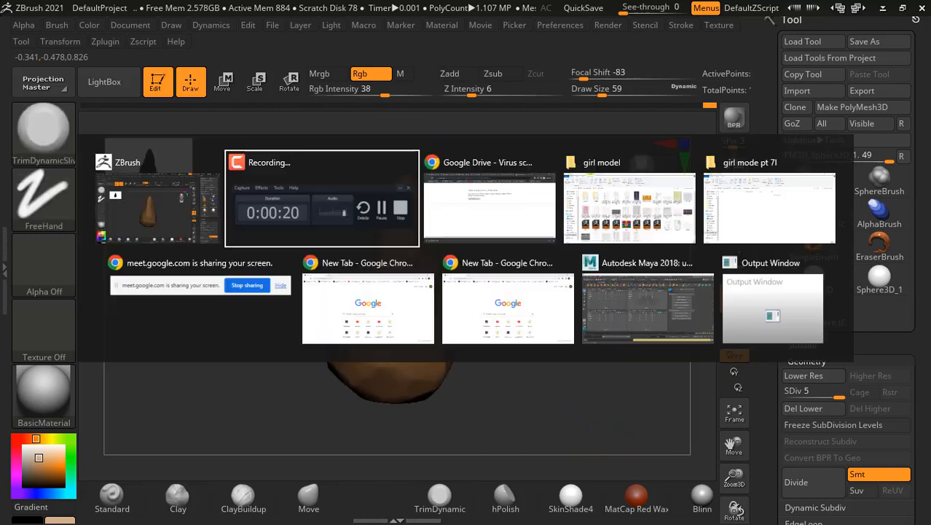
left_click(464, 219)
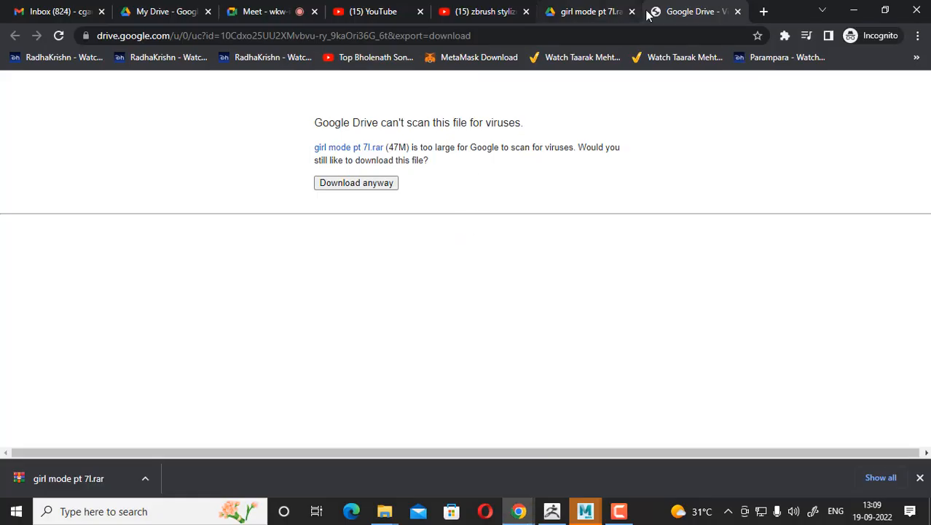
left_click(492, 11)
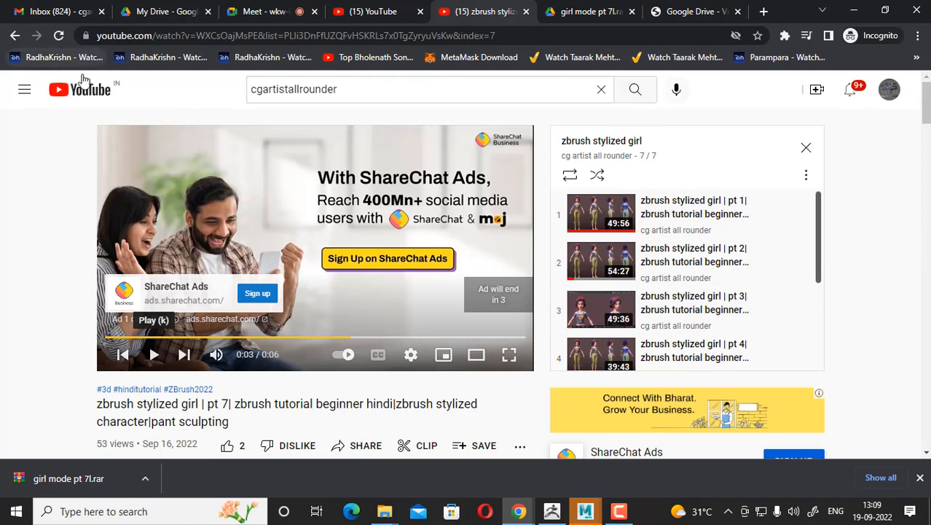
scroll(476, 220, "down", 3)
left_click(167, 290)
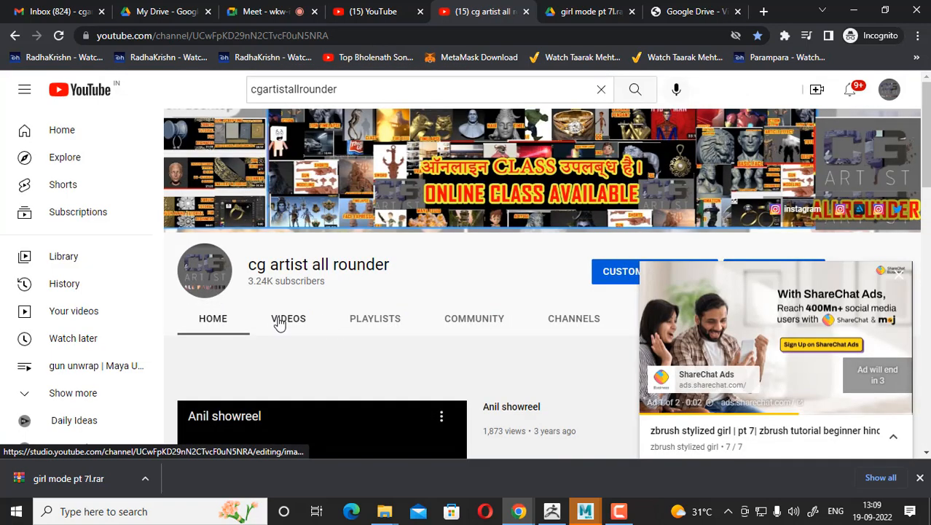
left_click(284, 323)
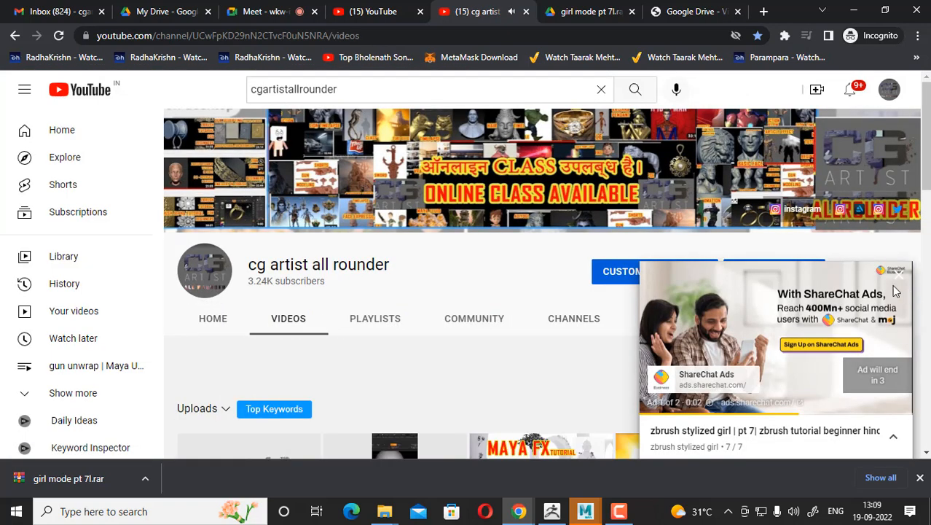
scroll(416, 306, "down", 2)
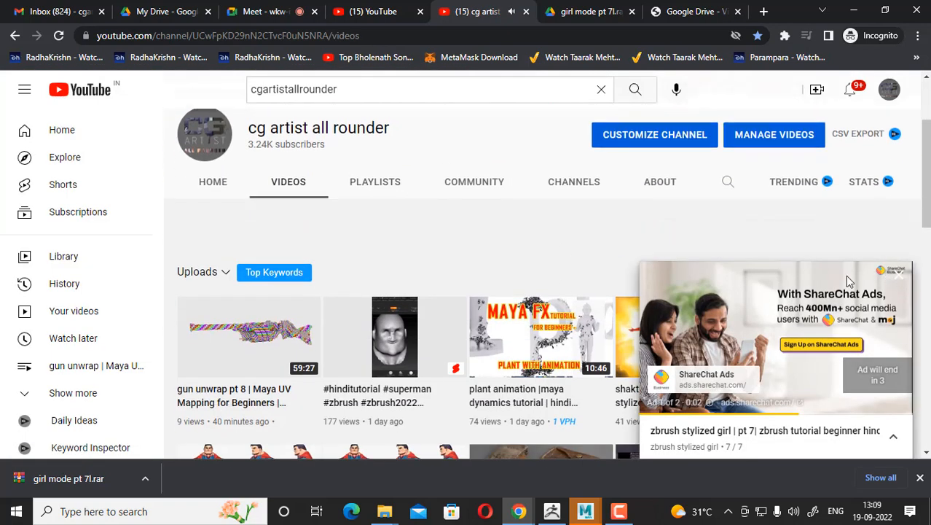
left_click(904, 277)
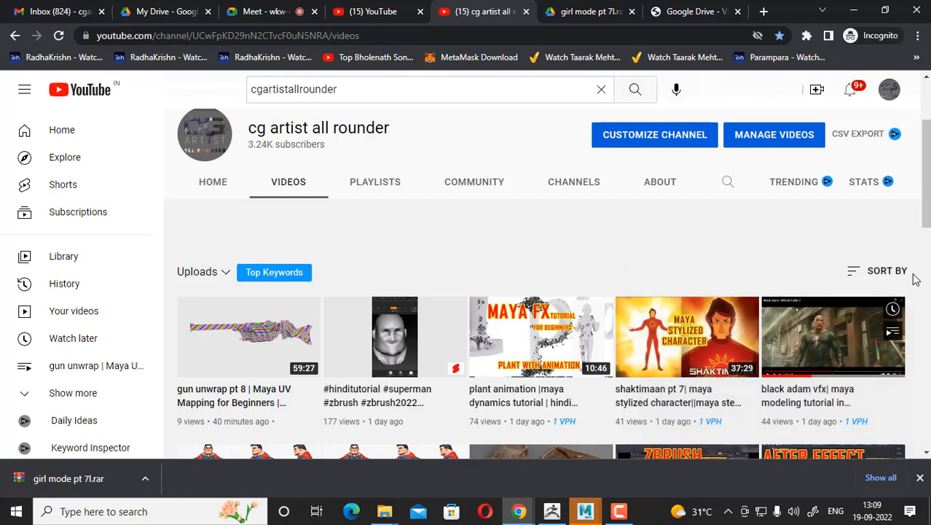
scroll(382, 257, "down", 1)
scroll(357, 116, "up", 2)
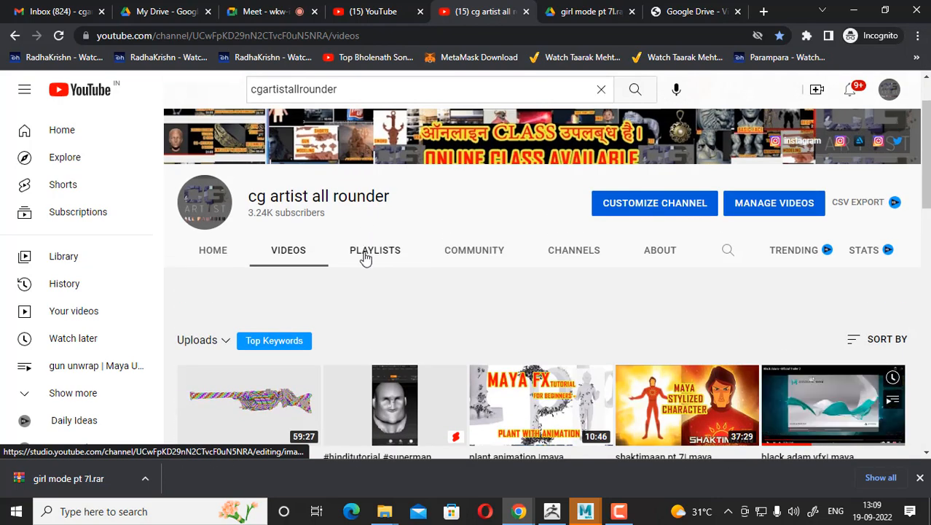
- Find the rock sculpting ZBrush tutorial playlist among the channel's playlists and open its rock texturing video
left_click(364, 255)
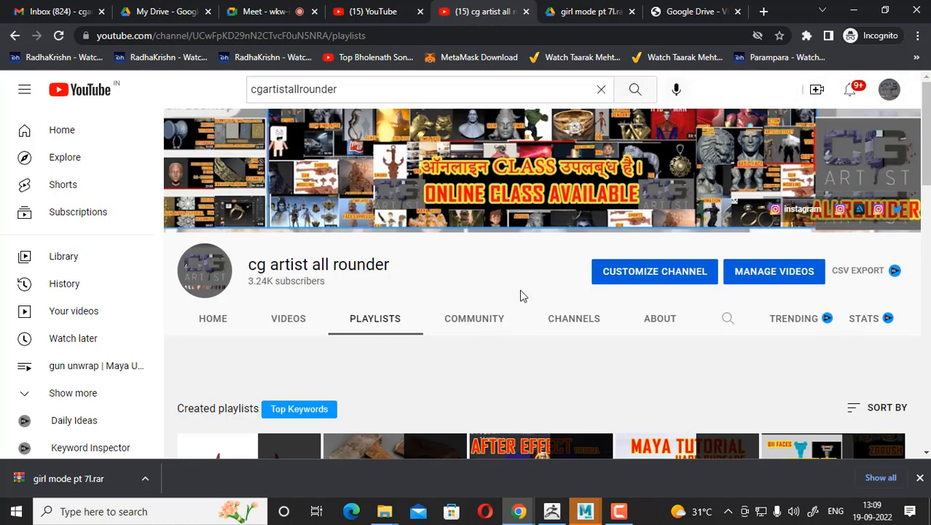
scroll(518, 292, "down", 5)
scroll(519, 297, "down", 7)
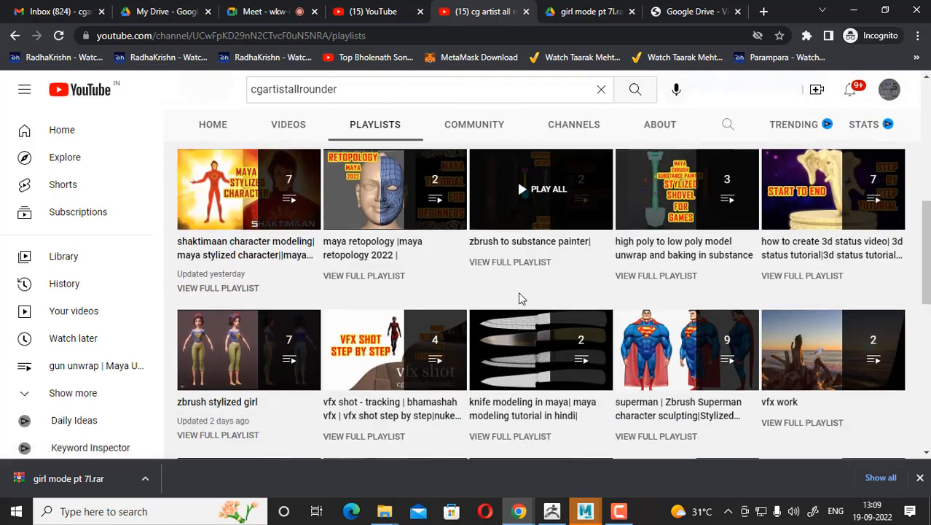
scroll(521, 299, "down", 1)
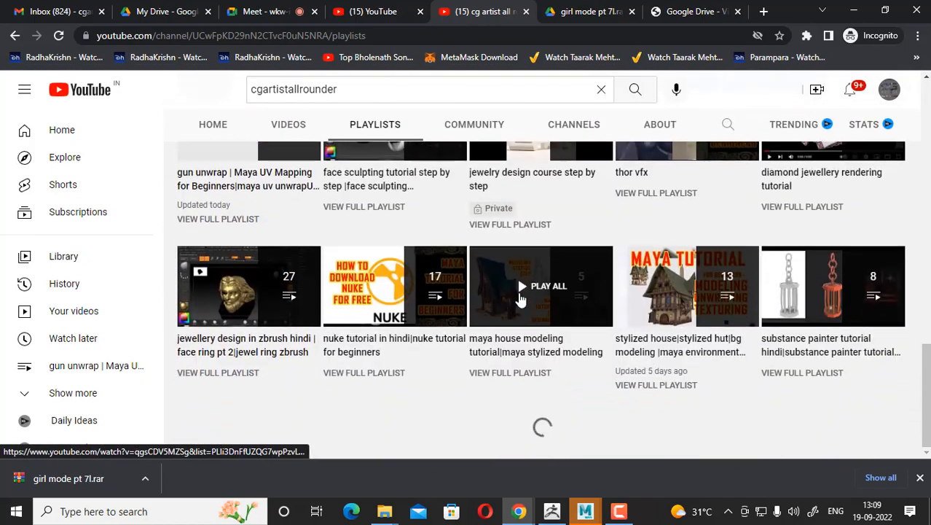
scroll(520, 294, "down", 8)
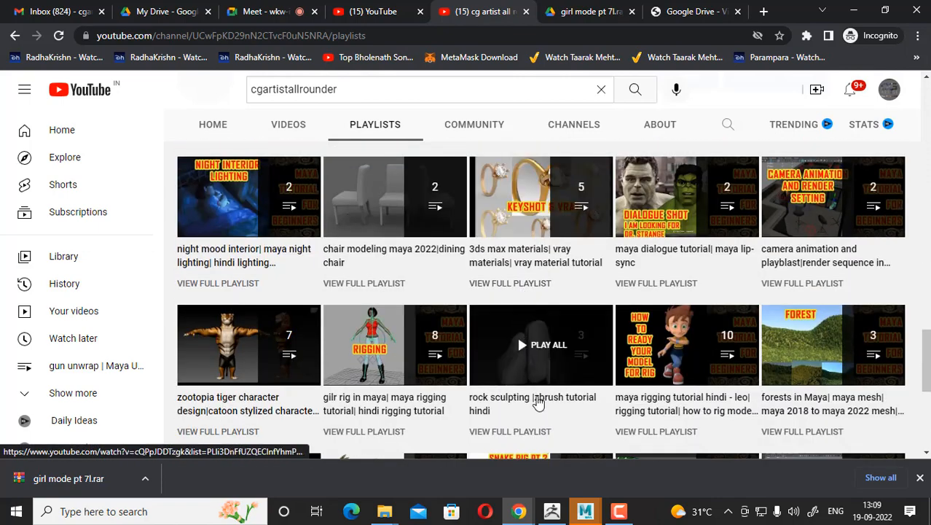
left_click(517, 334)
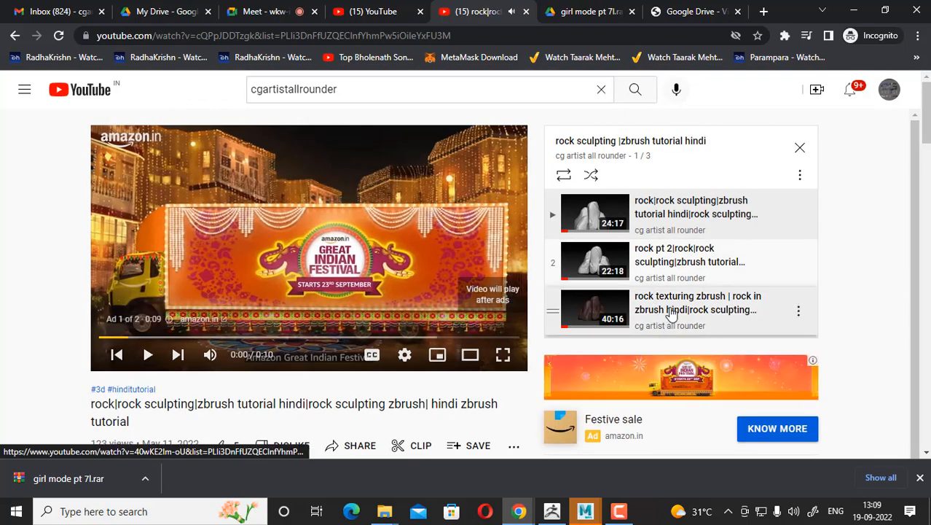
left_click(669, 325)
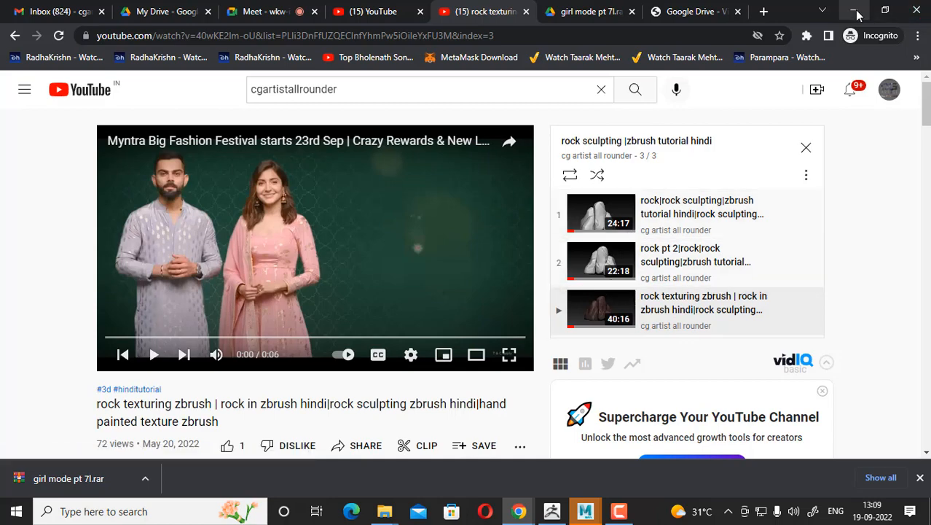
- Check the rock texturing video page again and switch back to ZBrush
left_click(552, 511)
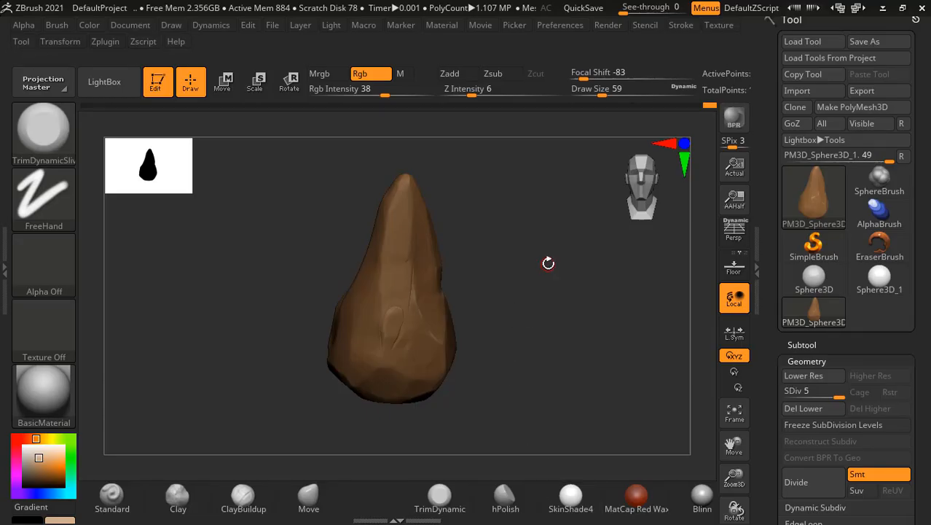
key("alt+Tab")
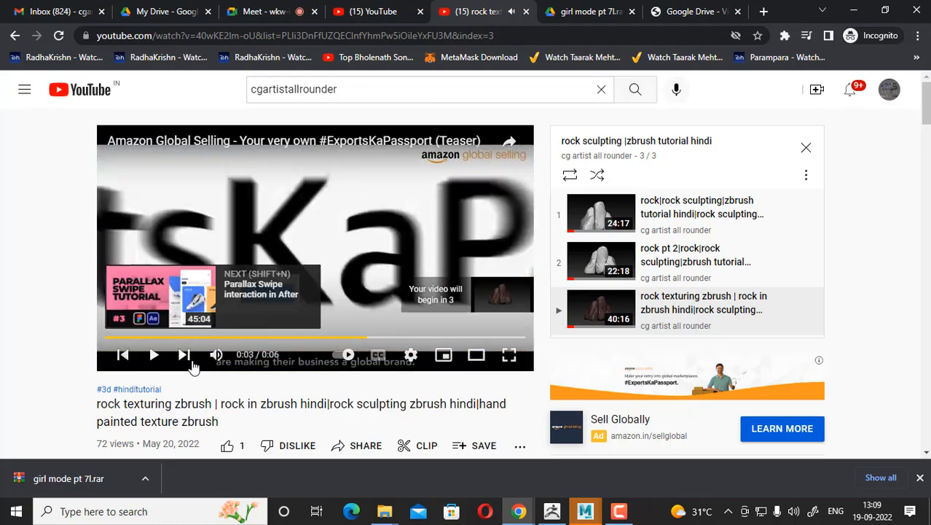
left_click(854, 10)
- Paint tan highlights along the tall side ridge from the tip down to the edges of the lower side facets
mouse_move(547, 285)
left_mouse_down()
mouse_move(537, 279)
mouse_move(545, 291)
mouse_move(592, 283)
mouse_move(608, 335)
left_mouse_up()
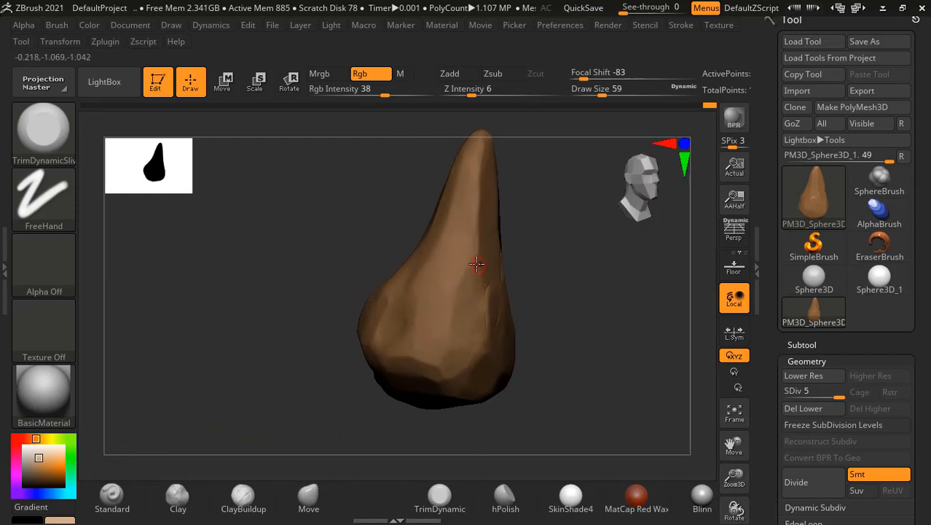
left_click_drag(540, 306, 570, 290)
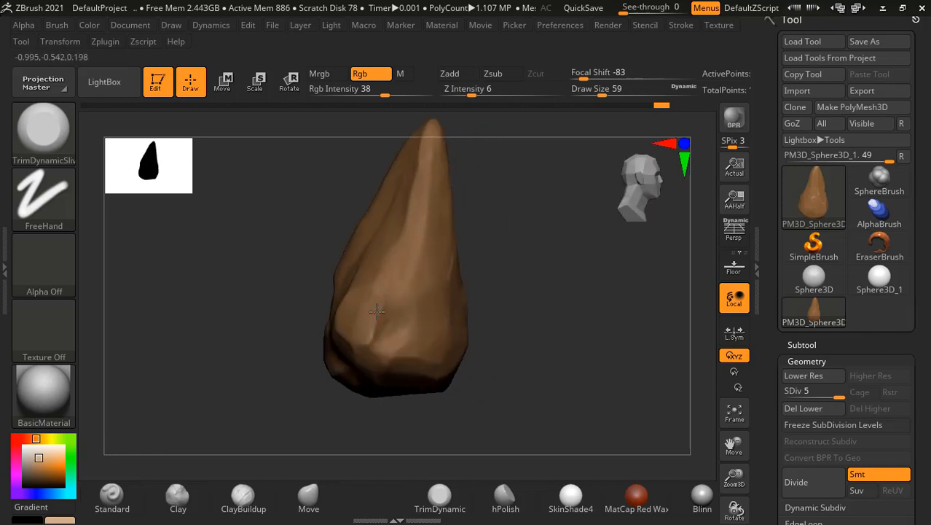
left_click_drag(472, 317, 413, 223)
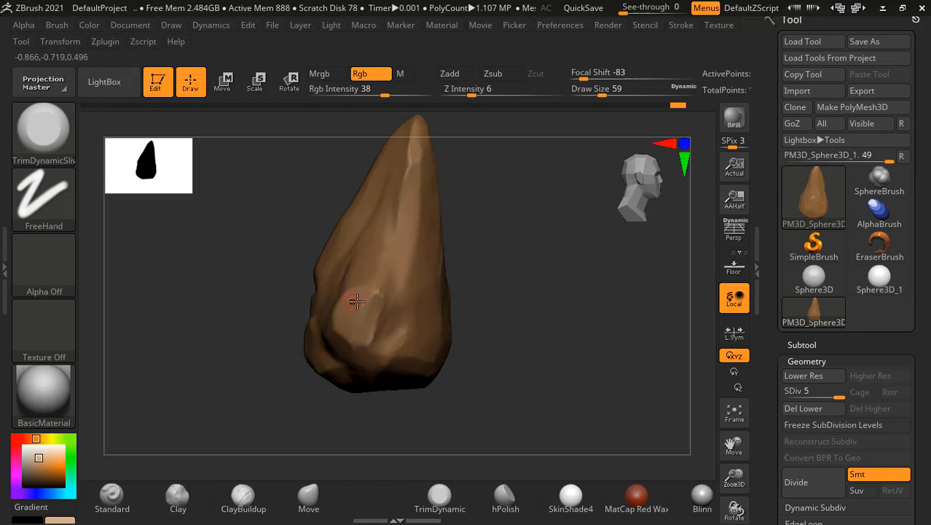
mouse_move(527, 290)
left_mouse_down()
mouse_move(484, 318)
mouse_move(368, 281)
mouse_move(333, 348)
left_mouse_up()
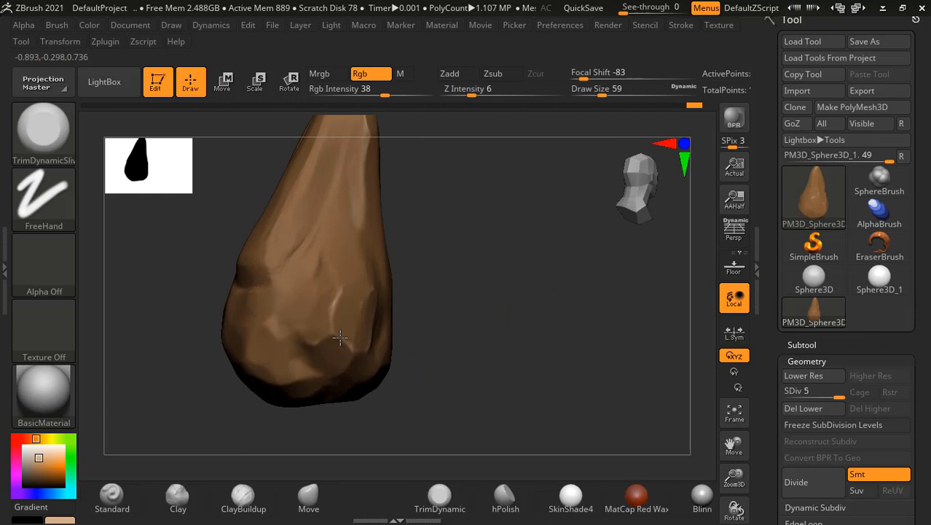
- Paint tan highlights on the facet edges around the rock's lower back and up its long back ridges
mouse_move(488, 311)
left_mouse_down()
mouse_move(531, 312)
mouse_move(432, 335)
mouse_move(380, 367)
left_mouse_up()
right_click_drag(384, 357, 382, 356)
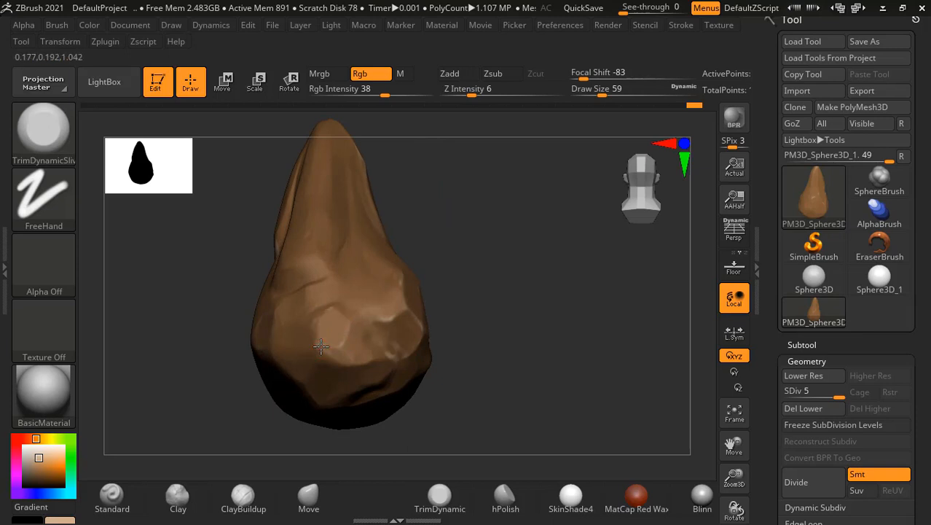
mouse_move(499, 347)
right_mouse_down()
mouse_move(480, 339)
mouse_move(551, 260)
mouse_move(392, 272)
right_mouse_up()
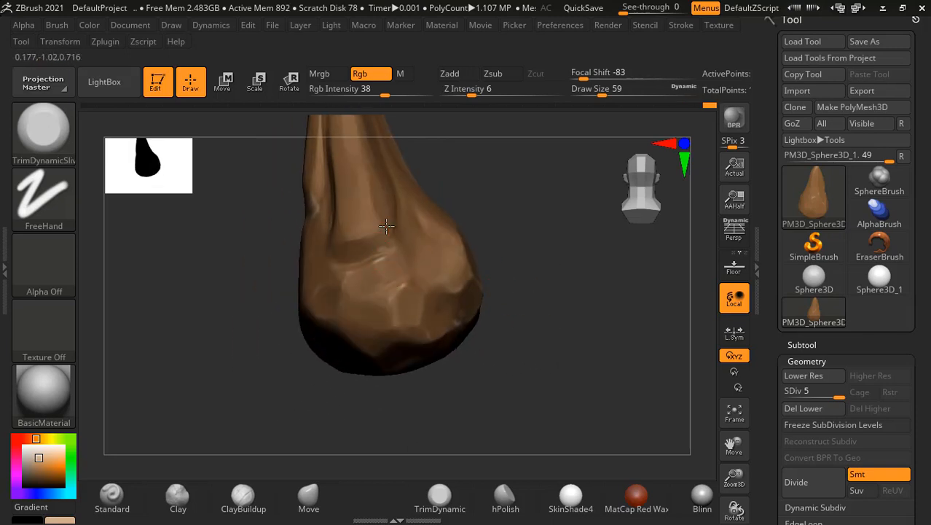
mouse_move(385, 240)
right_mouse_down()
mouse_move(561, 214)
mouse_move(475, 293)
mouse_move(413, 177)
right_mouse_up()
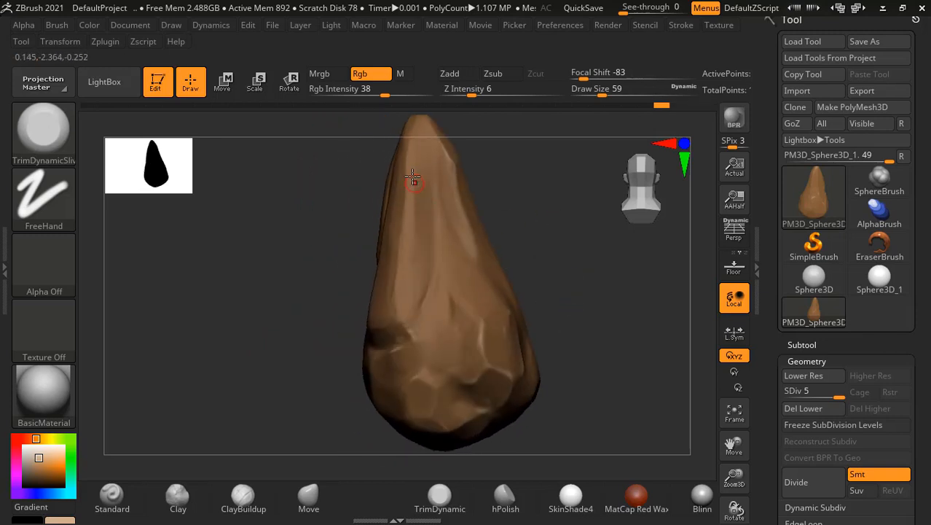
mouse_move(562, 219)
right_mouse_down()
mouse_move(565, 245)
mouse_move(416, 216)
right_mouse_up()
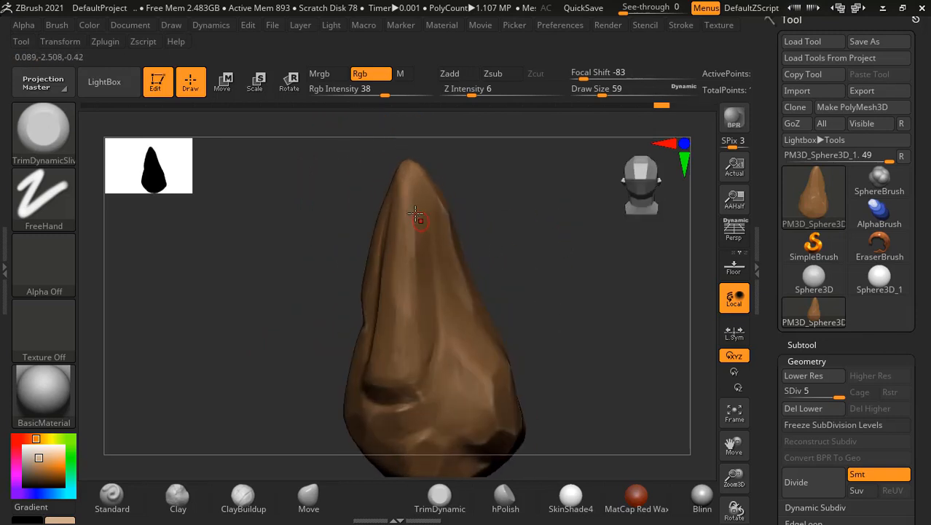
mouse_move(404, 247)
right_mouse_down()
mouse_move(391, 261)
mouse_move(386, 215)
mouse_move(396, 195)
mouse_move(422, 209)
mouse_move(378, 230)
right_mouse_up()
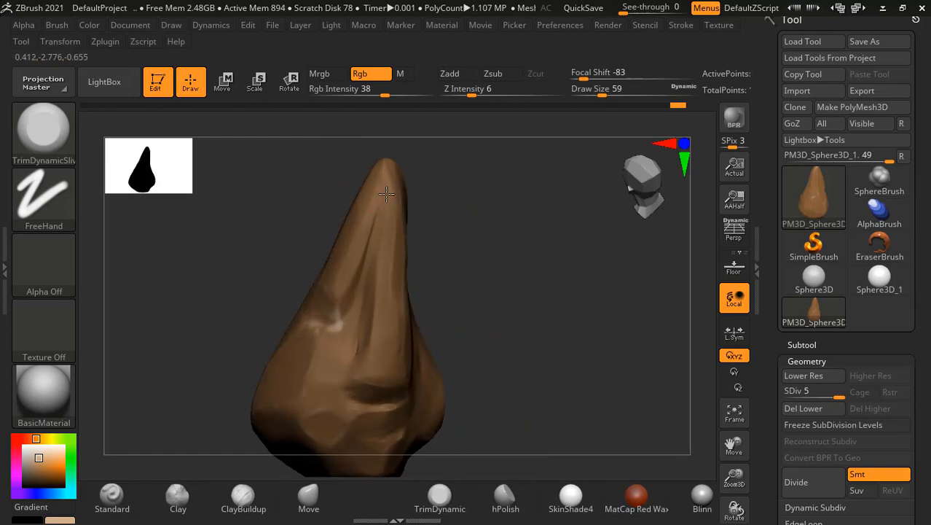
mouse_move(361, 361)
right_mouse_down()
mouse_move(453, 298)
mouse_move(382, 197)
right_mouse_up()
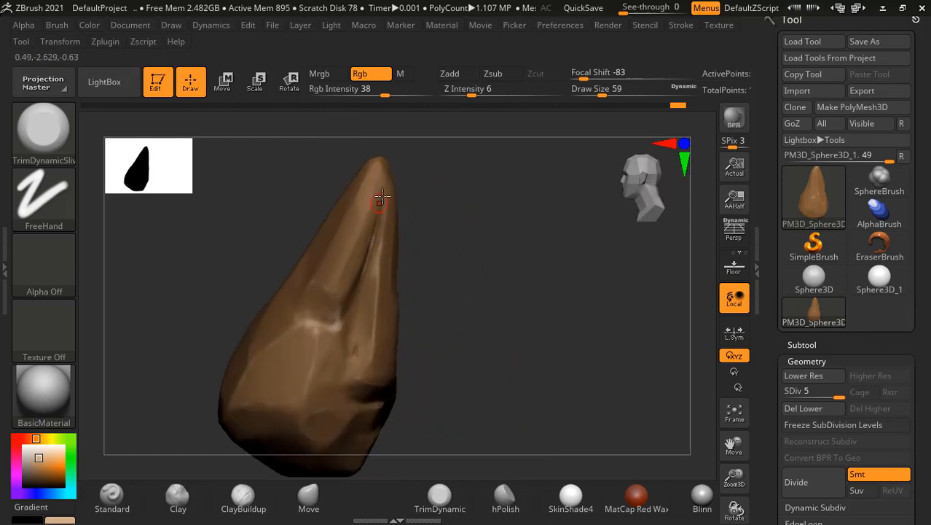
mouse_move(331, 236)
right_mouse_down()
mouse_move(540, 267)
mouse_move(481, 265)
right_mouse_up()
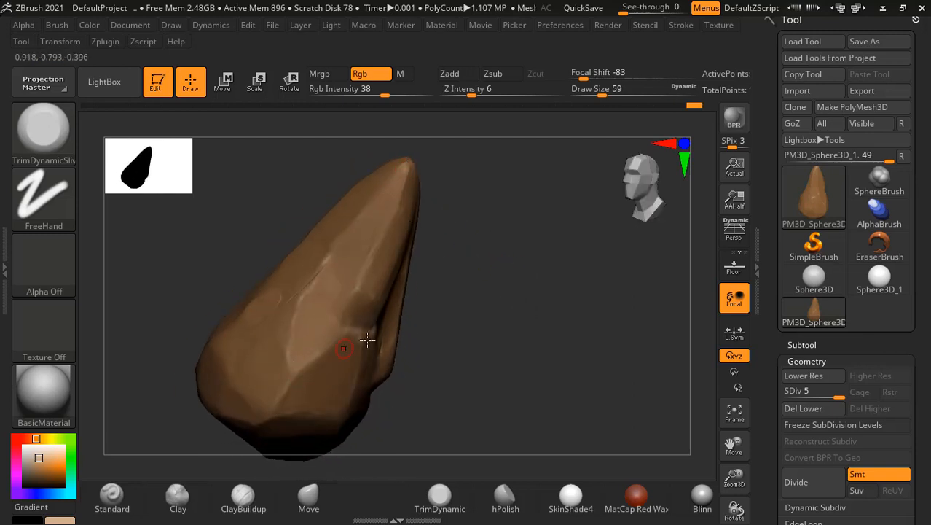
right_click_drag(500, 316, 529, 281)
- Switch to Chrome and search Google for "rock texture" in a new tab
key("alt+Tab")
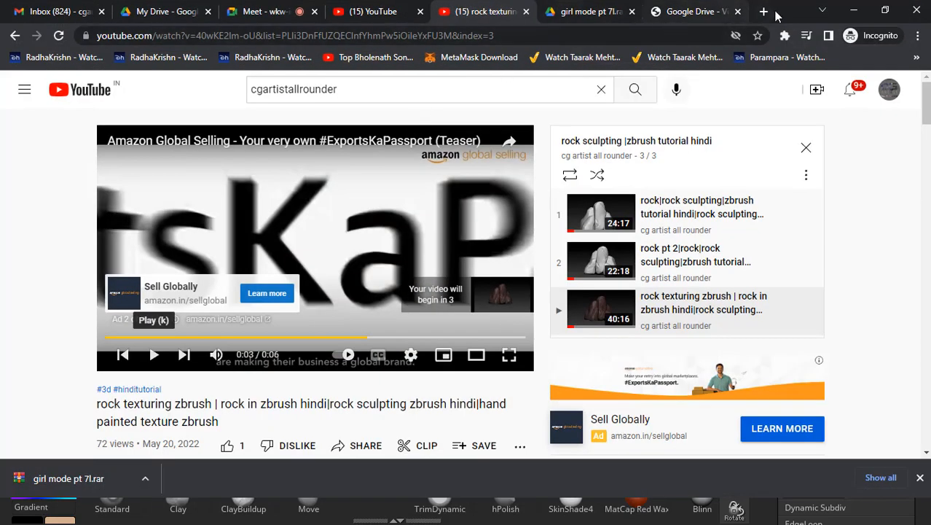
left_click(764, 12)
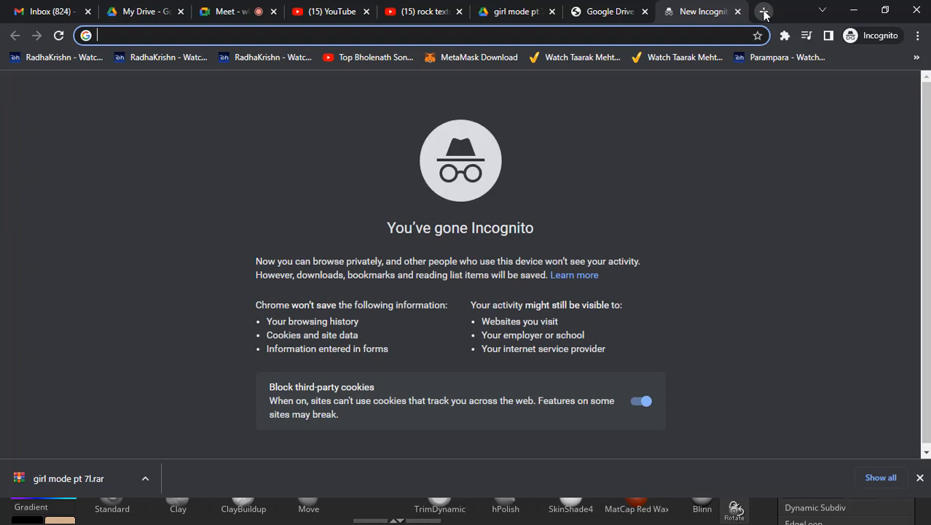
type("rock ")
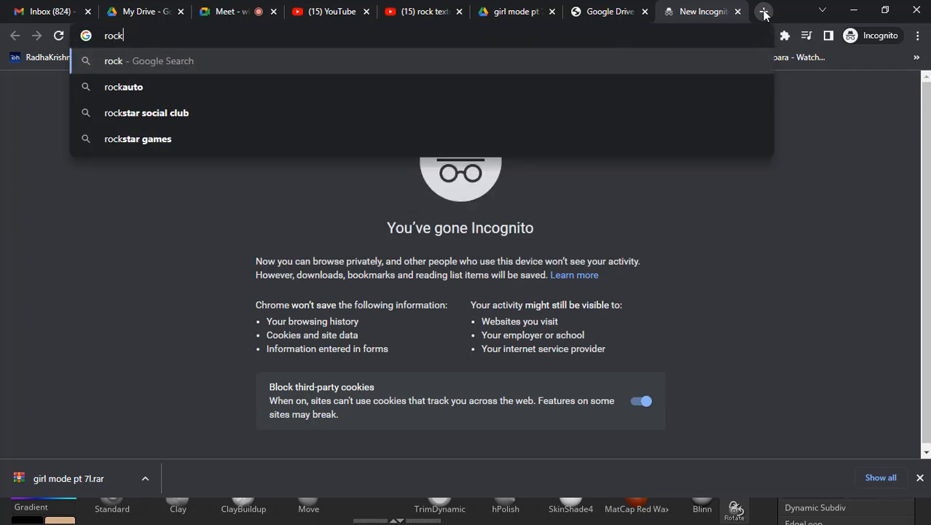
type("te")
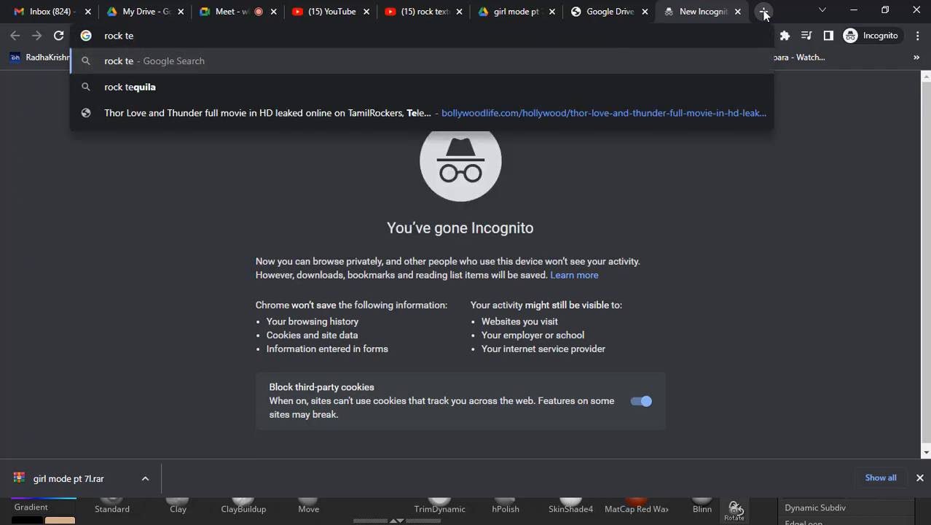
type("xture")
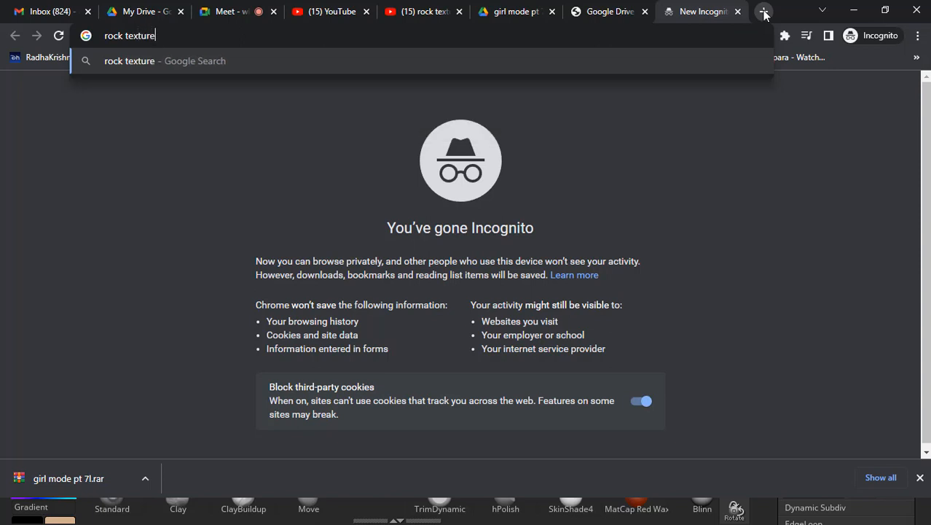
key("Return")
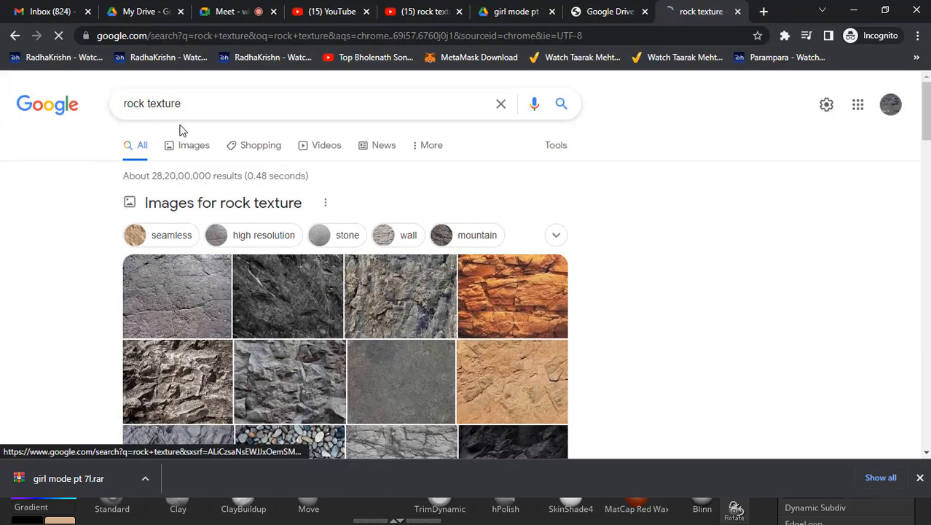
- Refine the search to "rock seamless texture" and show the image results
left_click(149, 103)
type("sea")
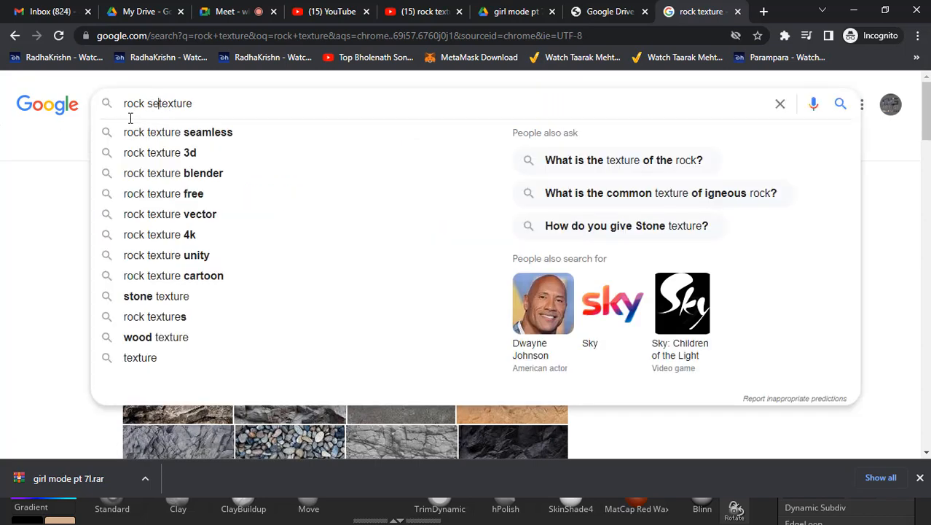
type("m")
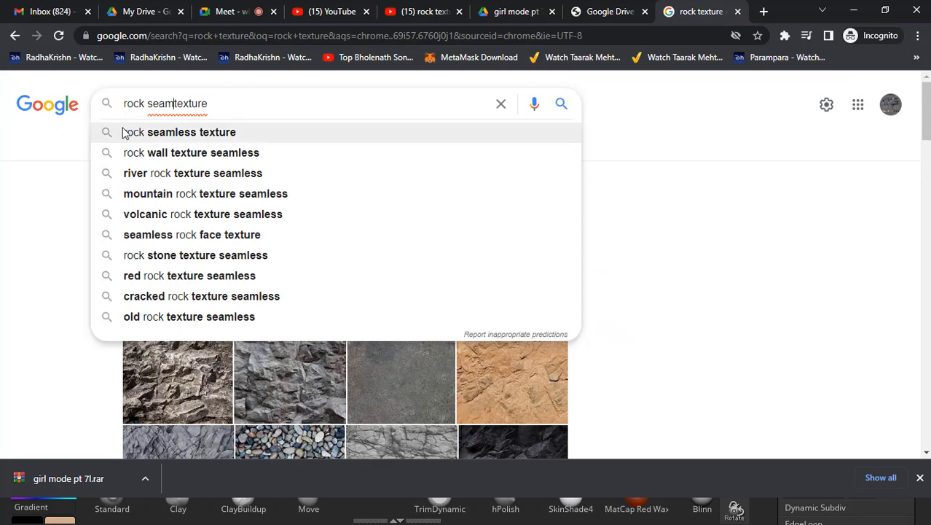
type("less")
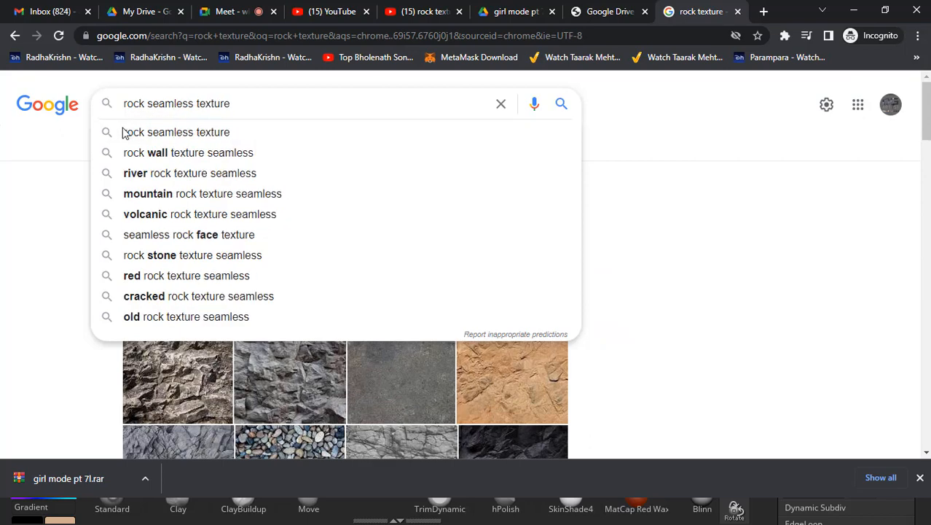
left_click(124, 132)
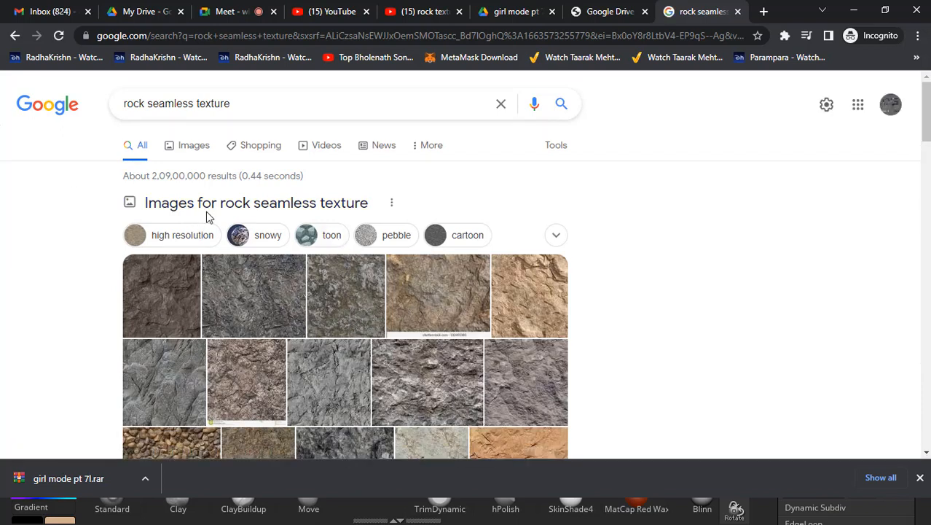
left_click(192, 155)
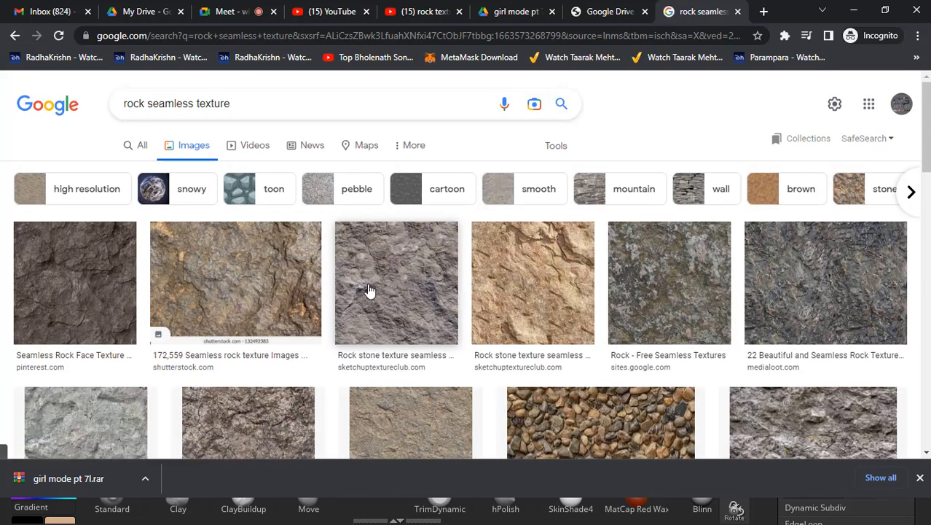
- Open the grey-green "Rock - Free Seamless Textures" image result in a new tab and view it
middle_click(664, 291)
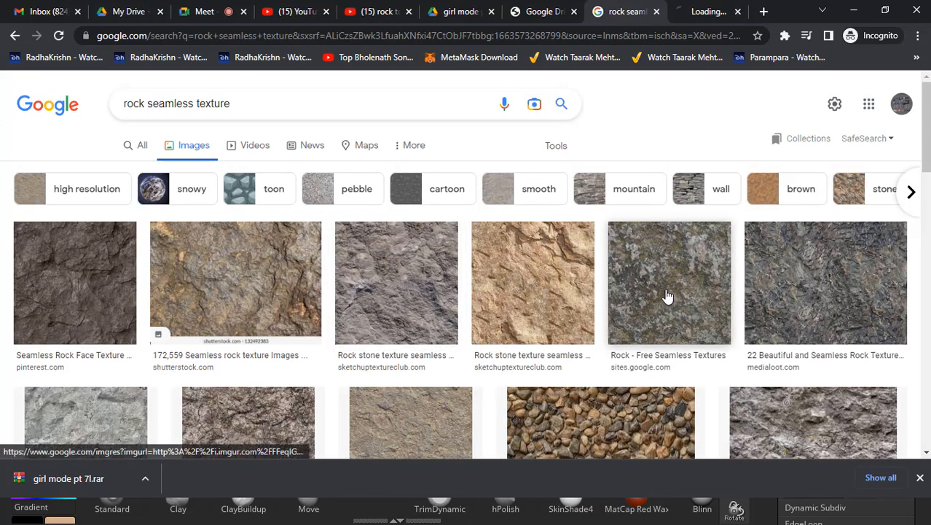
scroll(665, 292, "down", 1)
scroll(665, 295, "down", 1)
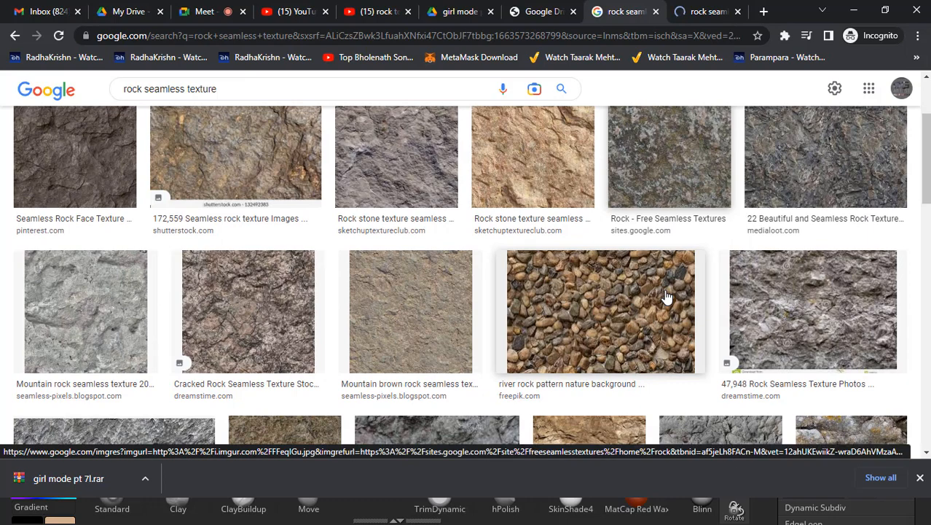
left_click(701, 12)
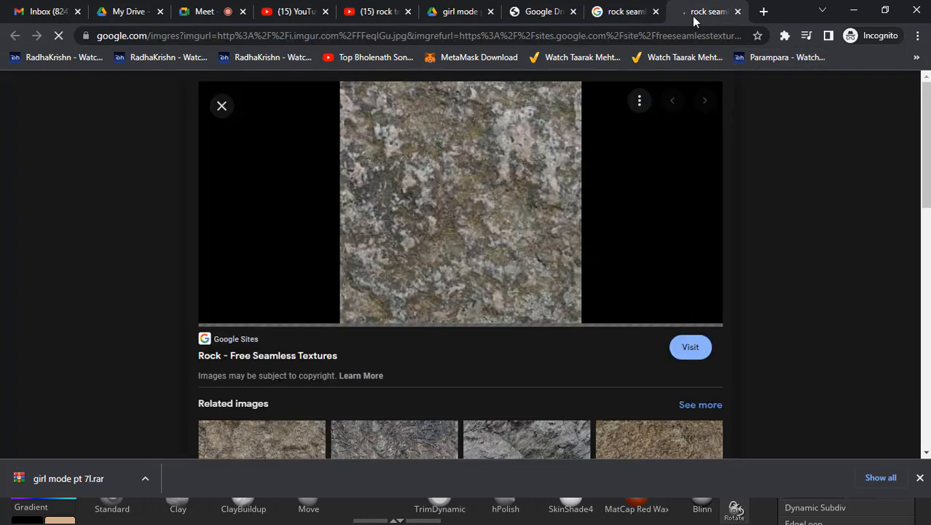
- Start saving the rock texture image and create a folder named rock on the Desktop as its location
right_click(473, 140)
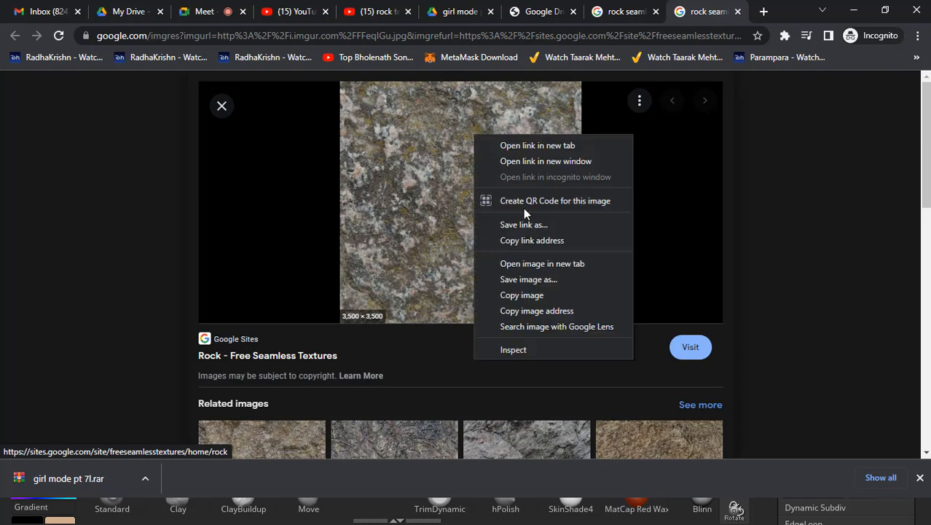
left_click(528, 279)
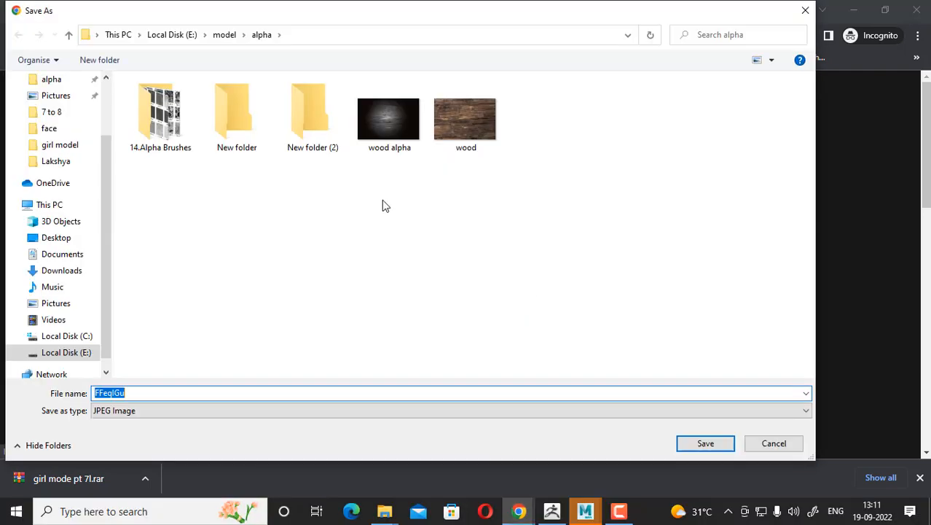
scroll(44, 140, "up", 2)
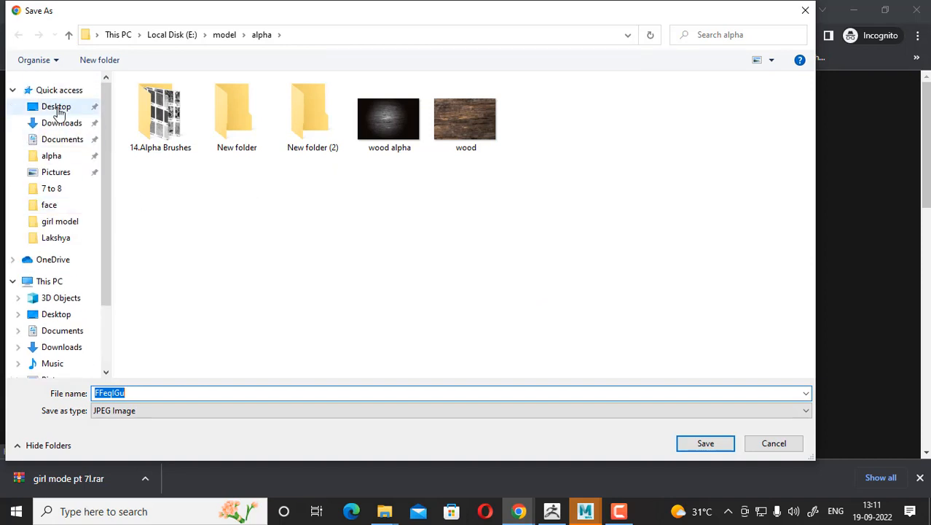
left_click(56, 106)
left_click(112, 61)
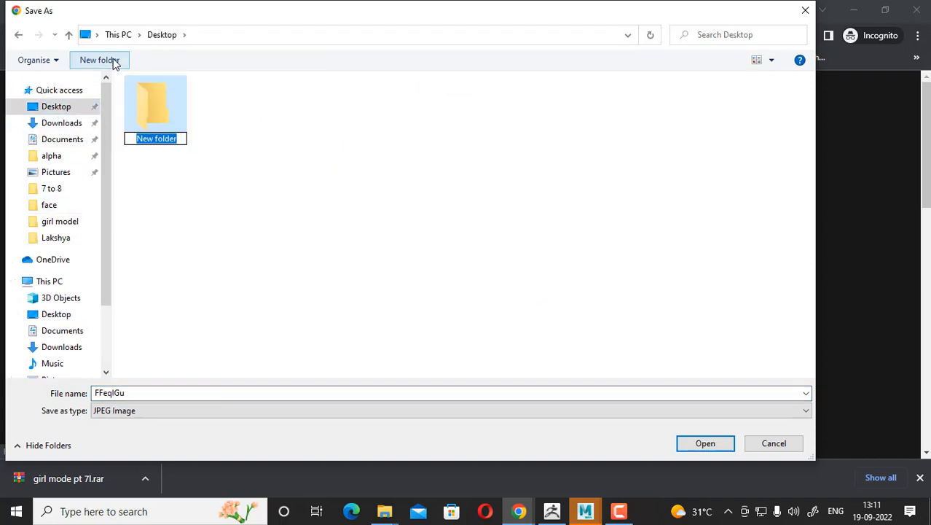
type("r")
key("Return")
key("Return")
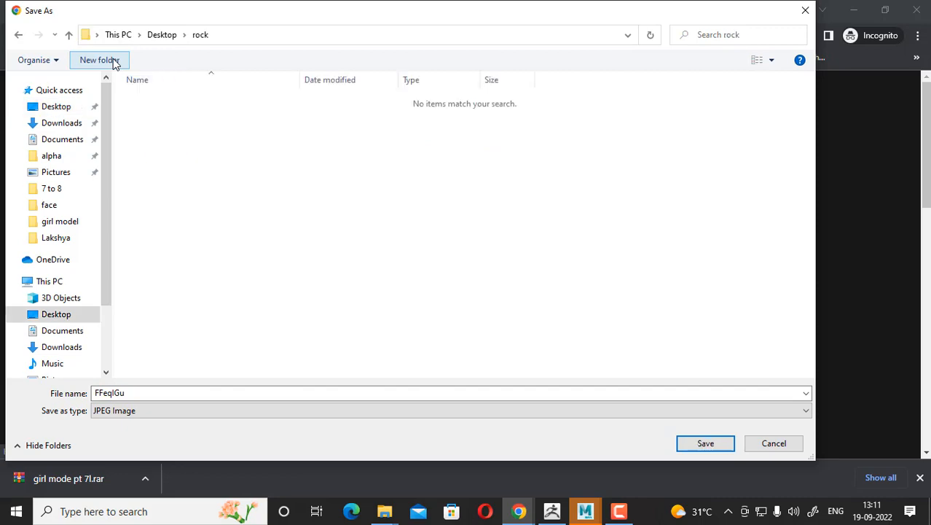
- Try to save the image as a JPEG named tex in the rock folder
left_click(159, 394)
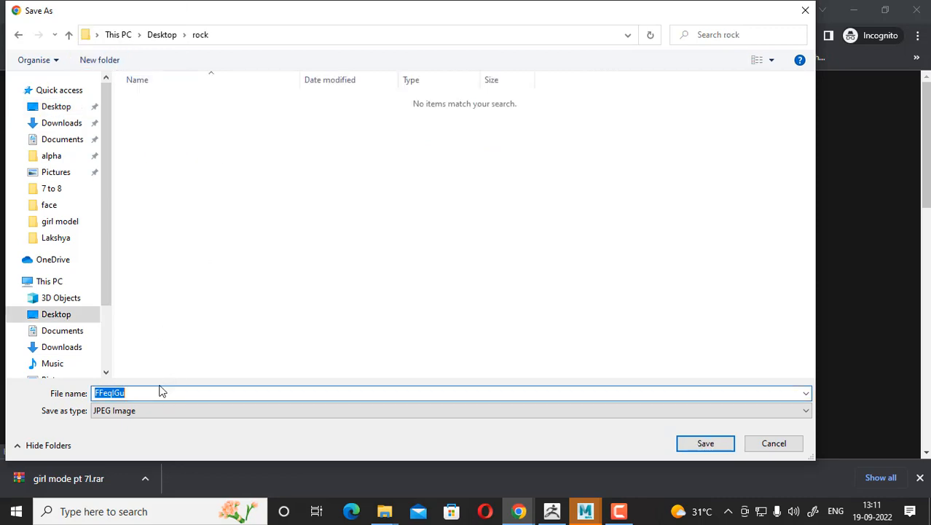
type("tex")
key("Return")
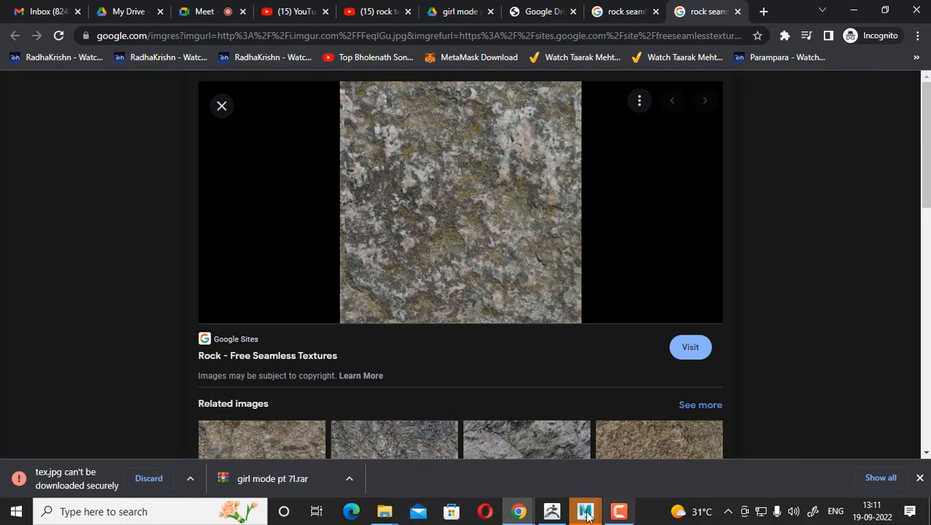
- Switch to ZBrush, select the Standard brush and browse to the Desktop's rock folder for a texture to import
left_click(585, 512)
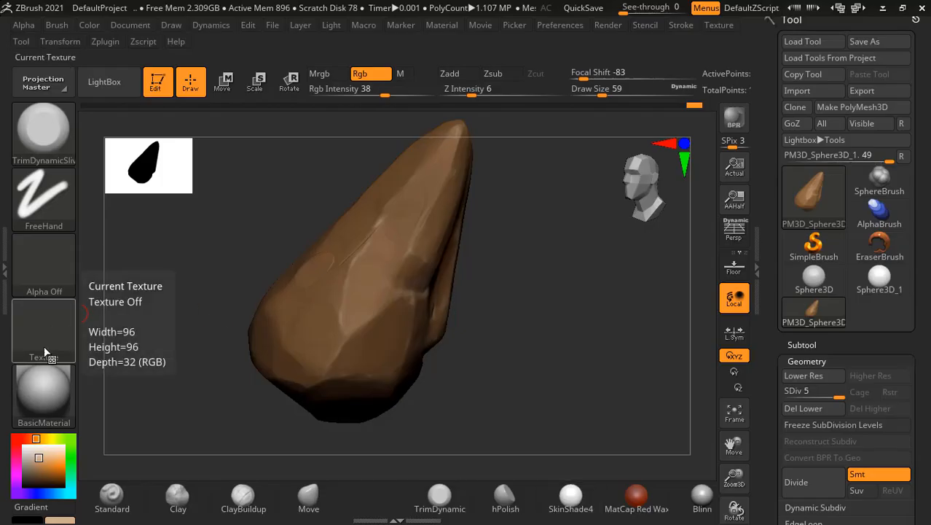
left_click(111, 495)
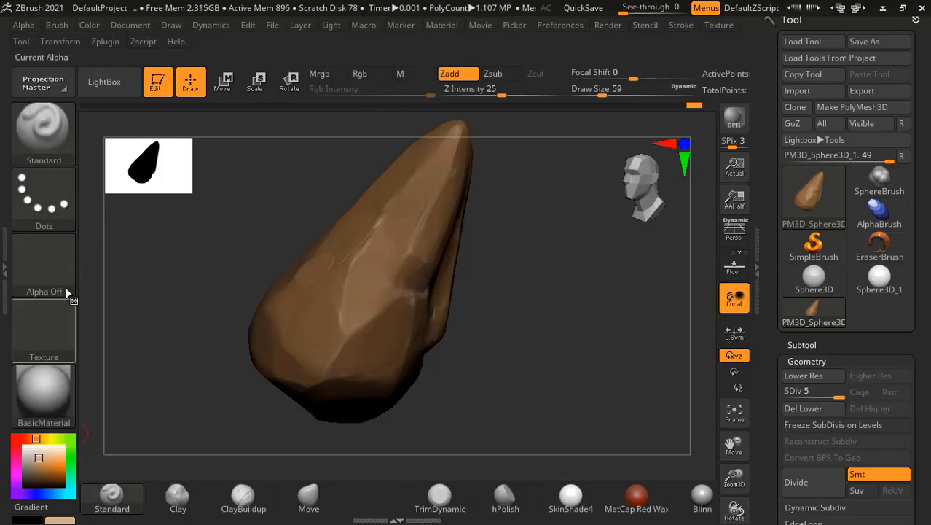
left_click(45, 329)
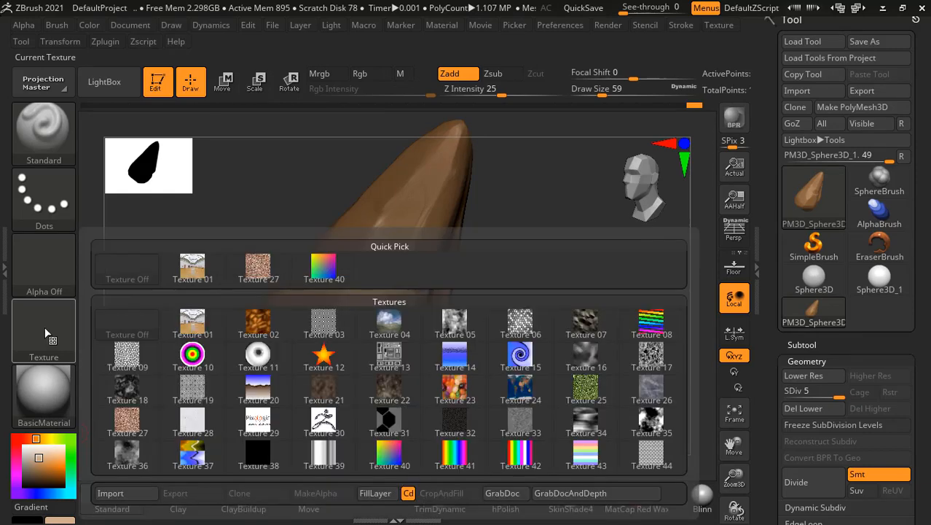
left_click(142, 495)
scroll(135, 168, "up", 1)
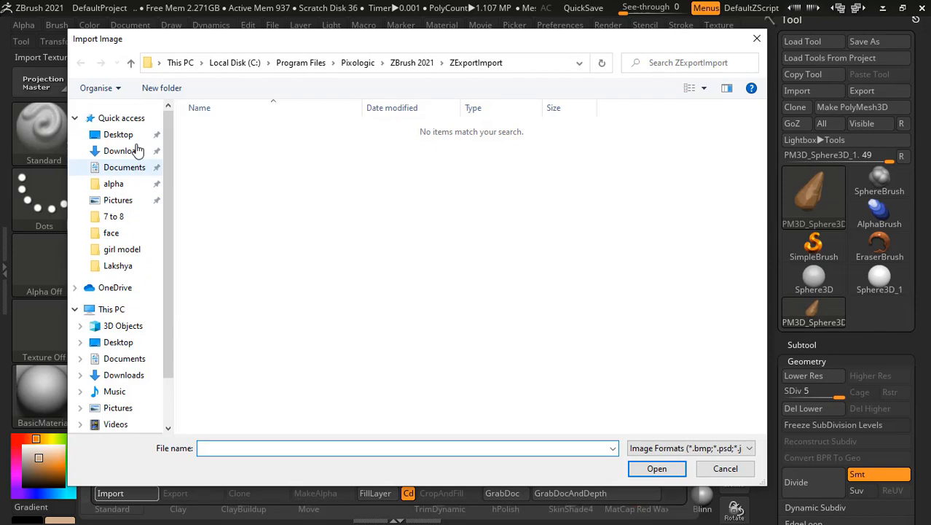
left_click(120, 135)
double_click(211, 137)
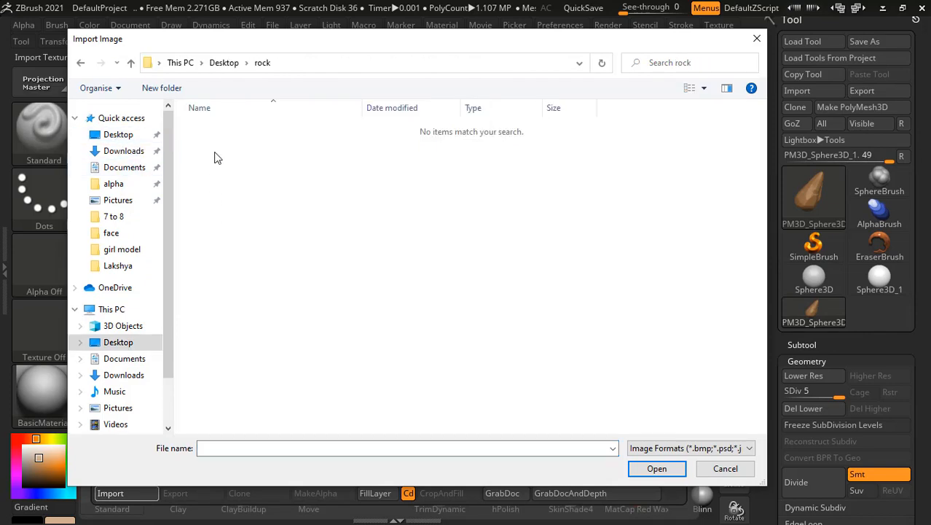
- Switch back to Chrome and open the source page of the rock texture image in a new tab
key("alt+Tab")
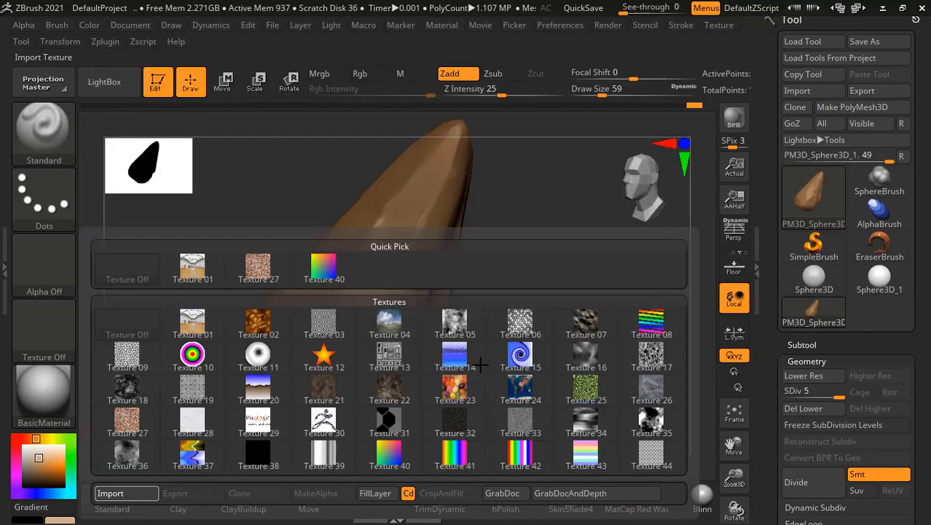
key("alt+Tab")
left_click(483, 157)
left_click(496, 192)
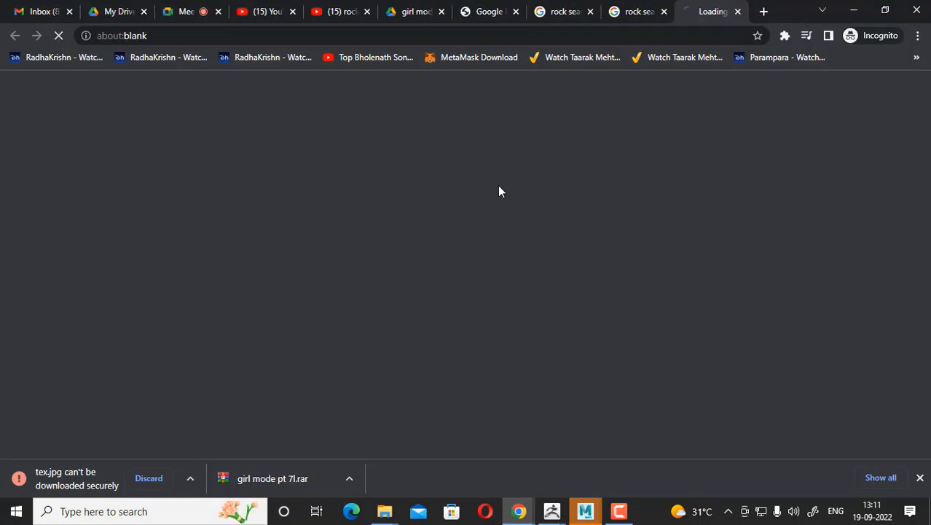
- Return to the rock seamless texture image results and open a brown rock result and a dark stone result in new tabs
left_click(647, 11)
left_click(566, 12)
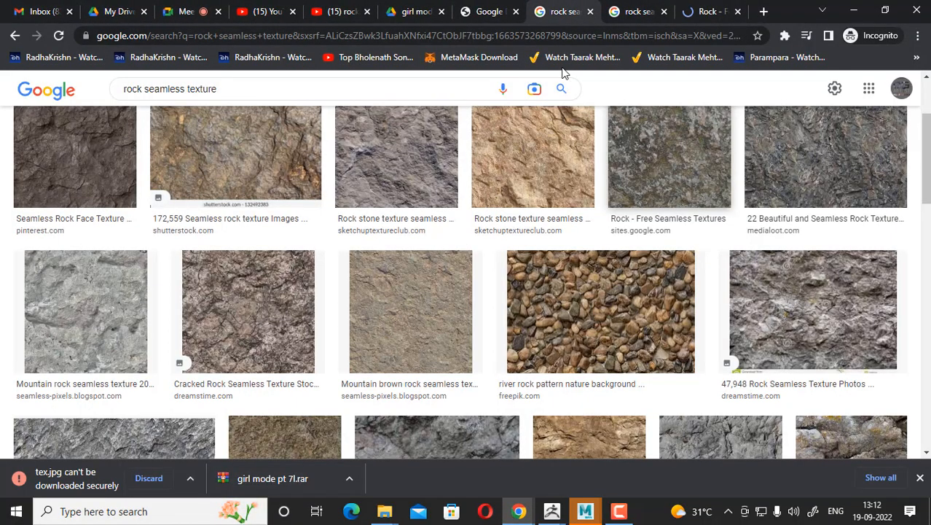
scroll(408, 299, "down", 2)
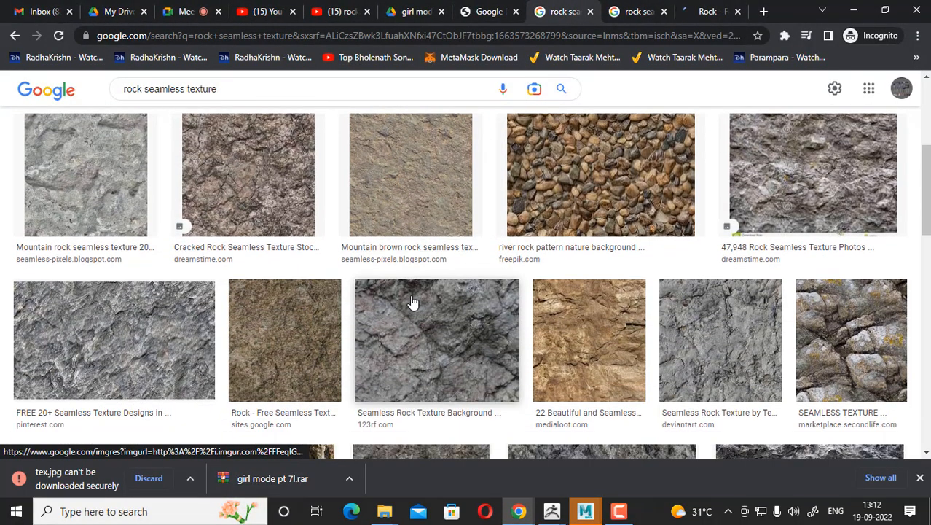
scroll(295, 350, "up", 1)
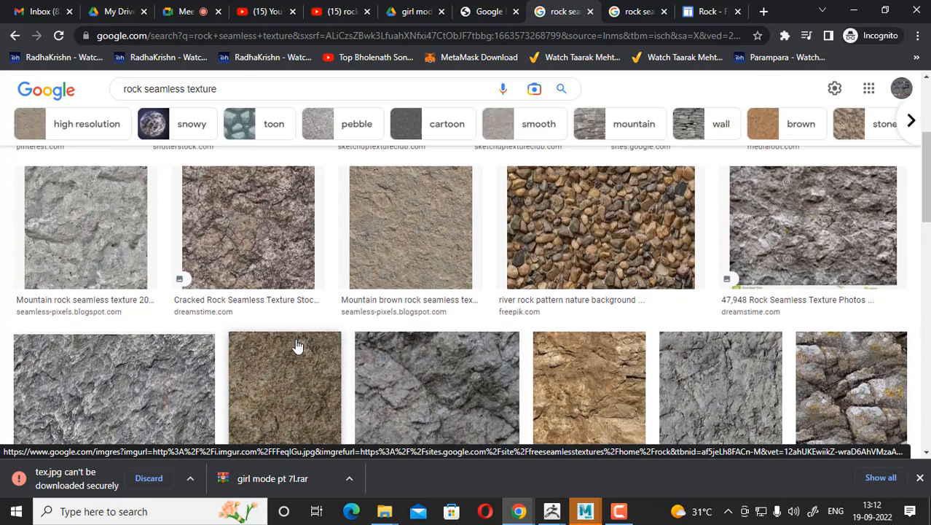
right_click(287, 376)
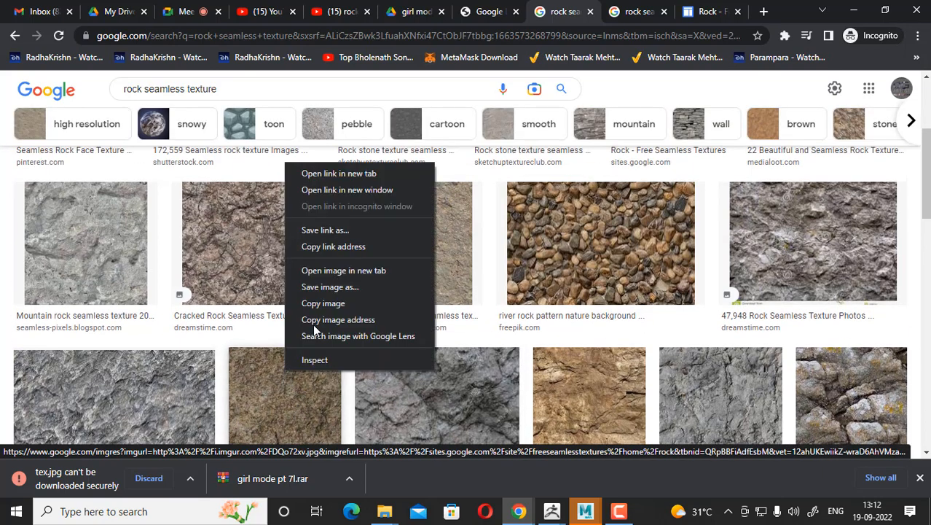
left_click(350, 172)
scroll(627, 357, "down", 3)
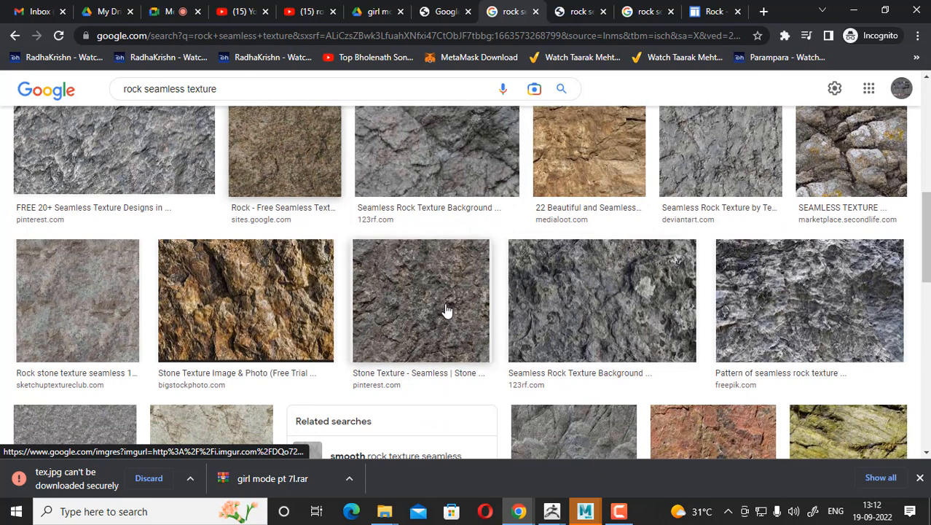
right_click(445, 306)
left_click(503, 108)
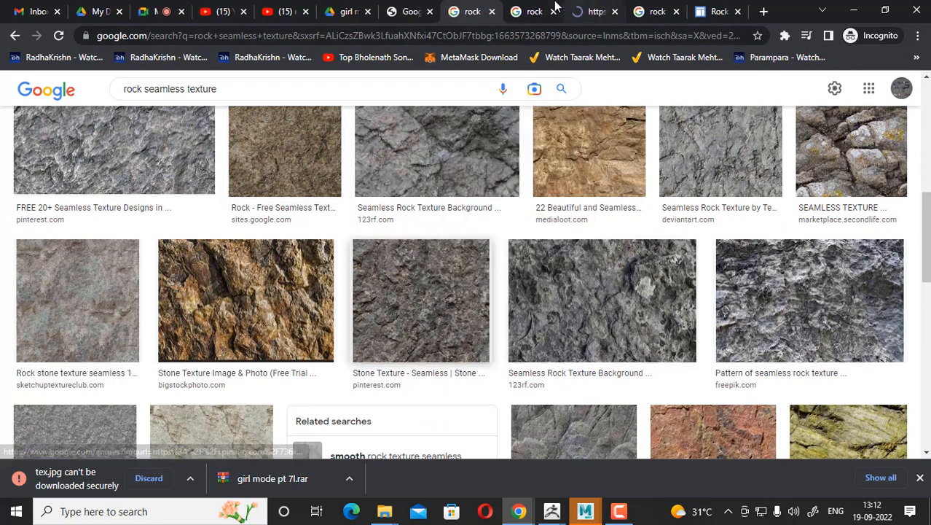
- Review the opened texture tabs and open the Mossy Granite Stone image full size from the Free Seamless Textures rock page
left_click(536, 15)
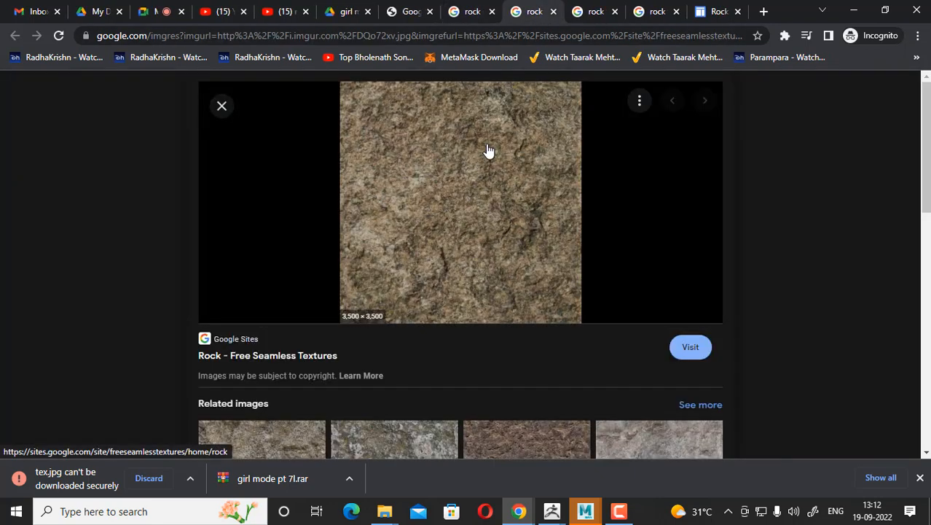
left_click(489, 151)
left_click(597, 14)
left_click(665, 13)
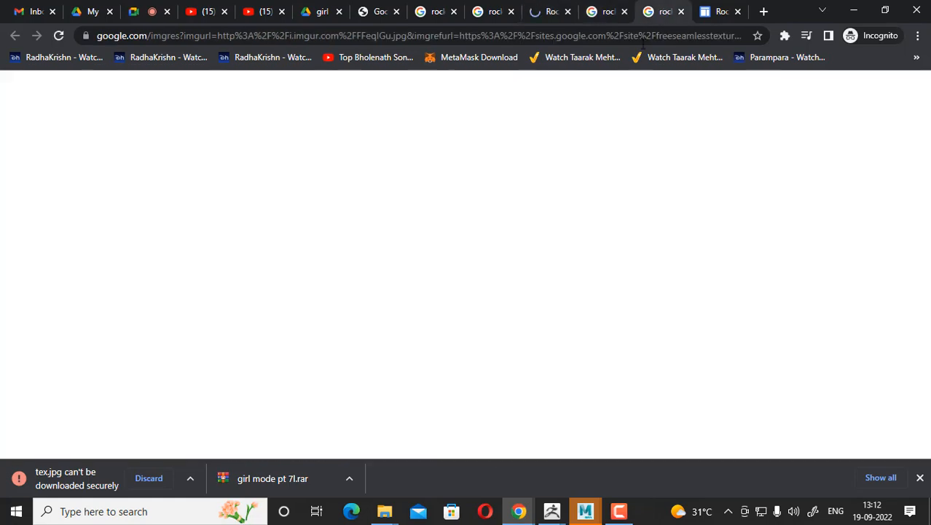
left_click(715, 12)
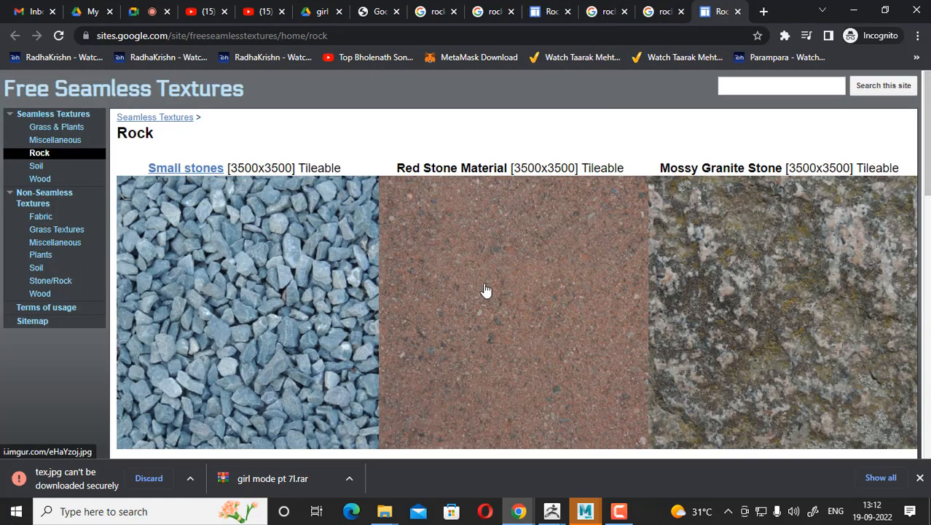
scroll(486, 290, "down", 5)
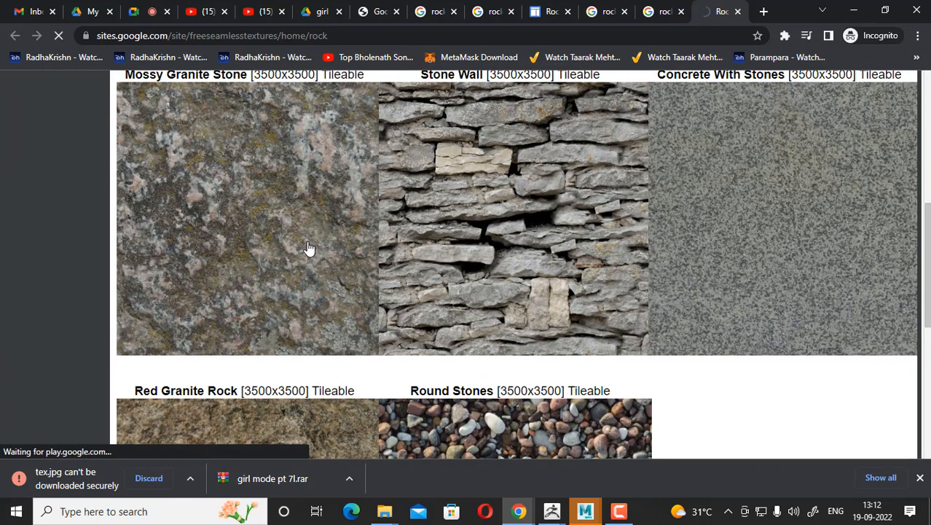
left_click(309, 248)
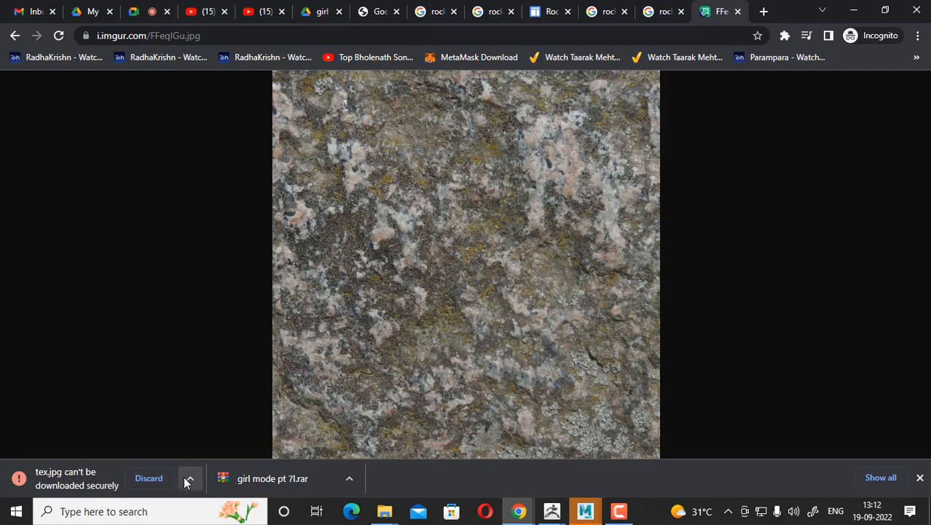
- Keep the blocked tex.jpg download, switch to ZBrush and import tex from the Desktop's rock folder as a texture
left_click(190, 478)
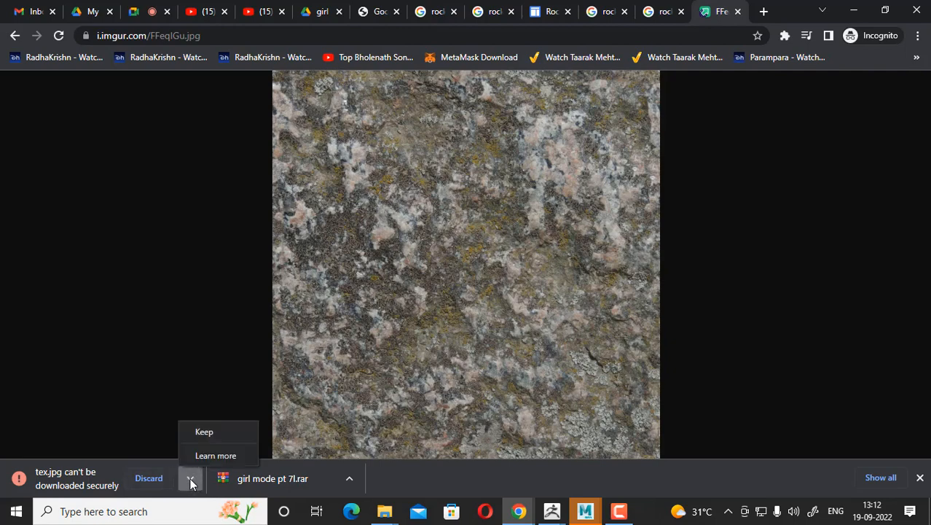
left_click(228, 436)
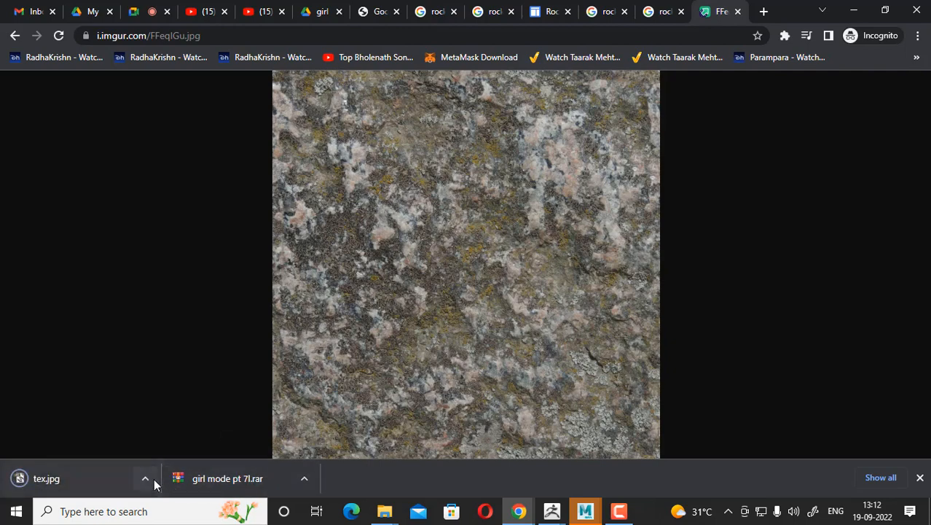
left_click(554, 516)
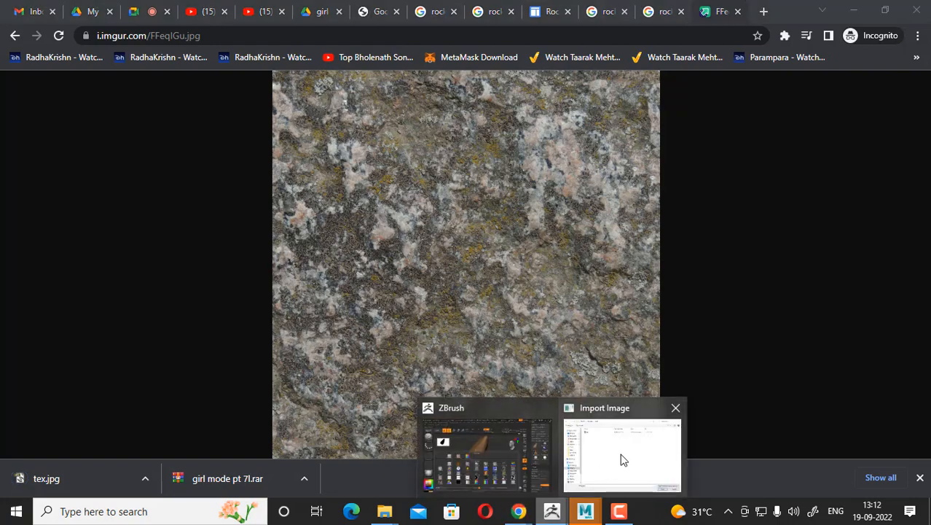
left_click(623, 455)
left_click(211, 130)
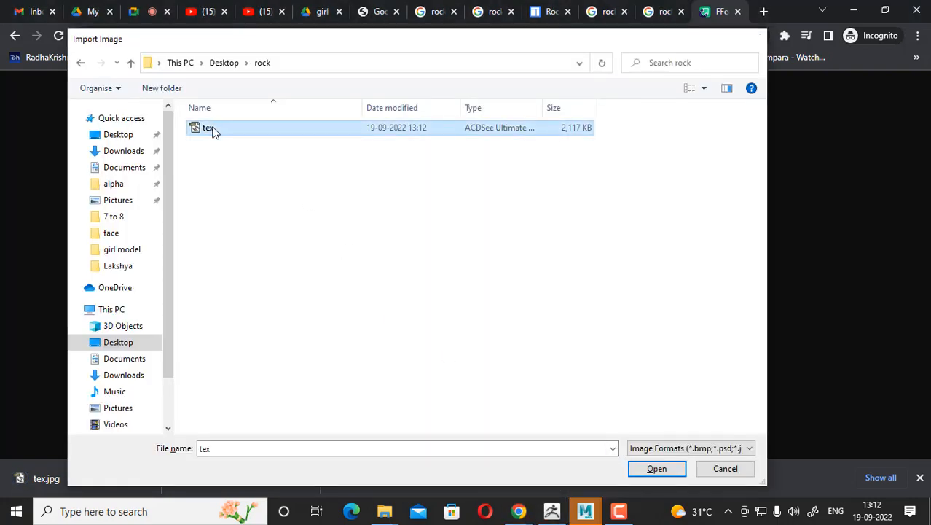
left_click(520, 512)
left_click(551, 514)
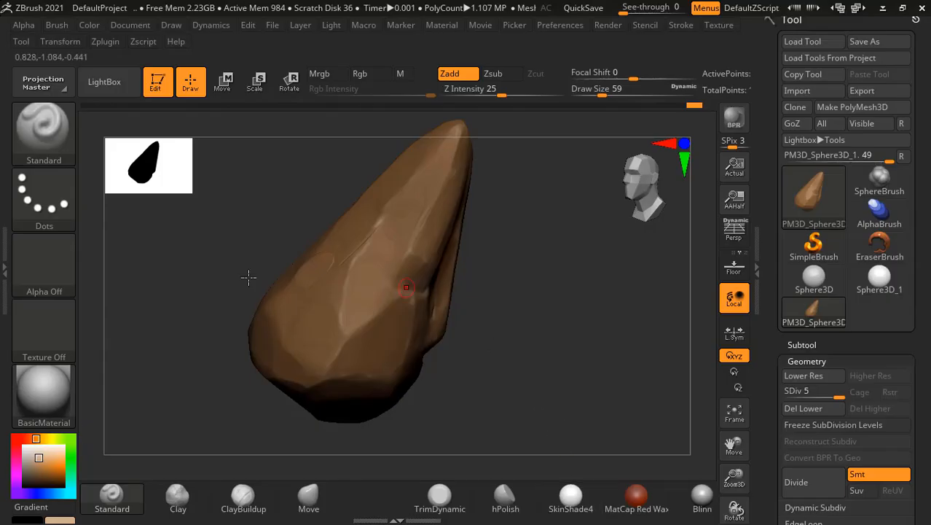
- Select the imported tex image as the Standard brush's current texture
left_click_drag(637, 406, 585, 339)
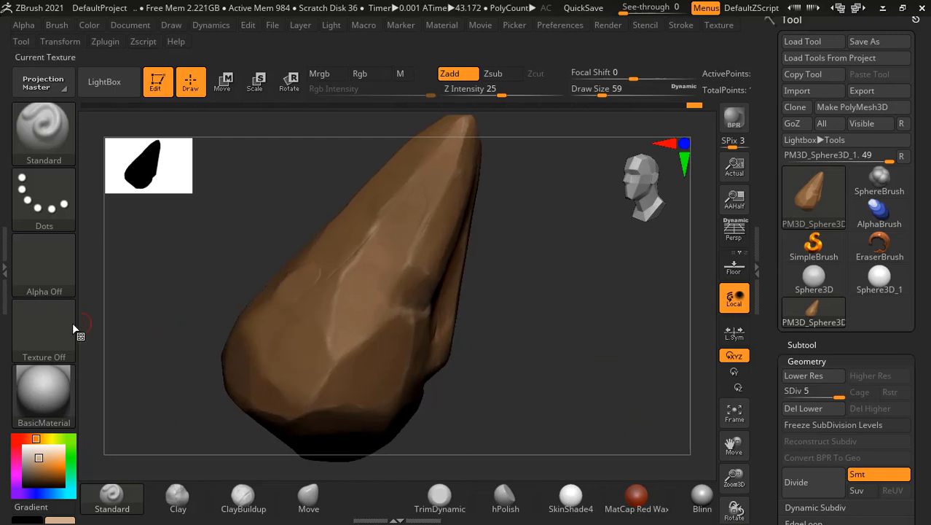
left_click(54, 324)
left_click(388, 268)
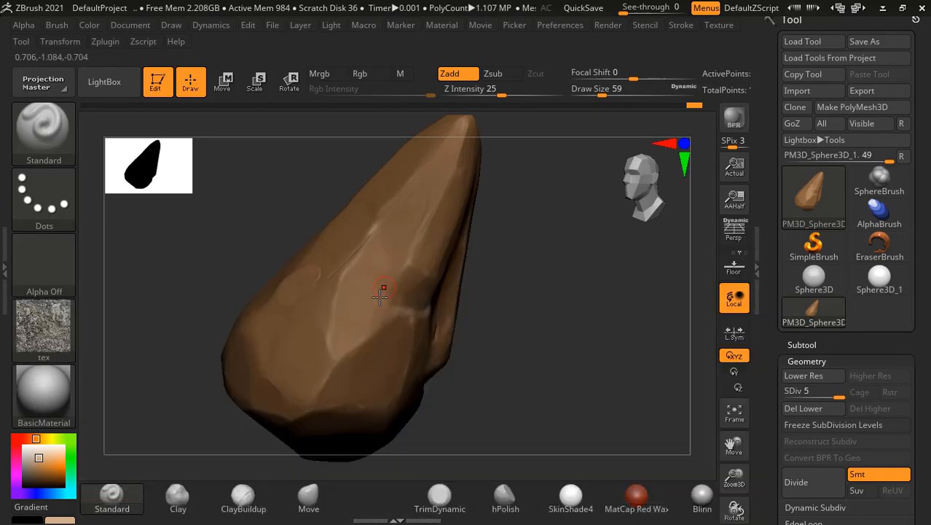
- Set the Standard brush to paint colour only, with Rgb on and Zadd off, and undo the trial strokes
left_click_drag(354, 340, 361, 350)
key("ctrl+z")
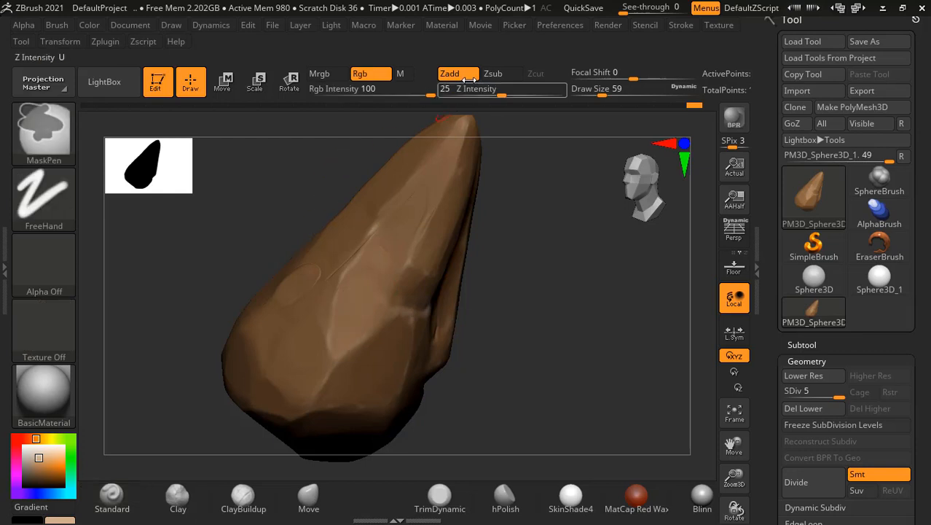
left_click(463, 77)
left_click(359, 74)
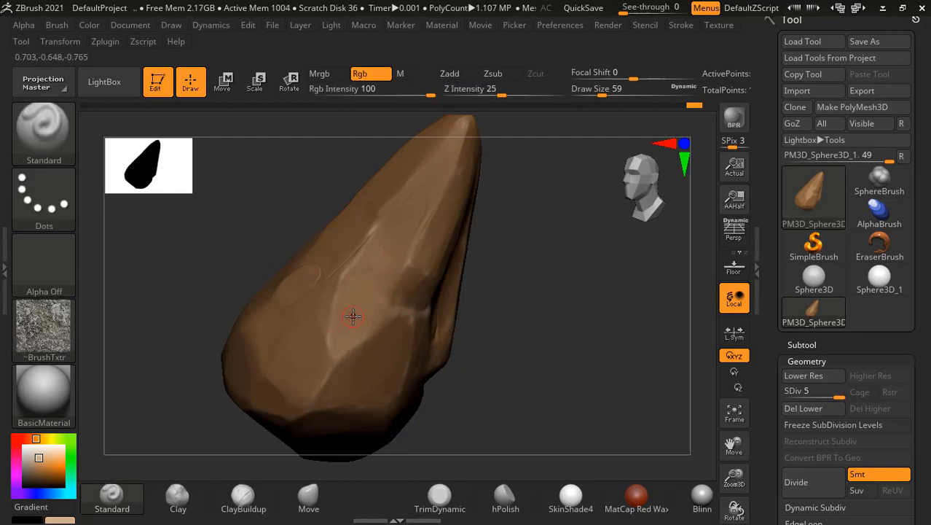
key("ctrl+z")
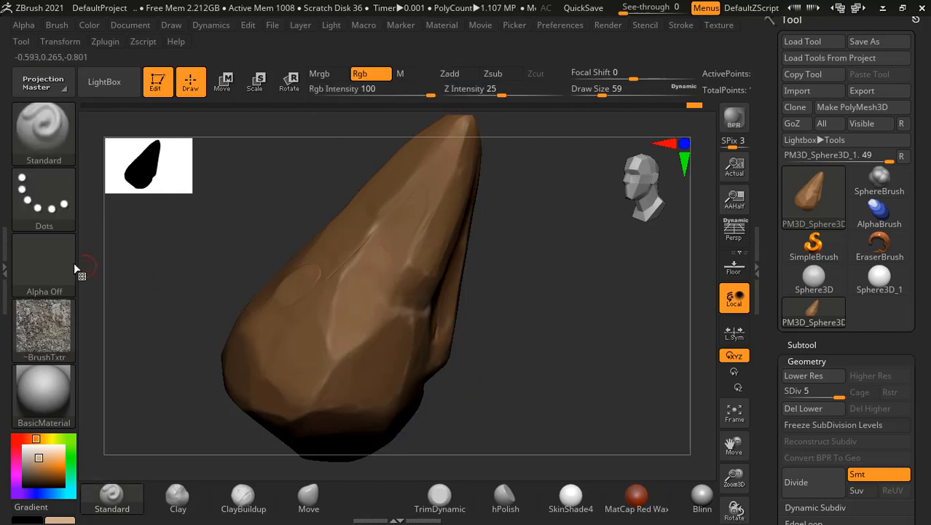
left_click(55, 265)
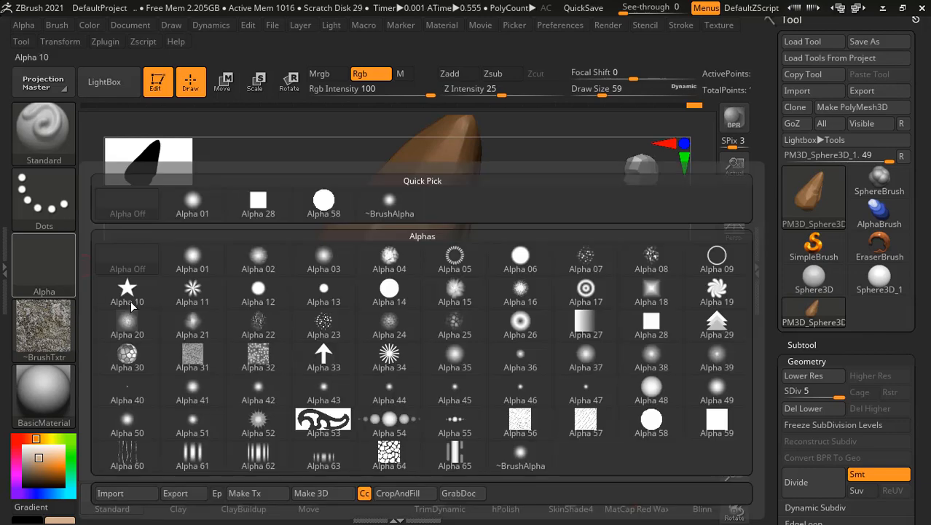
mouse_move(557, 284)
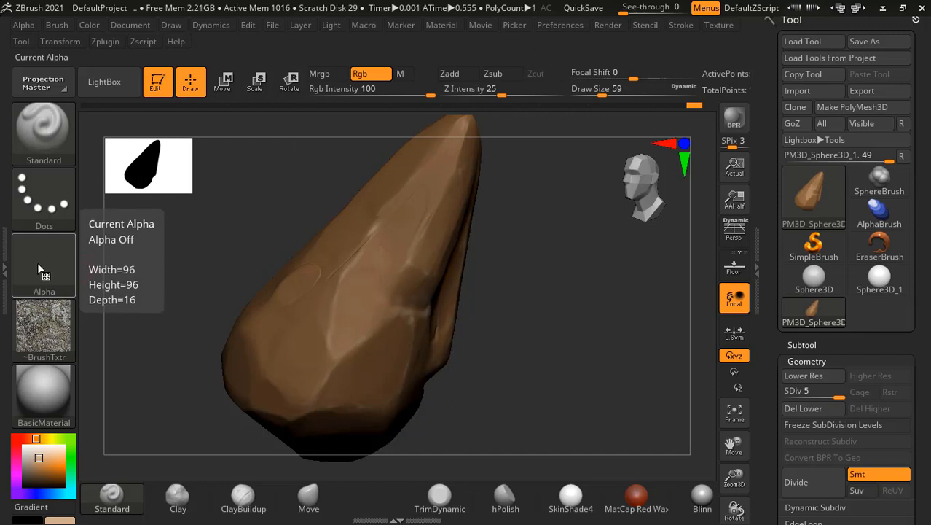
- Switch to File Explorer, go to the Desktop's rock folder and open the tex image with another program
key("alt+Tab")
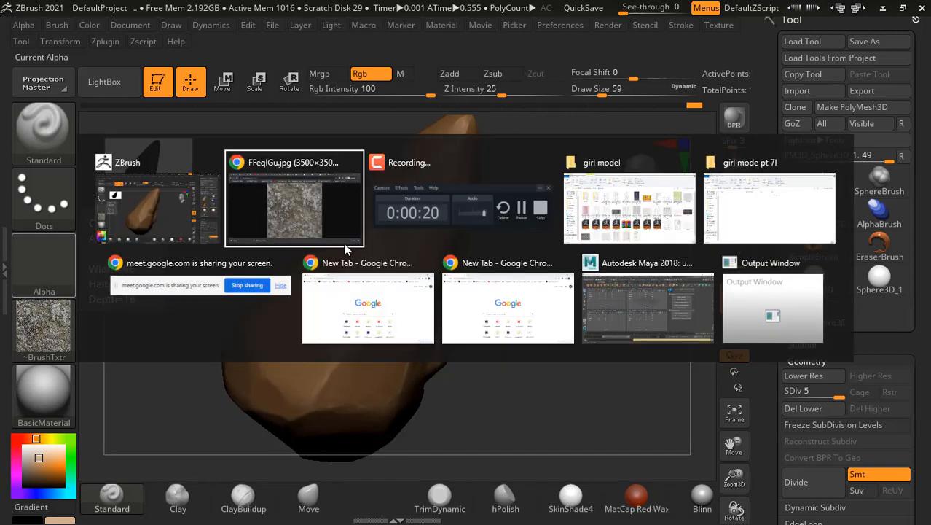
left_click(747, 191)
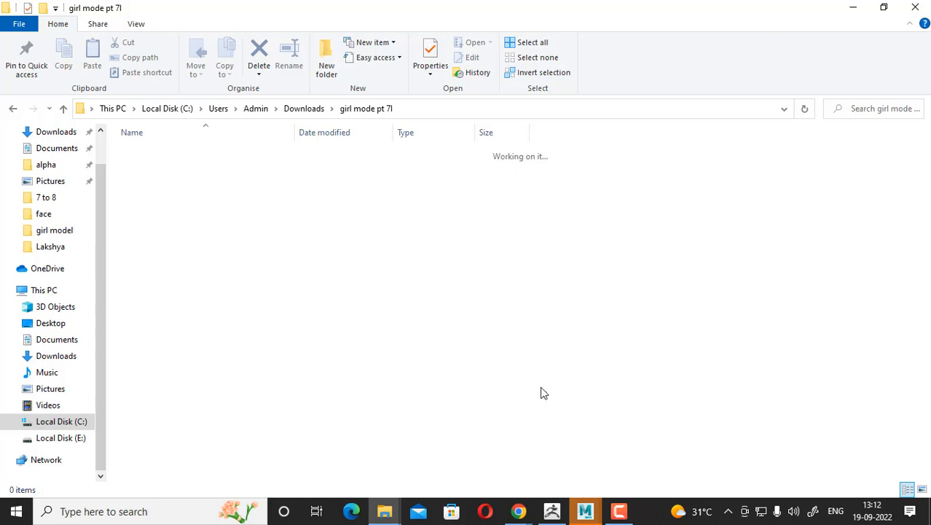
scroll(40, 175, "up", 1)
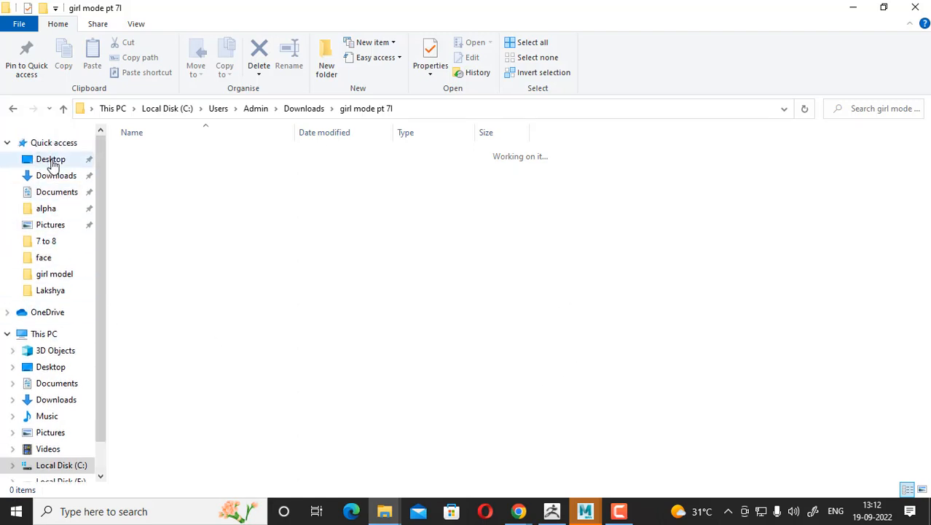
left_click(51, 161)
double_click(179, 191)
left_click(175, 178)
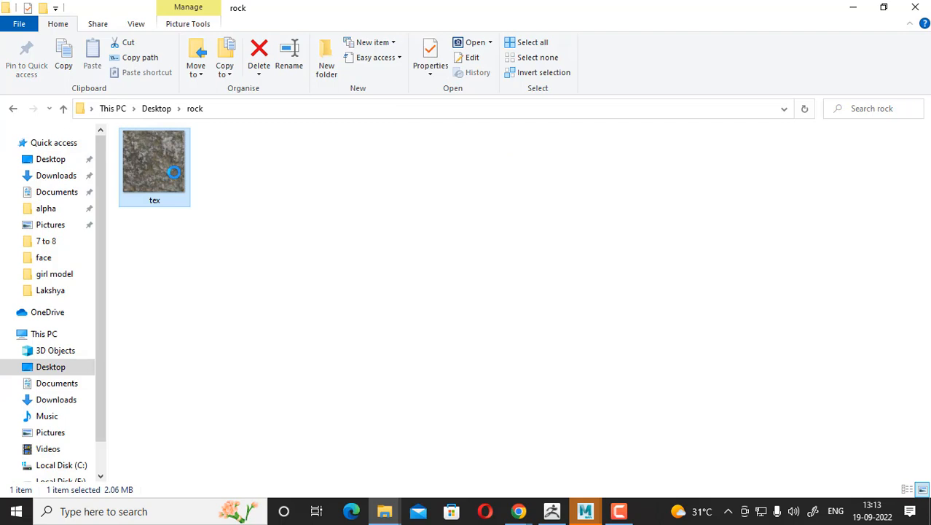
right_click(174, 172)
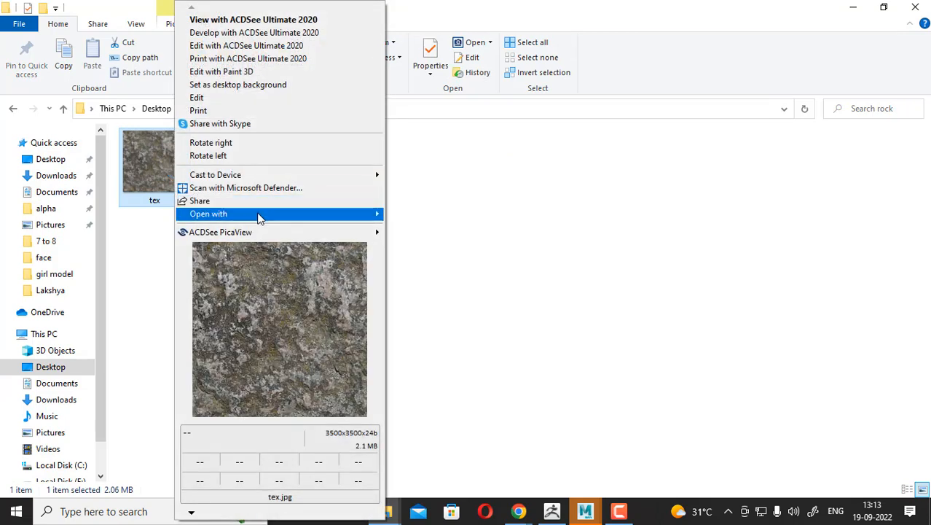
mouse_move(259, 217)
left_click(422, 230)
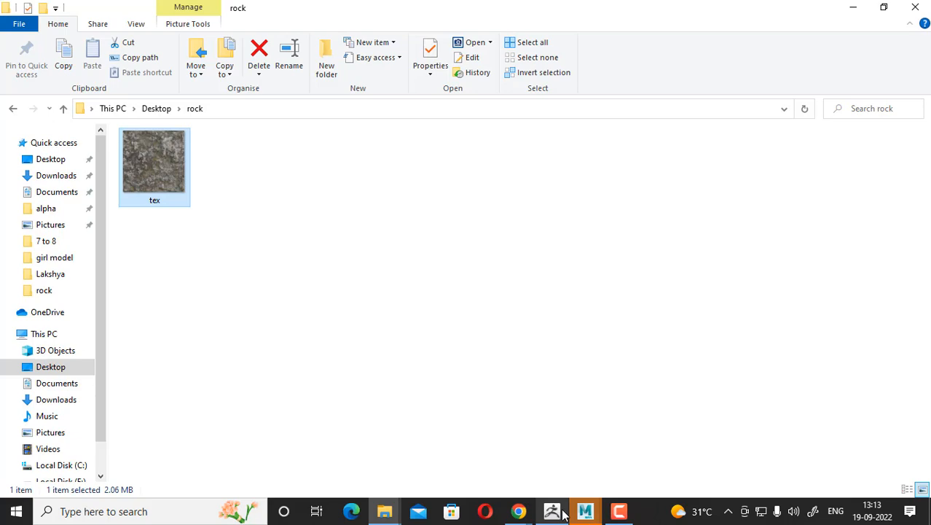
- Switch back to ZBrush and set the Standard brush's stroke to DragRect
mouse_move(561, 514)
left_click(557, 444)
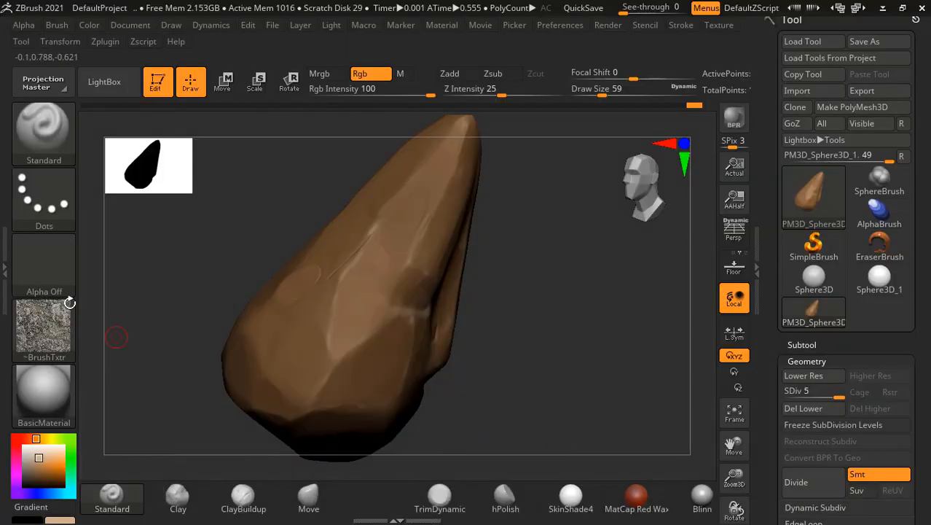
left_click(50, 191)
left_click(194, 208)
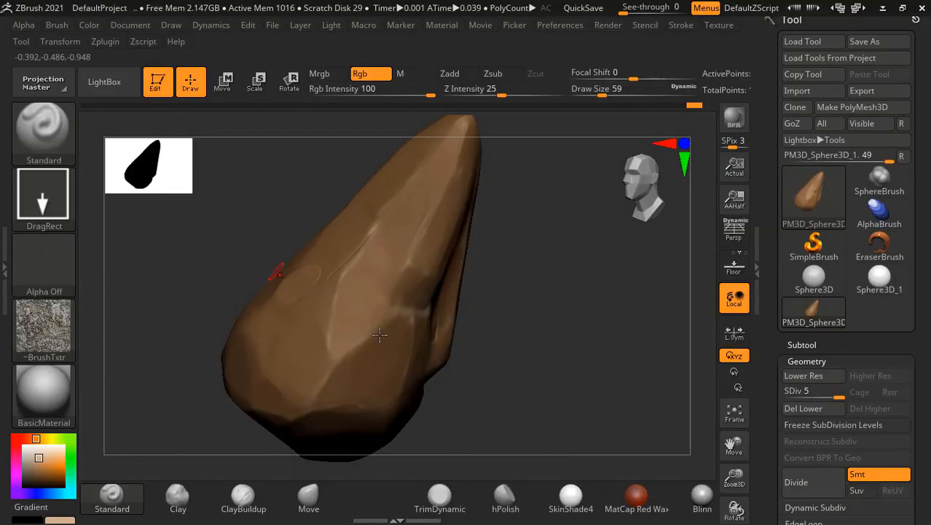
- Try stamping the tex texture onto the rock's front face and upper part, and undo the stamps
mouse_move(360, 306)
left_mouse_down()
mouse_move(334, 356)
mouse_move(339, 403)
left_mouse_up()
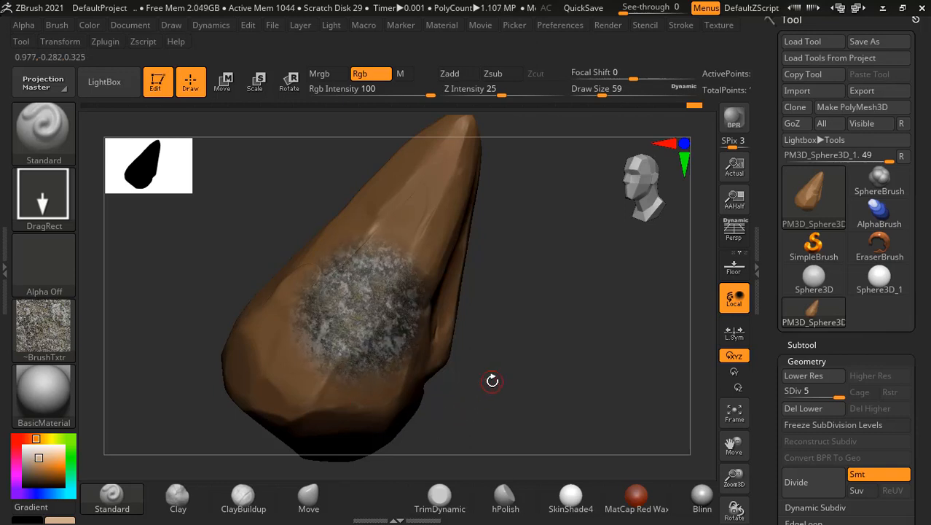
left_click_drag(557, 351, 592, 345)
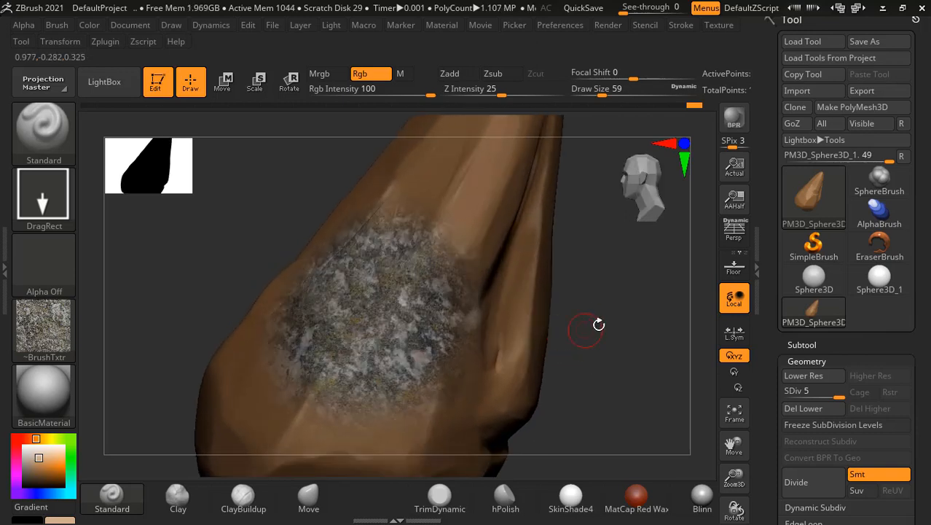
key("ctrl+z")
left_click_drag(480, 204, 477, 269)
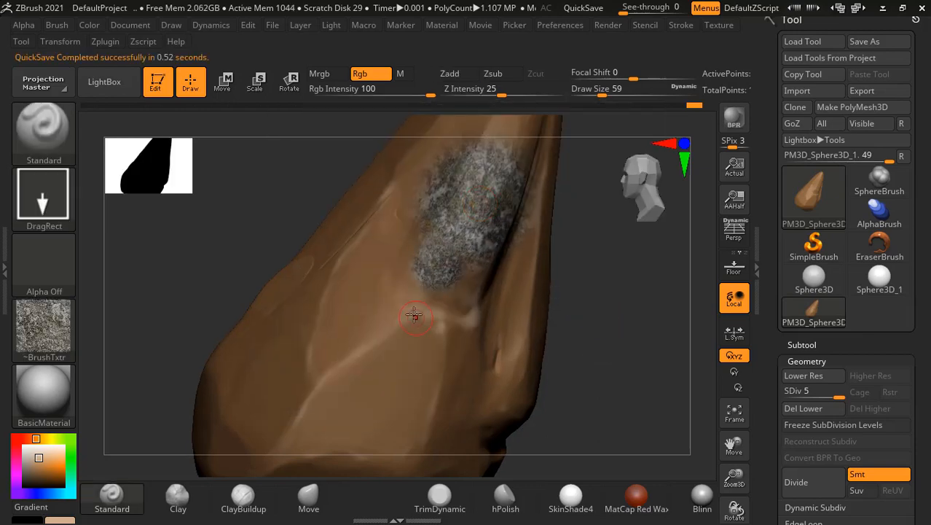
key("ctrl")
key("ctrl+z")
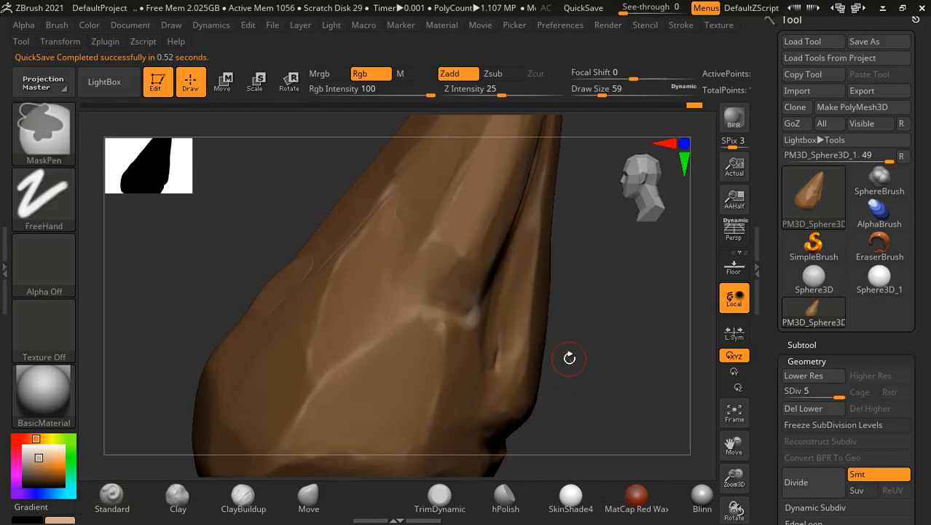
key("alt+Tab")
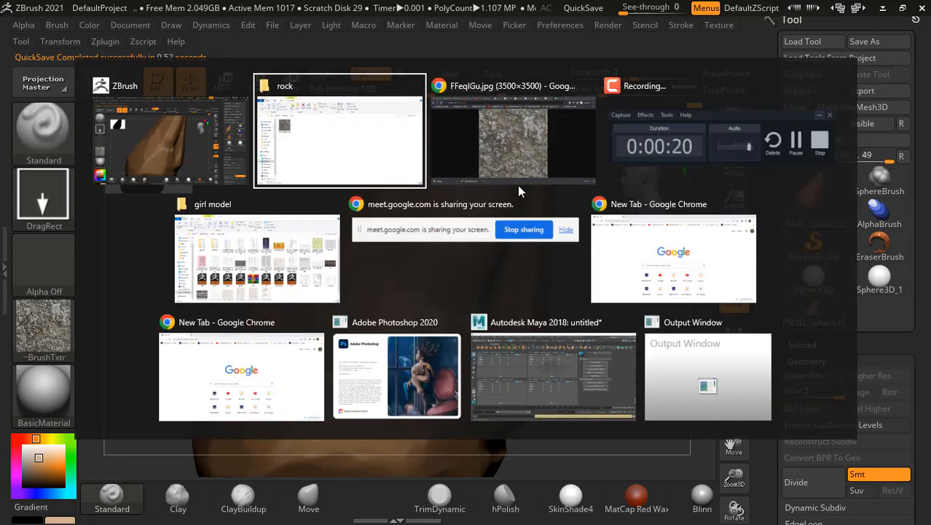
left_click(430, 375)
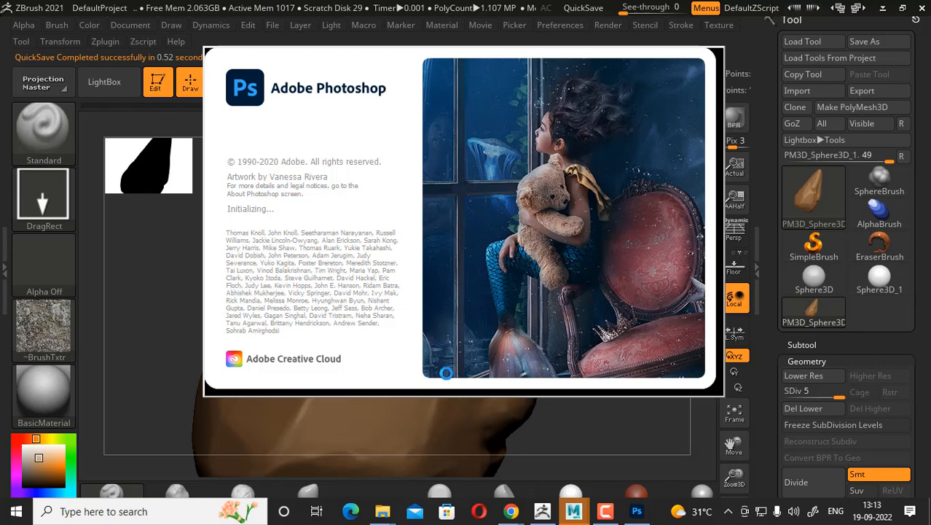
left_click(582, 436)
mouse_move(596, 392)
left_mouse_down()
mouse_move(584, 389)
mouse_move(577, 337)
mouse_move(605, 333)
mouse_move(615, 349)
mouse_move(602, 333)
left_mouse_up()
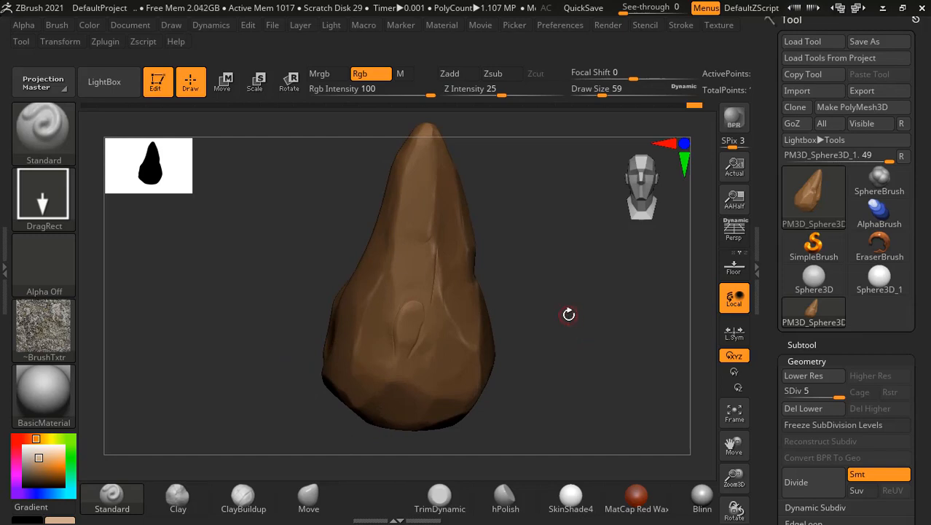
key("alt+Tab")
key("Escape")
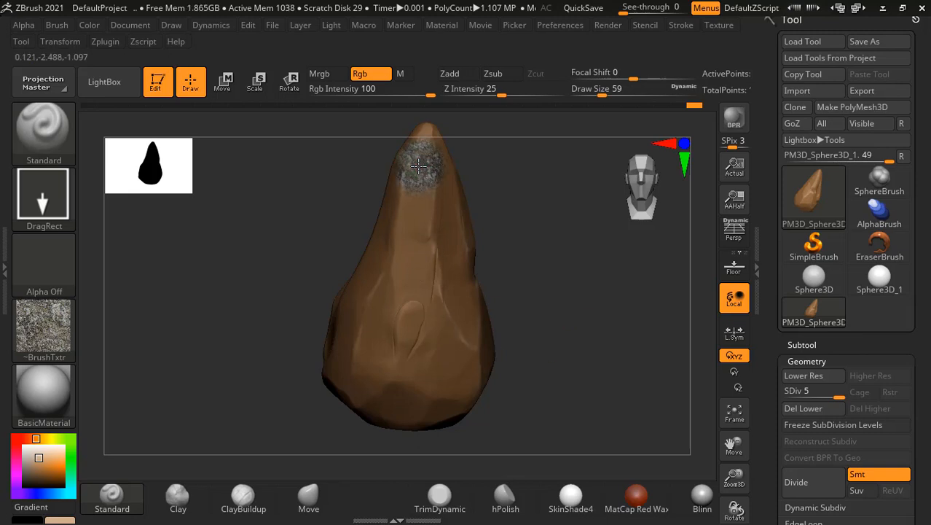
- Try stamping the rock texture in overlapping patches down the rock's front face, from near the tip to the lower body
mouse_move(503, 228)
left_mouse_down()
mouse_move(511, 235)
mouse_move(503, 237)
left_mouse_up()
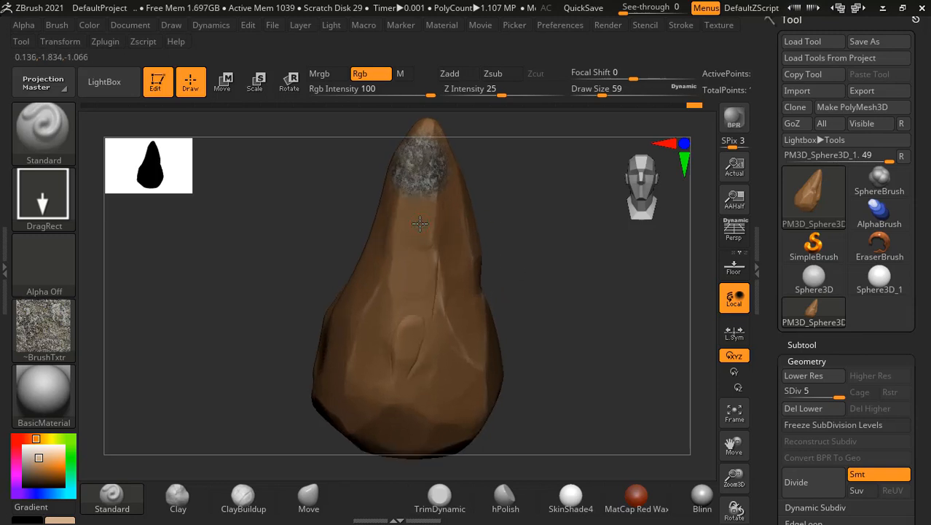
left_click_drag(420, 222, 420, 223)
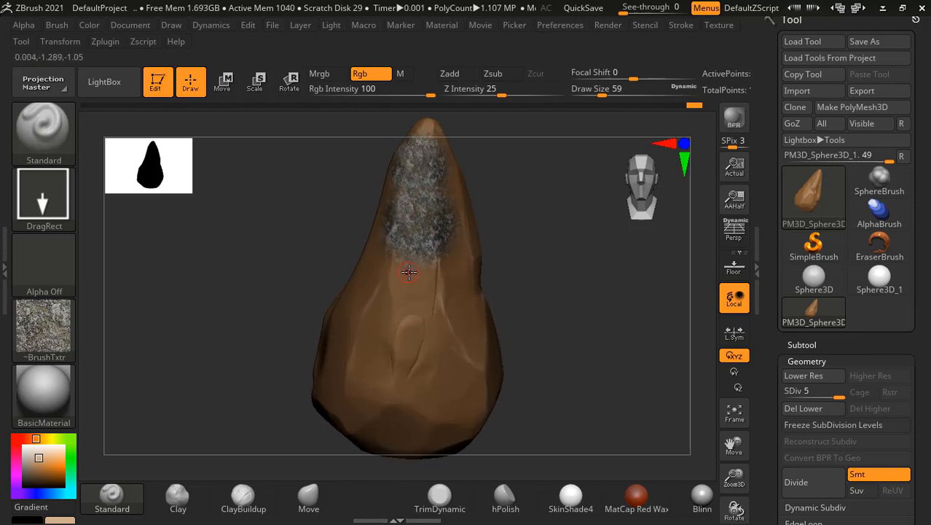
left_click_drag(409, 271, 408, 287)
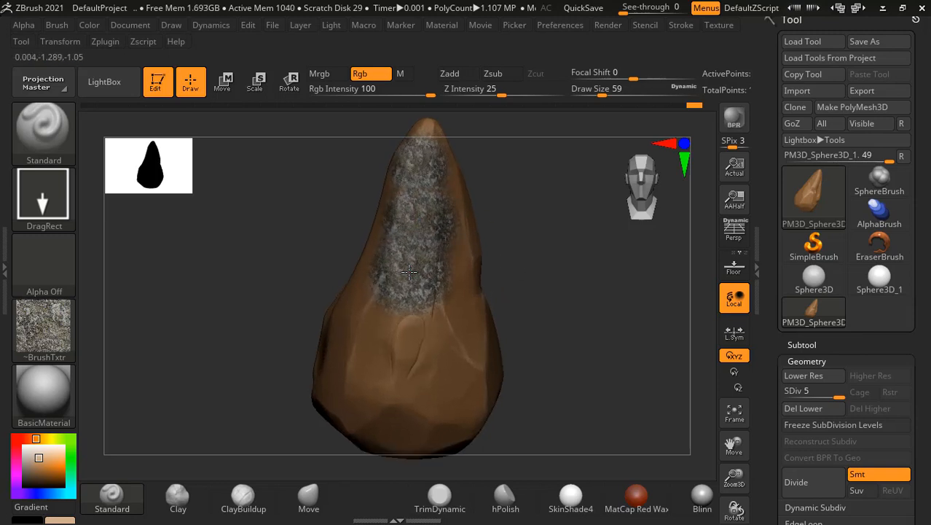
mouse_move(413, 333)
left_mouse_down()
mouse_move(373, 327)
mouse_move(364, 313)
mouse_move(373, 327)
left_mouse_up()
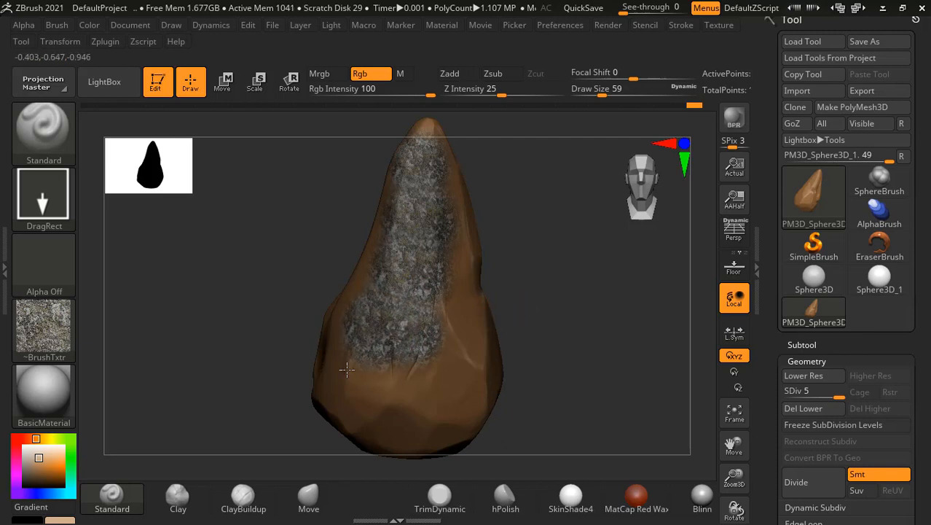
left_click_drag(544, 287, 509, 281)
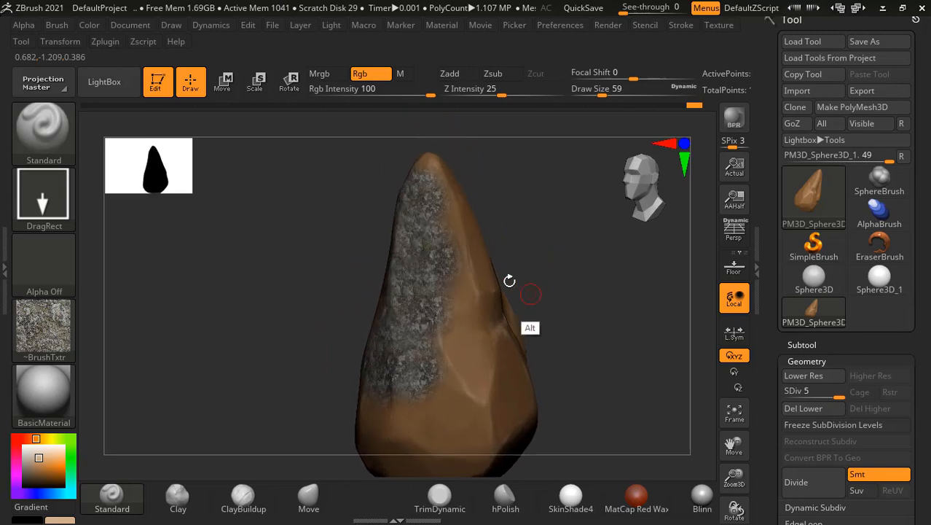
left_click_drag(604, 355, 507, 337)
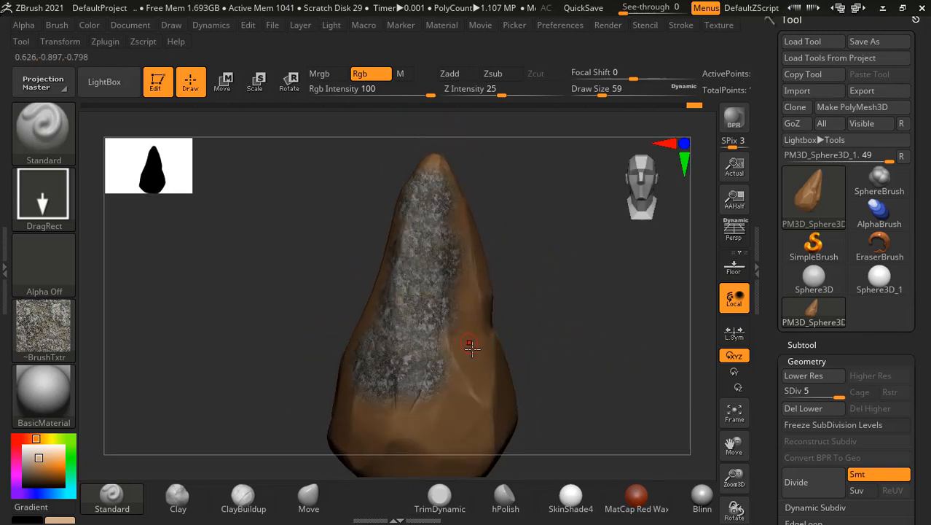
left_click_drag(569, 331, 591, 292)
left_click_drag(770, 393, 770, 316)
left_click_drag(679, 345, 619, 340)
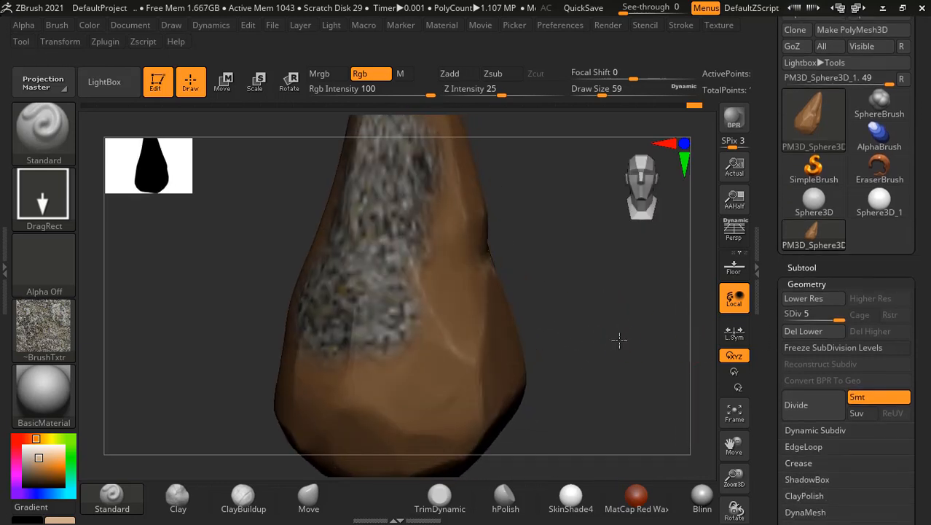
- Undo all the trial texture stamps on the rock's front face
key("ctrl+z")
key("ctrl+z")
key("ctrl+z")
key("ctrl+z")
key("ctrl+z")
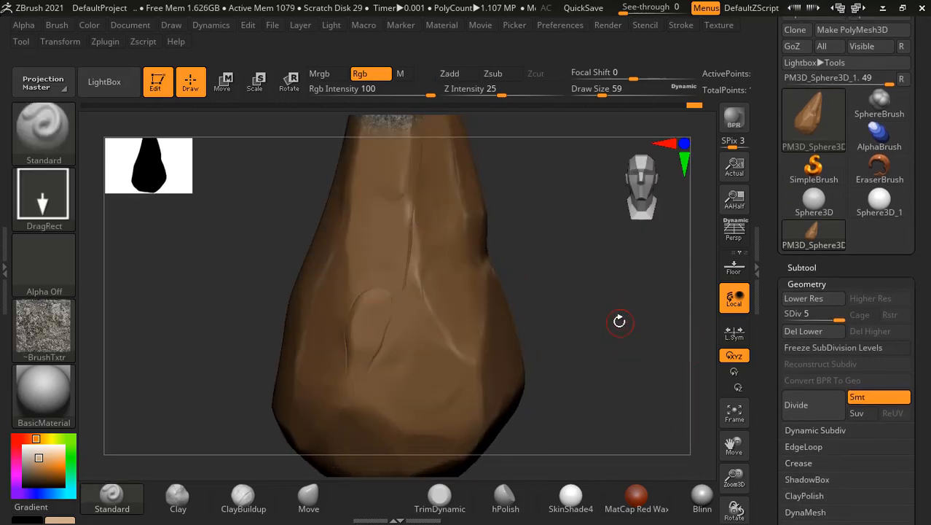
key("ctrl+z")
key("ctrl+z")
key("ctrl+z")
key("ctrl+z")
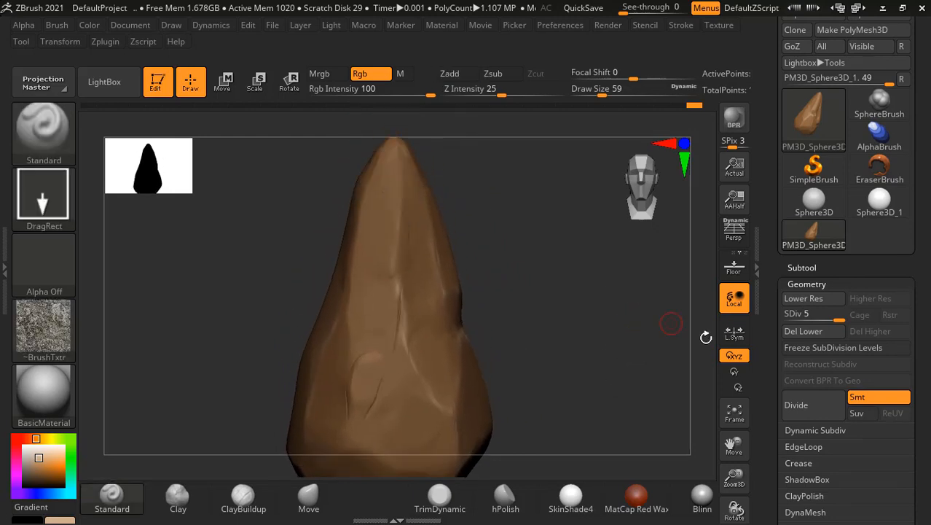
- Add a new sculpting layer to the rock for the texture painting
scroll(773, 384, "down", 5)
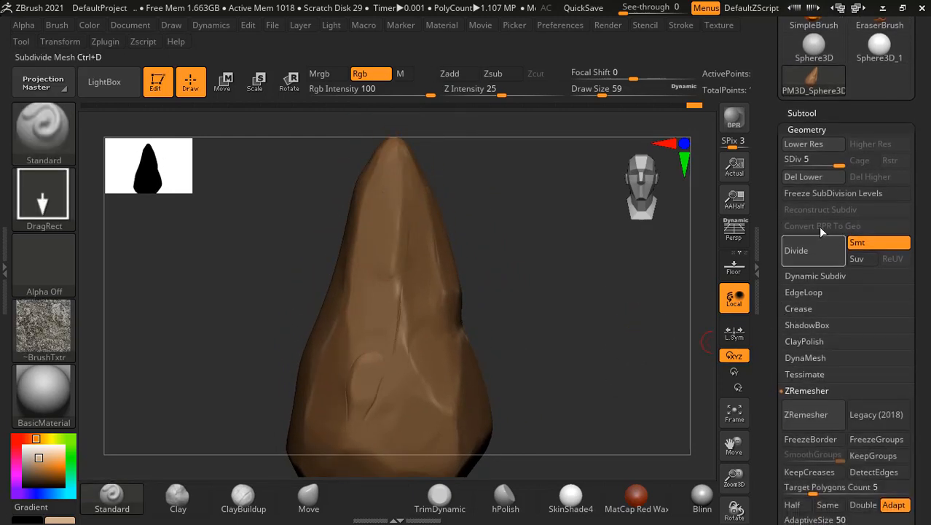
left_click(821, 129)
left_click(804, 177)
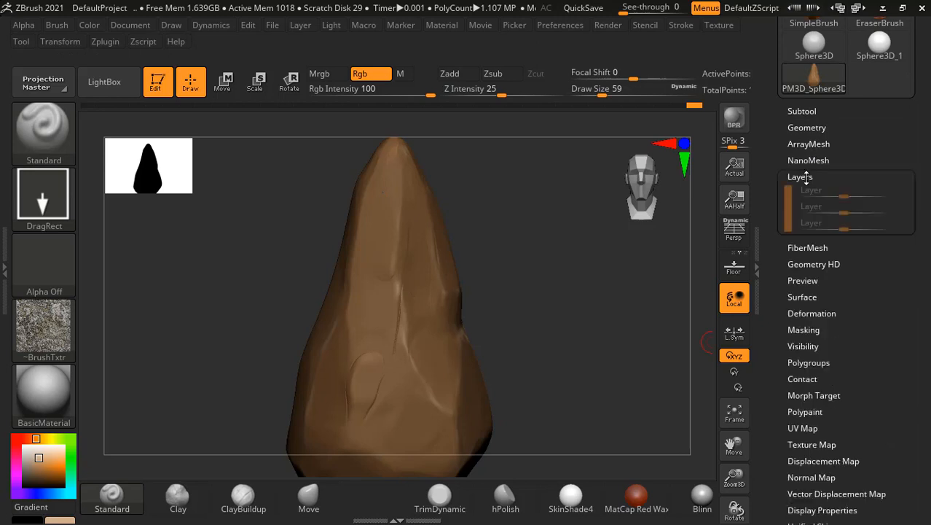
left_click(796, 369)
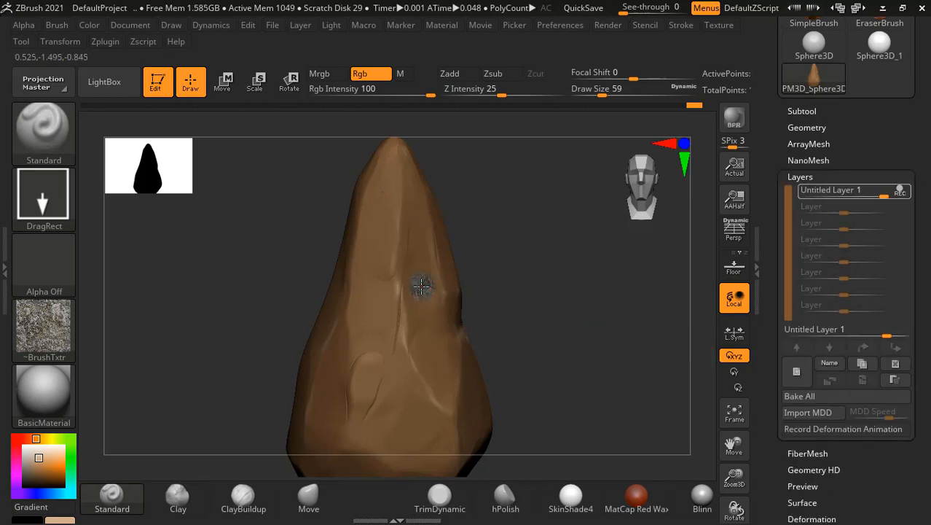
- Stamp the rock texture over the middle and upper part of the rock's front face, up to just below the tip
left_click_drag(421, 286, 380, 321)
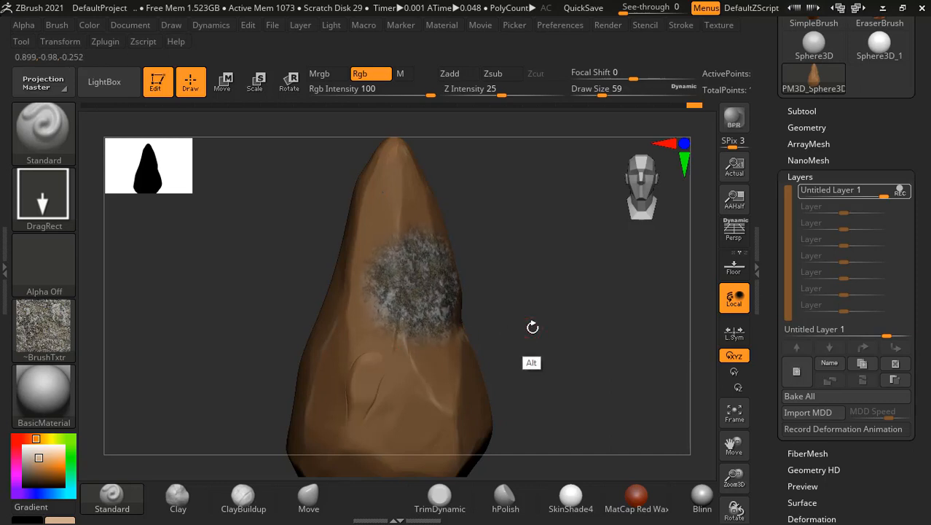
left_click_drag(532, 328, 529, 353, "alt")
mouse_move(444, 356)
left_mouse_down()
mouse_move(416, 380)
mouse_move(428, 413)
mouse_move(468, 382)
left_mouse_up()
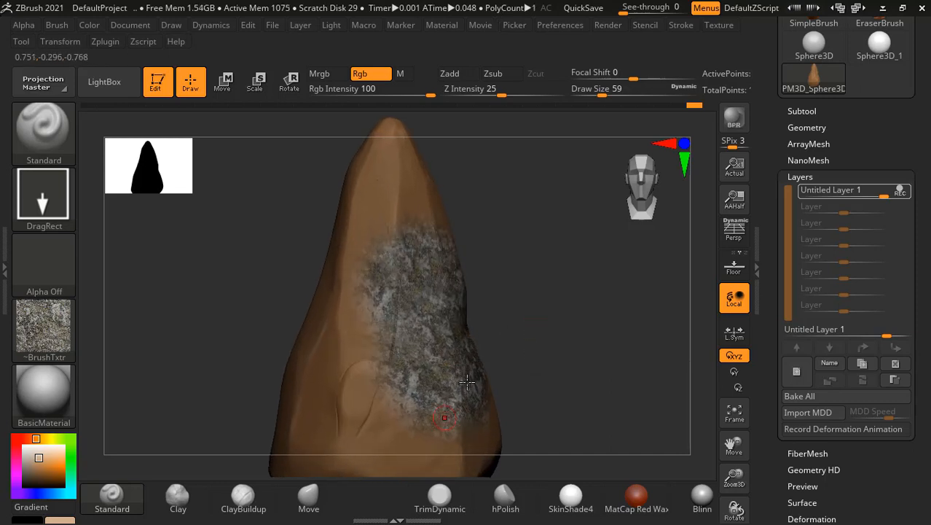
left_click_drag(414, 195, 389, 255)
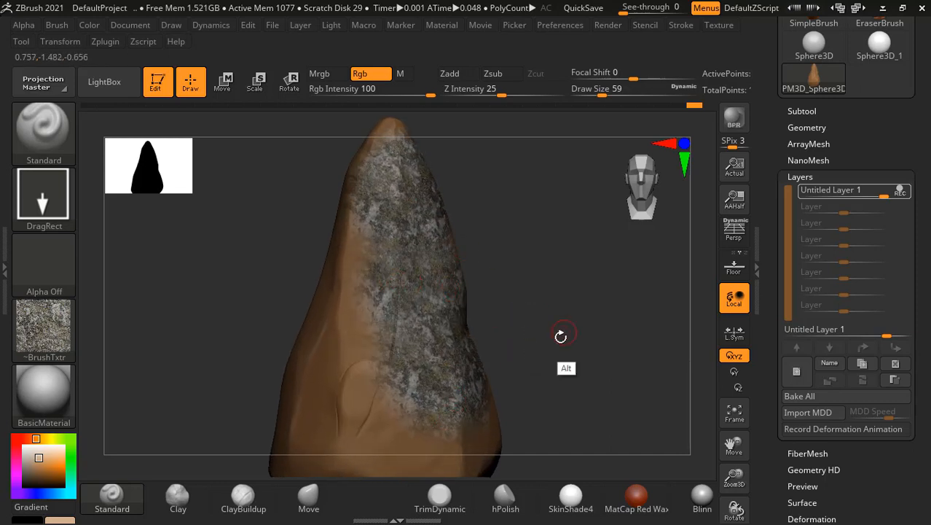
- Extend the texture stamps over the rock's lower front and around its adjoining side, overlapping the patches already painted
left_click_drag(561, 335, 554, 248, "alt")
left_click_drag(362, 339, 326, 379)
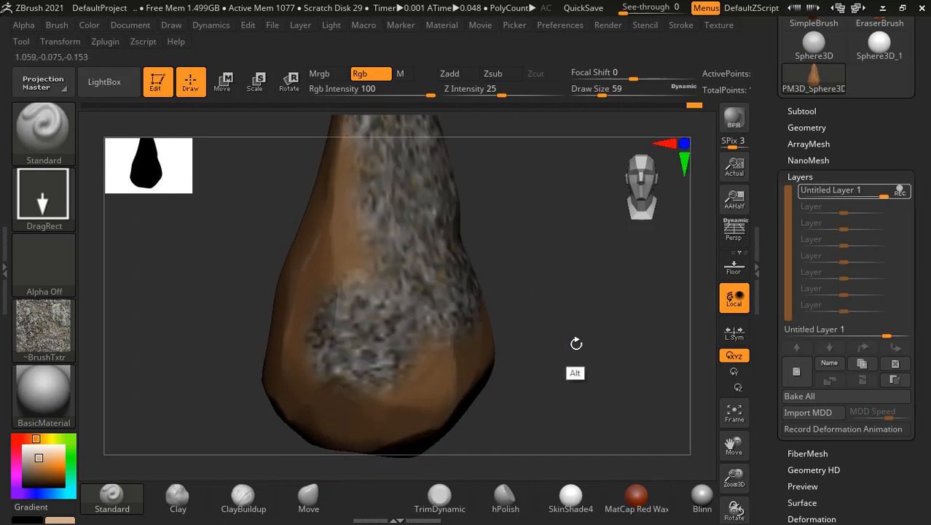
left_click_drag(576, 343, 584, 292, "alt")
left_click_drag(441, 329, 405, 397)
left_click_drag(576, 315, 513, 313)
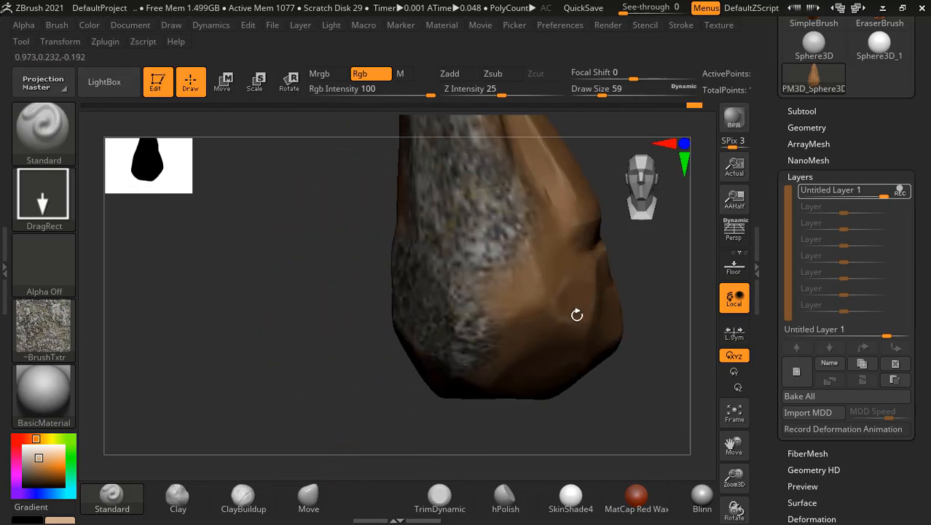
left_click_drag(482, 226, 459, 323)
left_click_drag(573, 394, 609, 349)
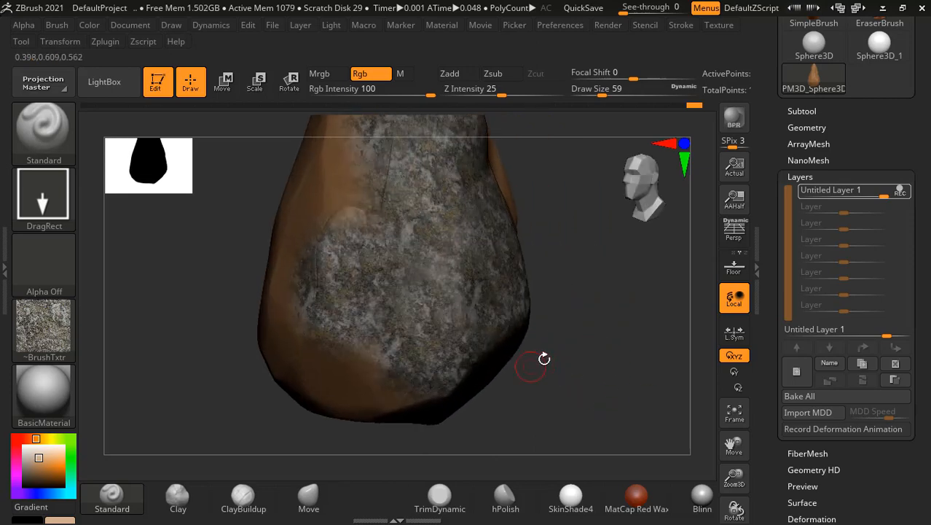
- Turn to the rock's bare brown side and stamp the texture over its lower body and the tapering part above
left_click_drag(543, 359, 506, 317)
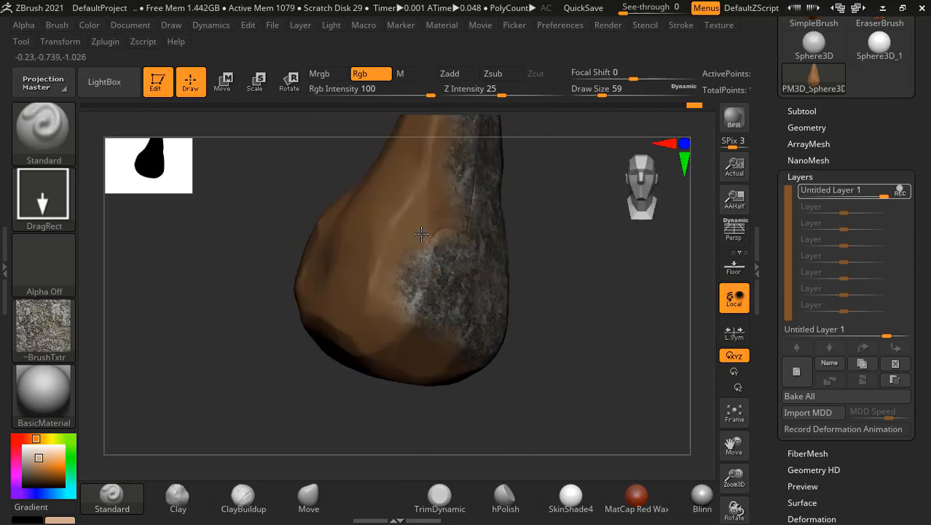
left_click_drag(421, 233, 333, 354)
left_click_drag(558, 260, 545, 351, "alt")
left_click_drag(545, 332, 565, 326)
left_click_drag(431, 193, 391, 283)
left_click_drag(551, 310, 475, 235)
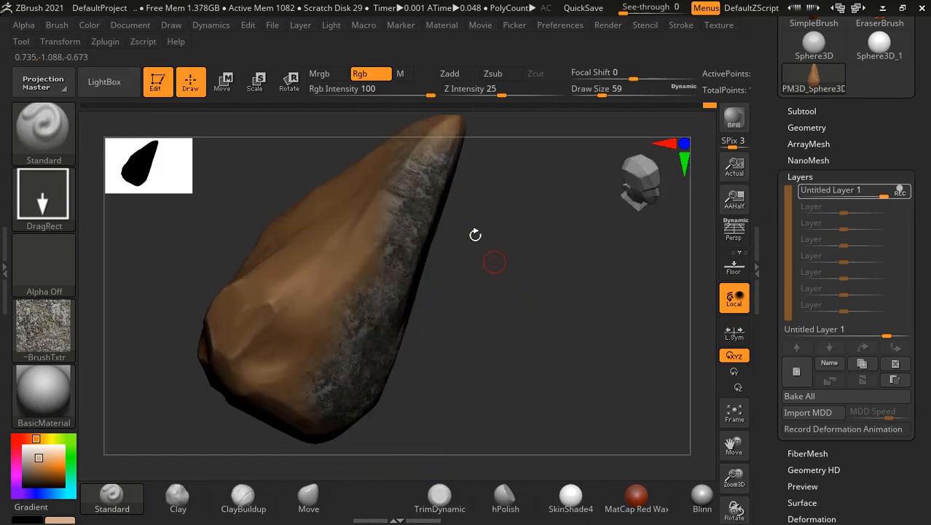
- Stamp the stone texture over the rock's brown side faces from the tip down to the lower flank
left_click_drag(399, 190, 399, 189)
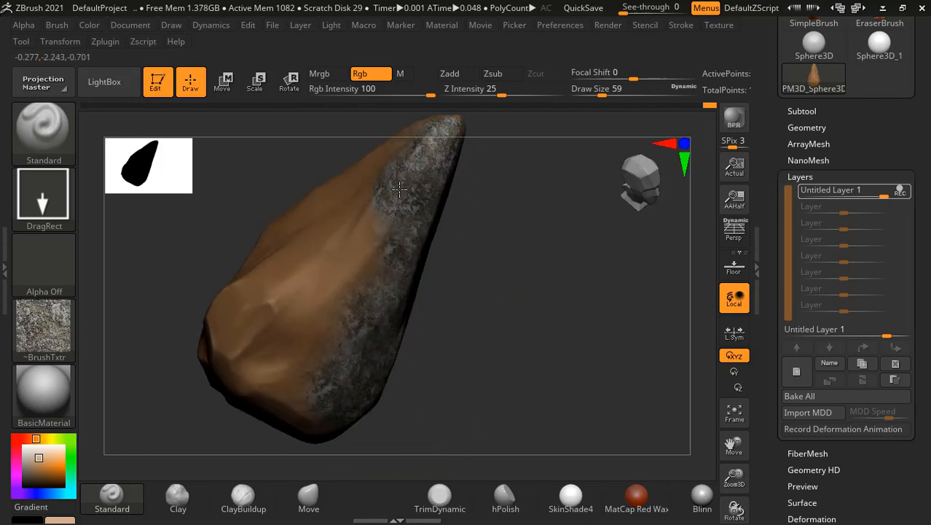
left_click_drag(366, 235, 366, 235)
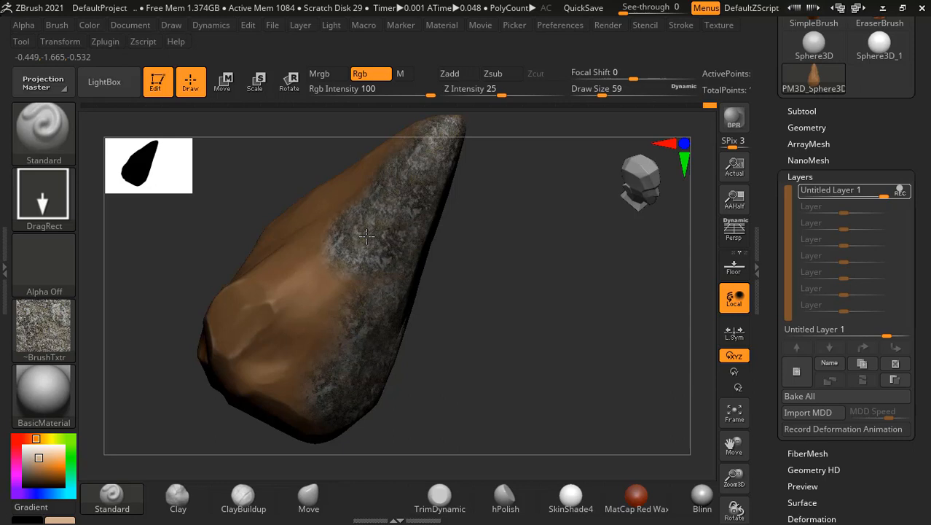
left_click_drag(329, 289, 330, 290)
left_click_drag(440, 331, 530, 303)
left_click_drag(333, 294, 300, 350)
mouse_move(316, 395)
left_mouse_down()
mouse_move(576, 332)
mouse_move(621, 328)
mouse_move(637, 340)
mouse_move(573, 326)
mouse_move(405, 342)
mouse_move(526, 360)
mouse_move(462, 372)
mouse_move(355, 328)
left_mouse_up()
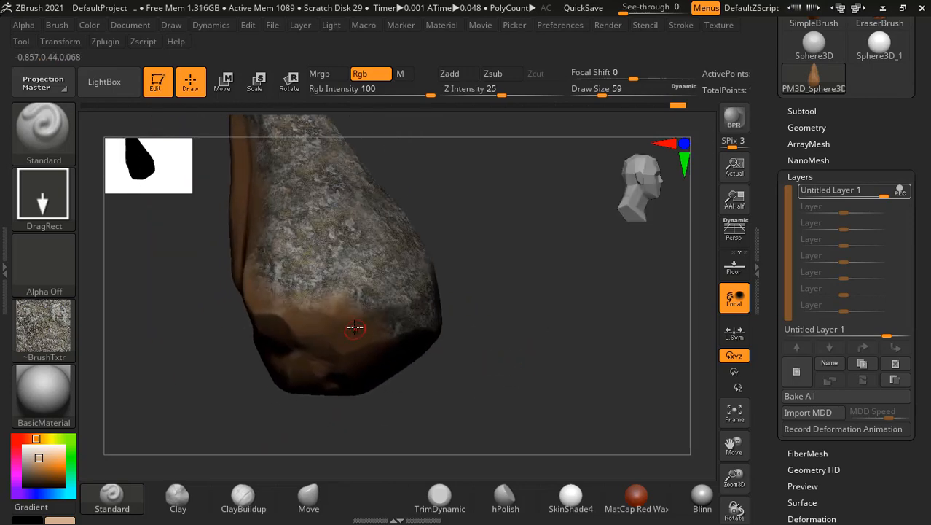
mouse_move(410, 347)
left_mouse_down()
mouse_move(476, 318)
mouse_move(534, 327)
mouse_move(391, 303)
mouse_move(425, 344)
left_mouse_up()
- Cover the brown areas around the rock's tip and along the creased side with the stone texture
left_click_drag(504, 354, 489, 341)
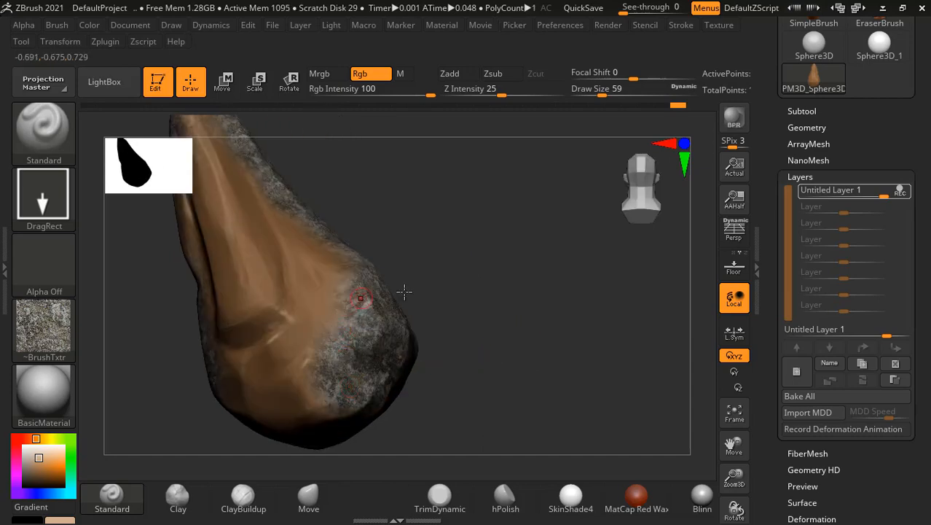
left_click_drag(405, 290, 561, 306)
left_click_drag(428, 235, 461, 263)
left_click_drag(521, 259, 549, 277)
mouse_move(467, 233)
left_mouse_down()
mouse_move(512, 270)
mouse_move(403, 225)
left_mouse_up()
left_click_drag(470, 247, 386, 274)
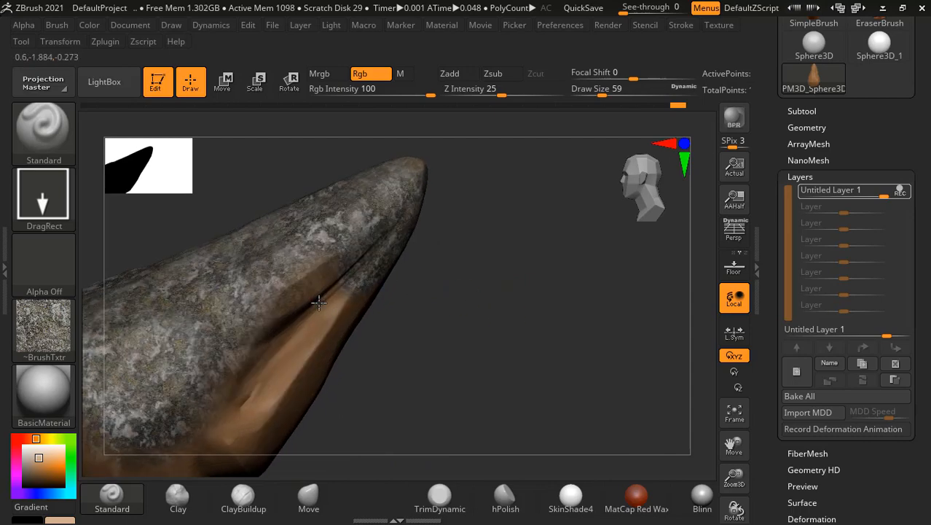
left_click_drag(277, 355, 267, 401)
mouse_move(397, 375)
left_mouse_down("alt")
mouse_move(524, 333)
mouse_move(369, 325)
left_mouse_up("alt")
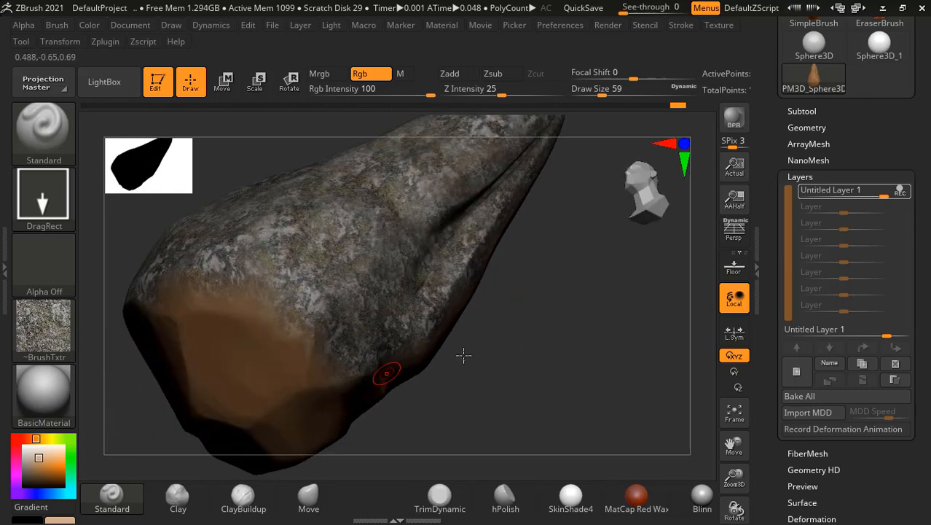
- Stamp the stone texture across the bare brown faces of the rock's wide base
left_click_drag(463, 353, 439, 342)
left_click_drag(336, 339, 304, 376)
left_click_drag(290, 291, 268, 319)
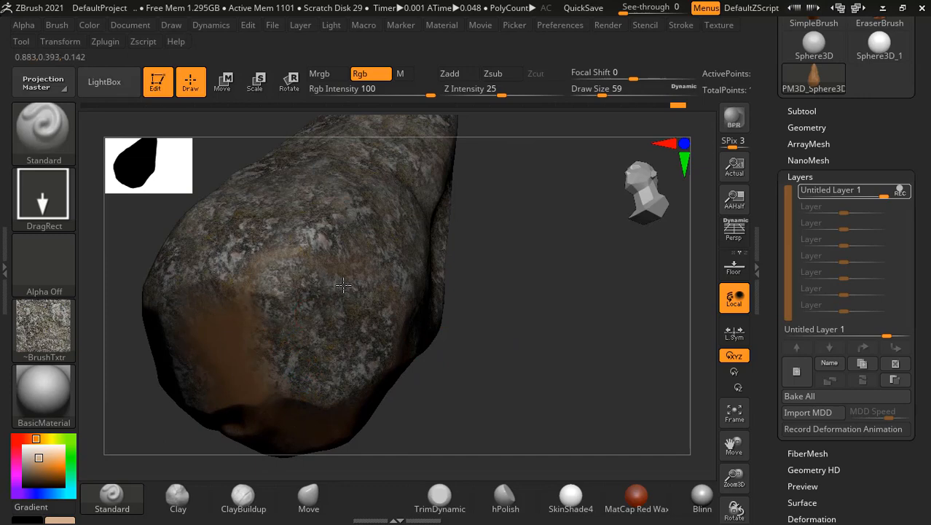
left_click_drag(465, 345, 540, 324)
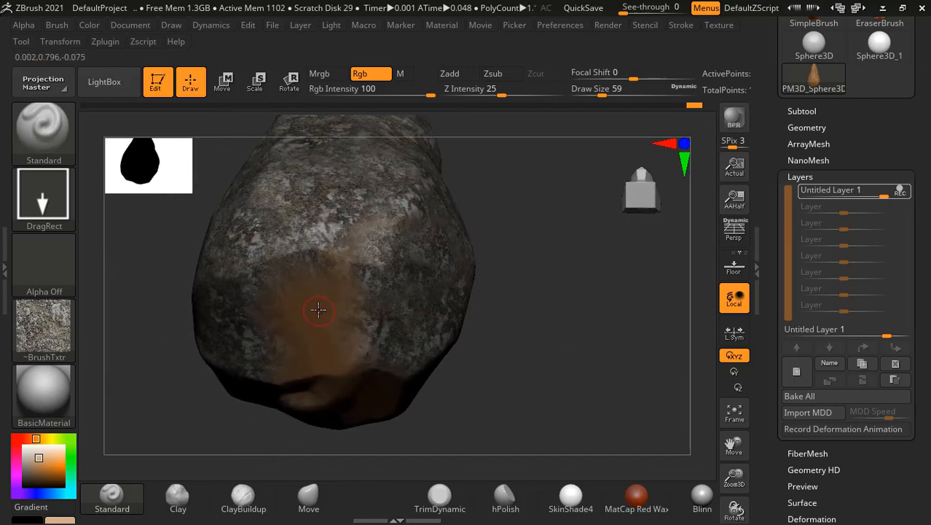
left_click_drag(311, 307, 323, 379)
- Texture the leftover brown patches along the lower edge and underside of the base with the stone image
left_click_drag(526, 364, 596, 334, "alt")
left_click_drag(506, 346, 556, 327)
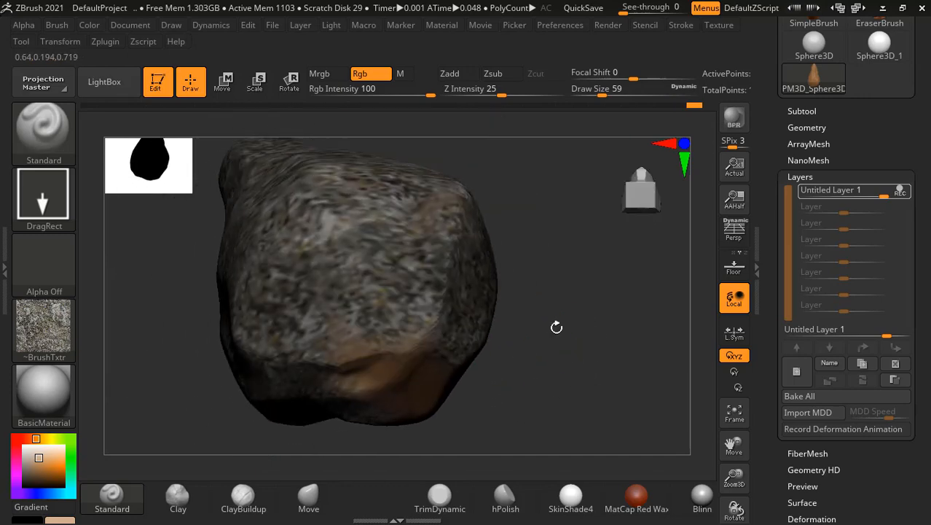
left_click_drag(358, 353, 362, 403)
left_click_drag(547, 378, 607, 303)
left_click_drag(621, 375, 468, 418)
left_click_drag(667, 328, 553, 346)
left_click_drag(494, 360, 571, 344)
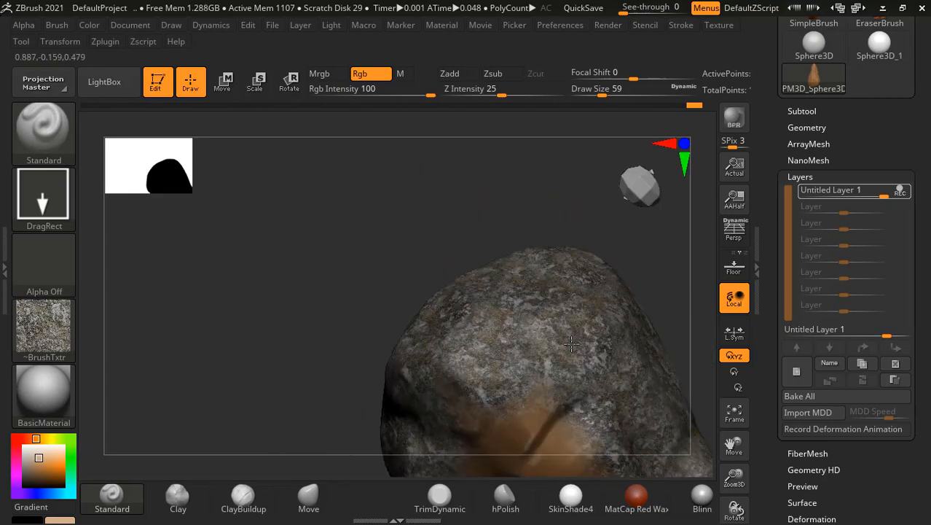
- Fill the bare channels on the grooved face with the stone texture and touch up the rock's tip
left_click_drag(415, 239, 533, 342)
left_click_drag(645, 307, 615, 390)
left_click_drag(661, 371, 483, 290)
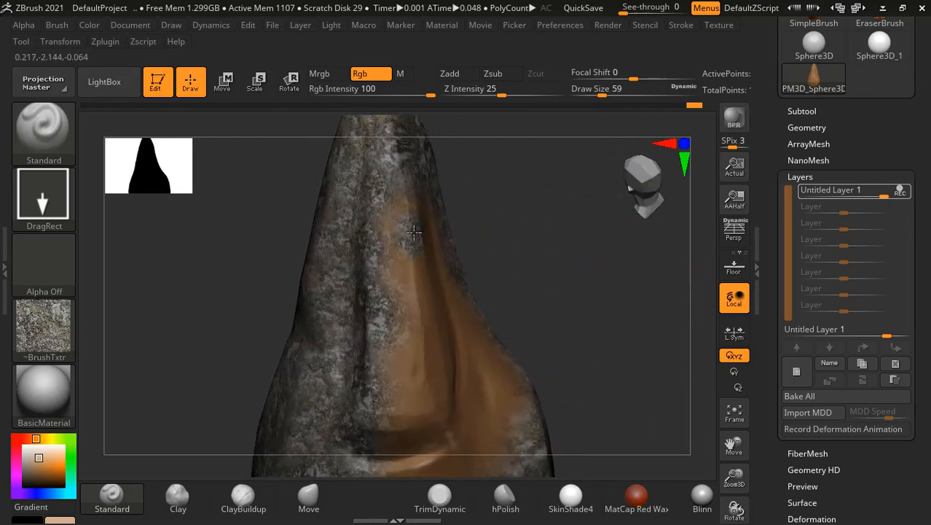
mouse_move(413, 232)
left_mouse_down()
mouse_move(414, 392)
mouse_move(379, 436)
mouse_move(371, 434)
left_mouse_up()
left_click_drag(543, 328, 579, 312)
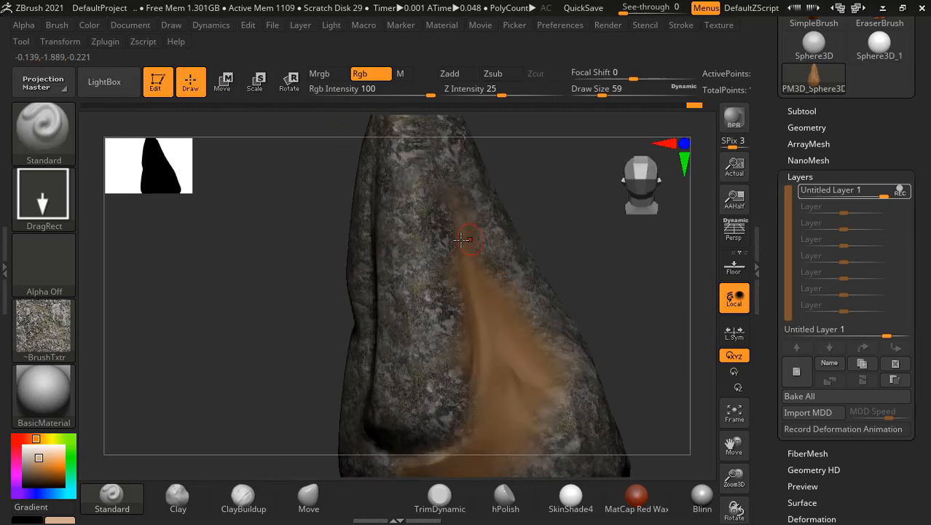
mouse_move(463, 239)
left_mouse_down()
mouse_move(441, 222)
mouse_move(488, 350)
mouse_move(474, 393)
mouse_move(512, 338)
mouse_move(482, 351)
left_mouse_up()
left_click_drag(544, 384, 542, 434)
left_click_drag(632, 337, 452, 272, "alt")
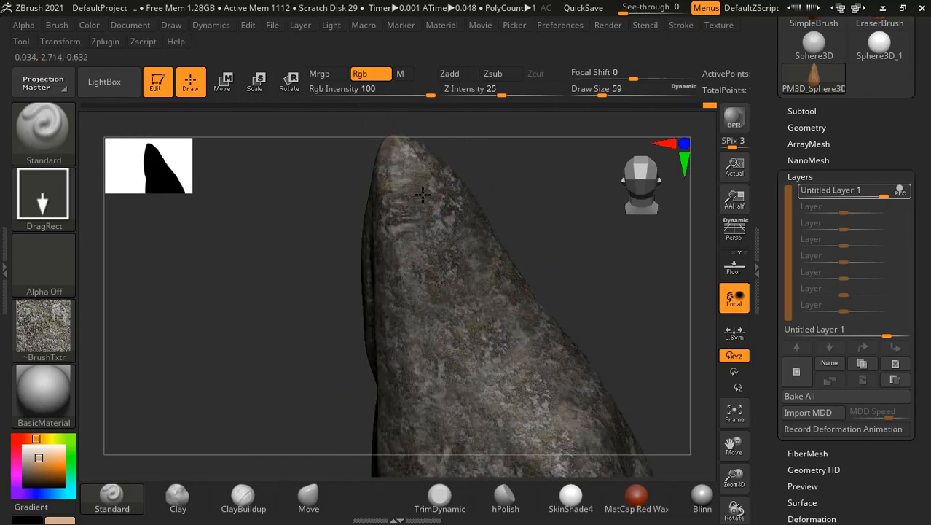
left_click_drag(423, 195, 424, 221)
- Cover the last brown patch below the grooves with the stone texture and check the rock from another side
left_click_drag(589, 322, 539, 322)
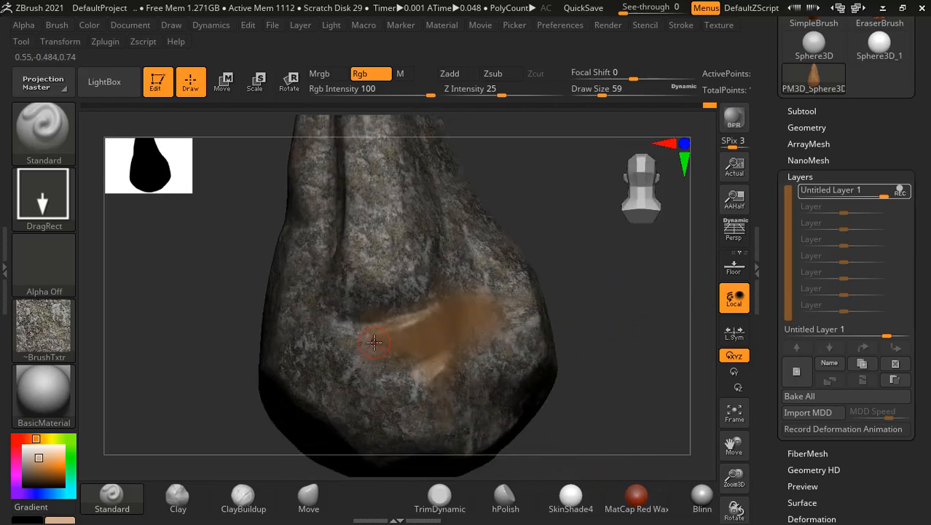
left_click_drag(374, 342, 376, 378)
left_click_drag(428, 357, 432, 399)
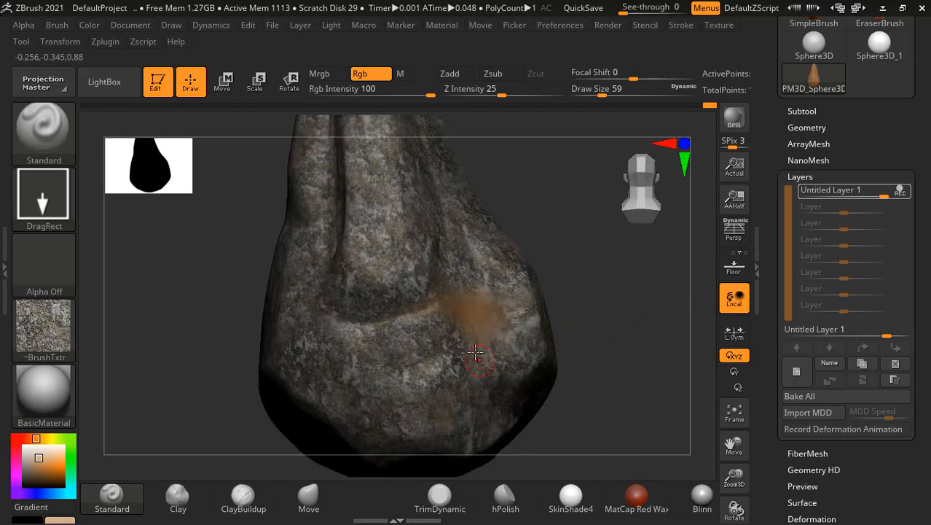
left_click_drag(474, 331, 424, 324)
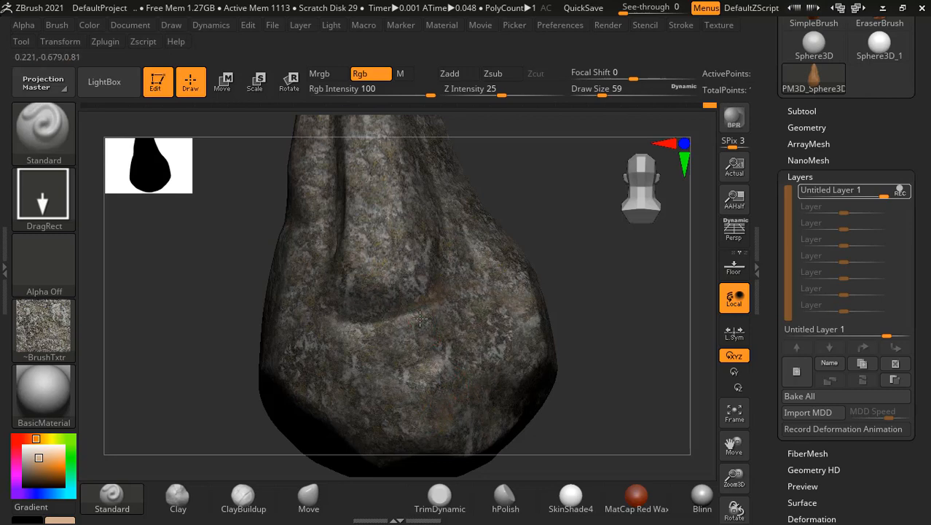
left_click_drag(507, 406, 483, 412)
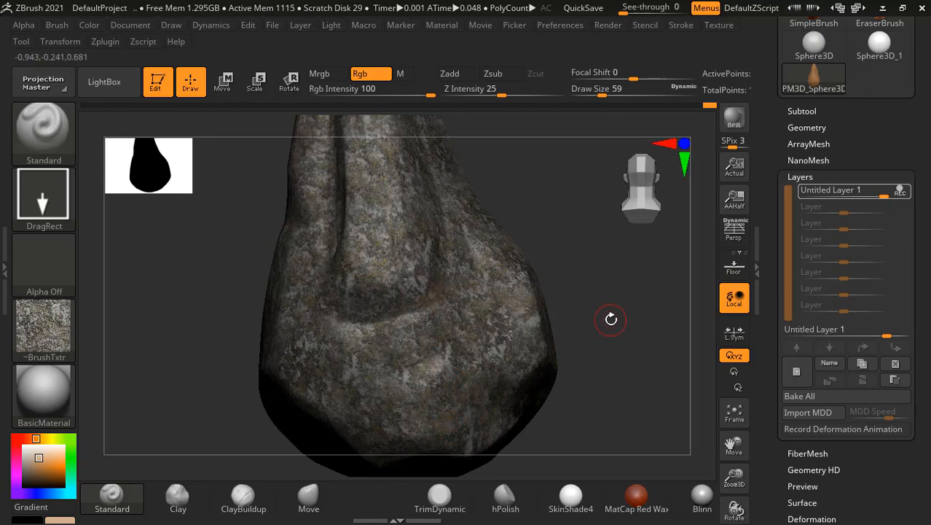
mouse_move(612, 318)
left_mouse_down()
mouse_move(638, 309)
mouse_move(667, 339)
mouse_move(684, 395)
mouse_move(592, 396)
mouse_move(630, 356)
mouse_move(615, 328)
left_mouse_up()
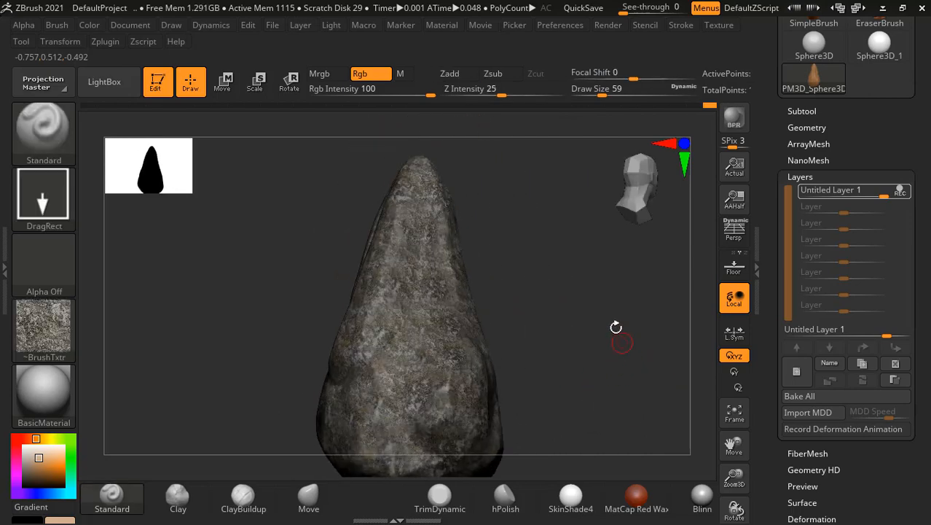
- Switch to tex.jpg in Photoshop, convert the Background to Layer 0 and duplicate that layer
key("alt+Tab")
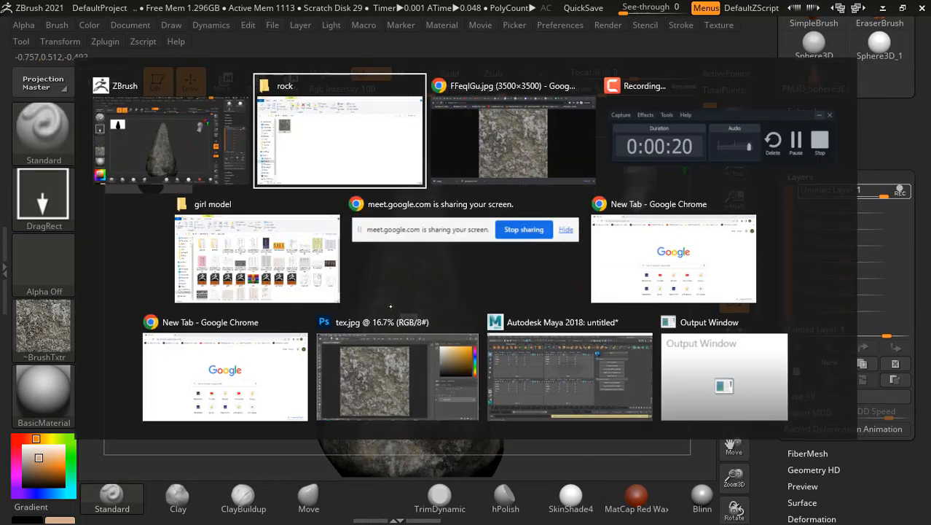
left_click(374, 372)
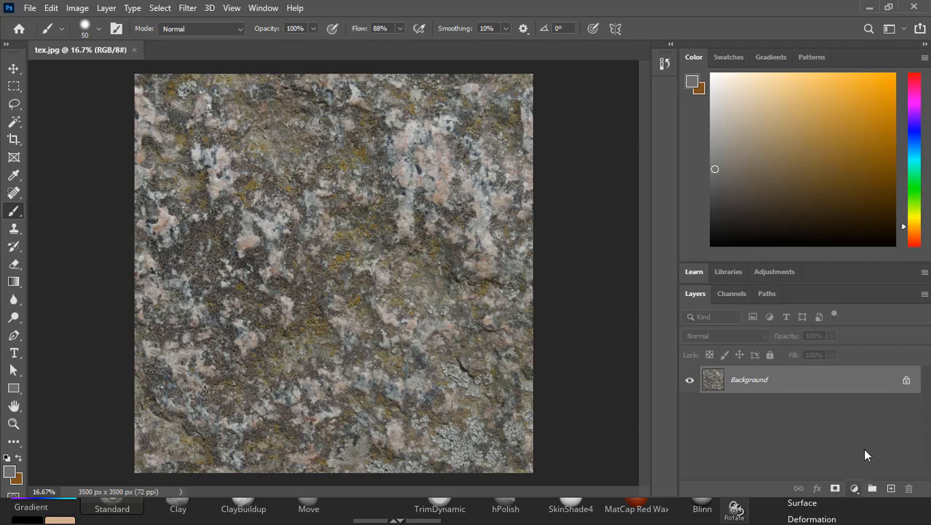
double_click(844, 392)
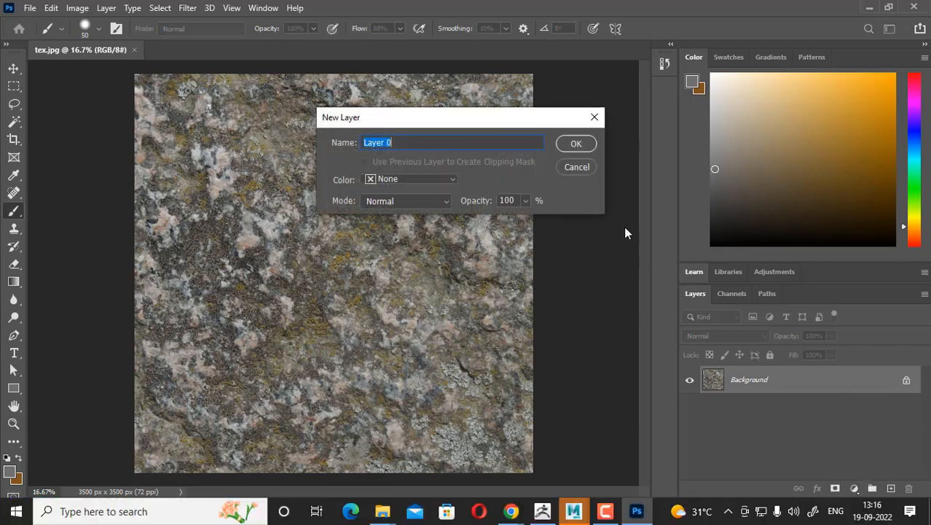
left_click(575, 144)
key("ctrl+j")
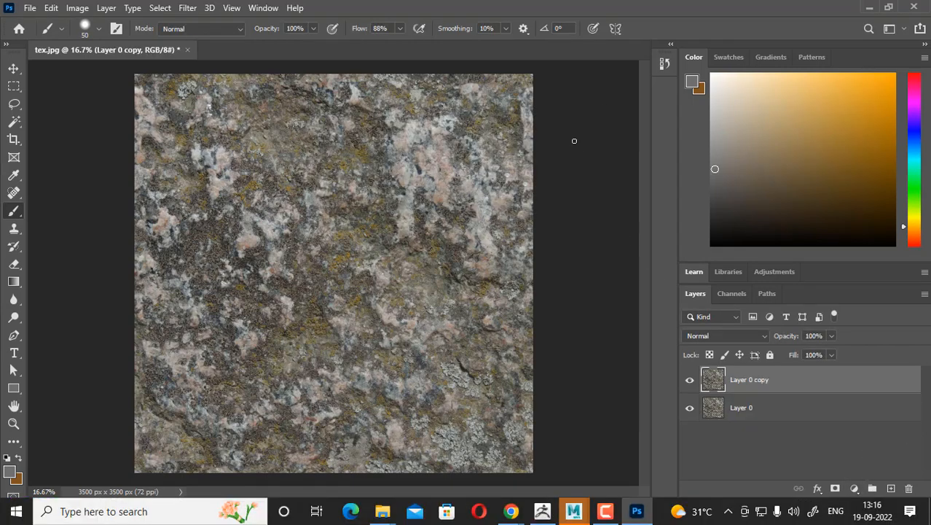
- Desaturate the duplicated texture layer, Layer 0 copy
key("ctrl+shift+u")
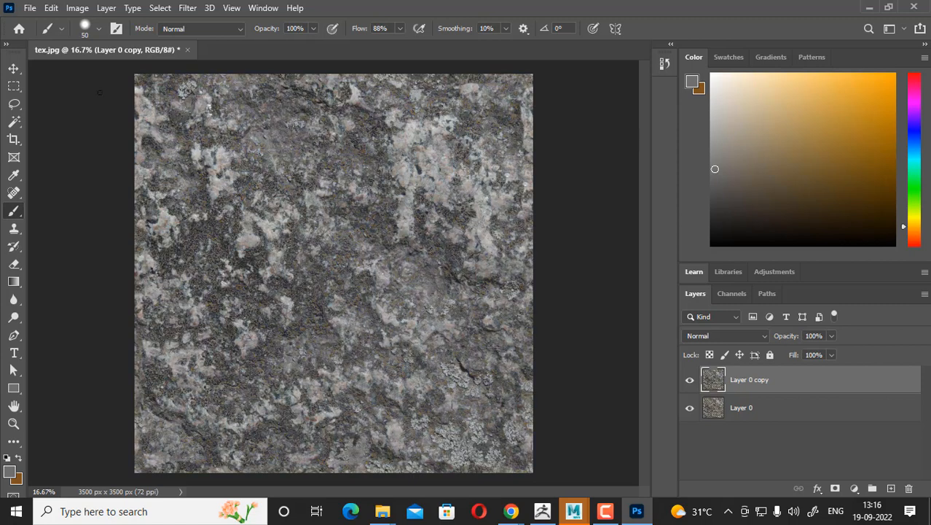
left_click(79, 8)
mouse_move(113, 43)
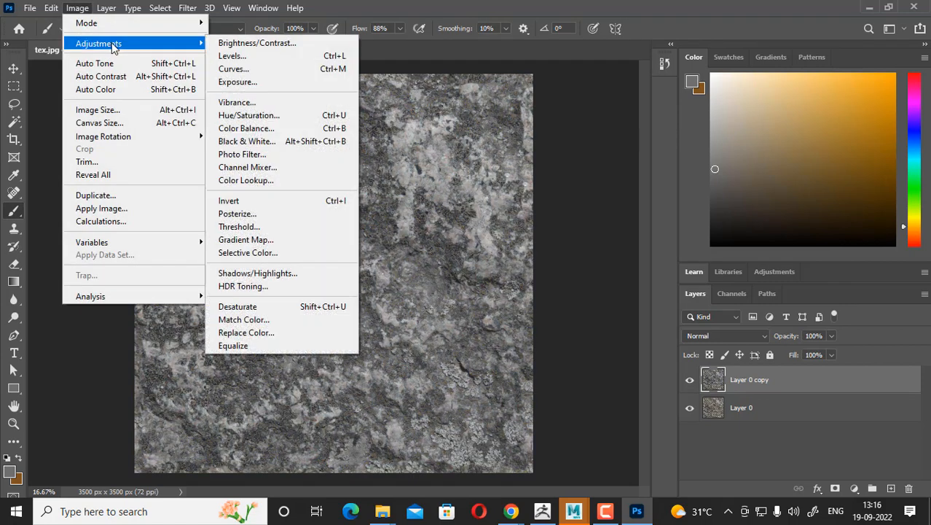
left_click(277, 306)
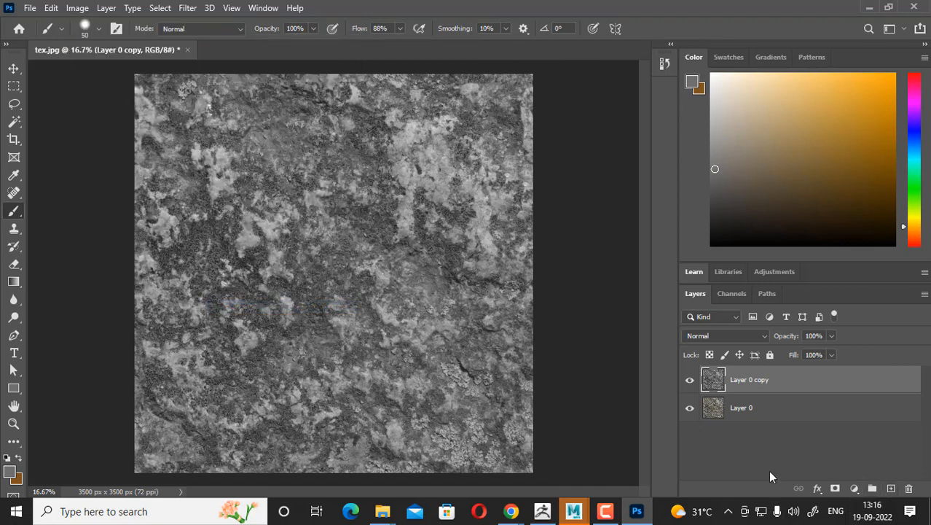
- Add a new empty layer above the desaturated copy and choose the Gradient tool
left_click(891, 489)
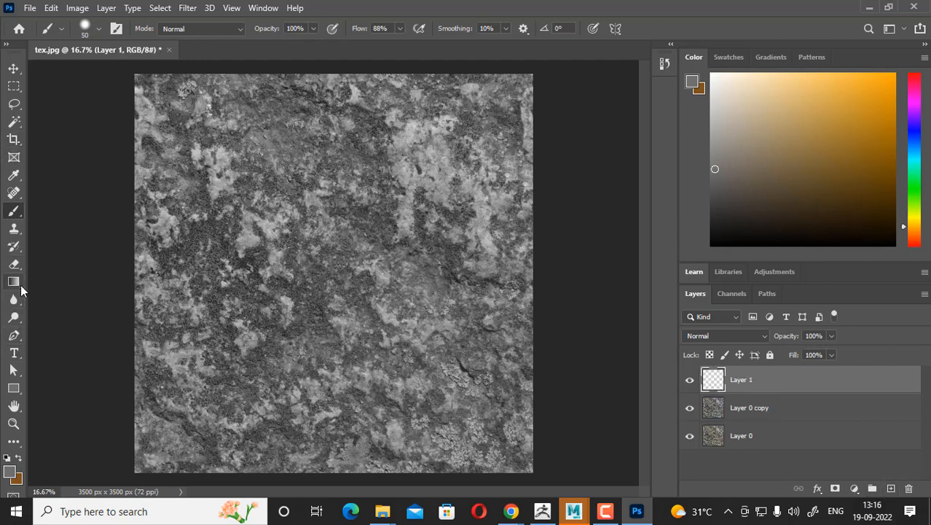
left_click(21, 288)
left_click(53, 282)
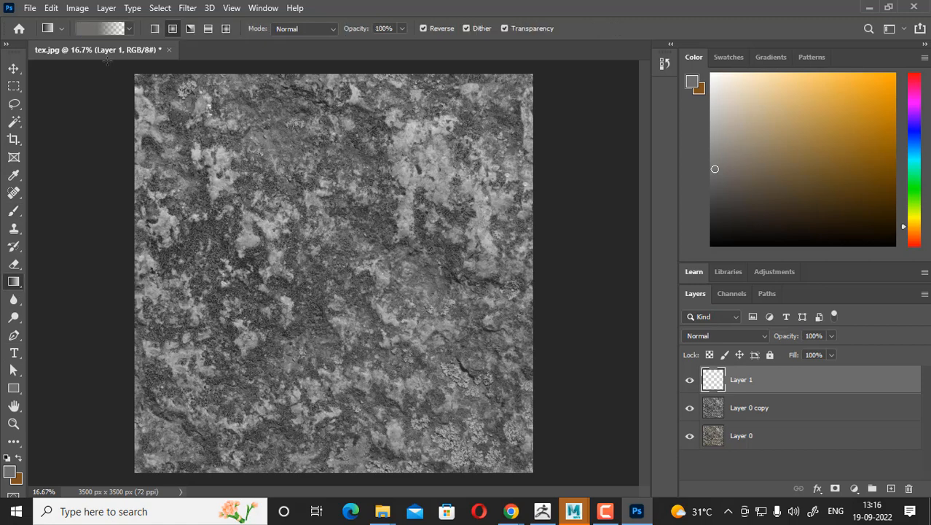
- Try a radial grey-to-transparent gradient from the canvas centre to its corner on Layer 1, then undo it
left_click(110, 34)
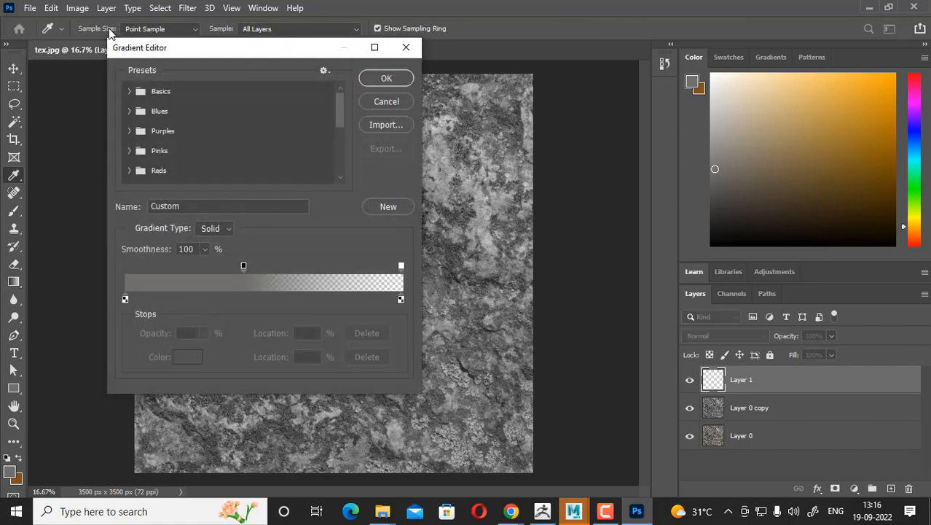
left_click(386, 76)
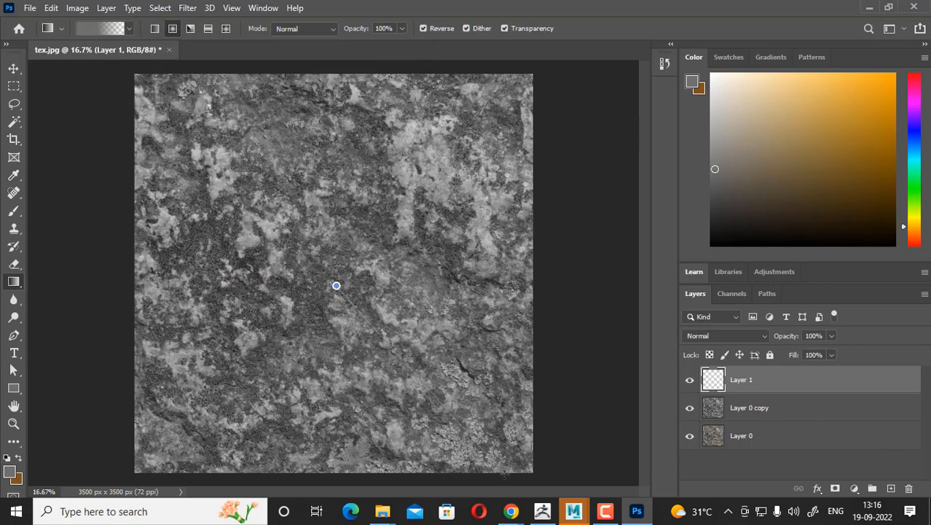
left_click_drag(532, 477, 531, 479)
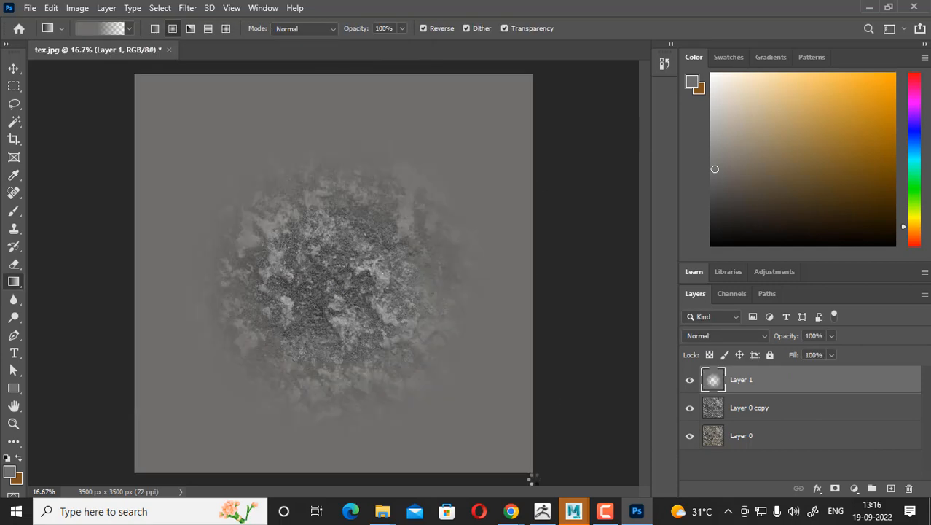
key("ctrl+z")
left_click(102, 28)
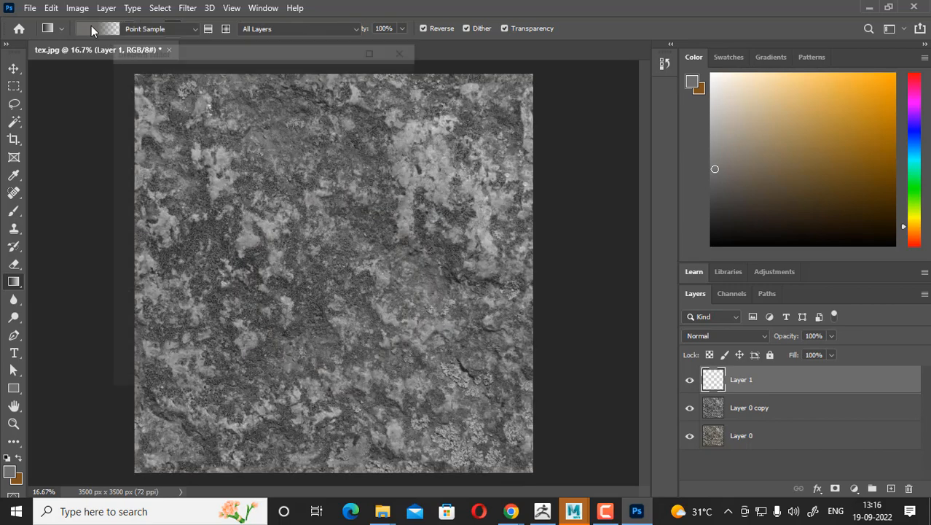
left_click(123, 299)
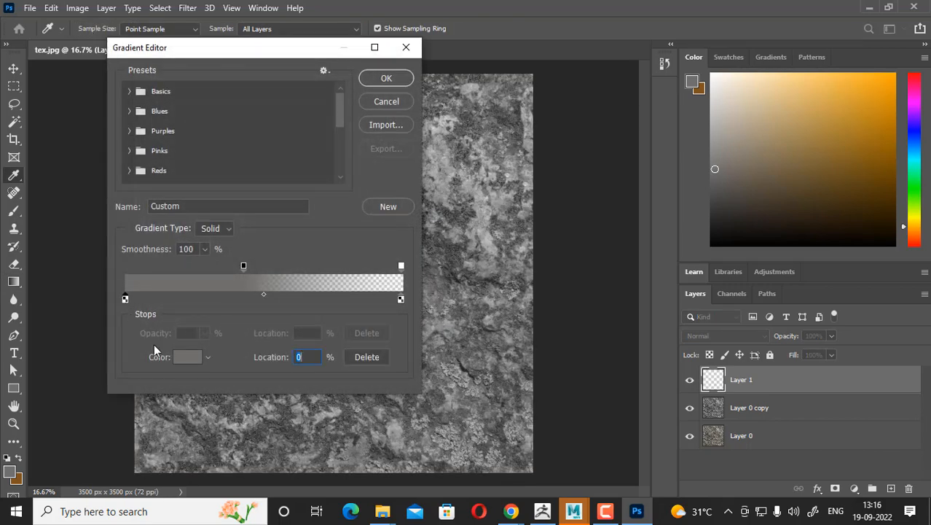
left_click(179, 357)
type("392807")
left_click_drag(292, 289, 308, 342)
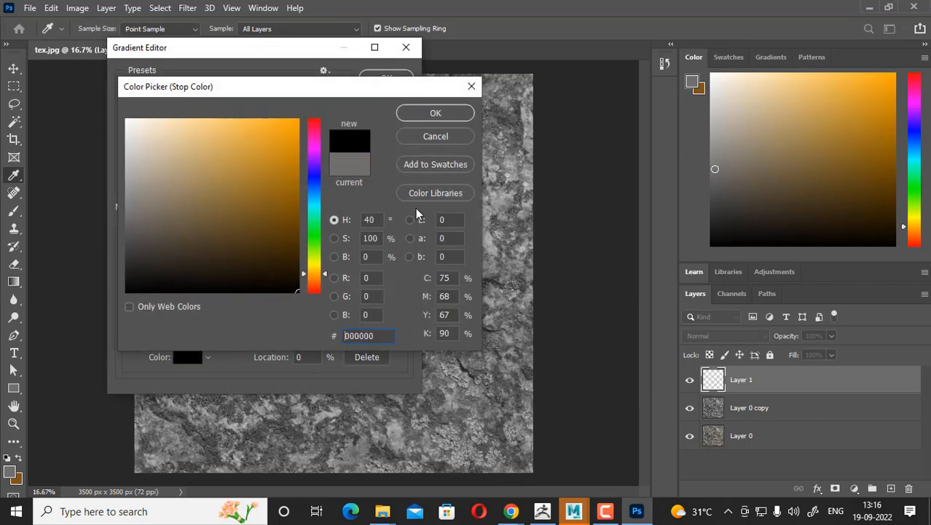
left_click(436, 114)
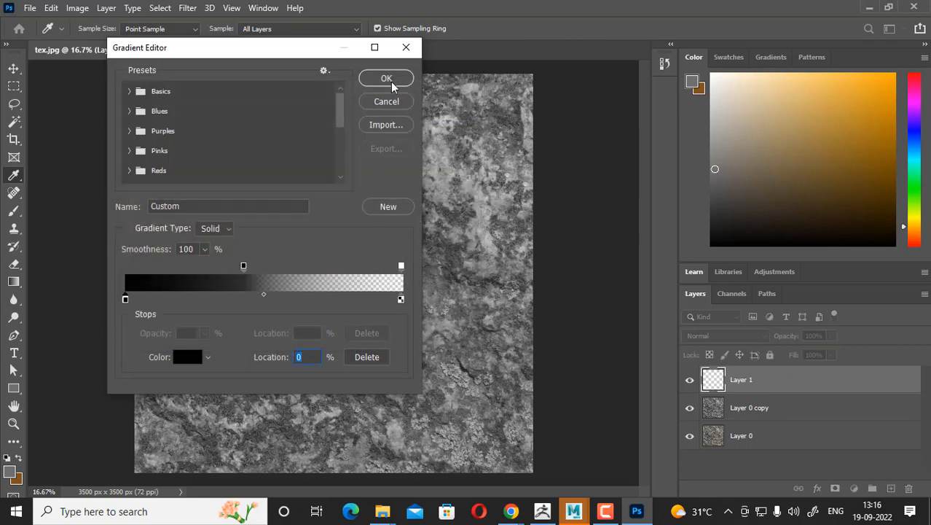
left_click(243, 267)
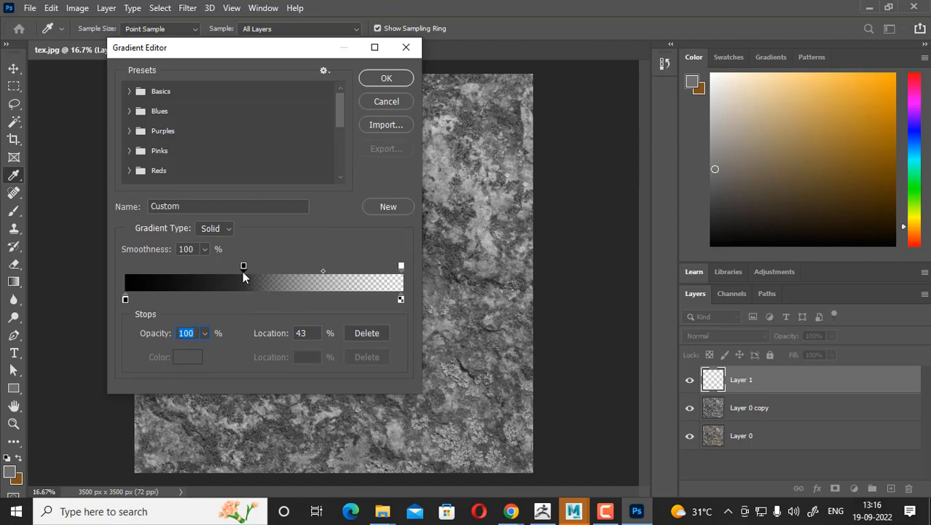
left_click_drag(243, 267, 345, 27)
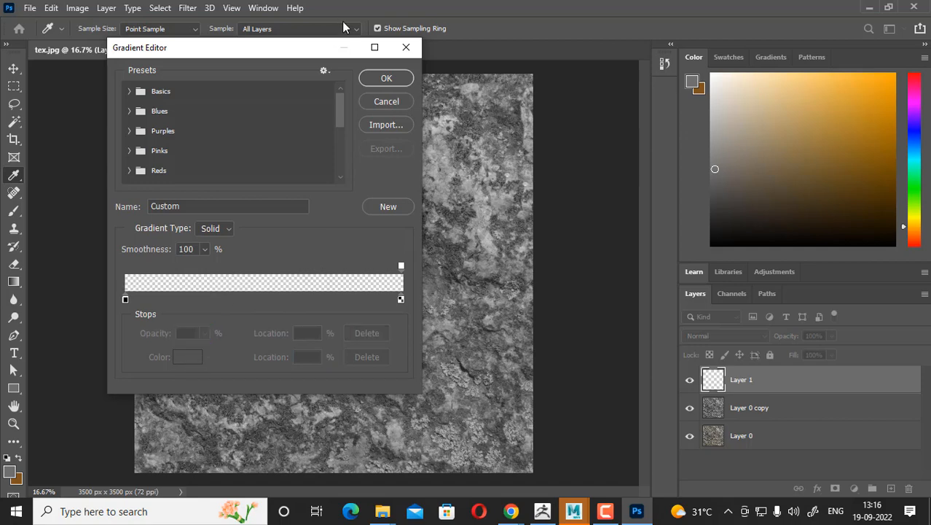
left_click(125, 299)
left_click(182, 357)
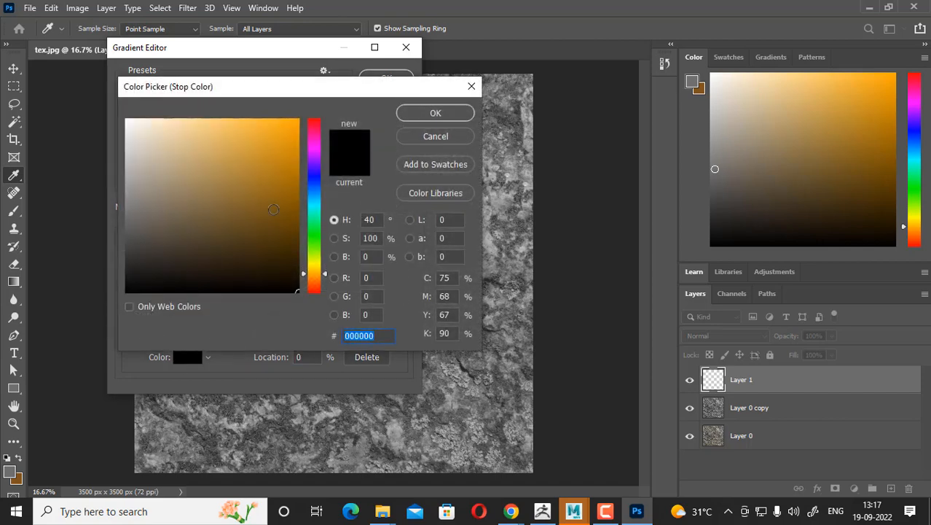
left_click(280, 193)
left_click(349, 164)
left_click(435, 113)
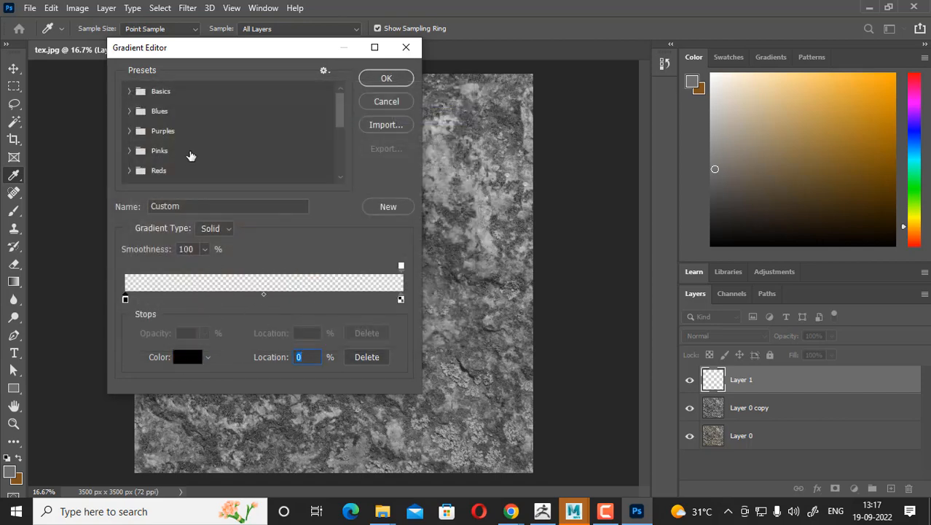
left_click_drag(127, 299, 246, 390)
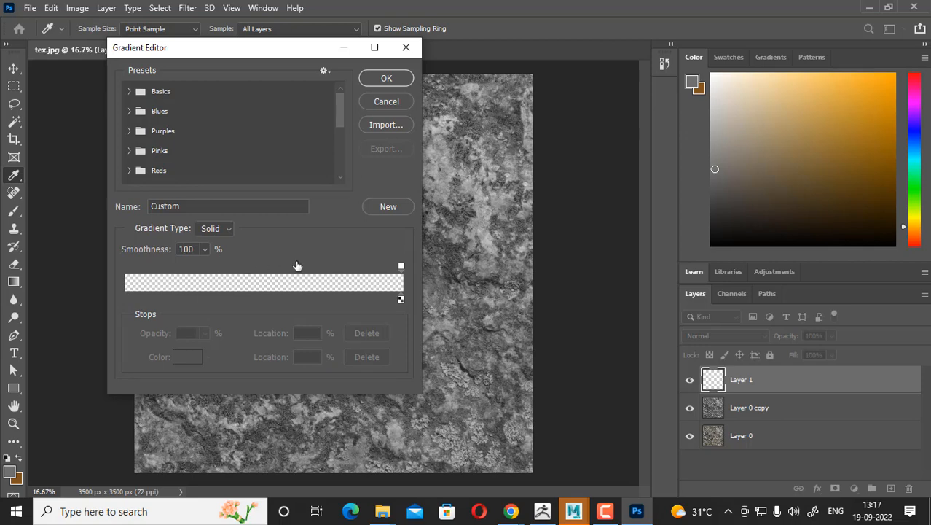
key("ctrl+z")
left_click(400, 103)
- Undo the empty Layer 1 and apply a radial black-to-transparent gradient from the canvas centre to its corner on Layer 0 copy
key("ctrl+z")
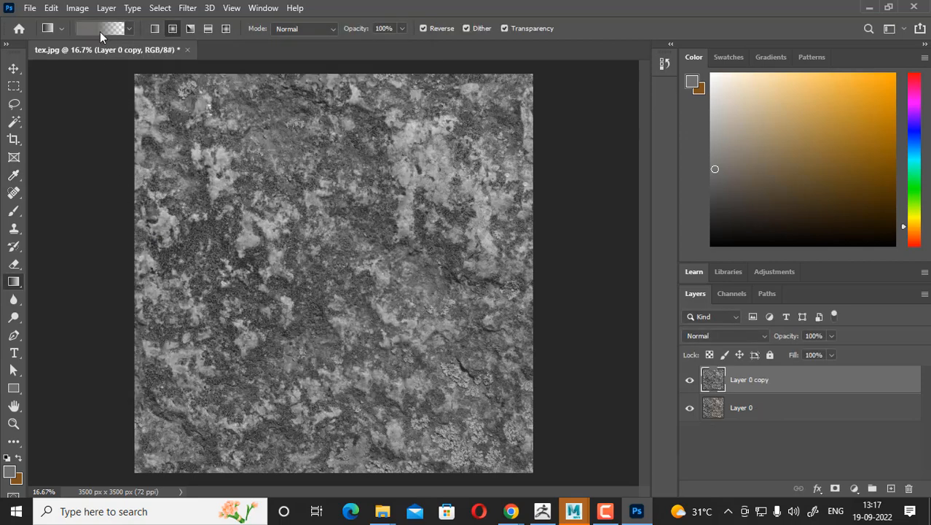
left_click(100, 30)
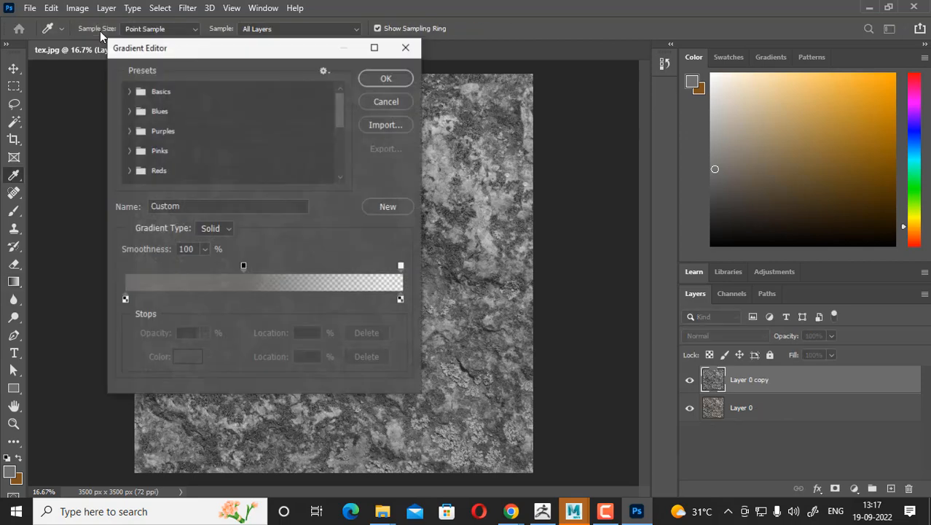
left_click(126, 299)
left_click(188, 357)
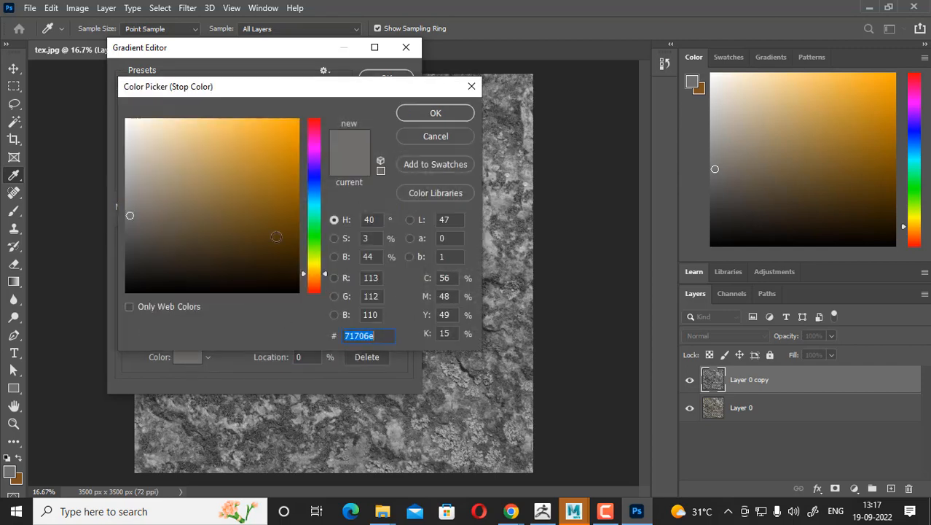
left_click_drag(276, 237, 316, 336)
left_click(435, 114)
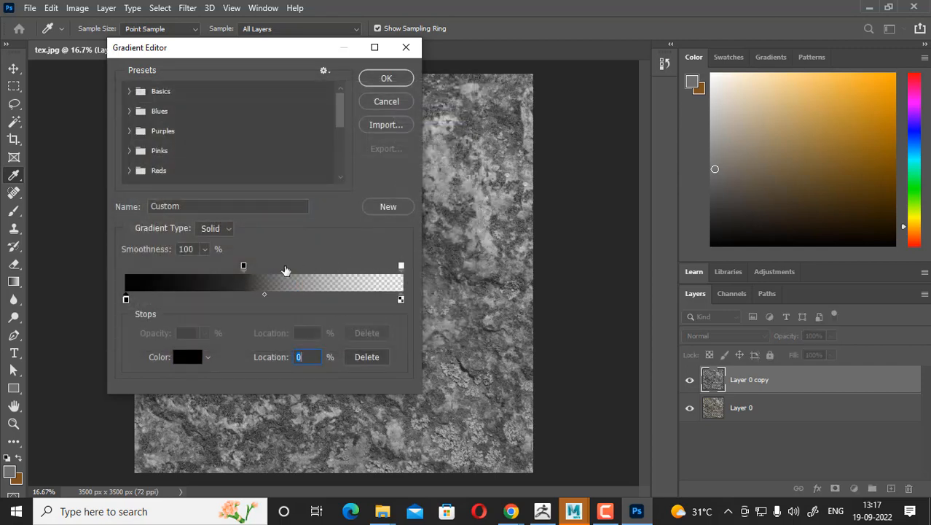
left_click(390, 78)
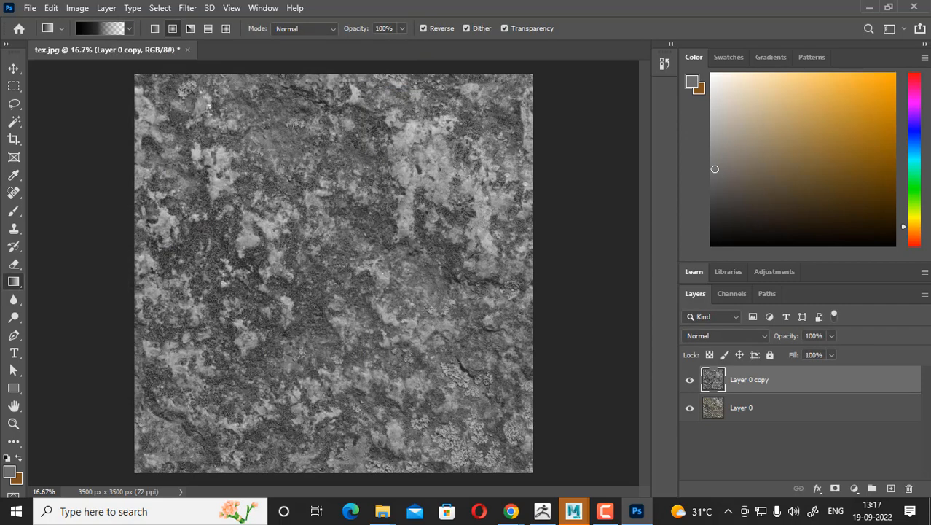
mouse_move(344, 284)
left_mouse_down()
mouse_move(521, 478)
mouse_move(533, 465)
left_mouse_up()
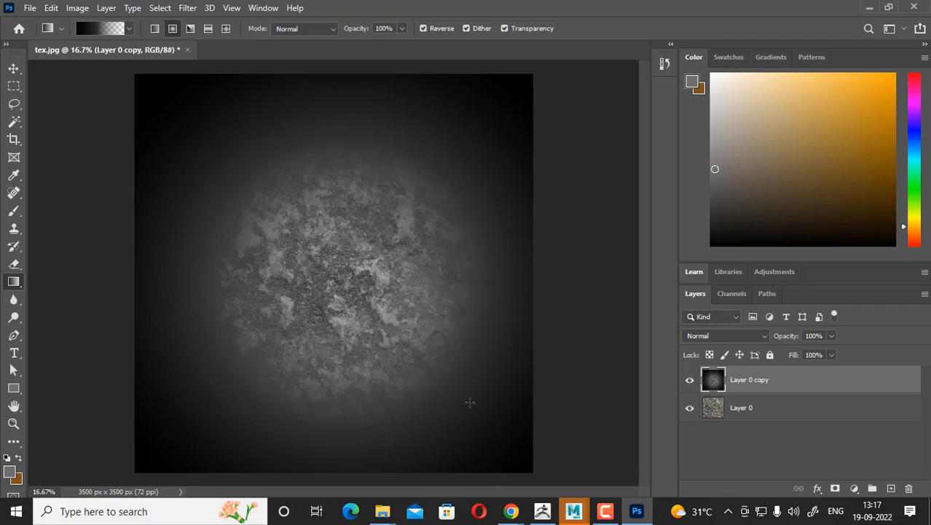
- Save the masked texture as a JPEG named rock alpha in the rock folder on the Desktop, at maximum quality 12
key("ctrl+s")
left_click(529, 375)
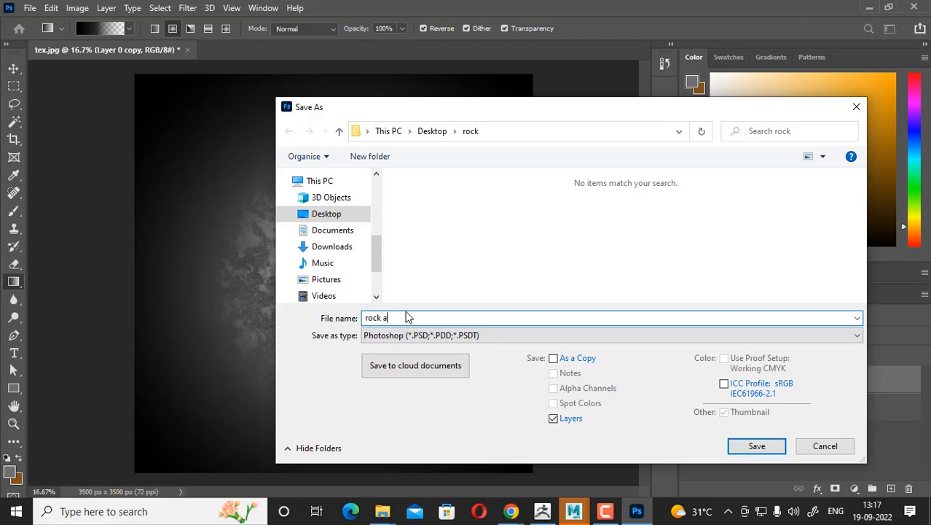
key("Tab")
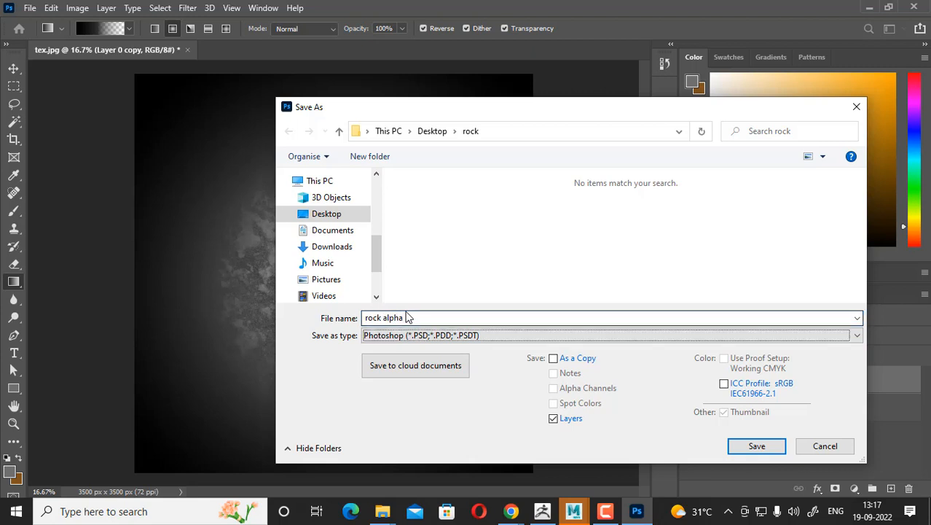
key("j")
key("Return")
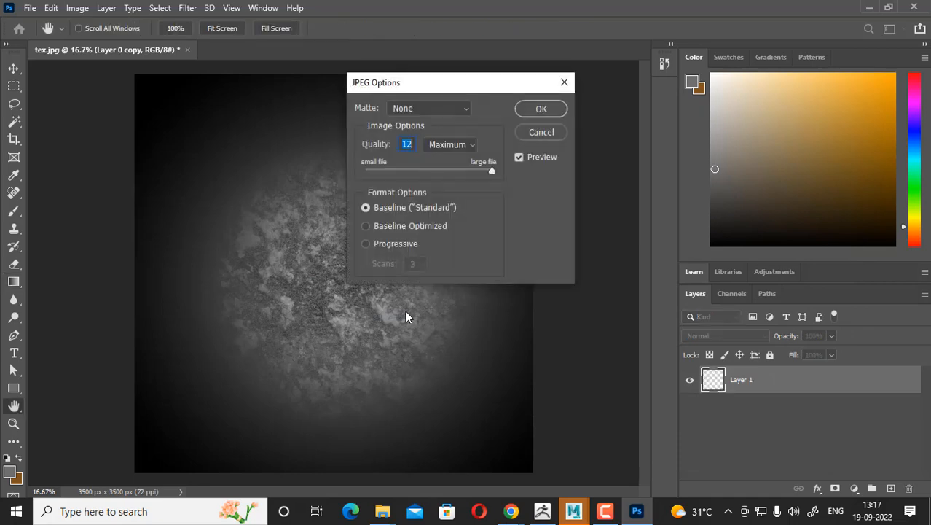
key("Return")
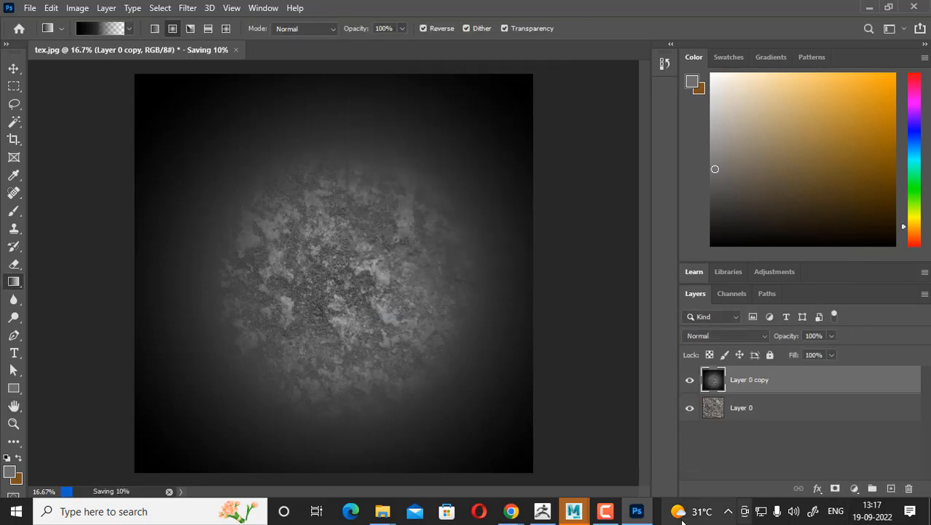
- Switch to ZBrush, turn off the brush texture and import rock alpha as the brush alpha
left_click(542, 511)
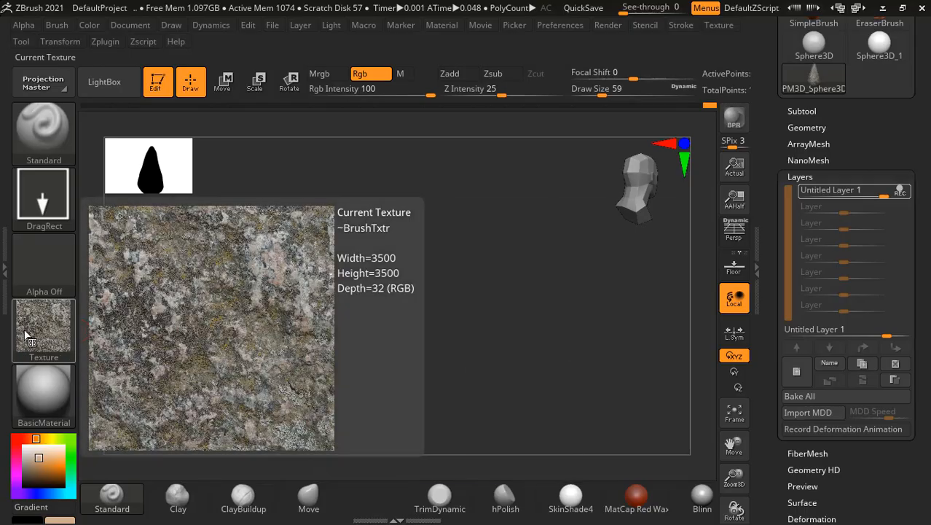
left_click(25, 335)
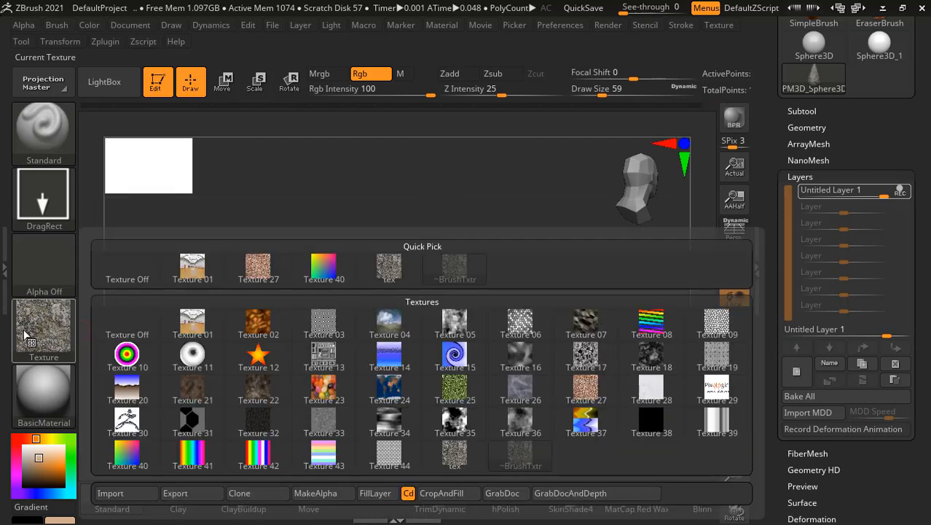
left_click(133, 273)
left_click(40, 274)
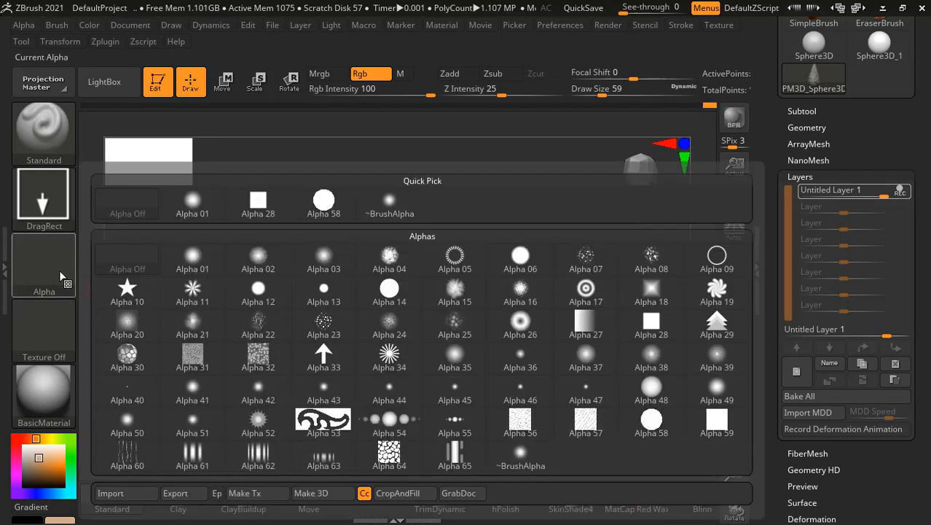
left_click(137, 491)
double_click(218, 174)
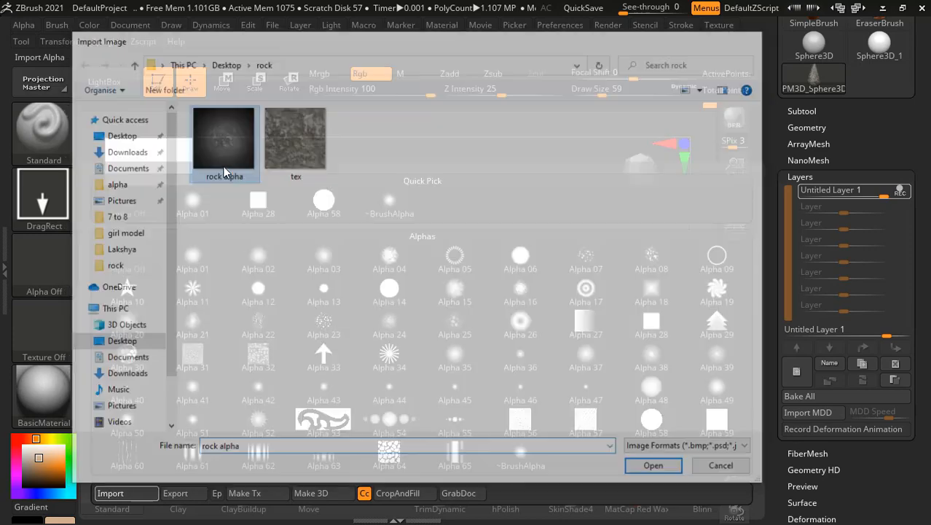
- Add a new layer to the rock, hide the textured layer and set the new layer to record
mouse_move(584, 321)
left_mouse_down()
mouse_move(594, 364)
mouse_move(599, 338)
mouse_move(579, 336)
mouse_move(590, 323)
left_mouse_up()
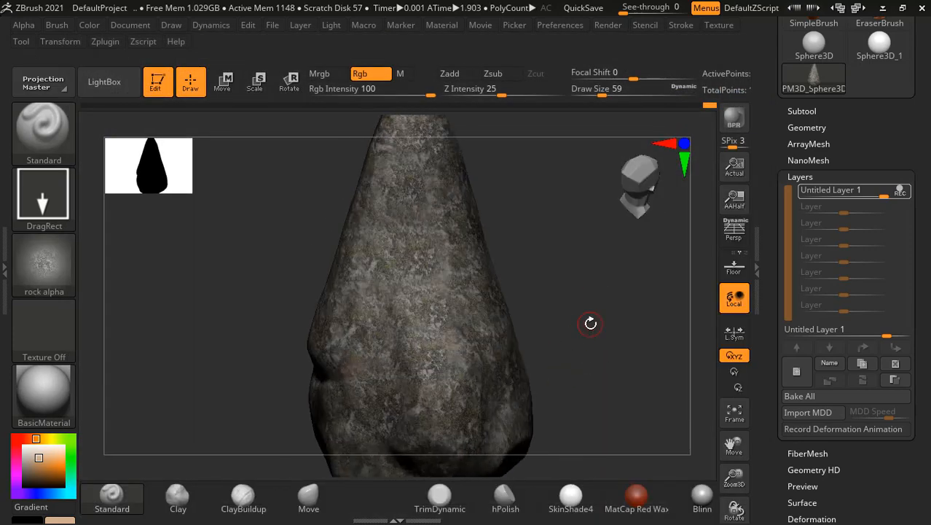
left_click(799, 379)
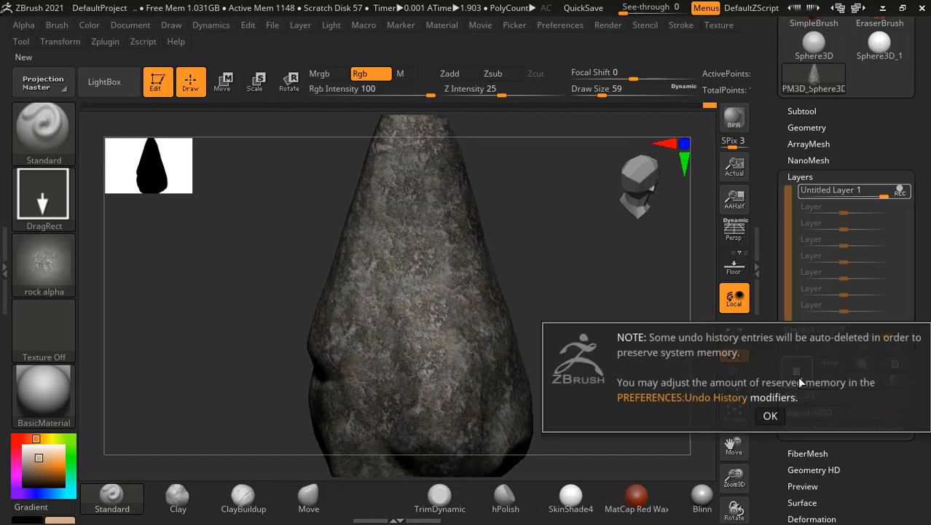
left_click(770, 415)
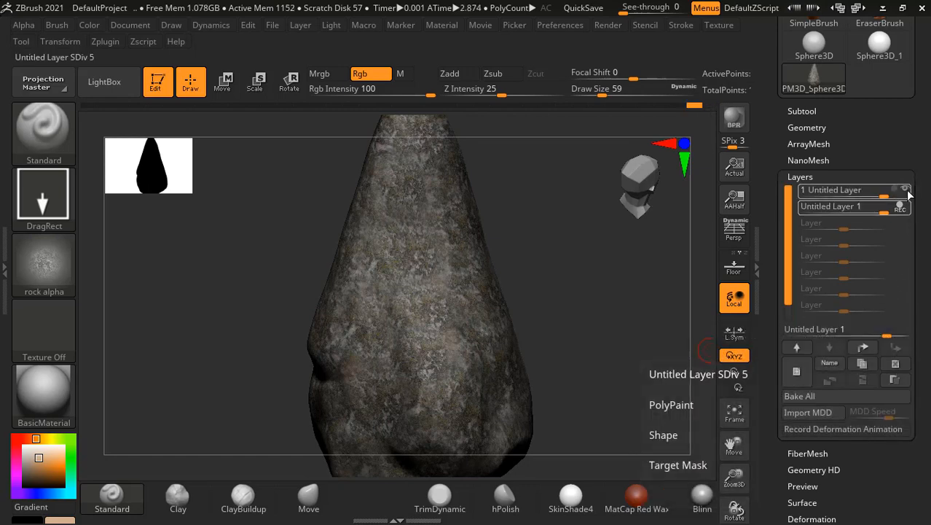
left_click(901, 207)
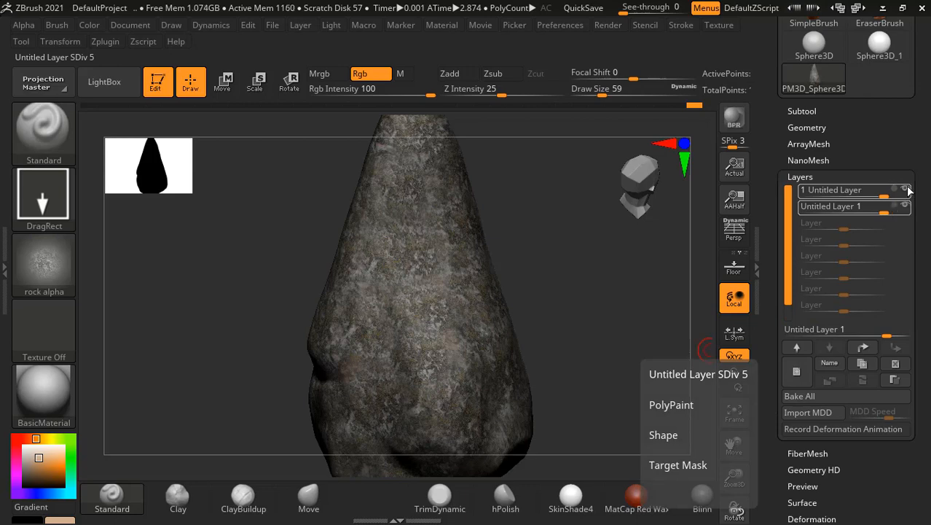
left_click(906, 190)
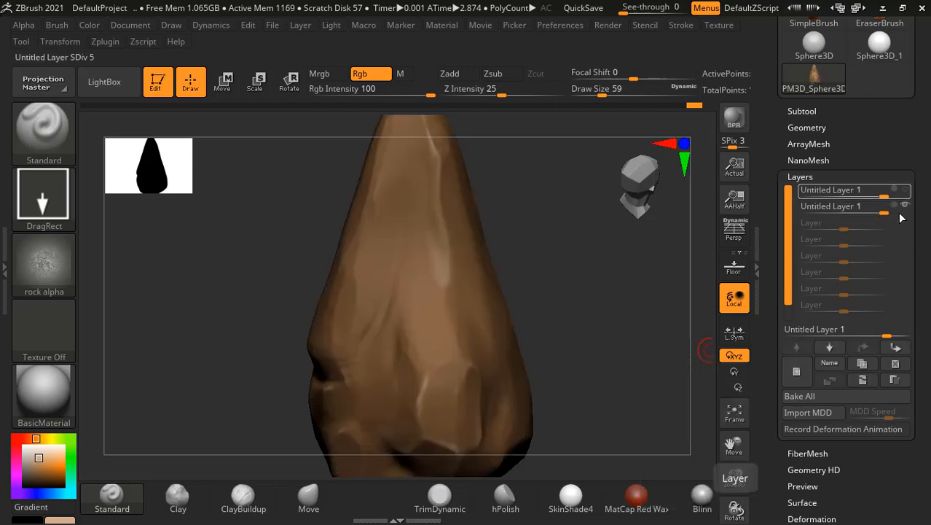
left_click(904, 209)
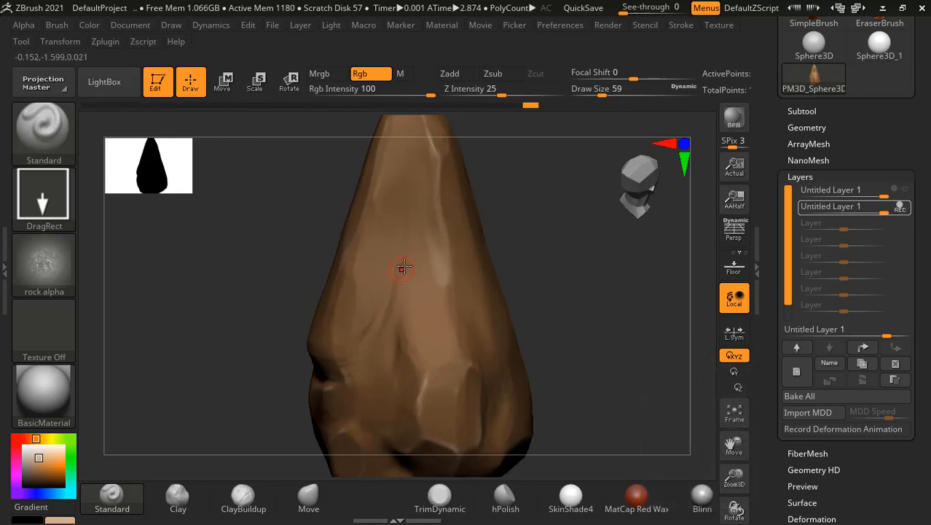
- Try stamping the rock alpha in Rgb mode on the front of the rock, and undo the stamp
left_click_drag(402, 266, 405, 265)
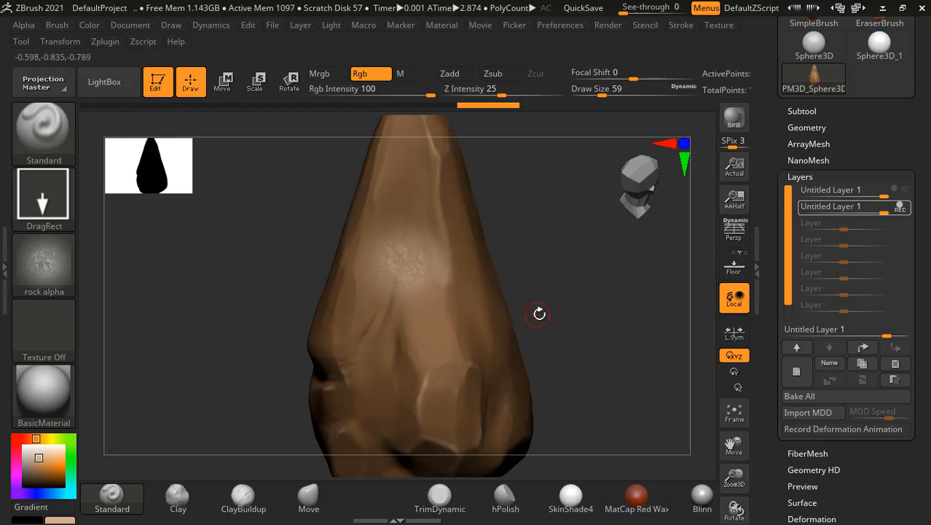
left_click_drag(565, 300, 554, 296)
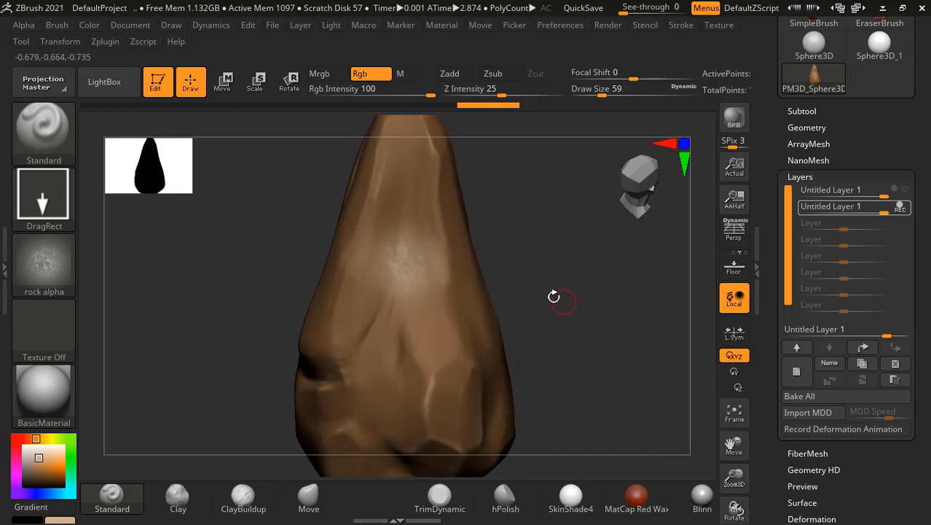
key("ctrl+z")
- Switch the Standard brush from Rgb to Zadd and set Z Intensity to 10, undoing the trial stamp on the rock
left_click(374, 76)
left_click(450, 76)
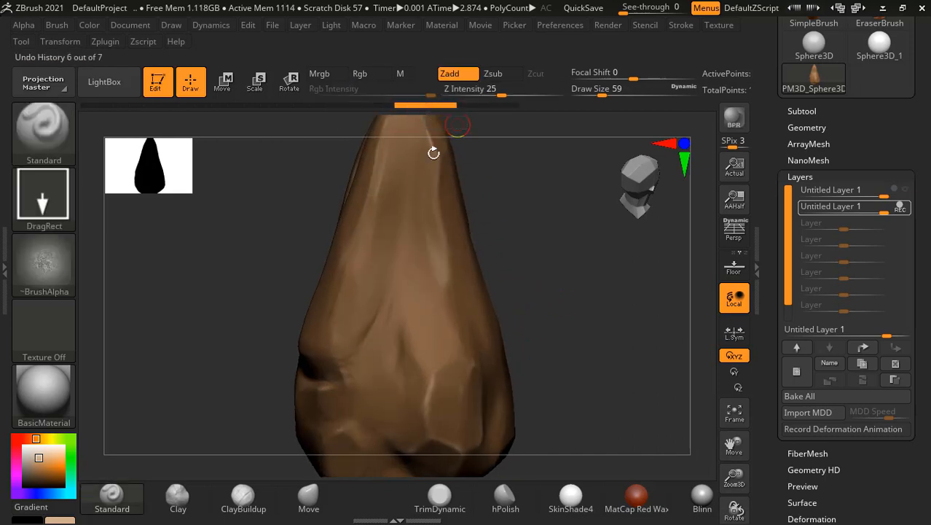
left_click_drag(409, 269, 433, 288)
mouse_move(541, 315)
left_mouse_down()
mouse_move(548, 300)
mouse_move(609, 307)
mouse_move(609, 292)
left_mouse_up()
key("ctrl")
key("ctrl+z")
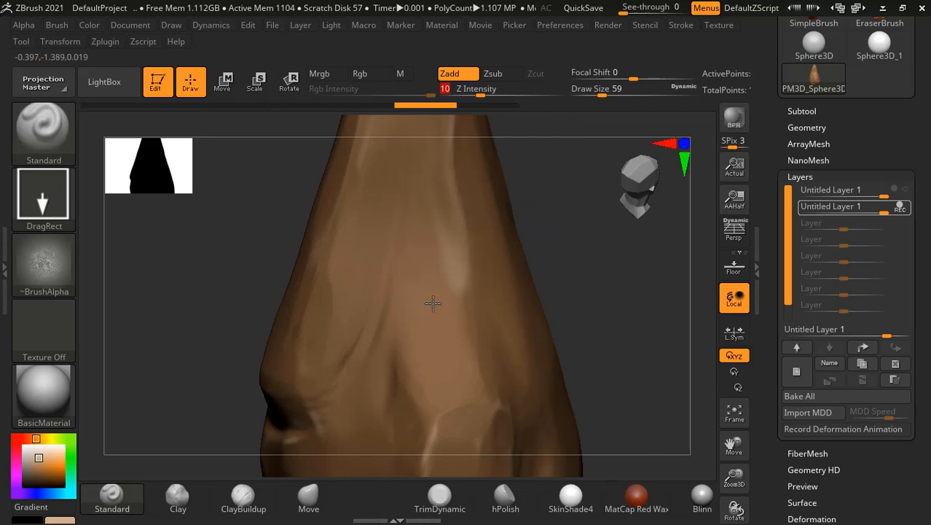
- Stamp the rock alpha over the central front face of the rock, just above the faceted bulge near the base
left_click_drag(590, 292, 445, 367)
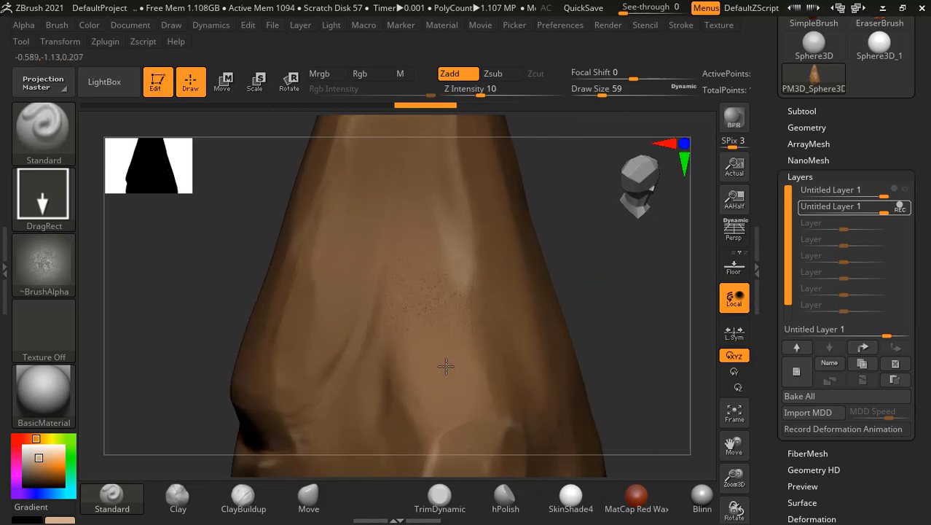
left_click_drag(609, 313, 453, 332)
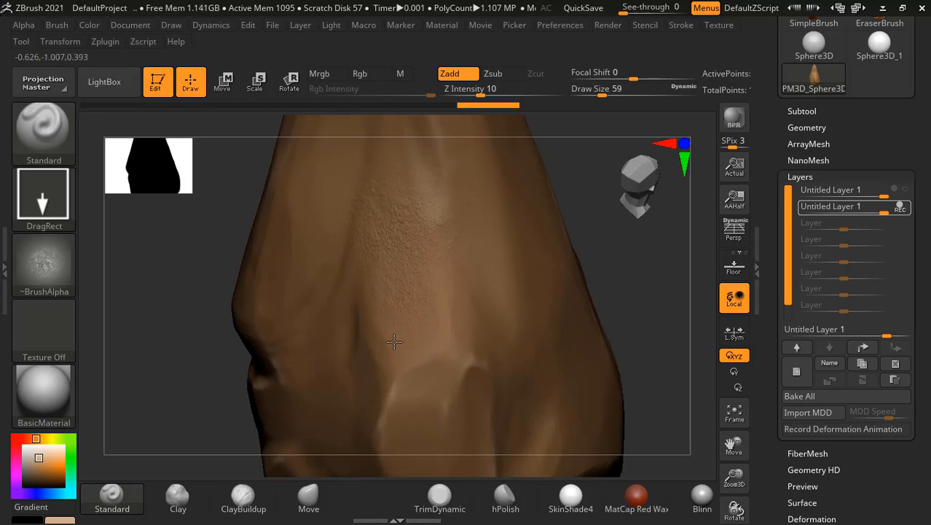
left_click_drag(628, 279, 672, 284)
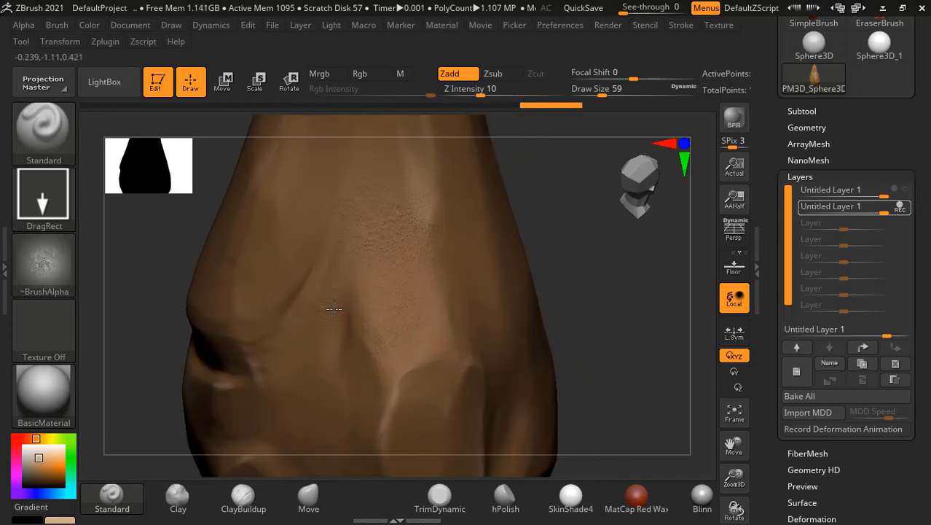
left_click_drag(331, 309, 376, 351)
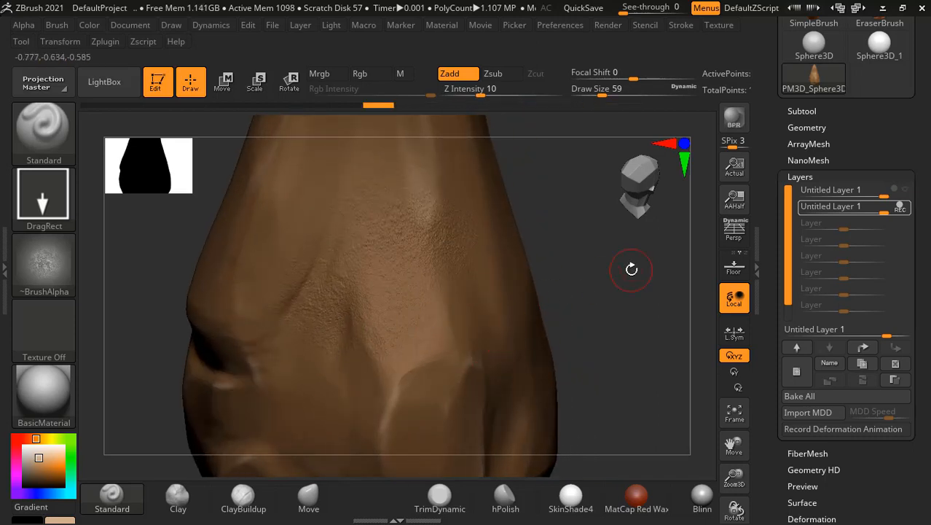
left_click_drag(638, 266, 493, 322)
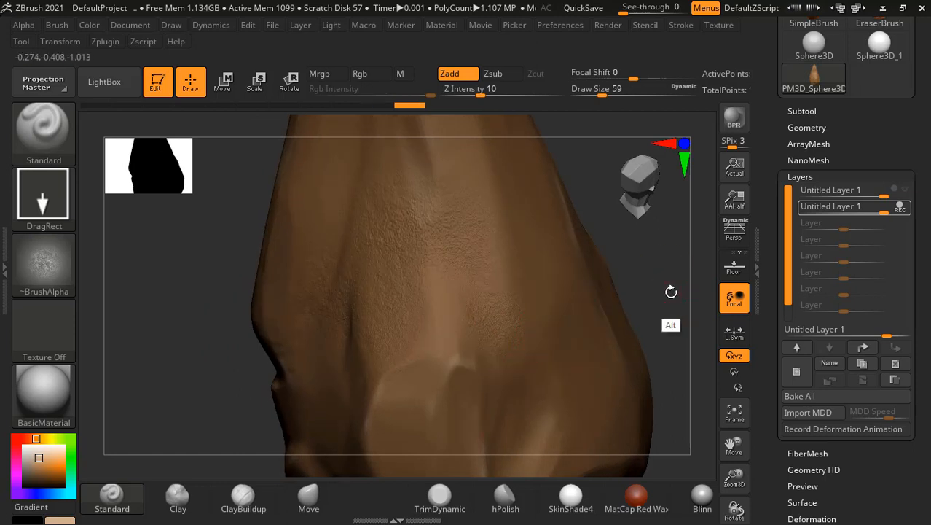
left_click_drag(640, 285, 540, 324)
- Extend the stamped stone grain up the front ridge and around to the side face above the deep notch
left_click_drag(623, 269, 453, 241)
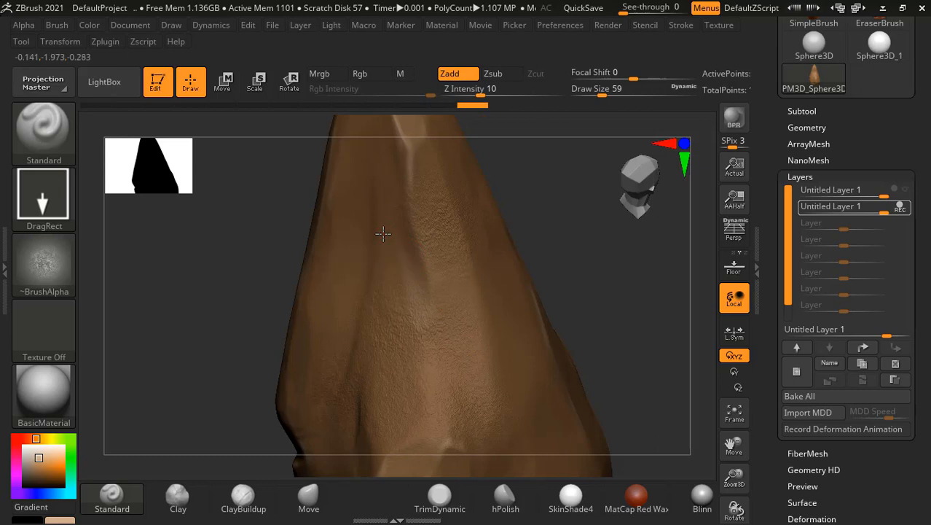
left_click_drag(571, 280, 457, 283)
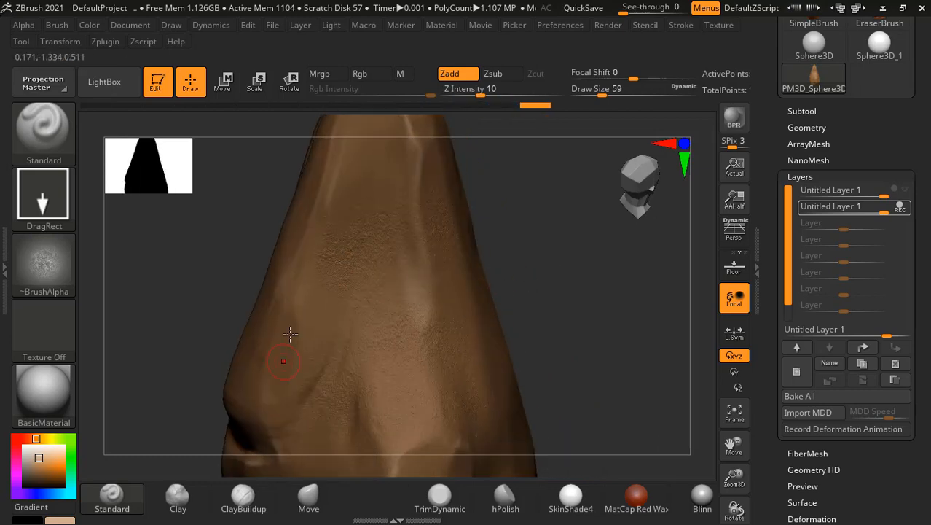
left_click_drag(564, 291, 317, 292)
mouse_move(575, 280)
left_mouse_down()
mouse_move(582, 277)
mouse_move(396, 314)
left_mouse_up()
left_click_drag(232, 407, 232, 406)
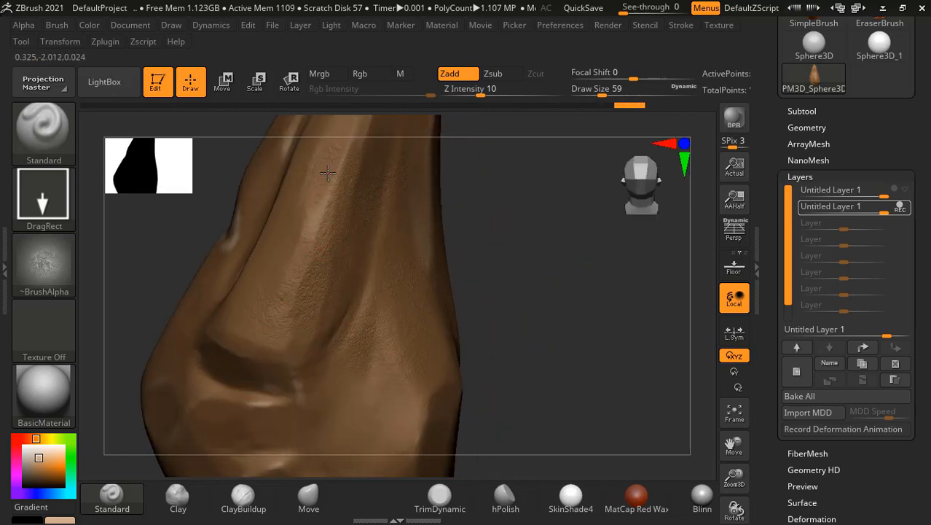
- Stamp the stone detail on the narrow upper faces of the rock, up to just below the tip
left_click_drag(574, 251, 468, 252)
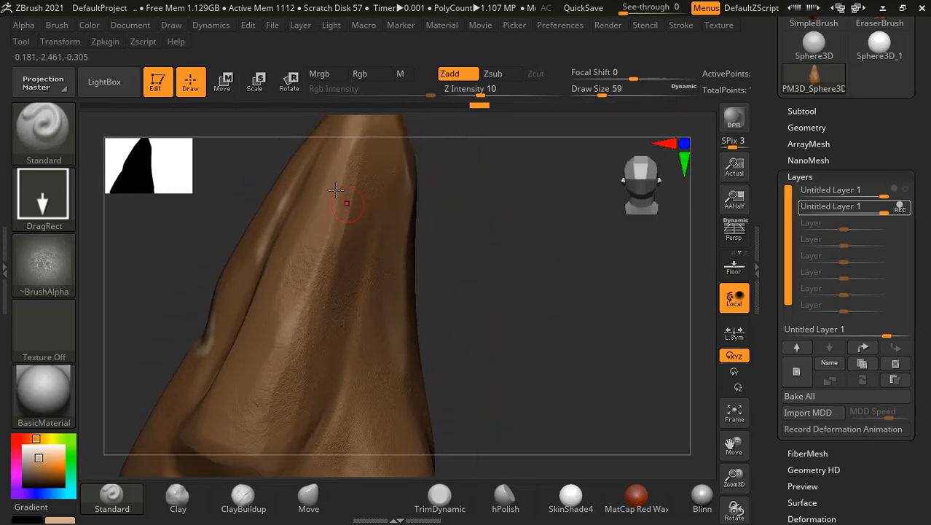
left_click_drag(565, 233, 470, 178)
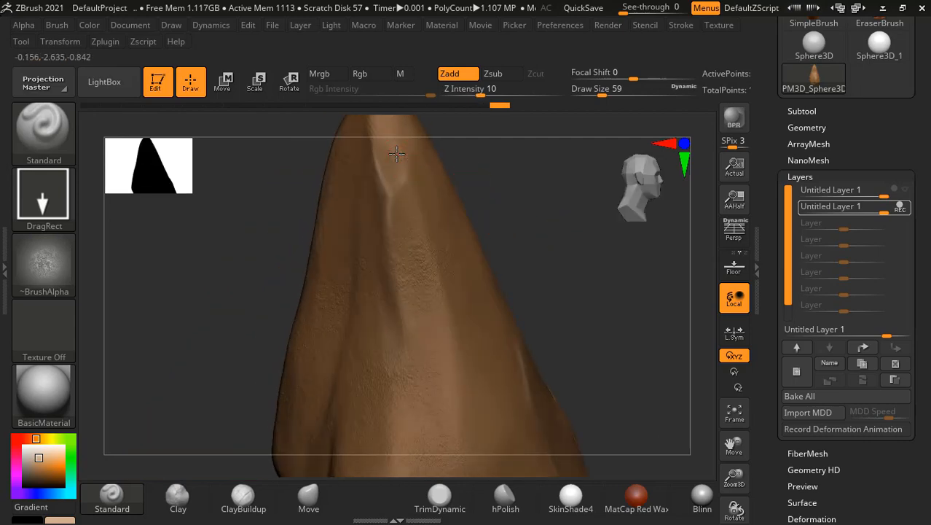
left_click_drag(445, 263, 417, 200)
mouse_move(575, 303)
left_mouse_down()
mouse_move(555, 215)
mouse_move(473, 292)
mouse_move(501, 345)
left_mouse_up()
- Cover the rounded facets of the lower front bulge and the area beside the notch with the rock alpha
left_click_drag(557, 319, 537, 200, "alt")
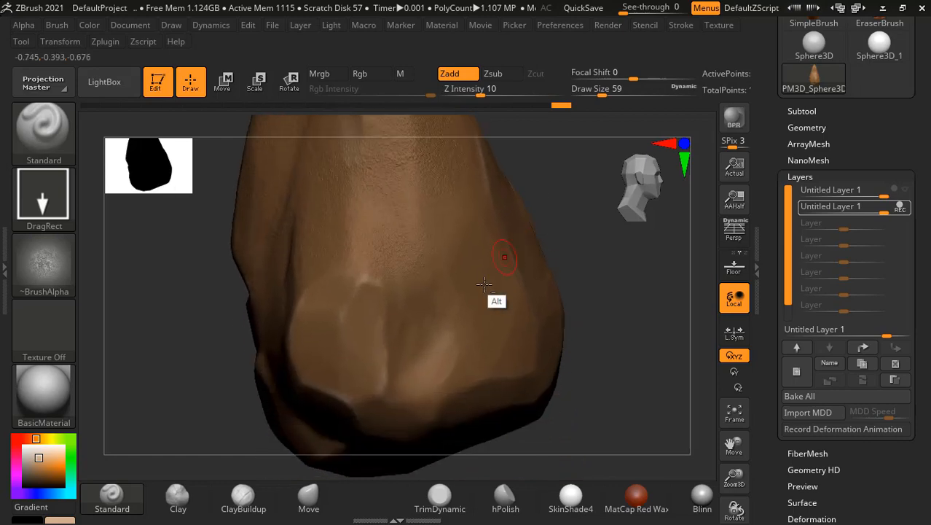
left_click_drag(468, 290, 515, 392)
left_click_drag(563, 366, 587, 243, "alt")
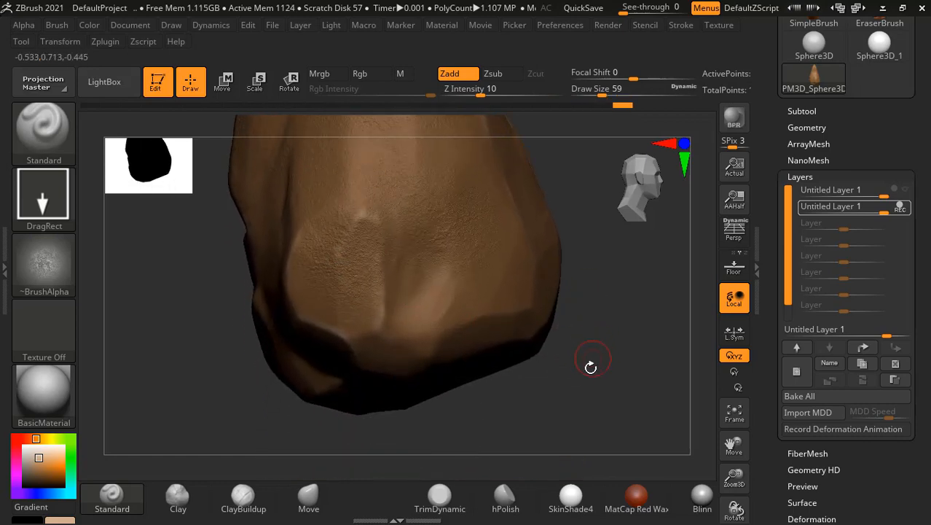
left_click_drag(591, 366, 589, 341)
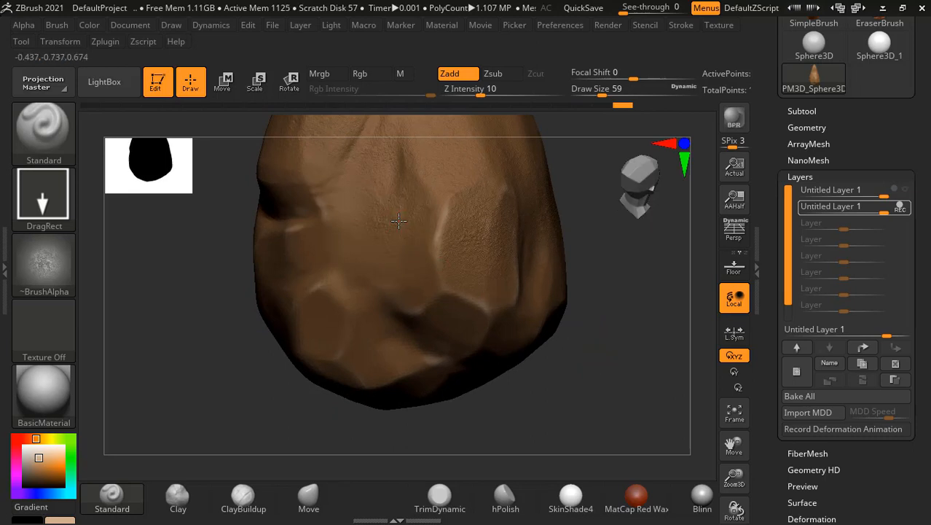
left_click_drag(515, 355, 441, 318)
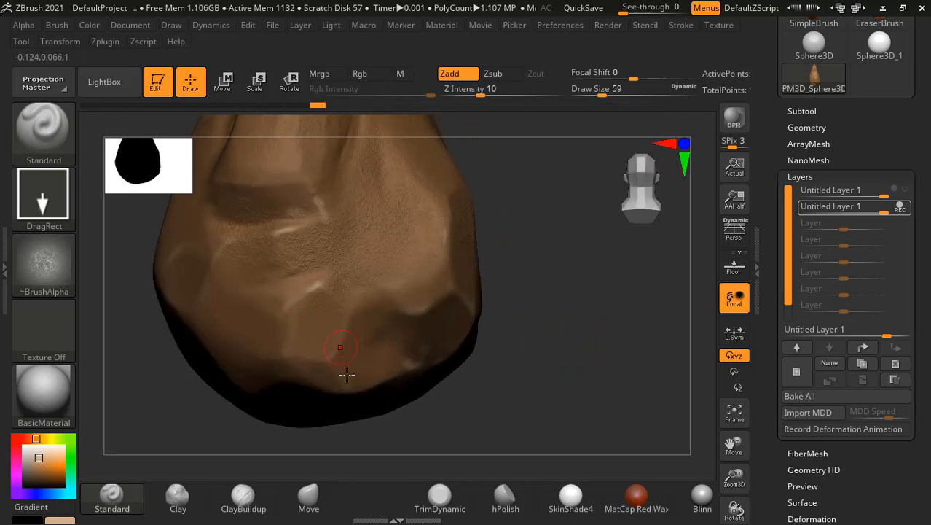
- Stamp the rock alpha on the facets below the notch and on the grooved side and front faces above it
left_click_drag(524, 369, 566, 311, "alt")
left_click_drag(561, 313, 584, 323)
left_click_drag(408, 315, 561, 348, "alt")
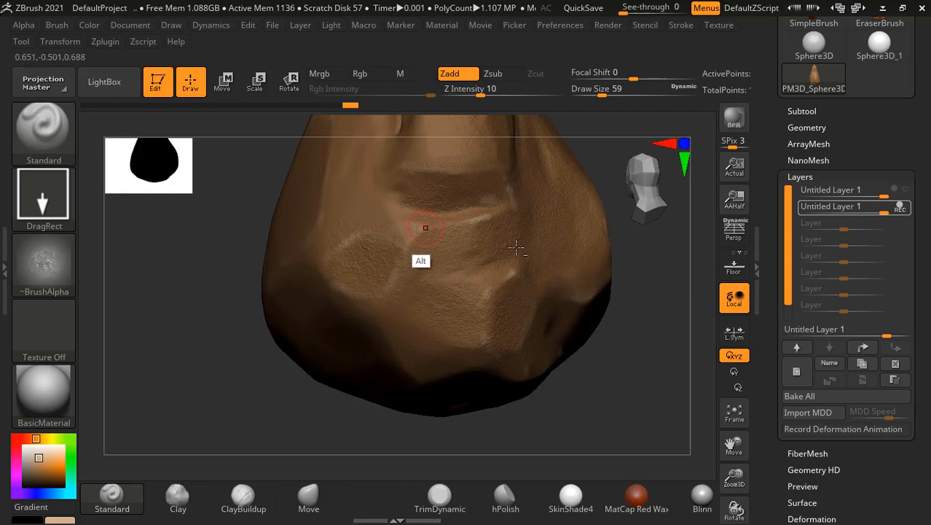
left_click_drag(623, 336, 631, 422)
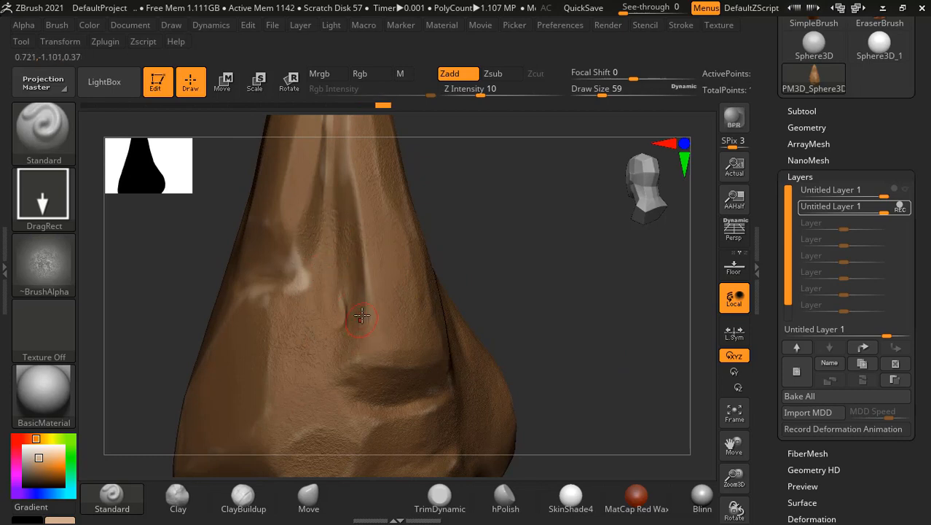
left_click_drag(554, 303, 636, 306)
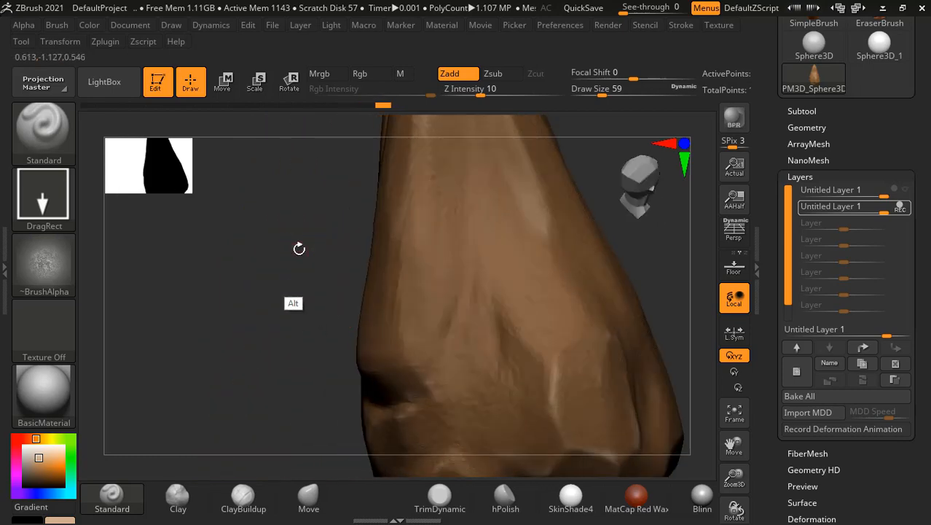
left_click_drag(300, 247, 278, 325, "alt")
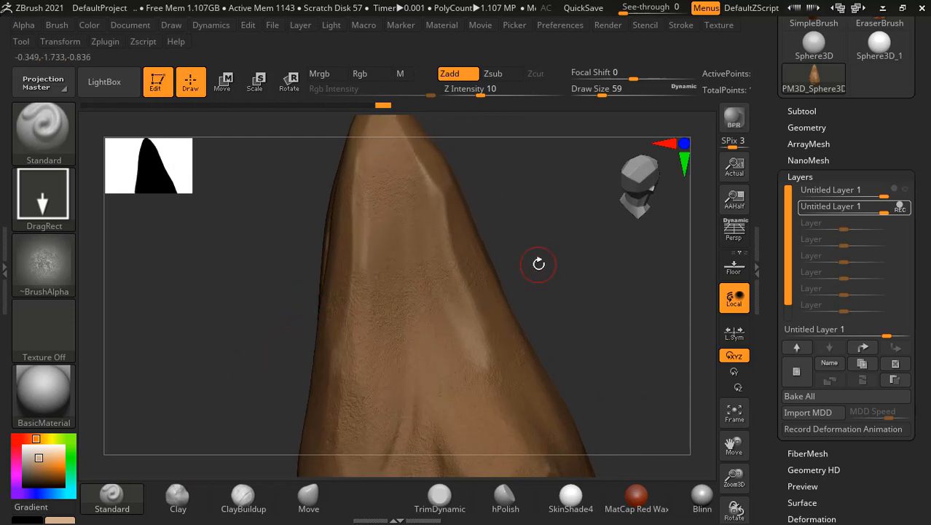
- Add stamped stone grain around the pointed tip of the rock, covering its front and side faces
left_click_drag(539, 264, 557, 253)
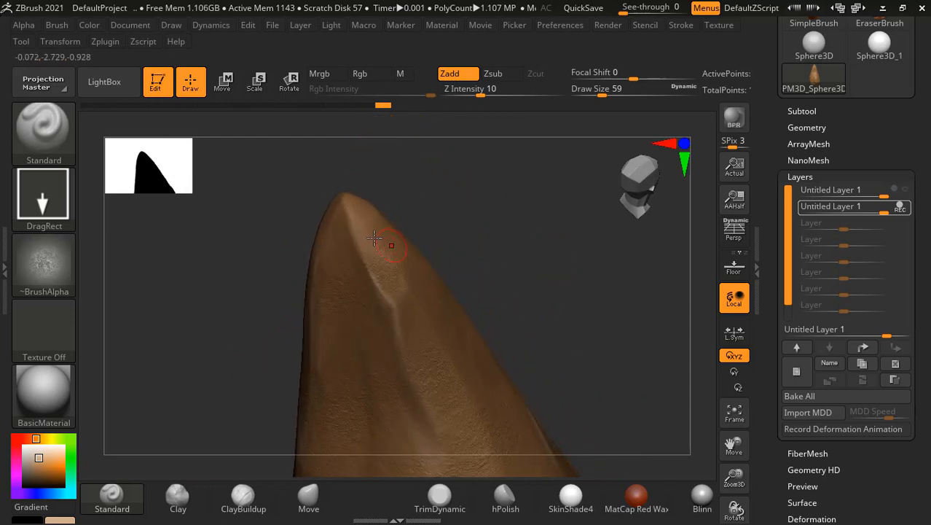
left_click_drag(378, 240, 410, 321)
left_click_drag(482, 239, 363, 250)
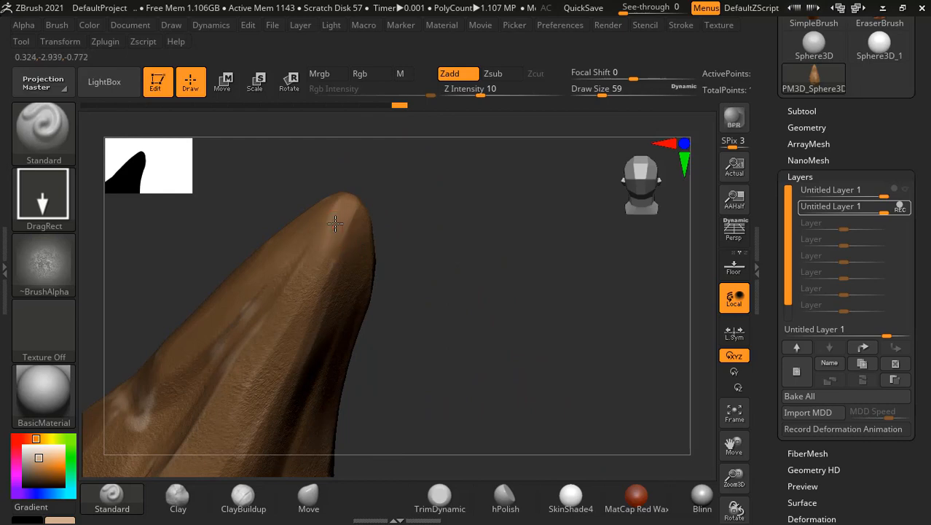
left_click_drag(422, 243, 329, 247)
left_click_drag(274, 232, 220, 253)
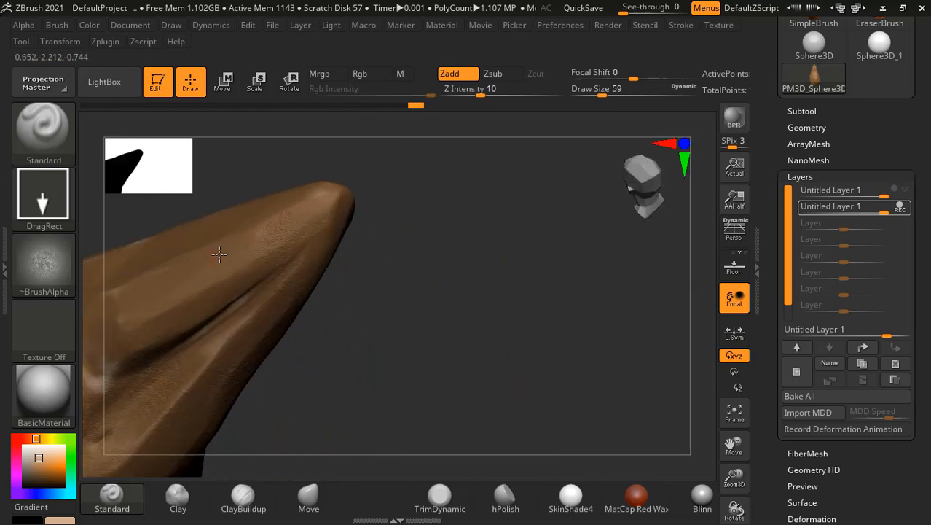
- Stamp the rock alpha along the long side face and the broad angular facet leading down to the base
mouse_move(394, 300)
left_mouse_down()
mouse_move(402, 297)
mouse_move(338, 266)
mouse_move(297, 327)
left_mouse_up()
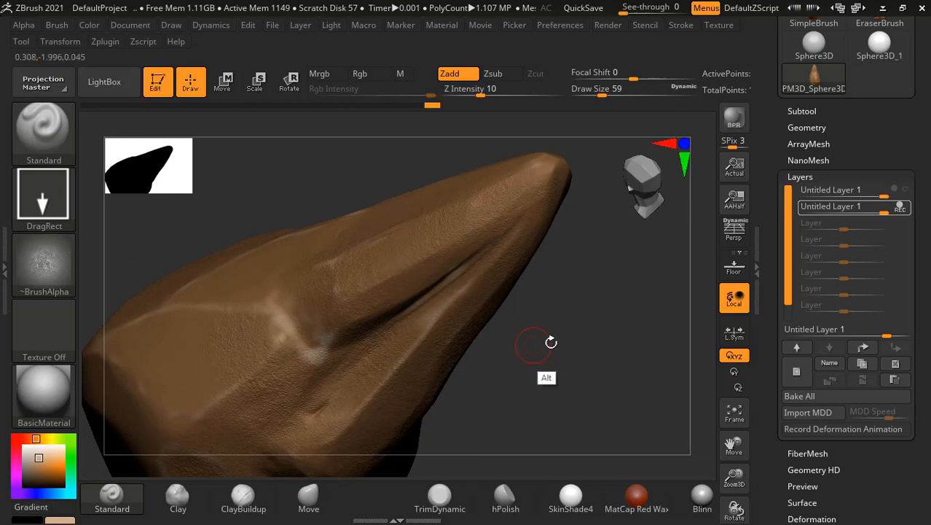
left_click_drag(551, 344, 289, 312, "alt")
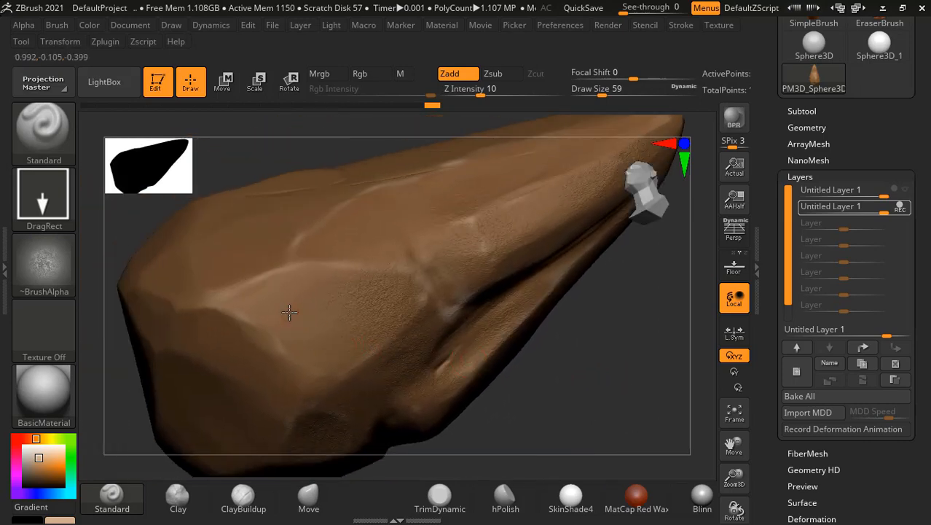
left_click_drag(577, 368, 624, 293, "alt")
left_click_drag(354, 244, 401, 318)
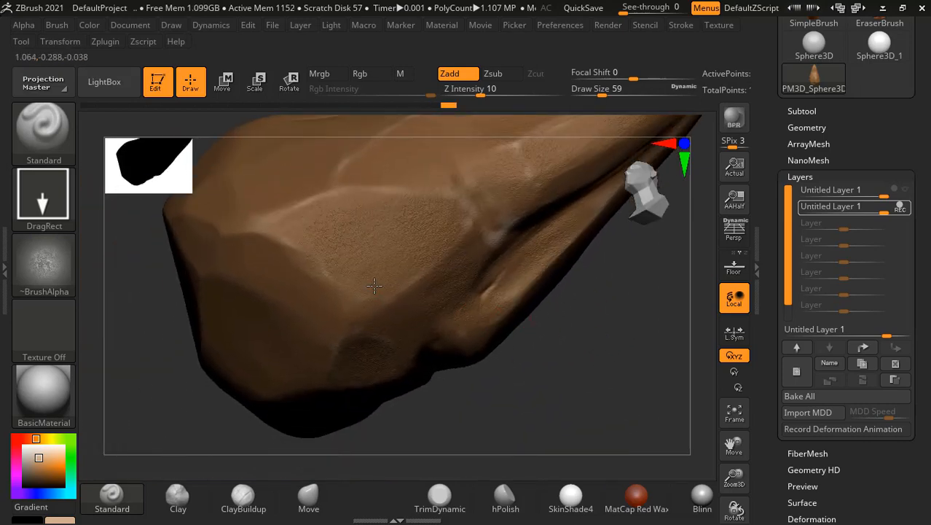
left_click_drag(549, 365, 482, 344)
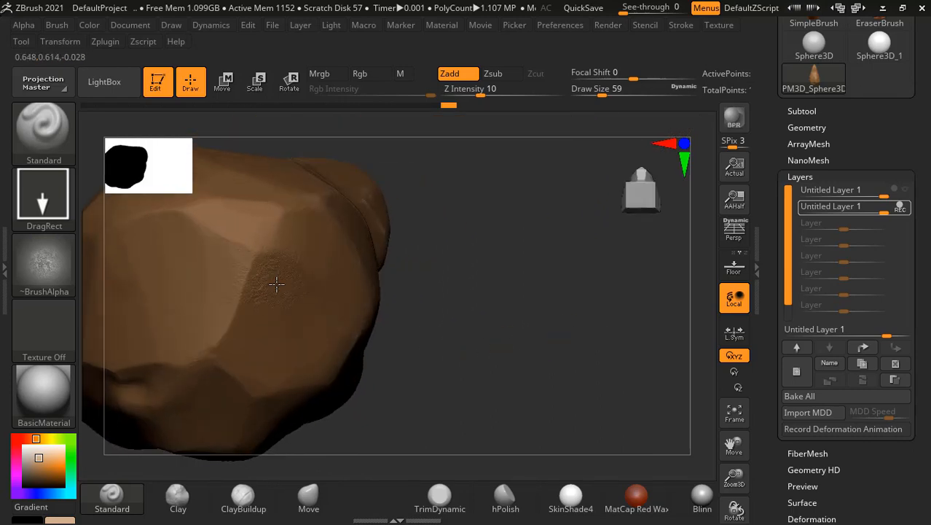
- Texture the facets on the underside of the rock, including the small dents, with rock alpha stamps
left_click_drag(276, 284, 317, 349)
mouse_move(537, 364)
left_mouse_down("alt")
mouse_move(551, 350)
mouse_move(550, 318)
mouse_move(648, 313)
left_mouse_up("alt")
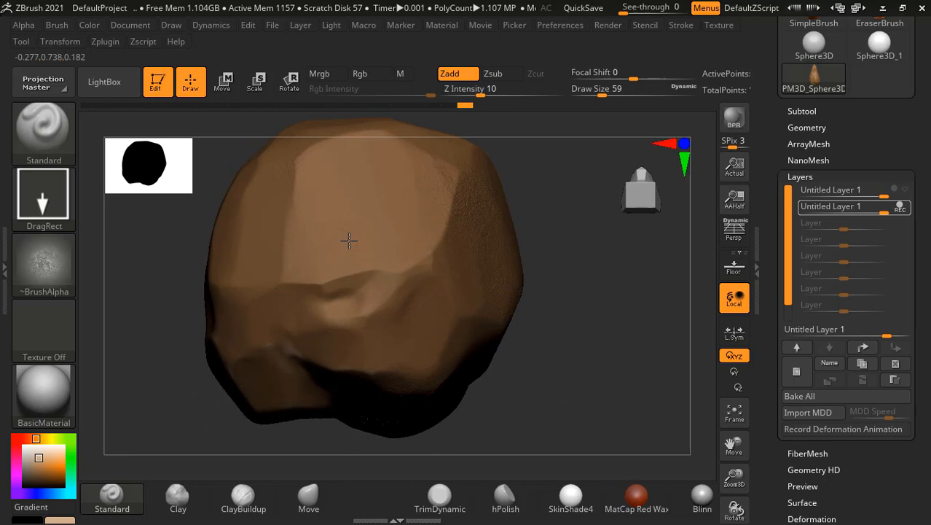
left_click_drag(382, 244, 412, 240)
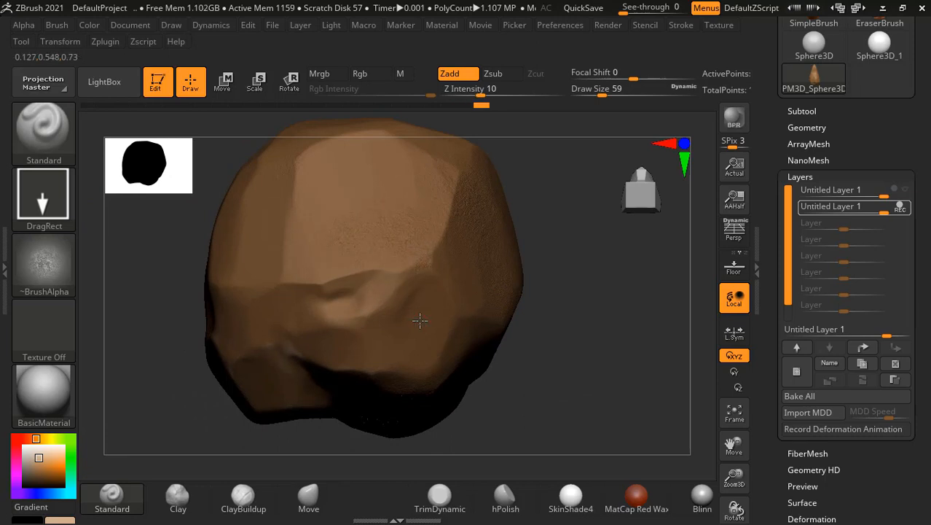
left_click_drag(428, 435, 595, 362)
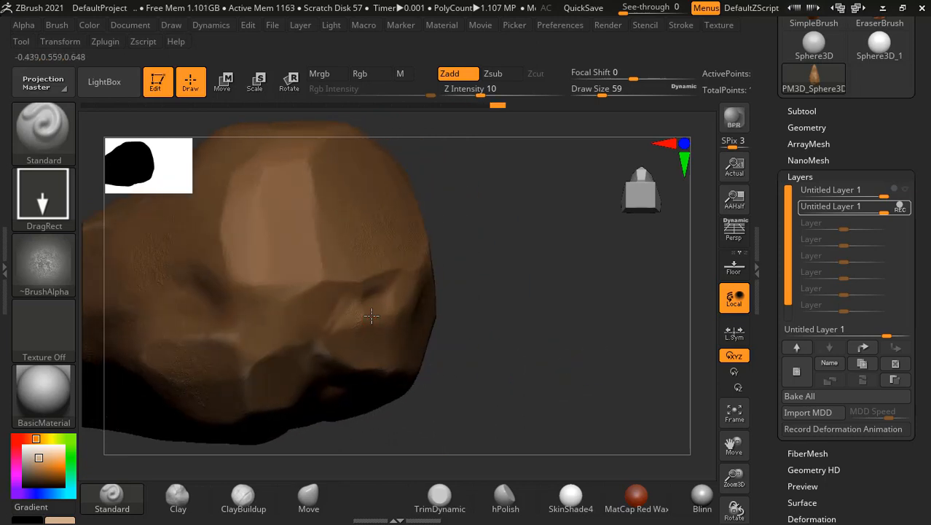
left_click_drag(372, 315, 388, 425)
left_click_drag(293, 305, 317, 420)
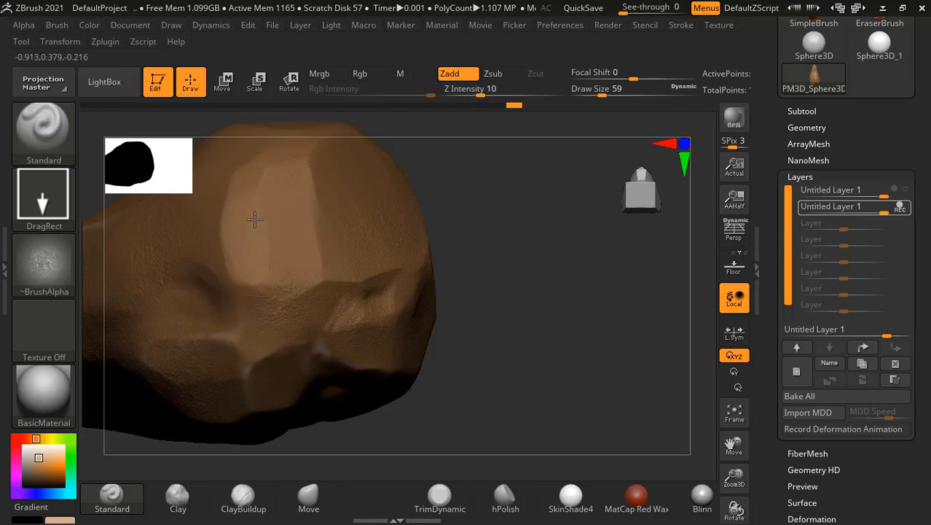
- Stamp stone detail on the remaining smooth underside facets and around the lower edge of the base
left_click_drag(528, 266, 465, 275)
left_click_drag(332, 272, 408, 310)
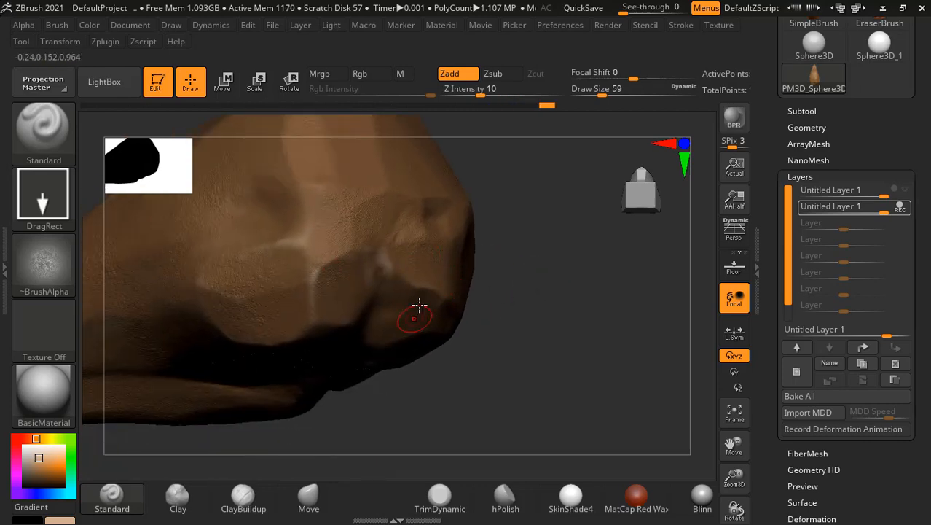
left_click_drag(483, 341, 376, 305)
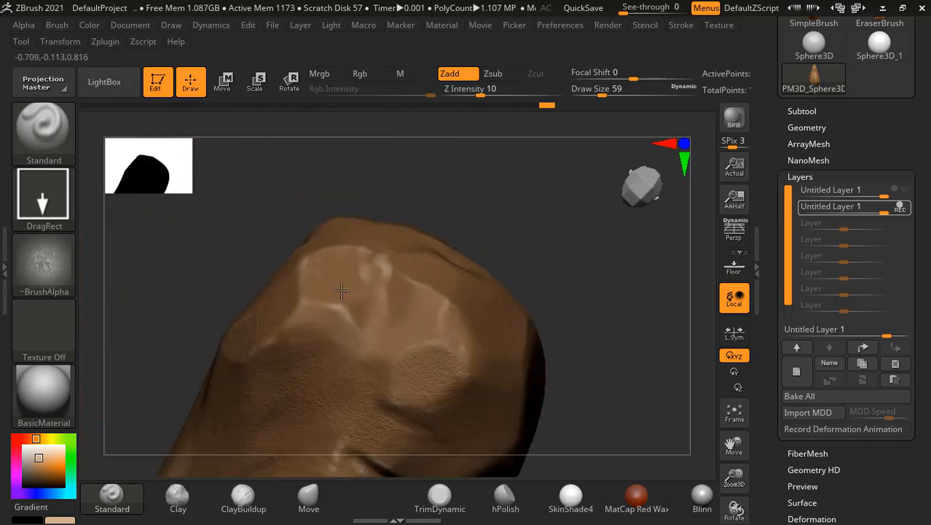
- Stamp the rock alpha over the smooth facets above the base and around the arched groove on the rock's broad side
left_click_drag(601, 262, 622, 356)
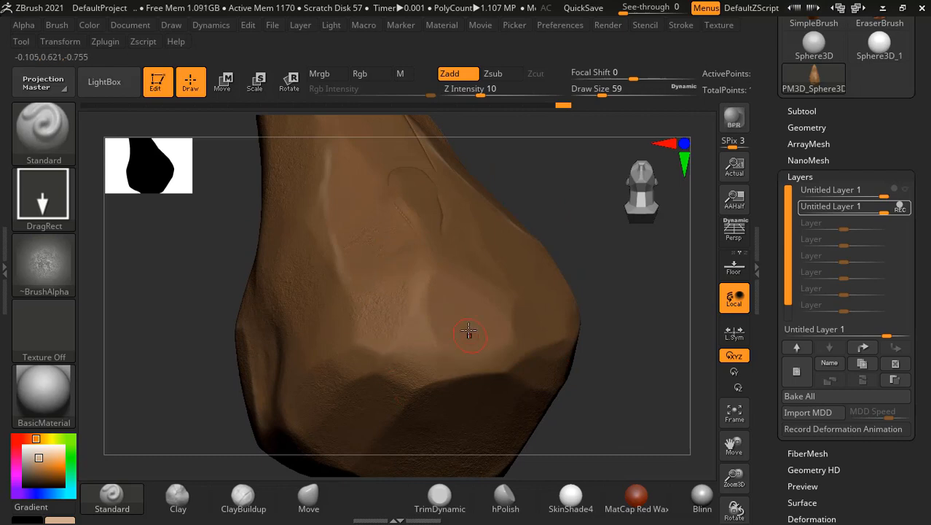
mouse_move(632, 369)
left_mouse_down()
mouse_move(609, 328)
mouse_move(568, 343)
mouse_move(506, 293)
left_mouse_up()
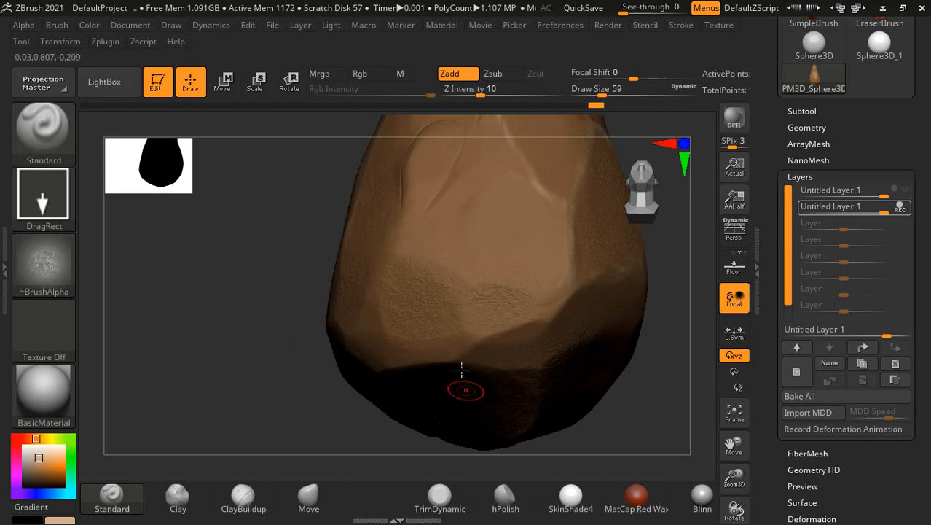
mouse_move(221, 384)
left_mouse_down()
mouse_move(220, 323)
mouse_move(239, 308)
mouse_move(423, 251)
left_mouse_up()
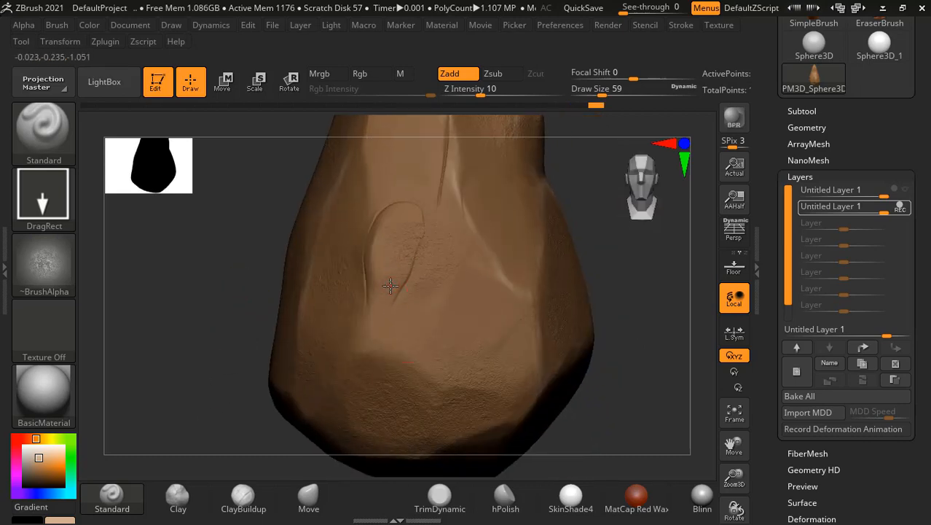
left_click(483, 329)
left_click_drag(499, 290, 446, 346)
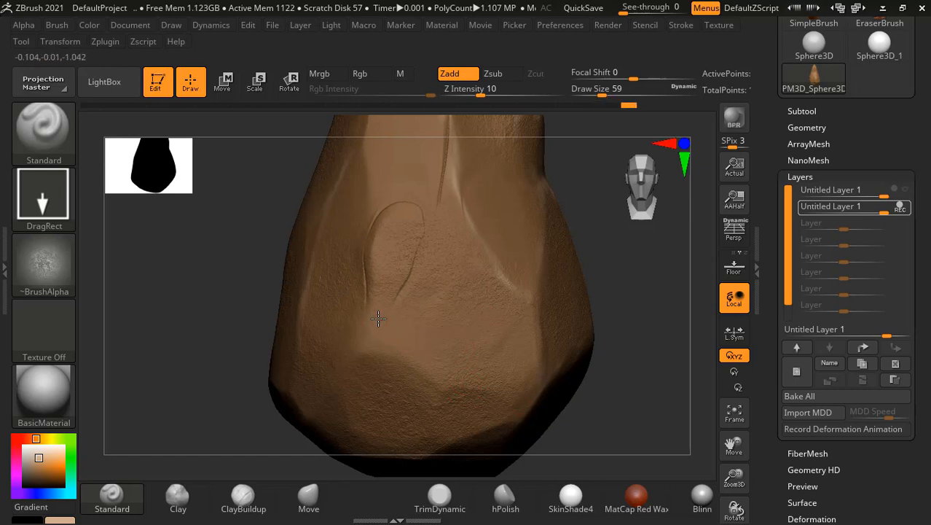
left_click_drag(633, 280, 461, 374)
left_click(444, 286)
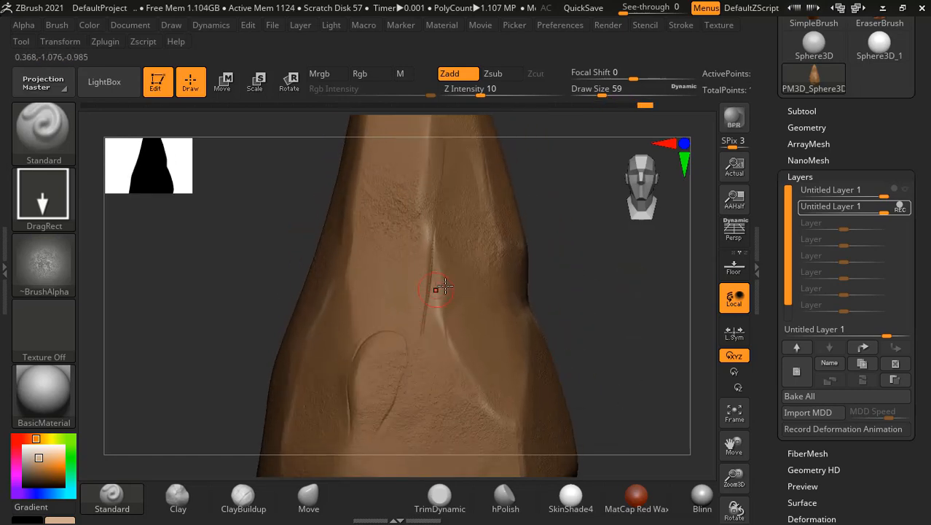
- Fill the remaining smooth patches on the upper faces, tip and sides with stone grain, checking the rock all around
left_click_drag(607, 271, 601, 419, "alt")
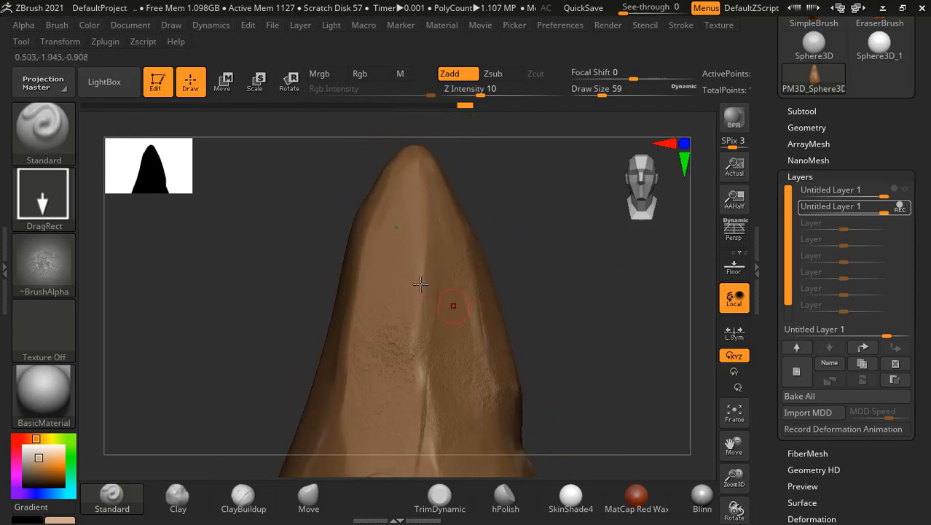
mouse_move(481, 255)
left_mouse_down()
mouse_move(526, 256)
mouse_move(384, 203)
left_mouse_up()
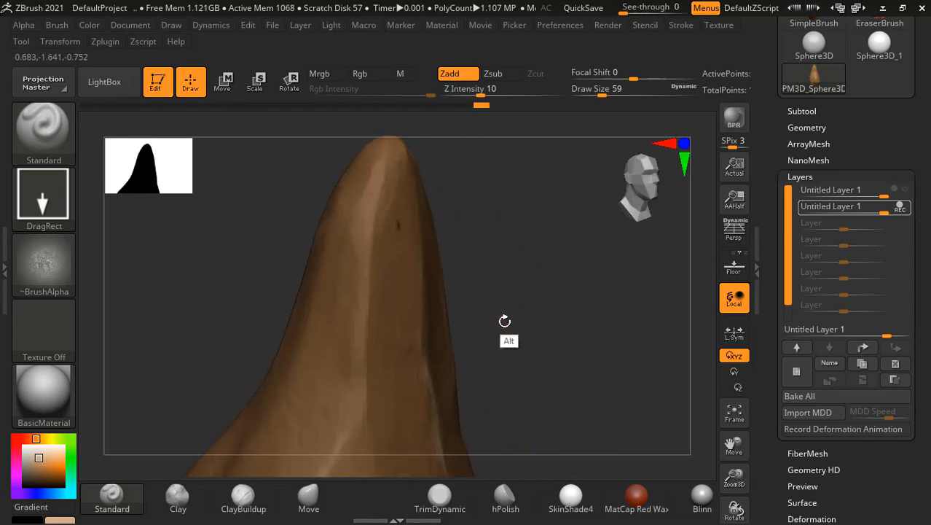
left_click_drag(505, 322, 575, 219, "alt")
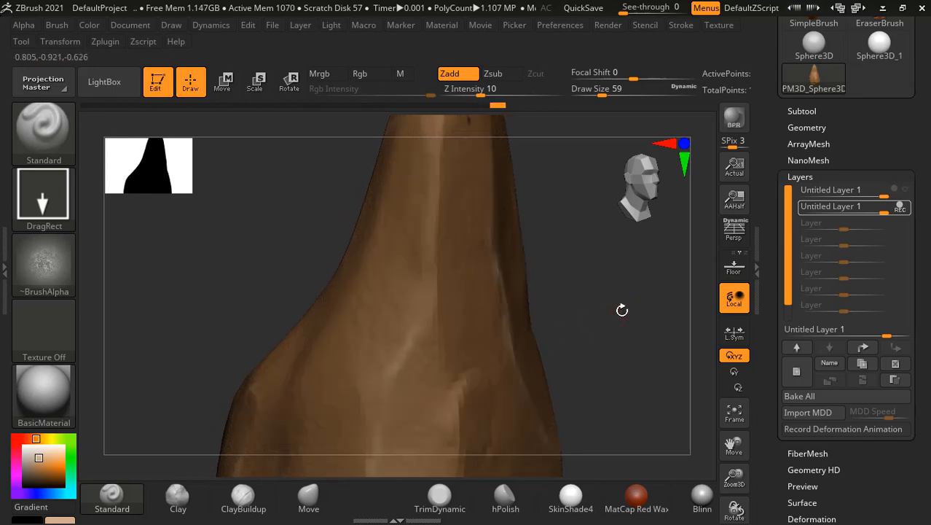
mouse_move(621, 308)
left_mouse_down("alt")
mouse_move(599, 327)
mouse_move(574, 317)
mouse_move(560, 325)
left_mouse_up("alt")
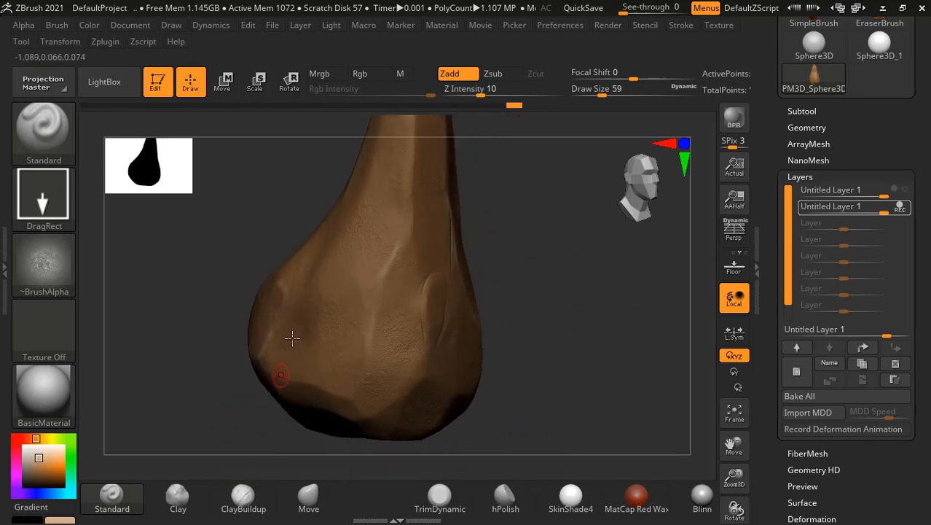
mouse_move(504, 267)
left_mouse_down()
mouse_move(455, 266)
mouse_move(360, 225)
left_mouse_up()
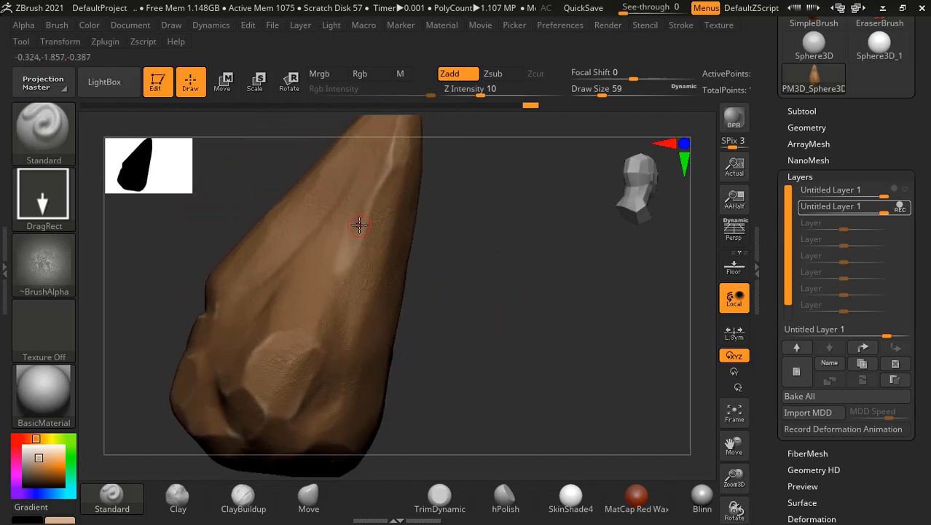
mouse_move(500, 304)
left_mouse_down()
mouse_move(558, 295)
mouse_move(561, 329)
mouse_move(320, 351)
left_mouse_up()
mouse_move(451, 360)
left_mouse_down()
mouse_move(539, 338)
mouse_move(496, 351)
mouse_move(518, 331)
mouse_move(538, 333)
mouse_move(464, 295)
left_mouse_up()
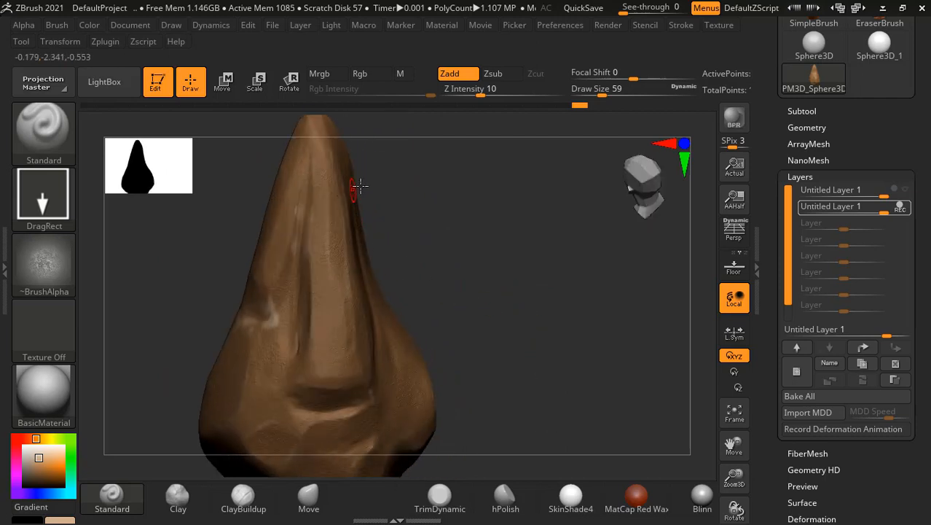
mouse_move(360, 185)
left_mouse_down()
mouse_move(426, 249)
mouse_move(364, 270)
mouse_move(387, 293)
mouse_move(421, 241)
mouse_move(424, 286)
mouse_move(476, 305)
left_mouse_up()
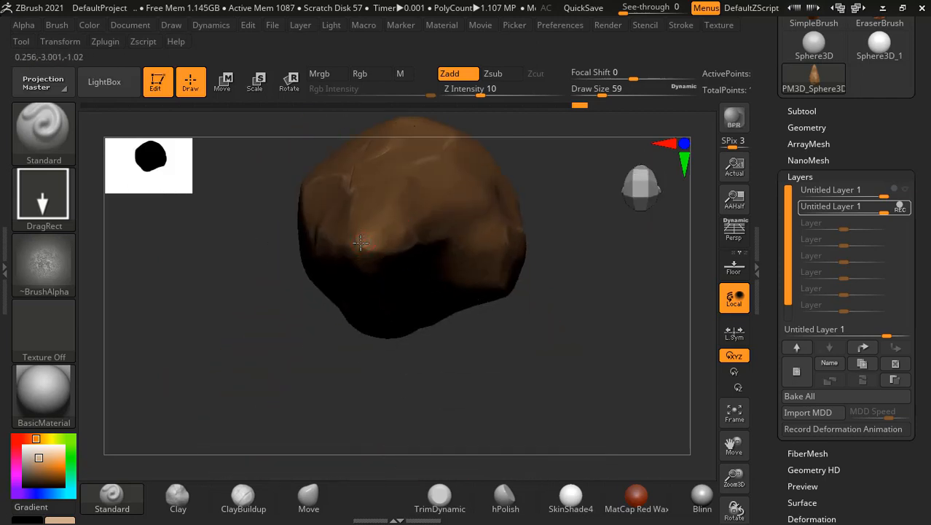
mouse_move(505, 254)
left_mouse_down()
mouse_move(573, 270)
mouse_move(559, 356)
mouse_move(543, 275)
mouse_move(555, 290)
mouse_move(601, 266)
mouse_move(703, 241)
left_mouse_up()
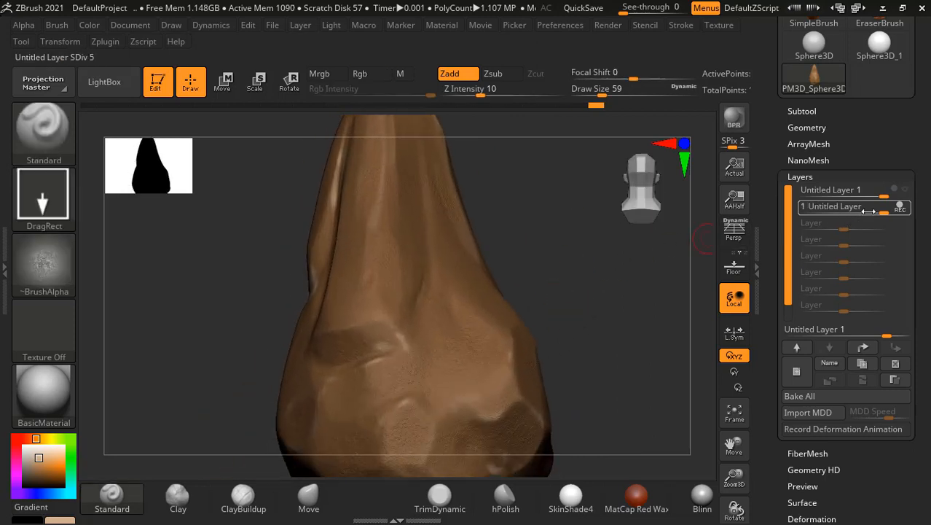
- Stop recording on the stone detail layer and show the rock color layer
left_click(867, 207)
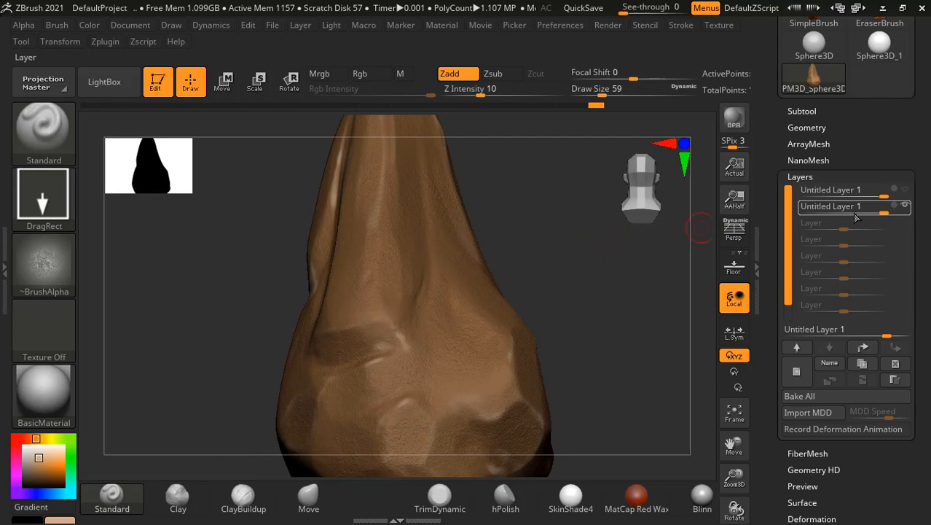
left_click(838, 189)
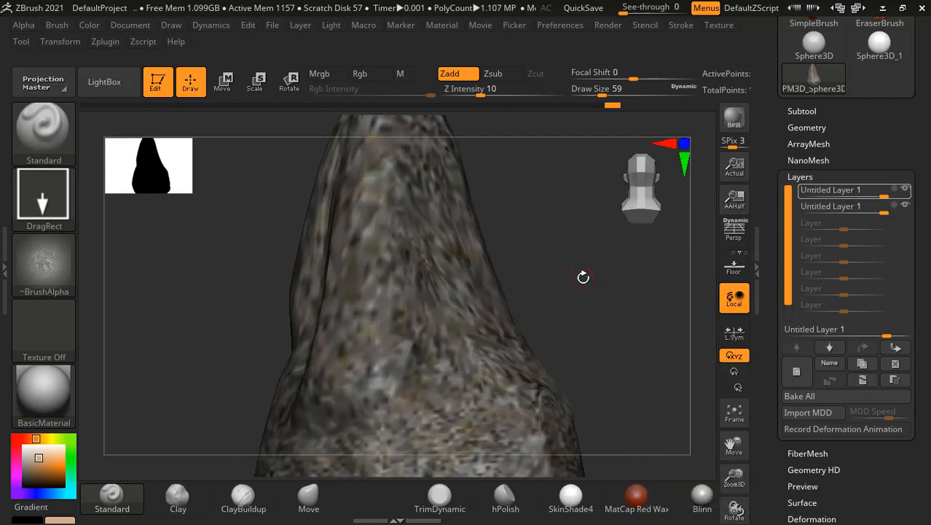
mouse_move(583, 277)
left_mouse_down()
mouse_move(619, 285)
mouse_move(618, 318)
mouse_move(657, 308)
mouse_move(614, 314)
mouse_move(583, 277)
left_mouse_up()
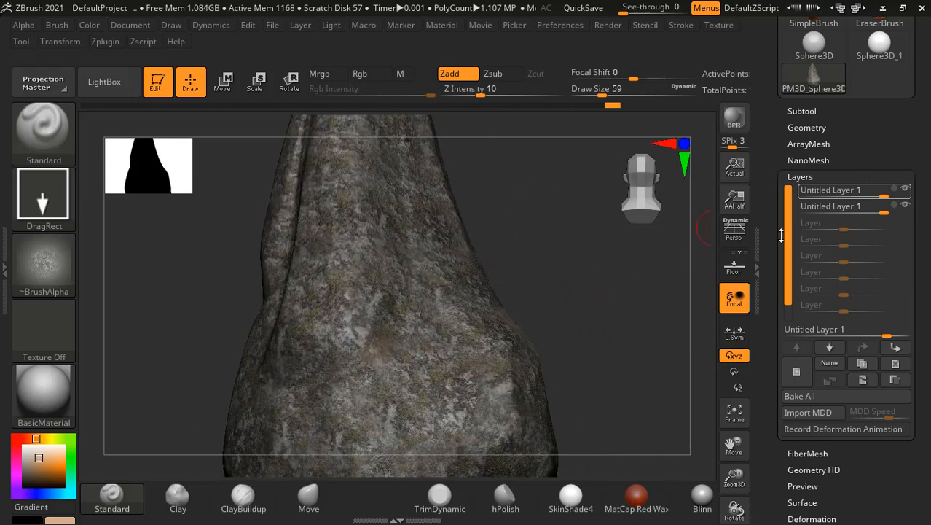
- Add a new layer for edge painting and turn the brush alpha off
left_click(796, 374)
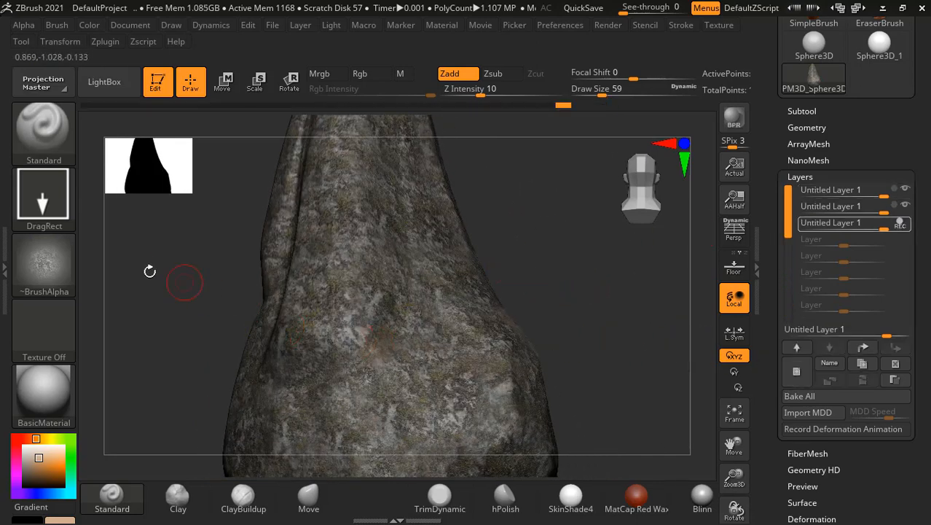
left_click(53, 259)
left_click(146, 262)
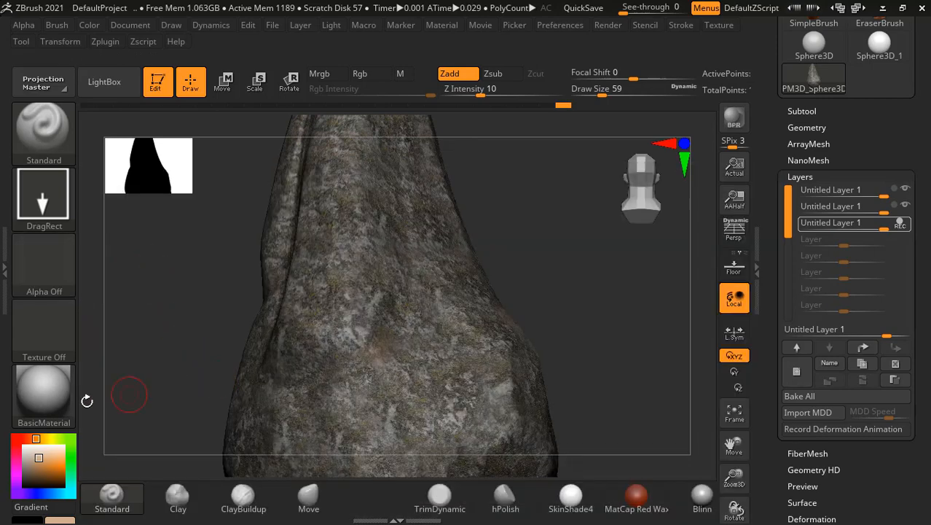
- Choose a light grey paint color and reduce the brush draw size to 31
left_click_drag(48, 460, 345, 352, "ctrl")
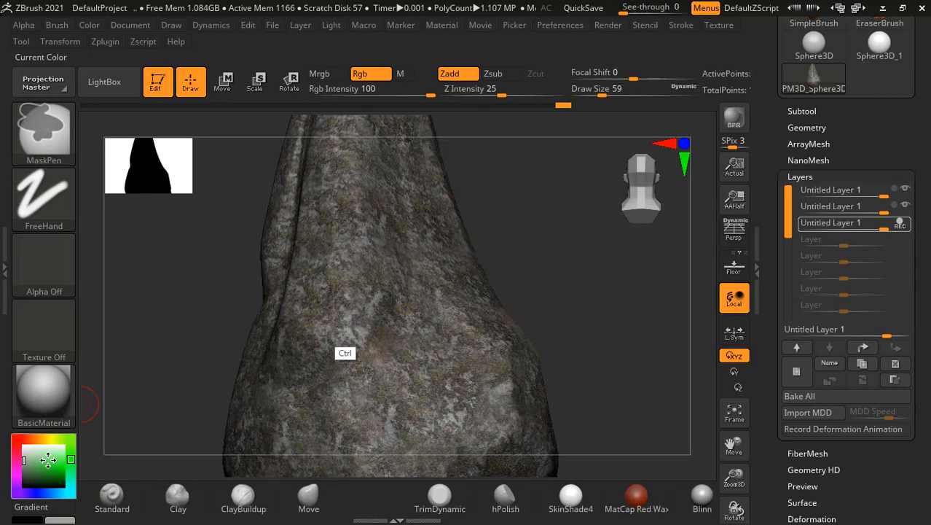
mouse_move(576, 266)
left_mouse_down()
mouse_move(550, 254)
mouse_move(491, 303)
mouse_move(435, 241)
left_mouse_up()
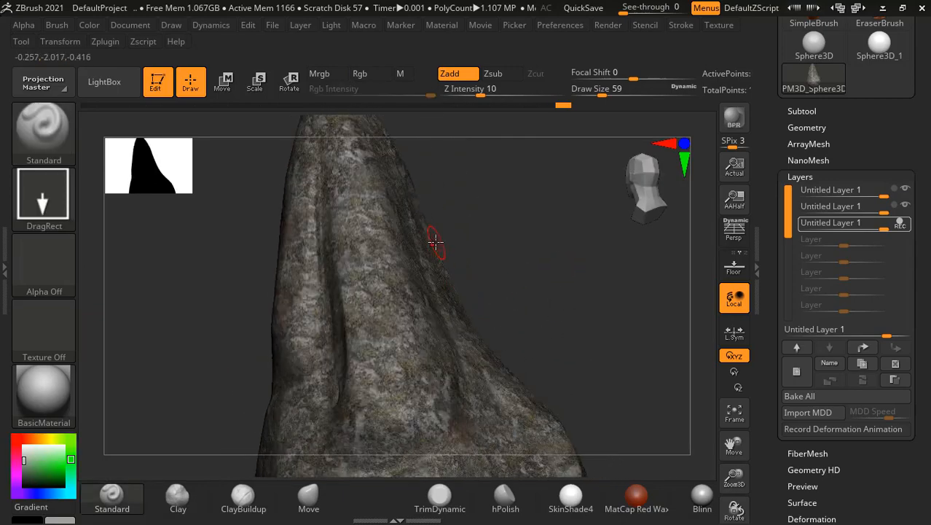
key("bracketleft")
key("bracketleft")
left_click_drag(490, 224, 561, 245)
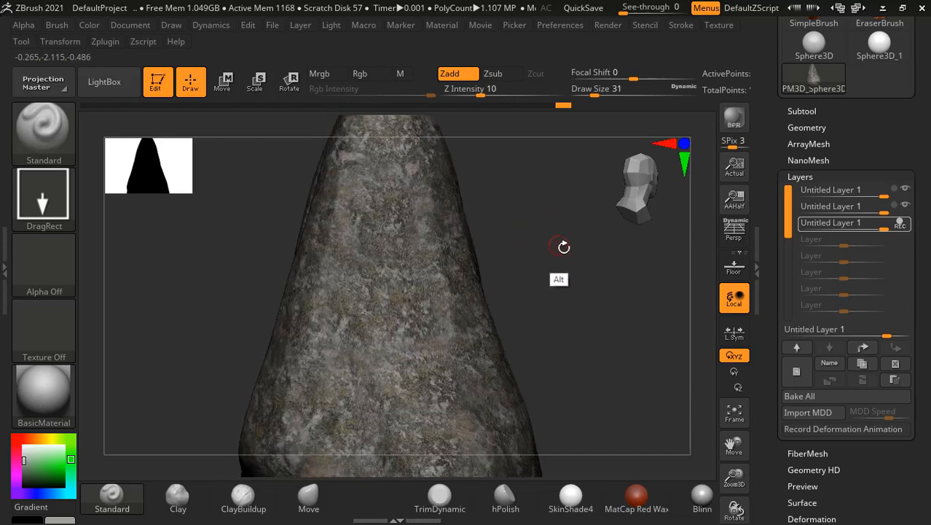
- Hide the rock color layer and turn recording back on for the new third layer
left_click_drag(907, 209, 910, 191)
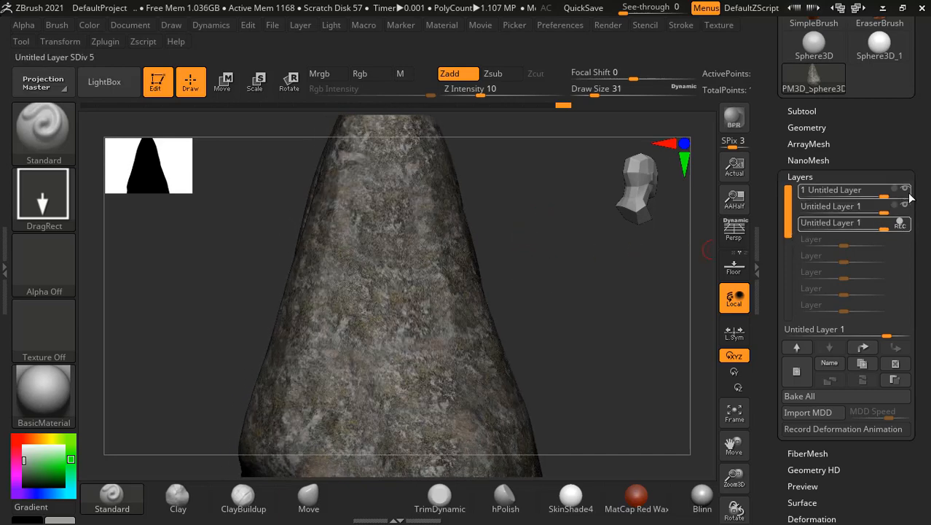
left_click(908, 191)
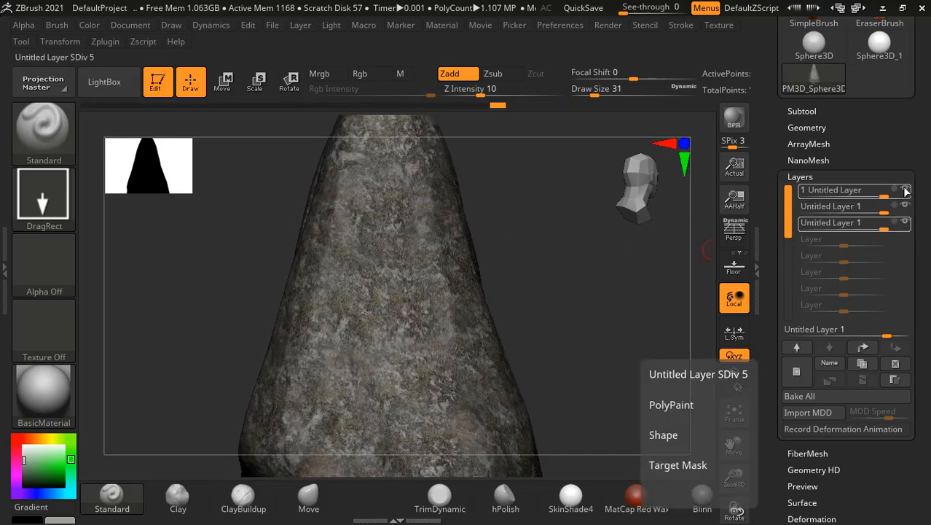
left_click(906, 191)
left_click_drag(544, 226, 510, 207)
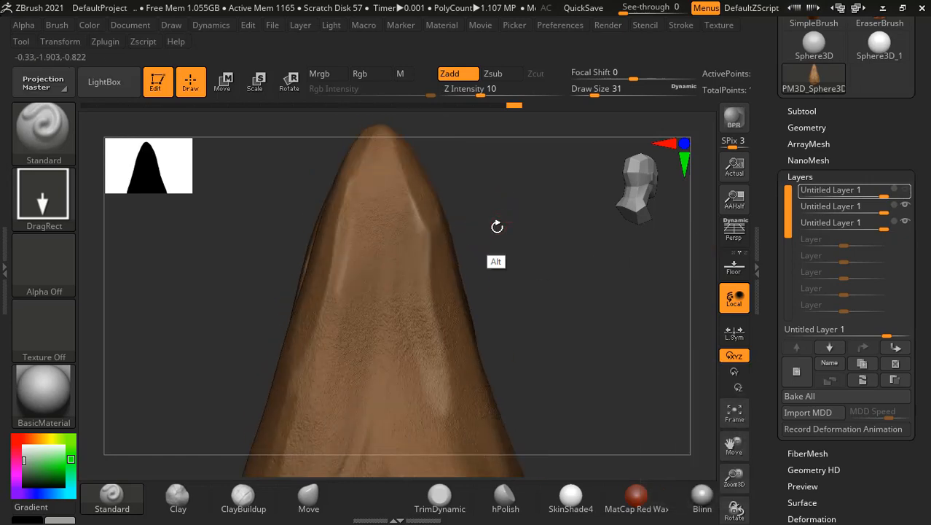
left_click(355, 177)
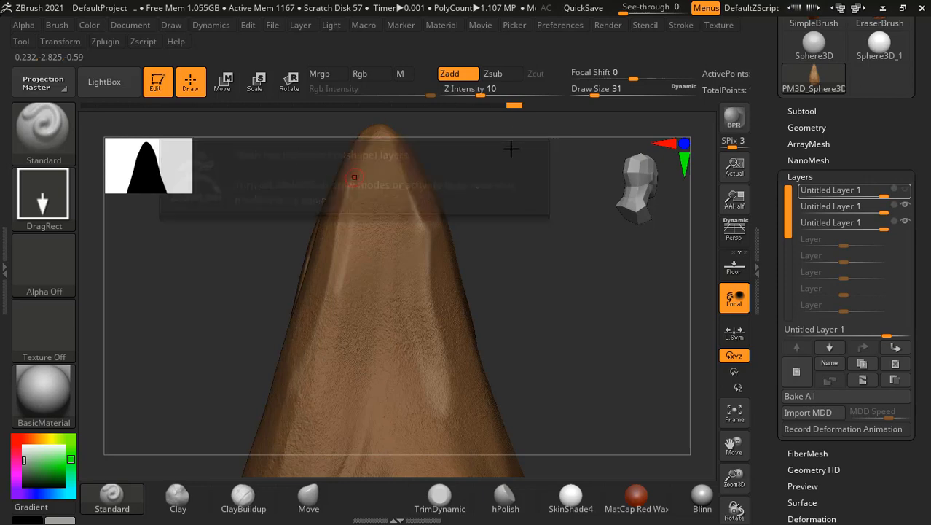
left_click(897, 224)
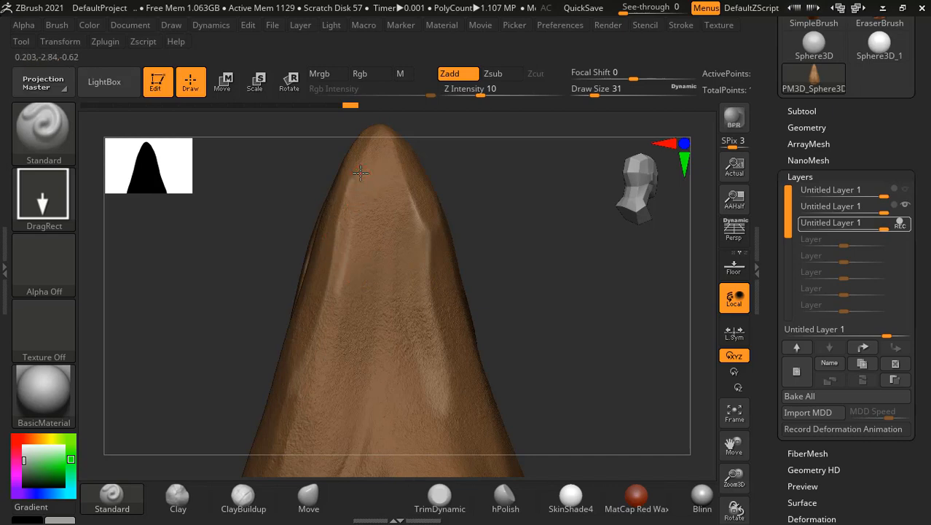
left_click_drag(493, 201, 535, 198)
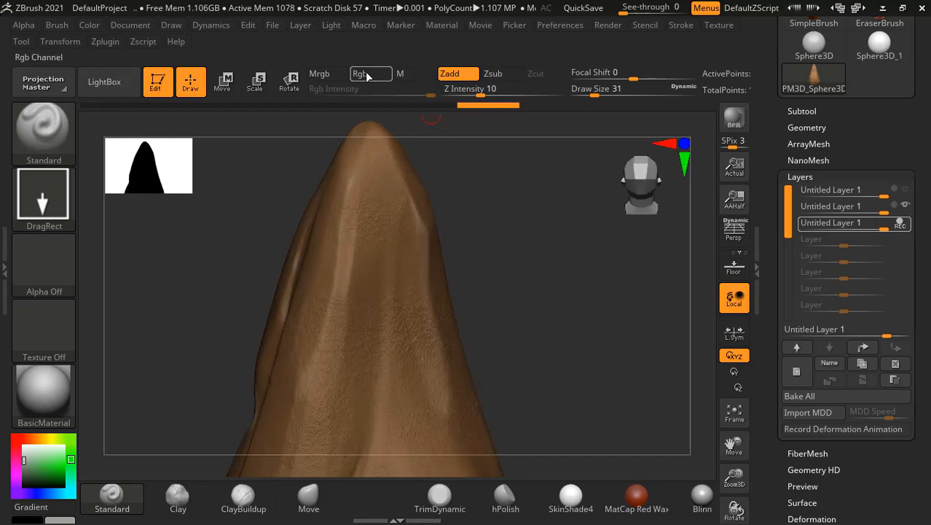
- Set the Standard brush to paint Rgb only with Zadd off, and change its stroke to FreeHand
left_click(366, 73)
left_click(450, 73)
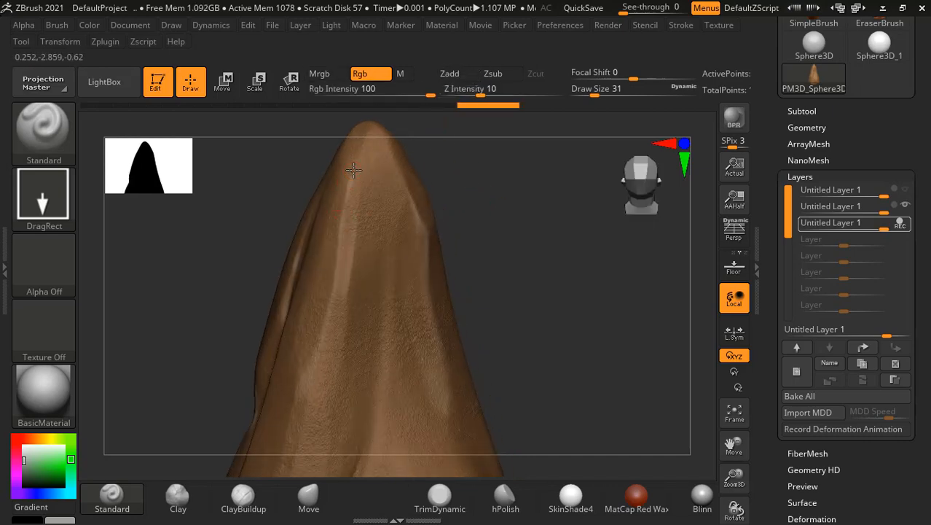
left_click_drag(353, 171, 350, 206)
key("ctrl+z")
left_click(45, 206)
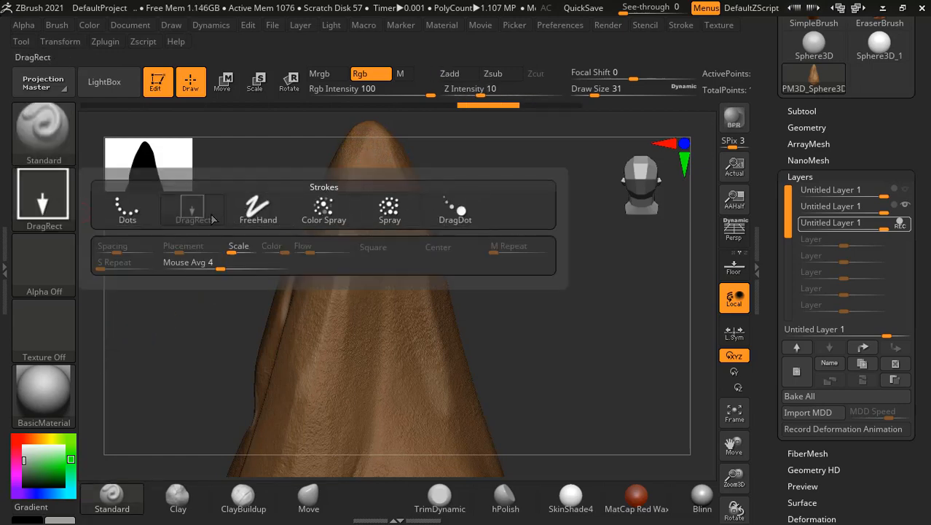
left_click(259, 209)
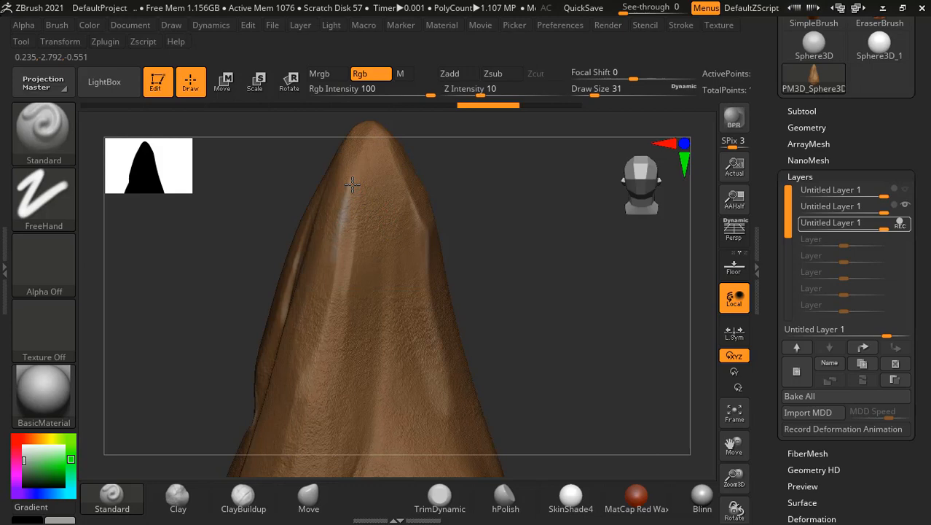
- Paint a light grey highlight down the long raised edge below the rock's tip
left_click_drag(342, 288, 364, 237)
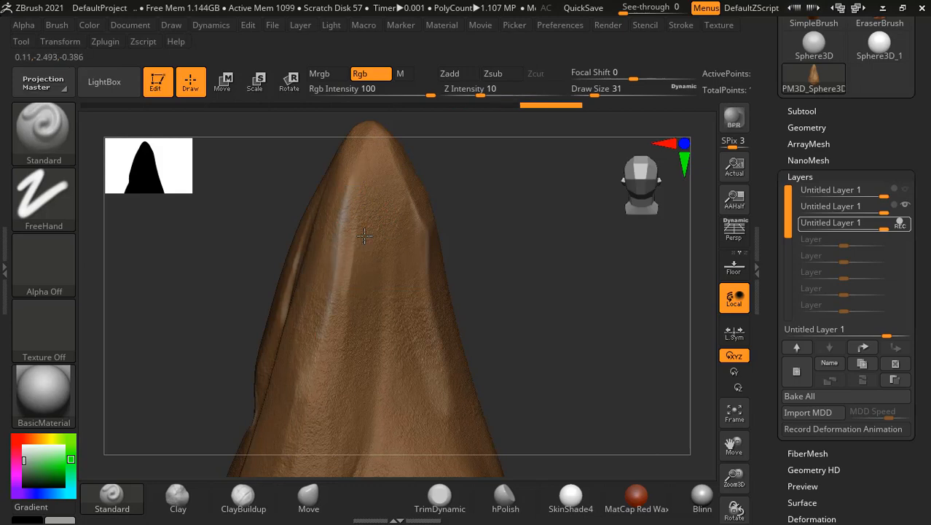
left_click_drag(345, 296, 374, 319)
left_click_drag(491, 274, 522, 193, "alt")
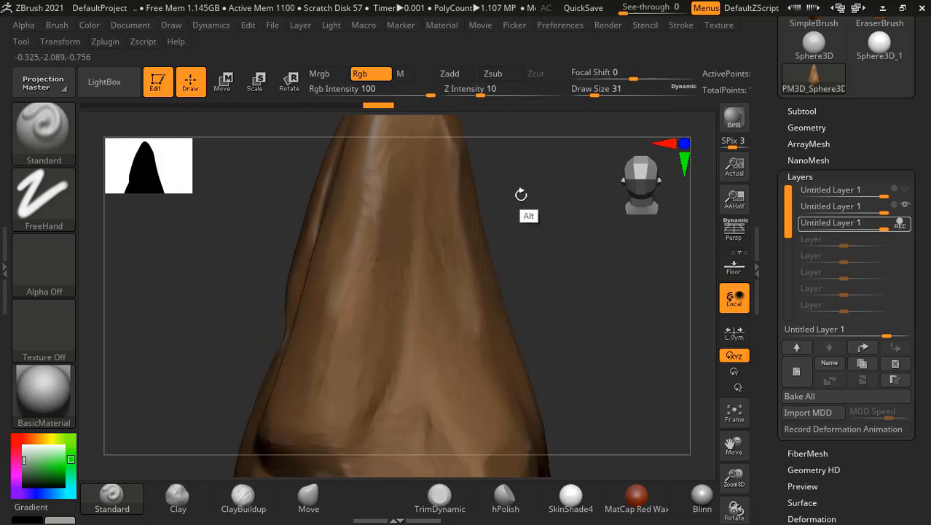
- Show the rock color layer again to check the painted edge highlight against the rock texture
left_click(906, 192)
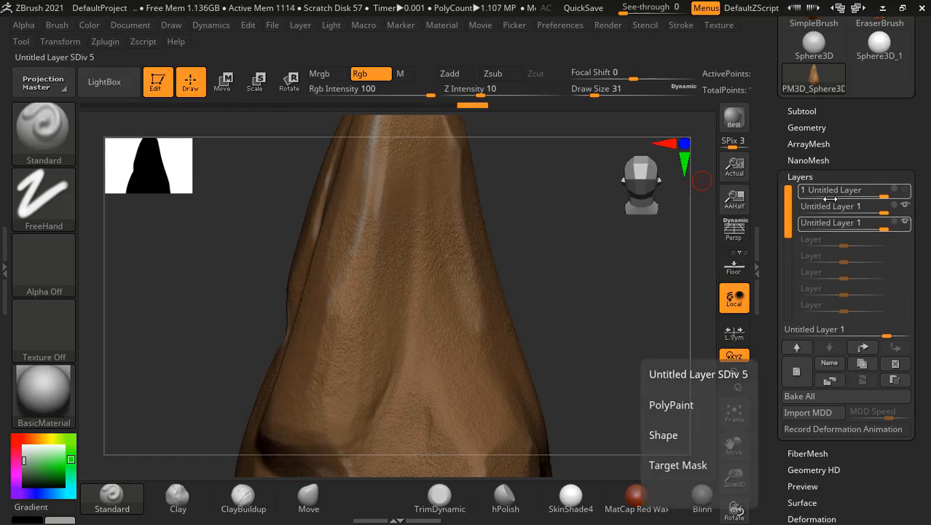
left_click_drag(559, 253, 534, 324, "alt")
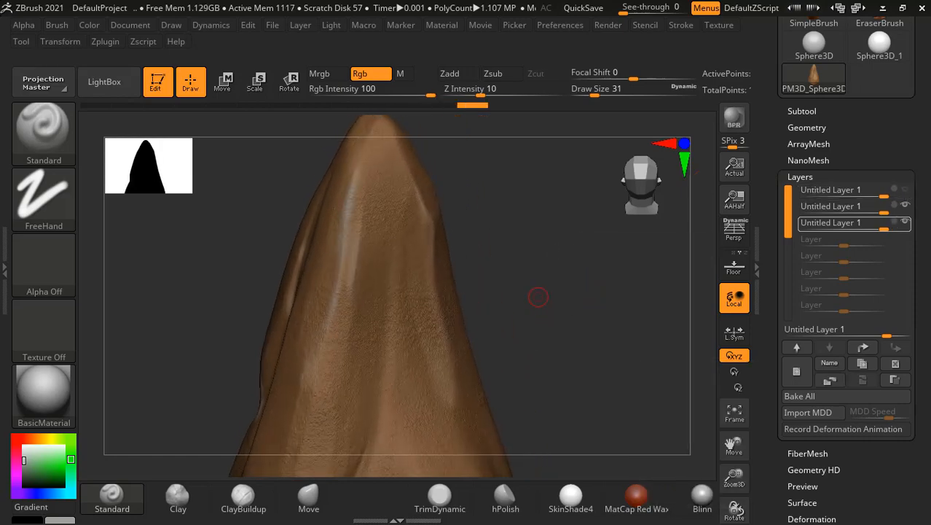
left_click(906, 192)
left_click_drag(537, 329, 563, 278, "alt")
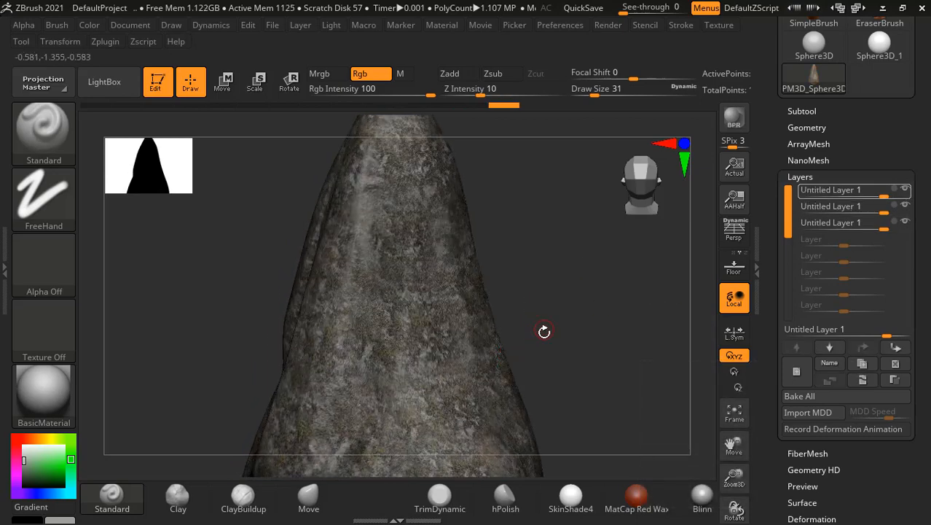
- Turn recording on for the third layer so the rock accepts paint strokes
left_click_drag(568, 318, 595, 166, "alt")
left_click(342, 305)
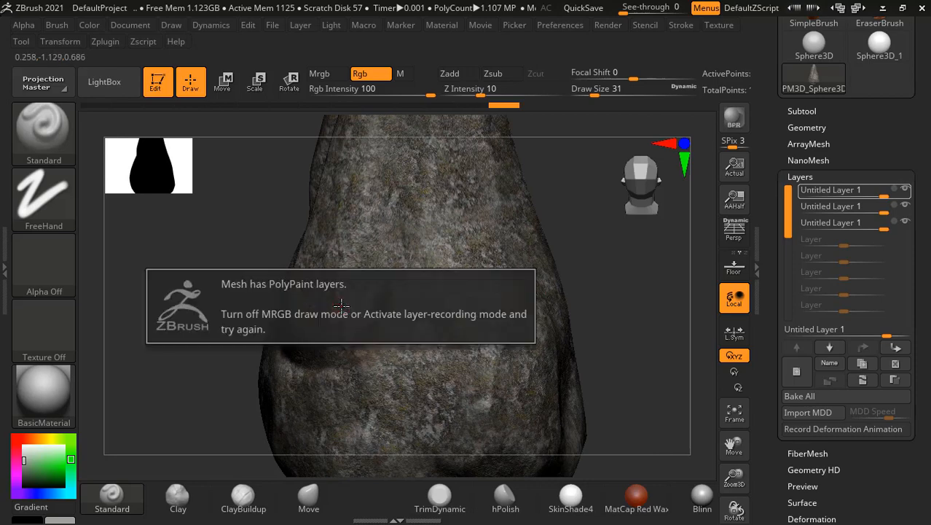
left_click(900, 224)
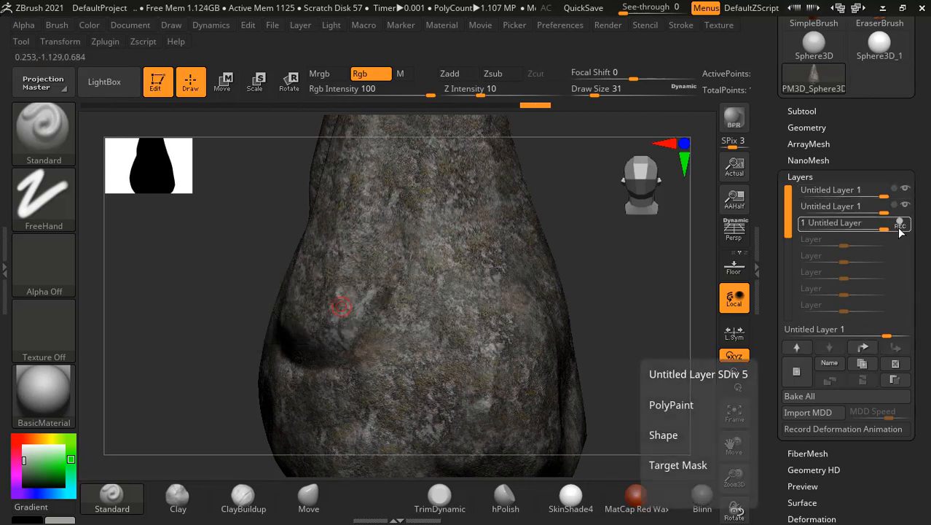
- Pick a muted olive-grey paint color and dab it onto the small bulge on the rock's lower front
left_click_drag(574, 273, 614, 278)
left_click_drag(57, 461, 369, 350, "ctrl")
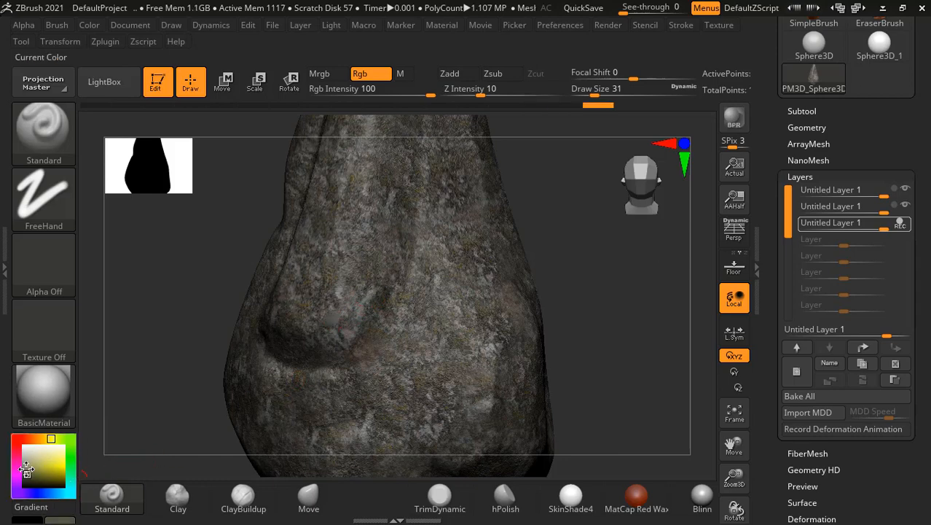
left_click_drag(333, 315, 351, 301)
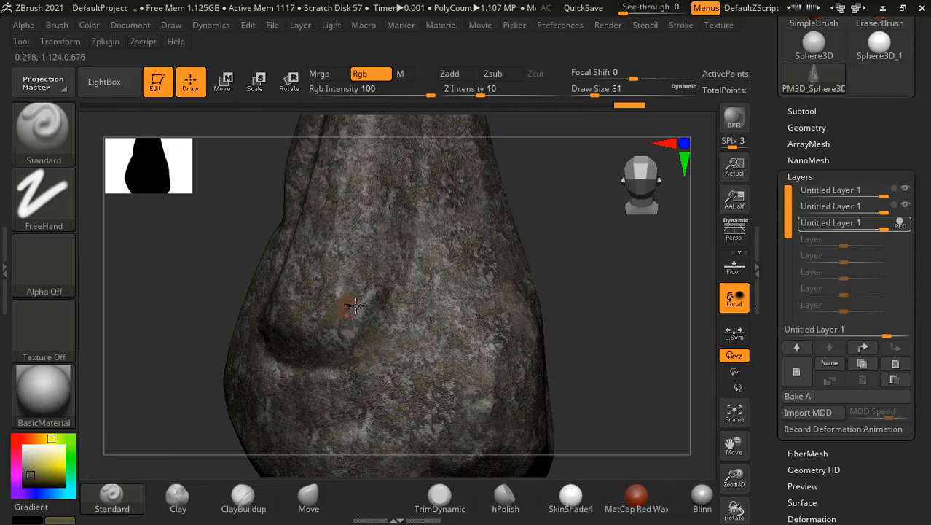
- Paint light strokes with a Draw Size of 15 over the raised edges around the rock's wide base
left_click_drag(597, 305, 453, 333)
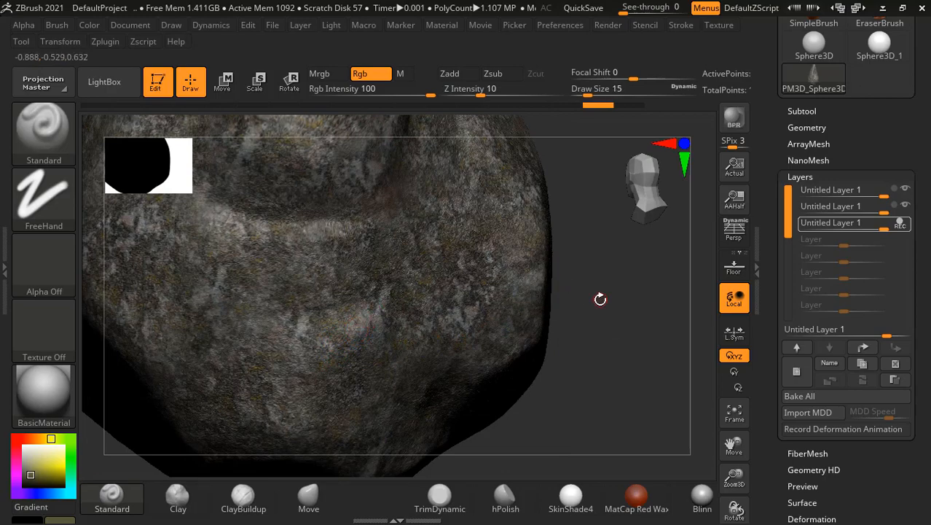
left_click_drag(601, 297, 595, 266)
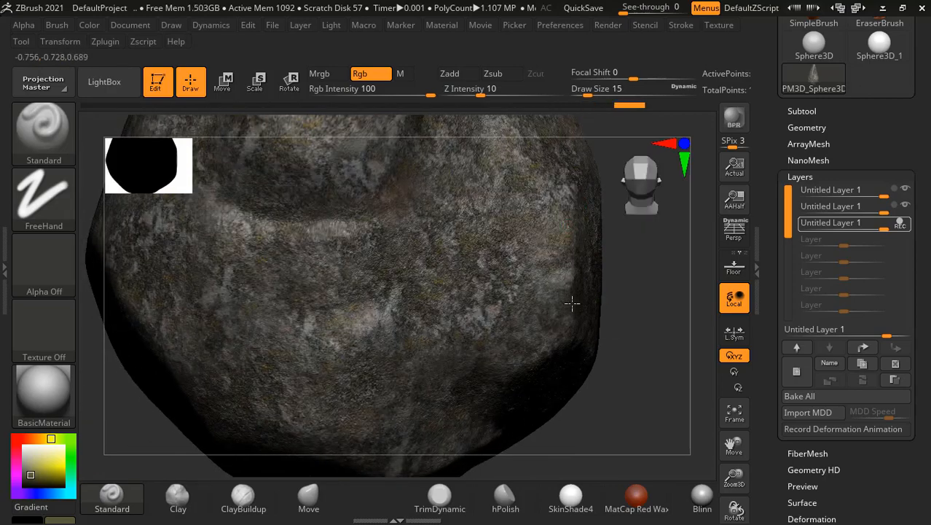
left_click_drag(567, 322, 586, 252)
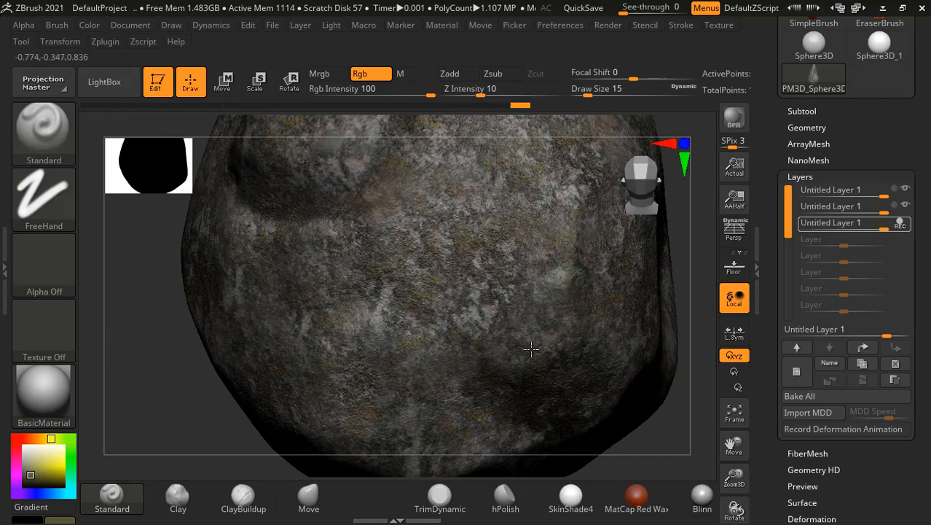
left_click_drag(175, 201, 610, 384)
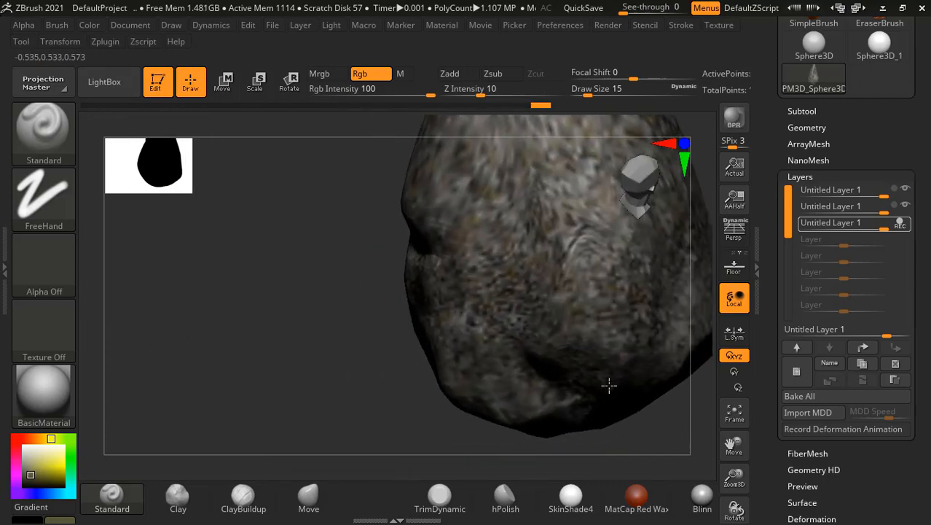
left_click_drag(343, 370, 499, 271)
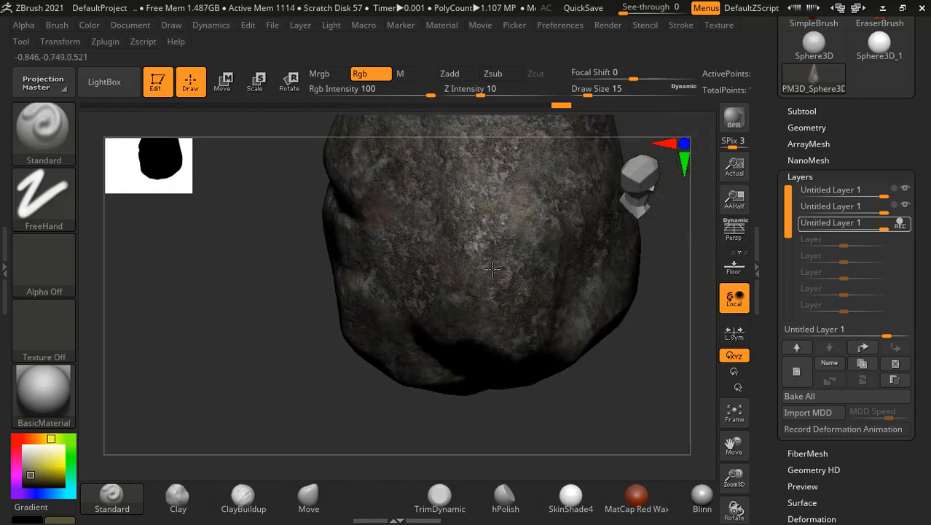
left_click_drag(607, 349, 557, 277)
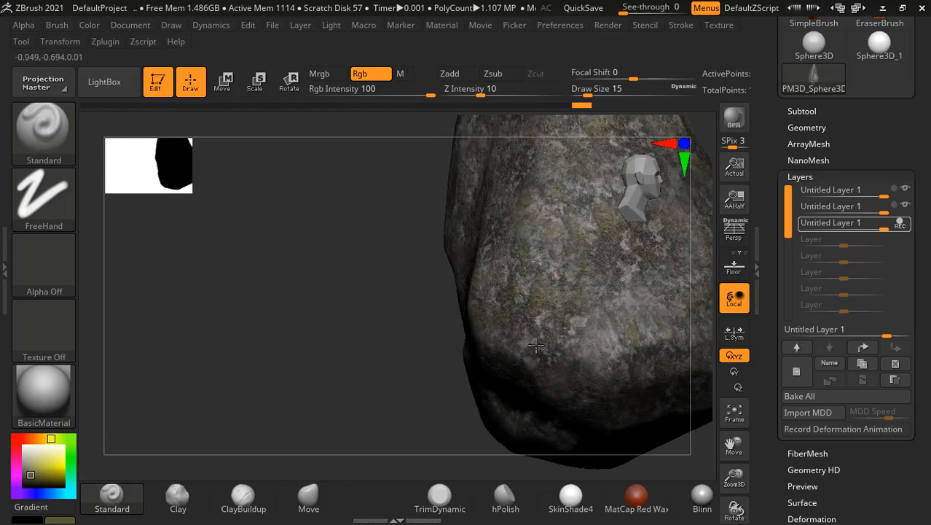
left_click_drag(480, 370, 467, 303)
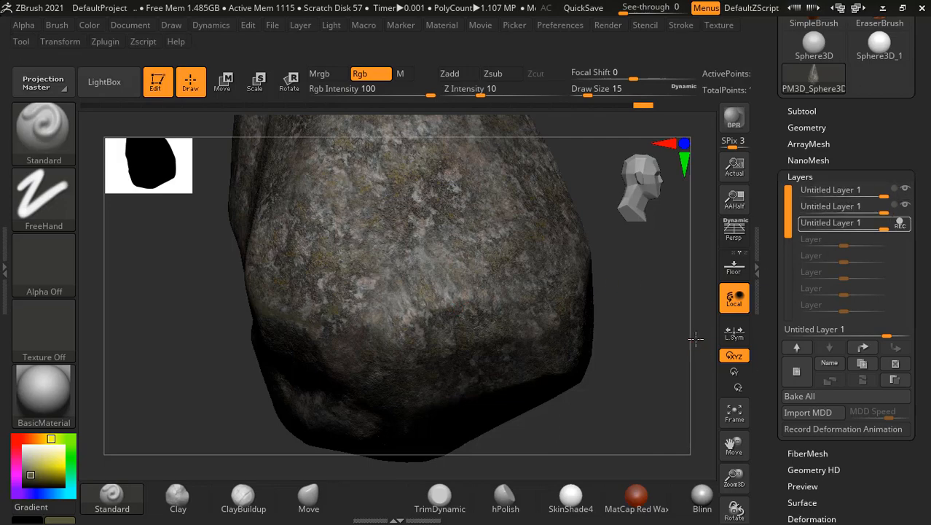
- Move the scene light to the centre of the light sphere so it shines on the rock from the front
left_click_drag(696, 337, 605, 313)
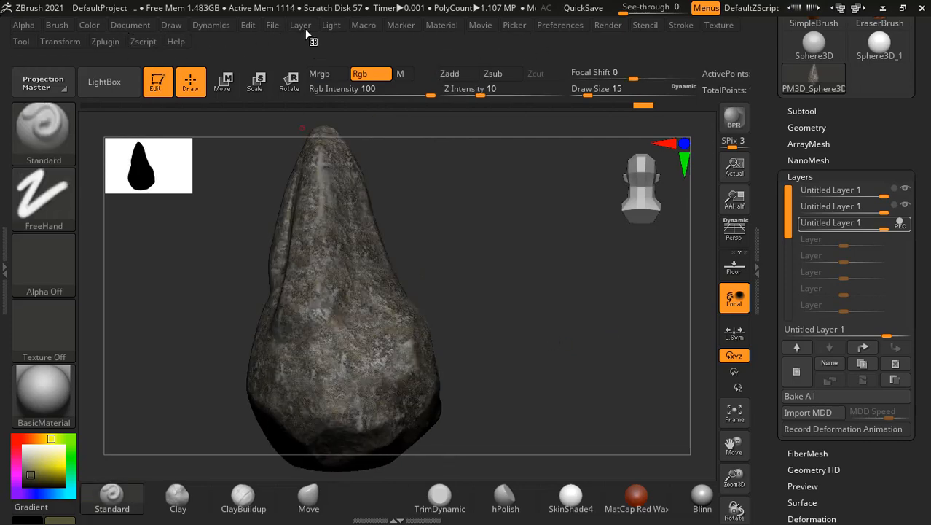
left_click(331, 25)
left_click(326, 42)
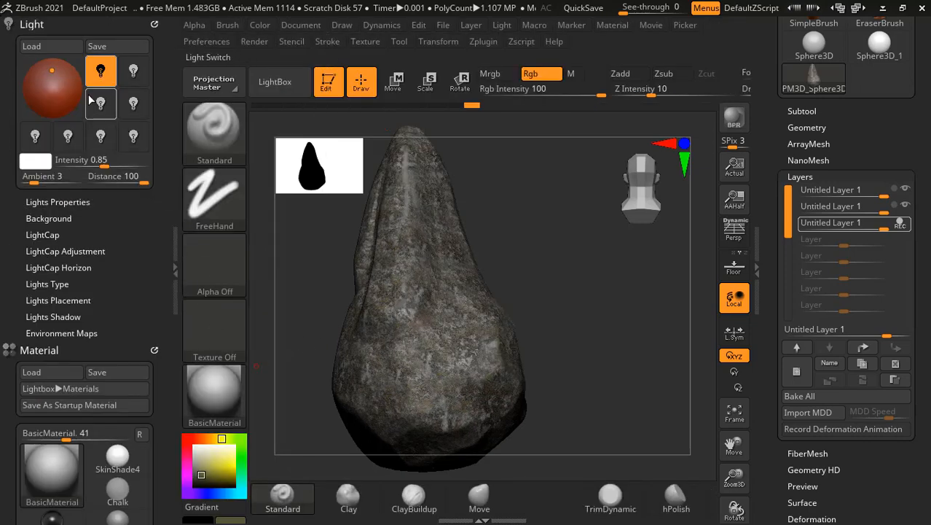
left_click(55, 81)
left_click_drag(56, 81, 56, 88)
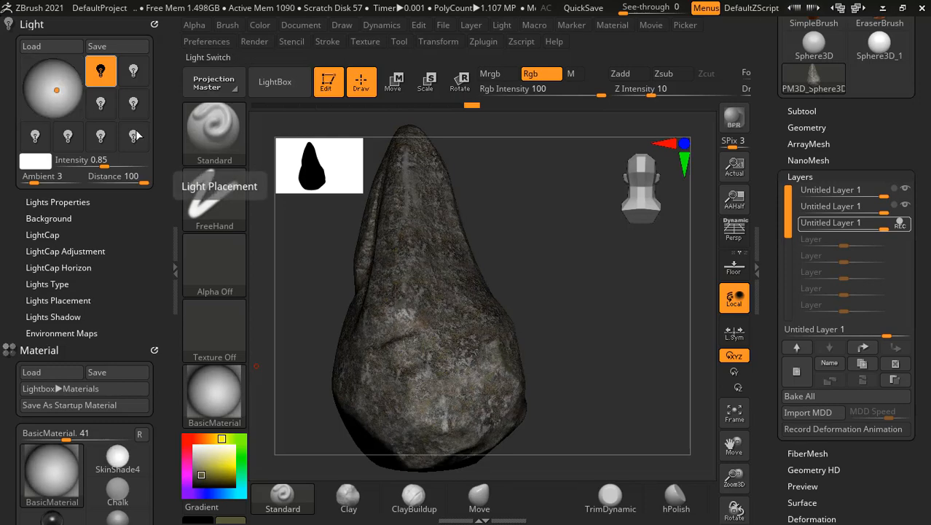
- Lower the Rgb Intensity to 22 and paint faint strokes along the long groove below the tip and over the lower front
left_click_drag(509, 205, 539, 224)
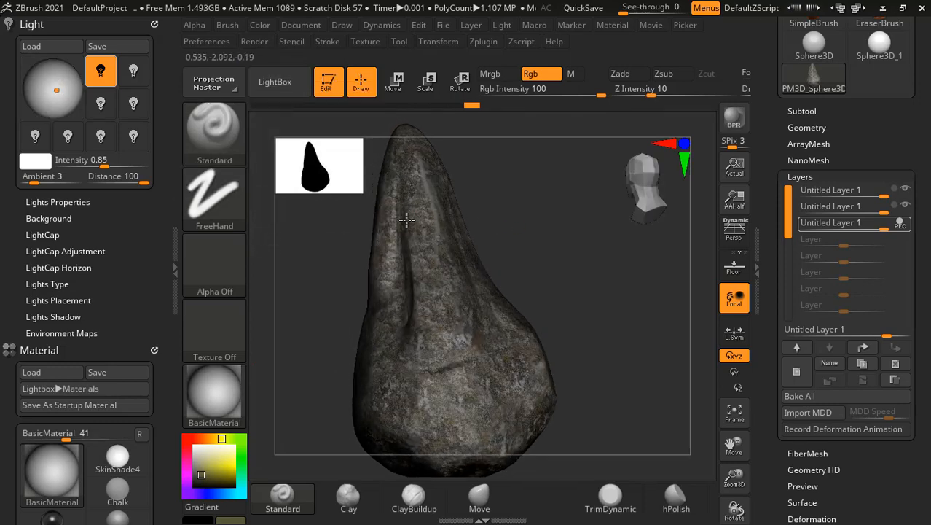
left_click_drag(407, 220, 409, 258)
left_click_drag(551, 90, 538, 93)
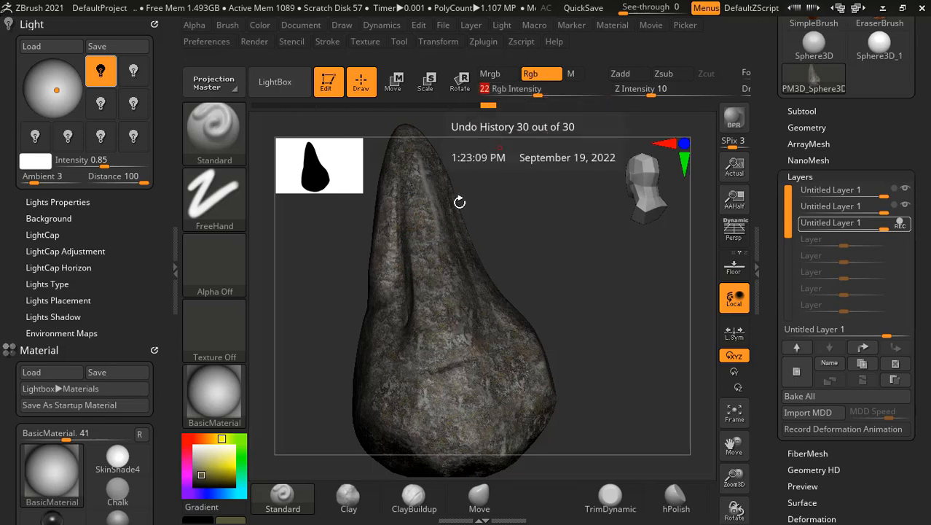
mouse_move(460, 201)
left_mouse_down()
mouse_move(430, 192)
mouse_move(529, 210)
mouse_move(410, 218)
mouse_move(417, 260)
left_mouse_up()
mouse_move(386, 223)
left_mouse_down()
mouse_move(478, 264)
mouse_move(429, 321)
mouse_move(449, 349)
left_mouse_up()
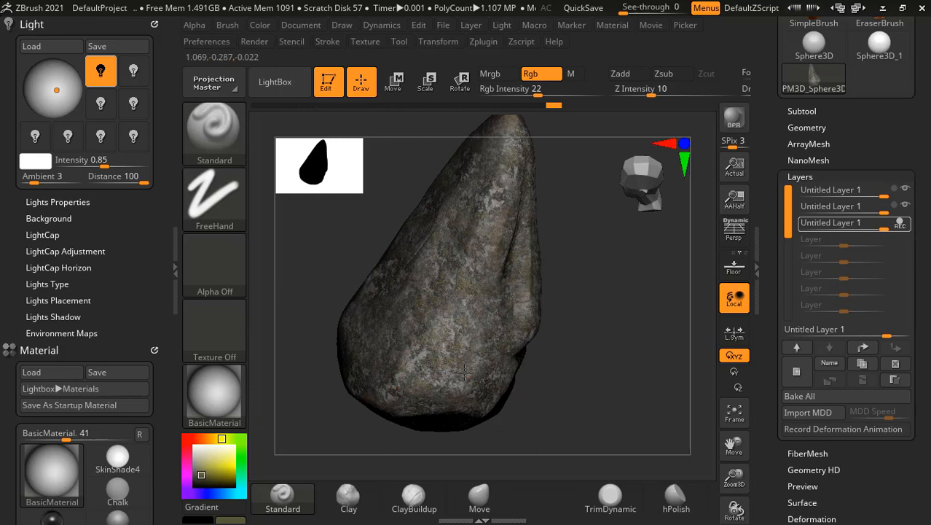
left_click_drag(543, 335, 525, 242)
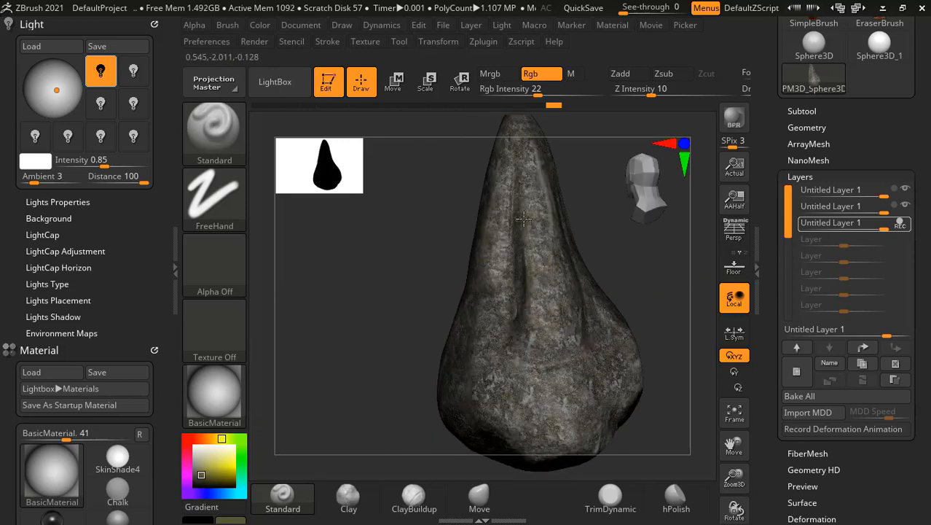
left_click_drag(524, 217, 550, 169)
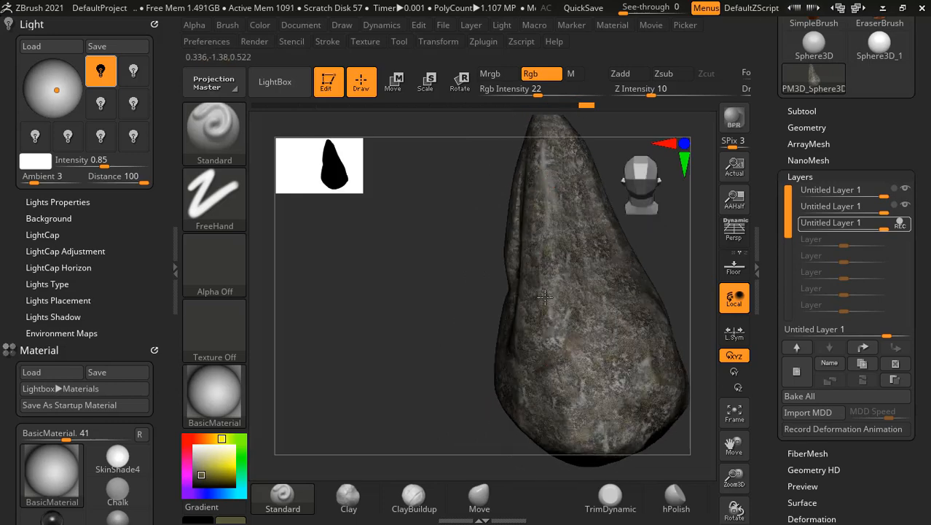
left_click_drag(505, 416, 412, 324, "alt")
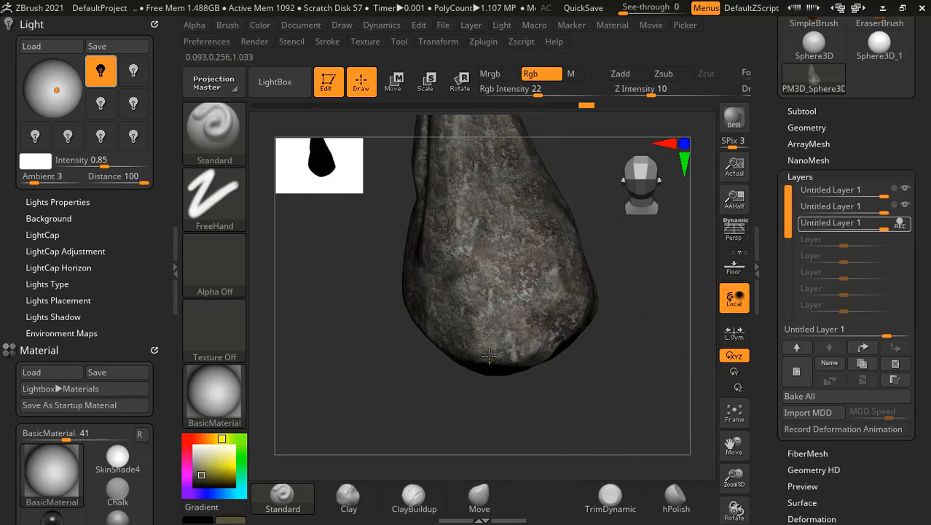
left_click_drag(659, 336, 631, 325)
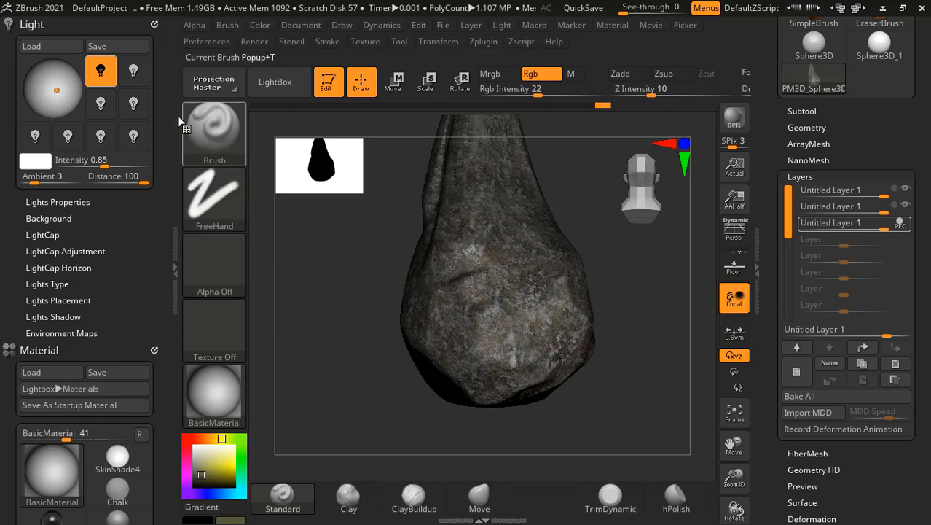
- Remove the Light and Material palettes from the side tray and collapse the empty tray
left_click(154, 24)
left_click(154, 24)
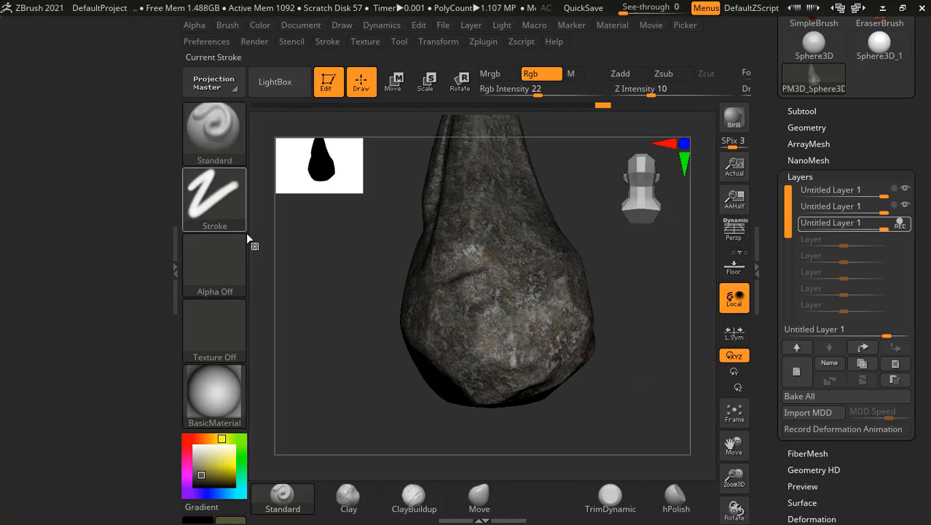
double_click(175, 281)
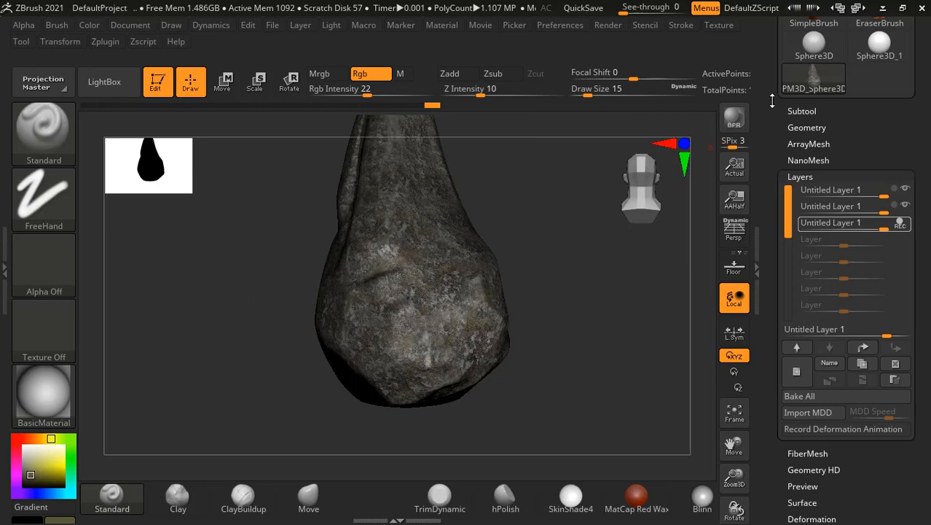
left_click_drag(772, 100, 753, 285)
left_click_drag(582, 353, 599, 361)
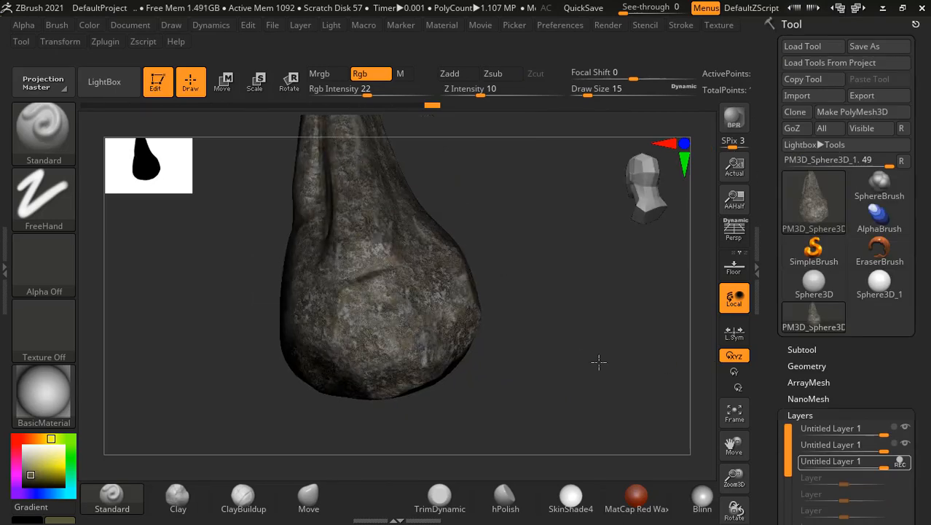
key("g")
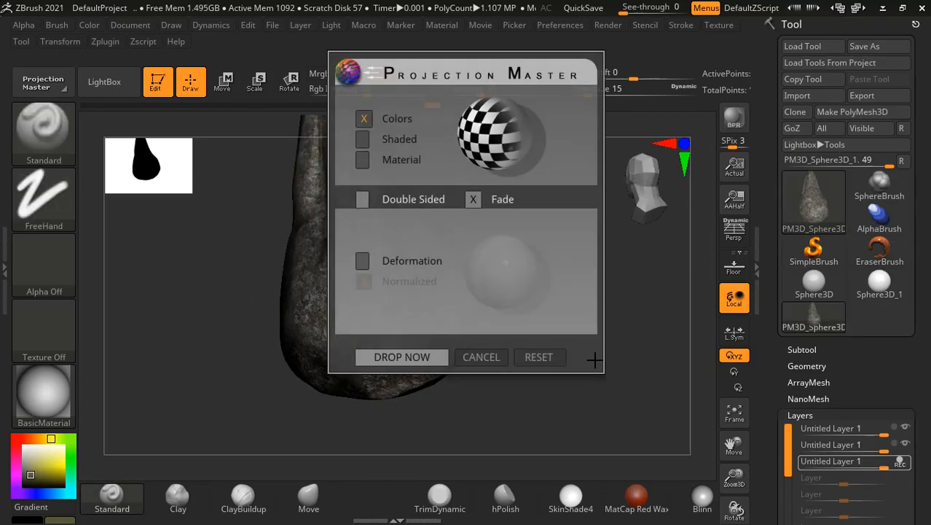
left_click(481, 357)
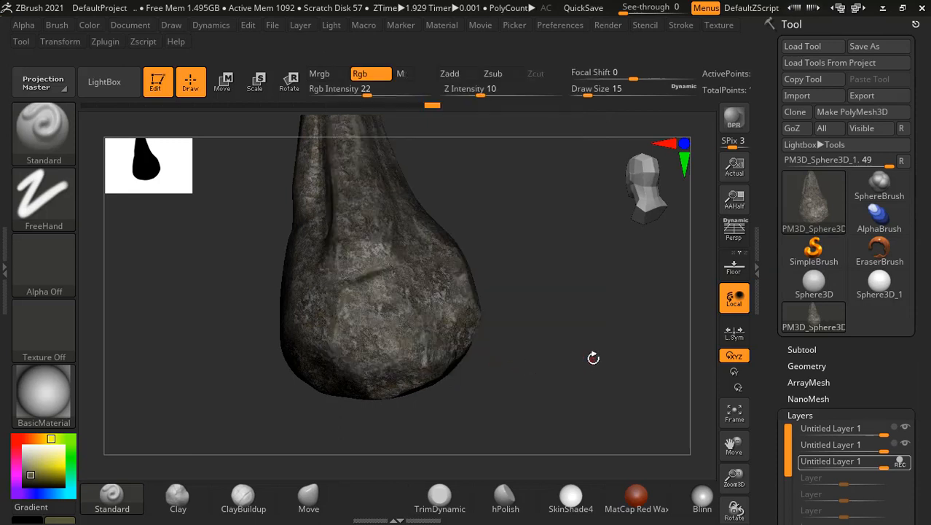
- Toggle the polyframe on and off to inspect the rock's mesh, and view the whole textured rock
key("shift")
key("shift+f")
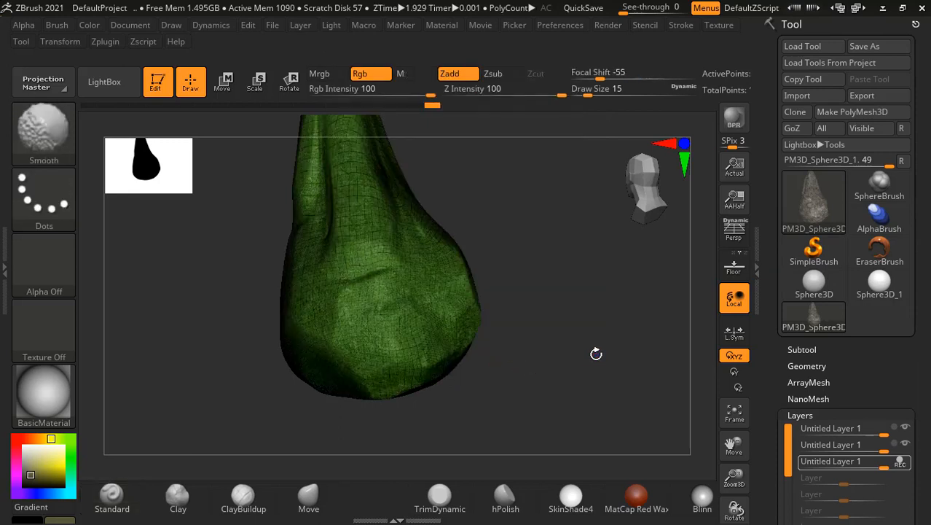
key("shift+f")
mouse_move(585, 353)
left_mouse_down()
mouse_move(570, 316)
mouse_move(611, 354)
left_mouse_up()
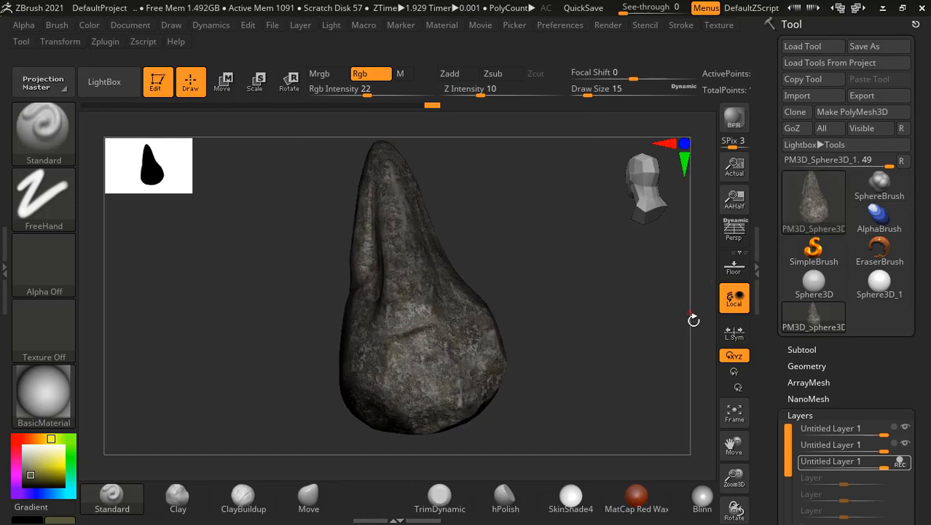
left_click_drag(771, 336, 769, 222)
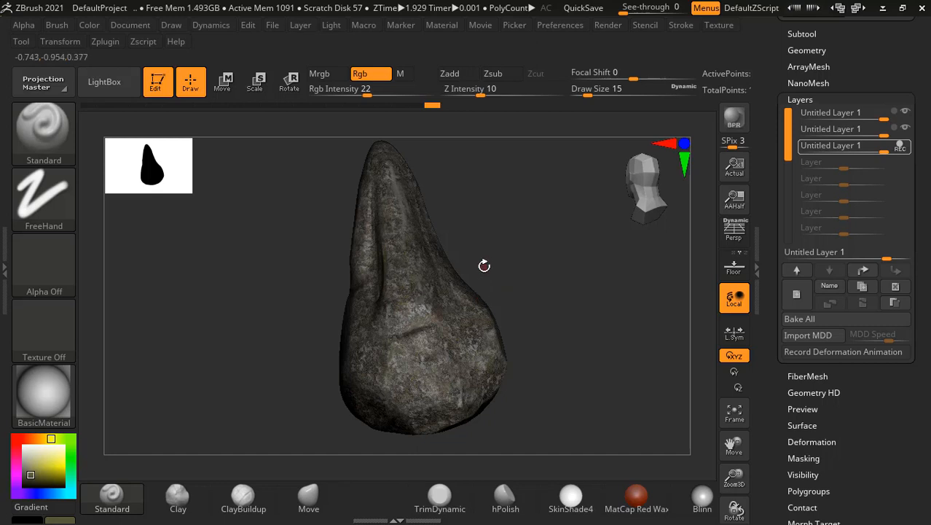
- Switch to Chrome and open the uploaded videos of the cg artist all rounder channel from the YouTube rock texturing video
key("alt+Tab")
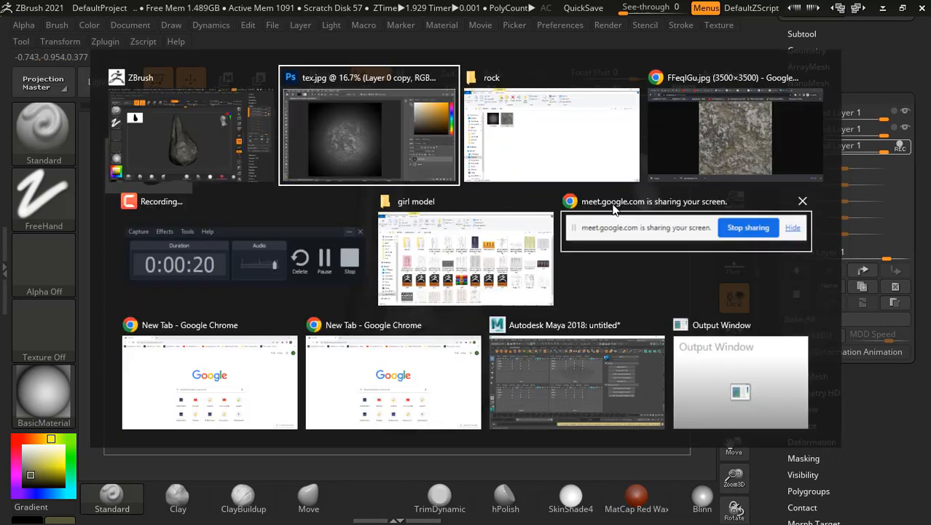
left_click(668, 149)
left_click(206, 11)
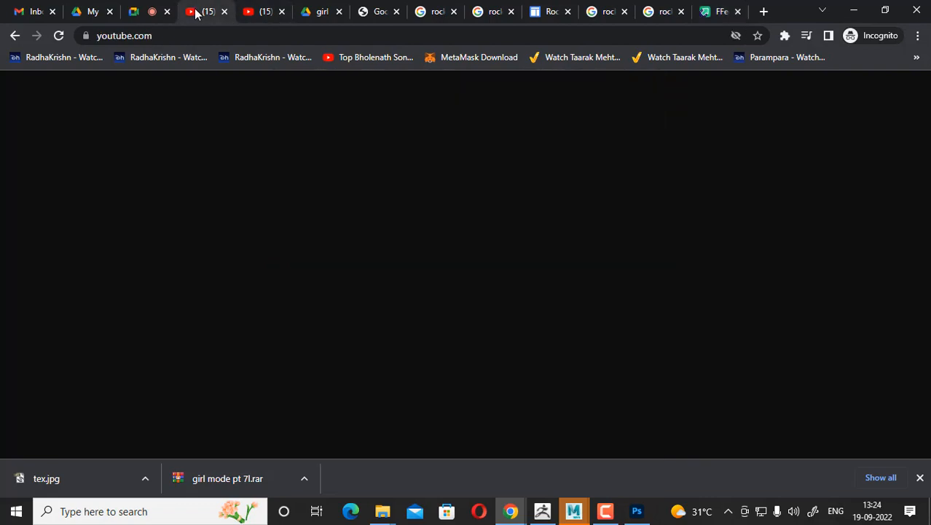
left_click(264, 14)
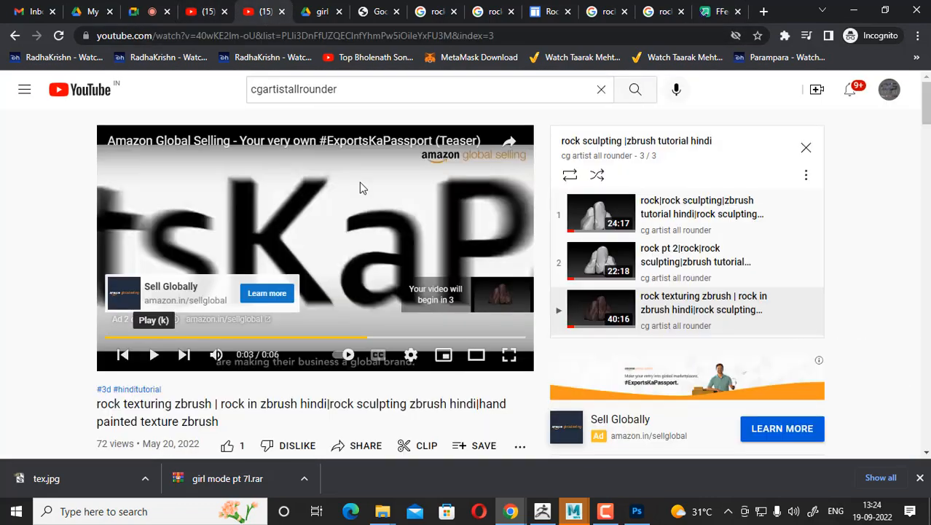
scroll(223, 372, "down", 3)
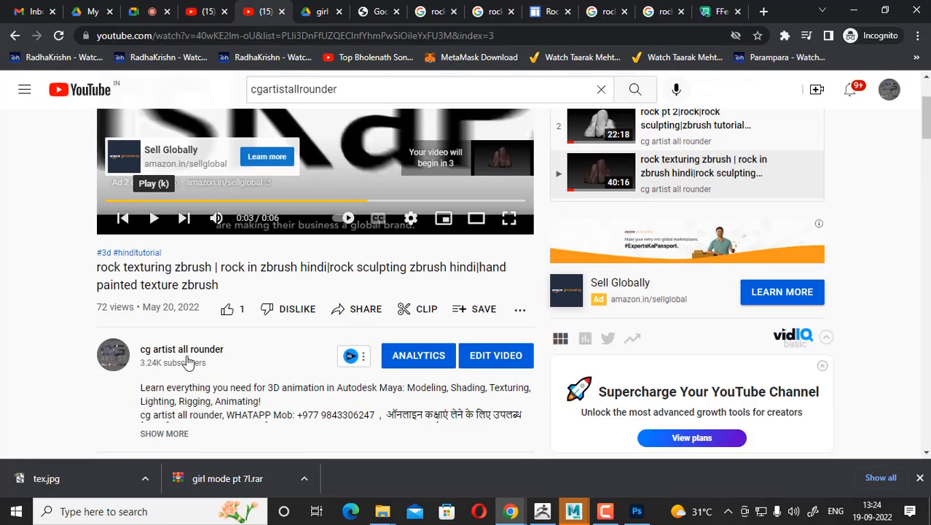
left_click(224, 350)
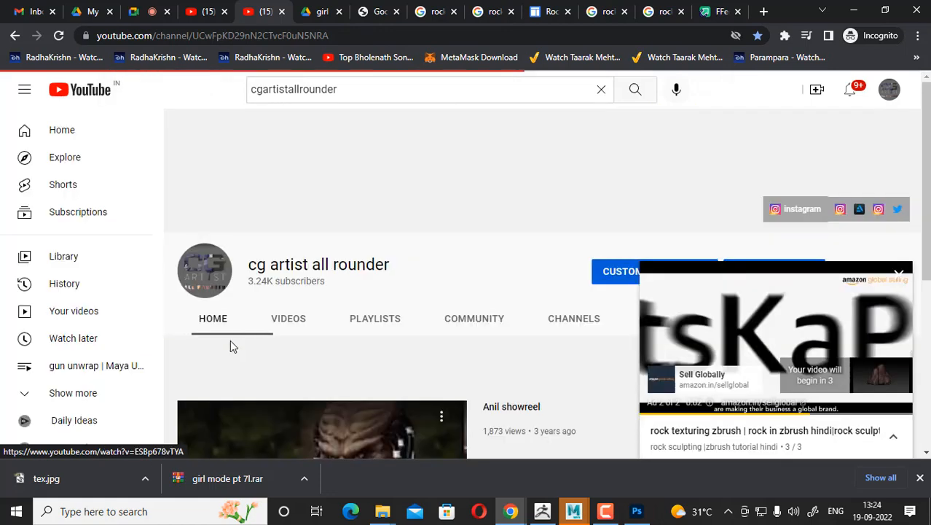
left_click(275, 322)
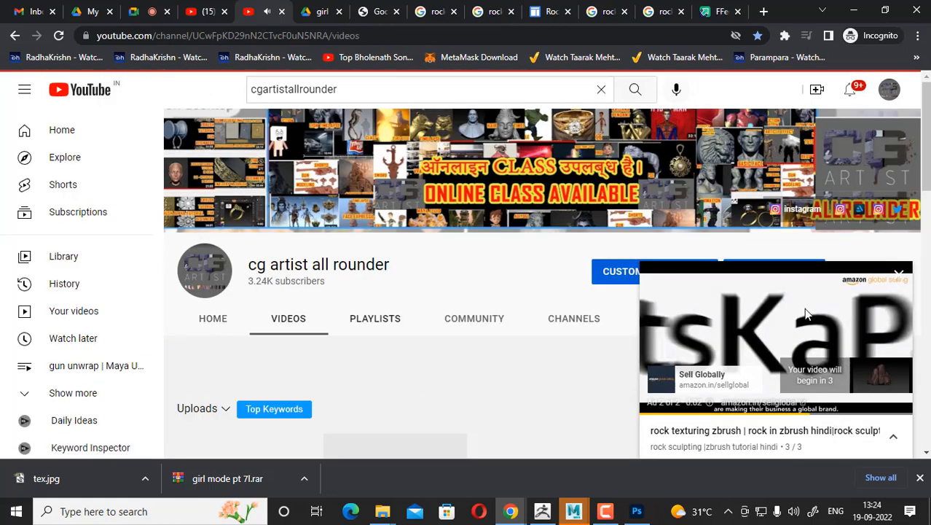
- Close the mini player, search the channel's videos for "zremesh", and look through the listed retopology and sculpting tutorials
left_click(900, 275)
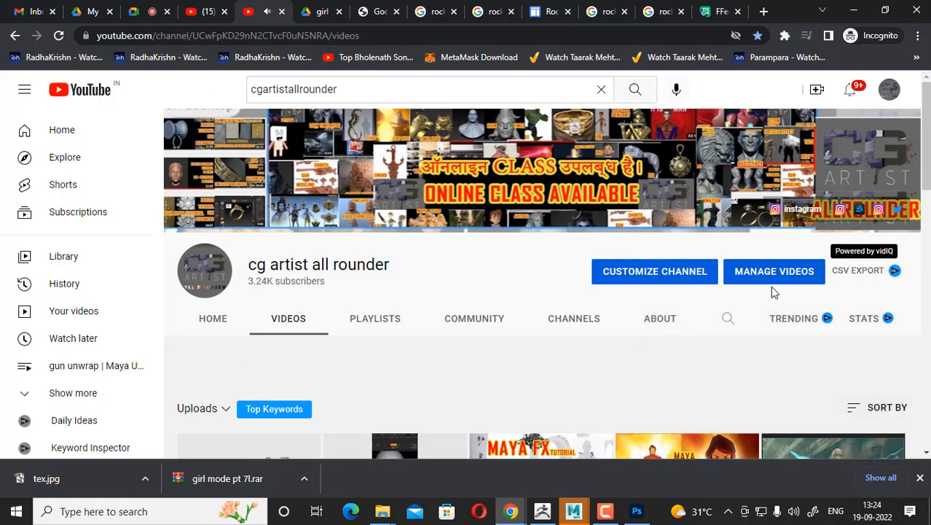
scroll(765, 285, "down", 3)
left_click(726, 124)
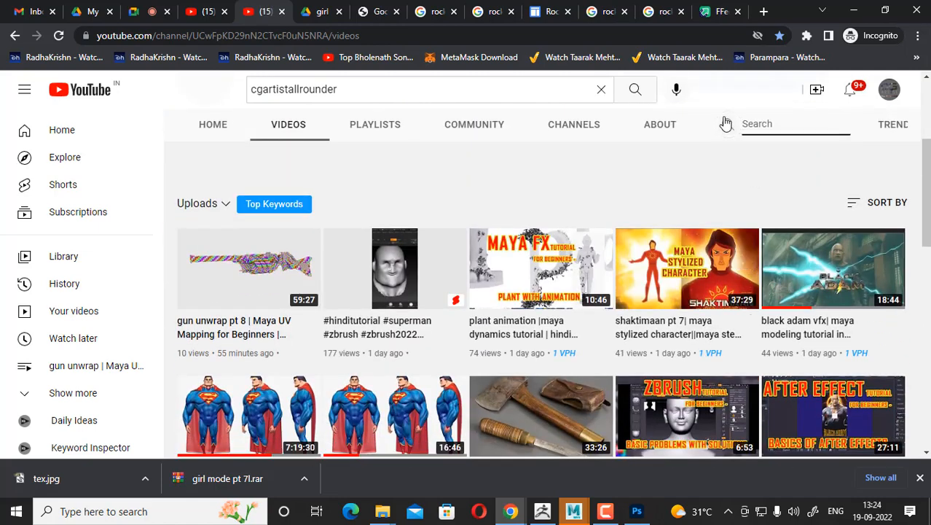
type("zremesh")
key("Return")
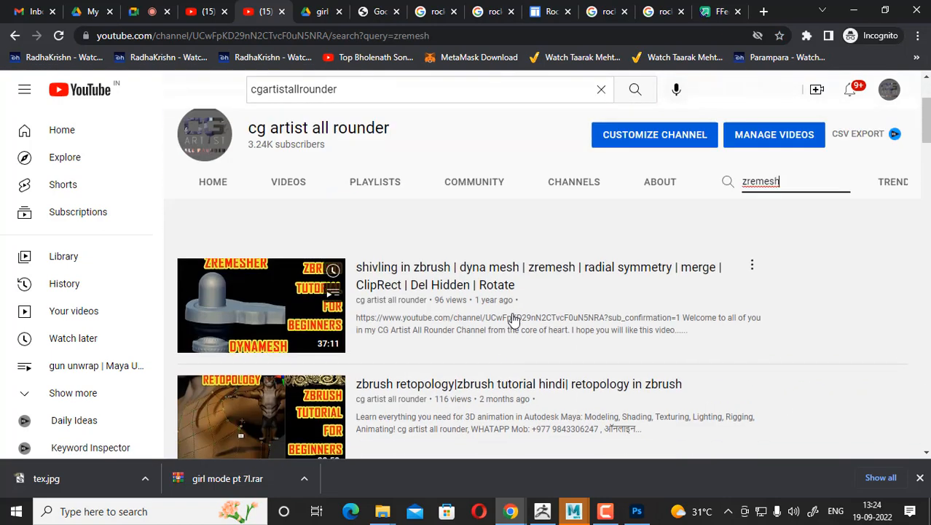
scroll(513, 321, "down", 3)
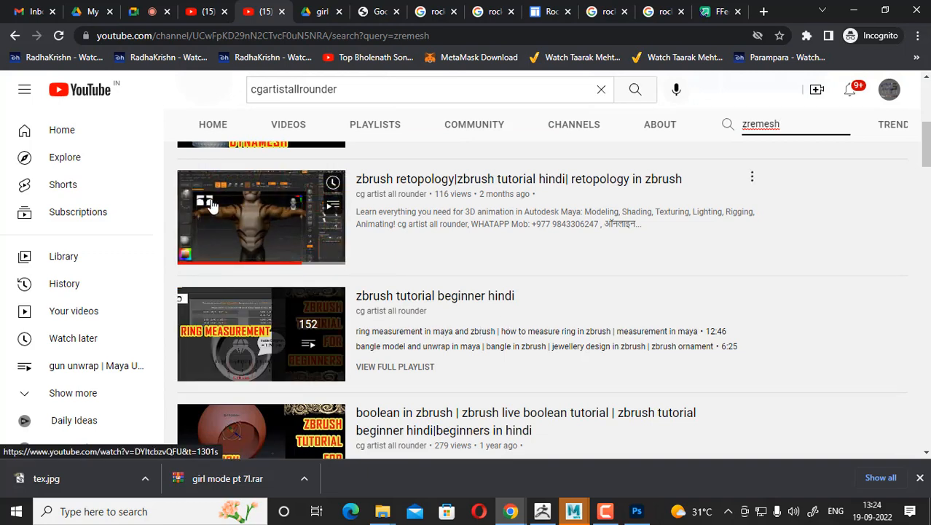
scroll(215, 219, "down", 4)
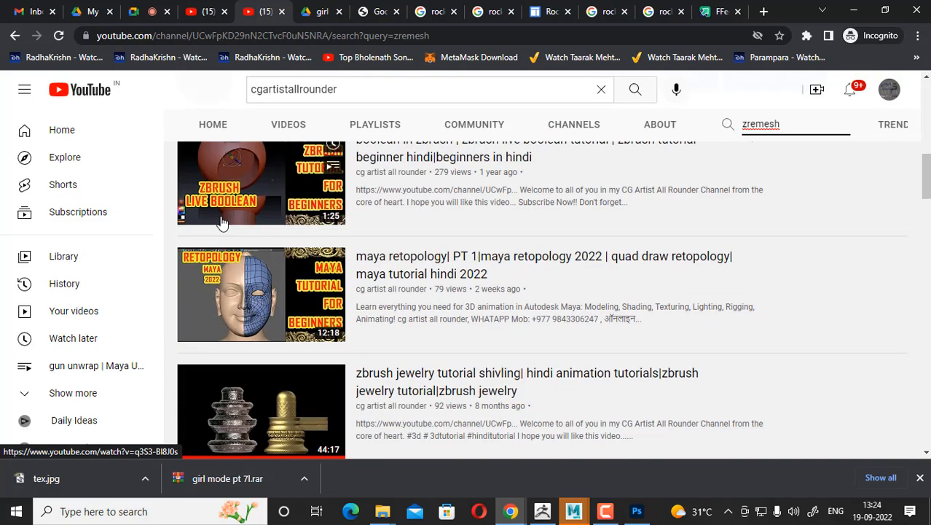
mouse_move(263, 339)
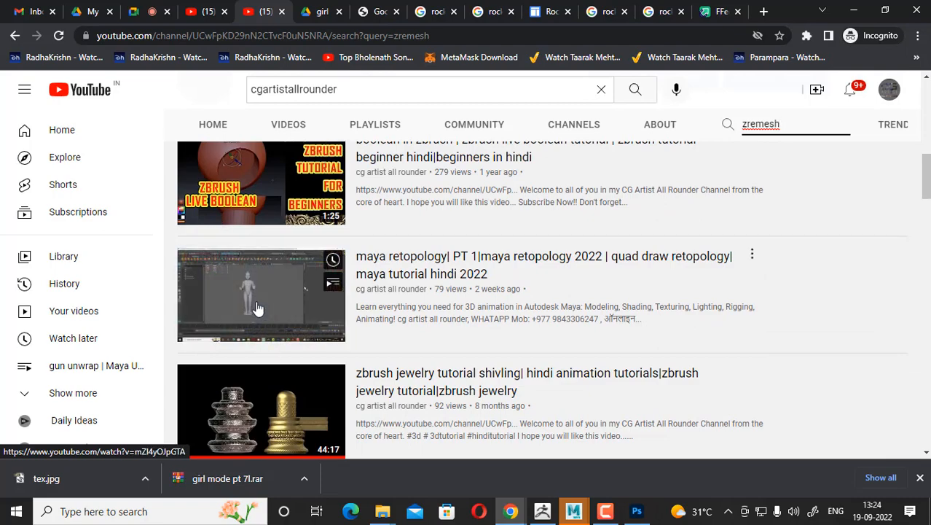
scroll(256, 309, "down", 4)
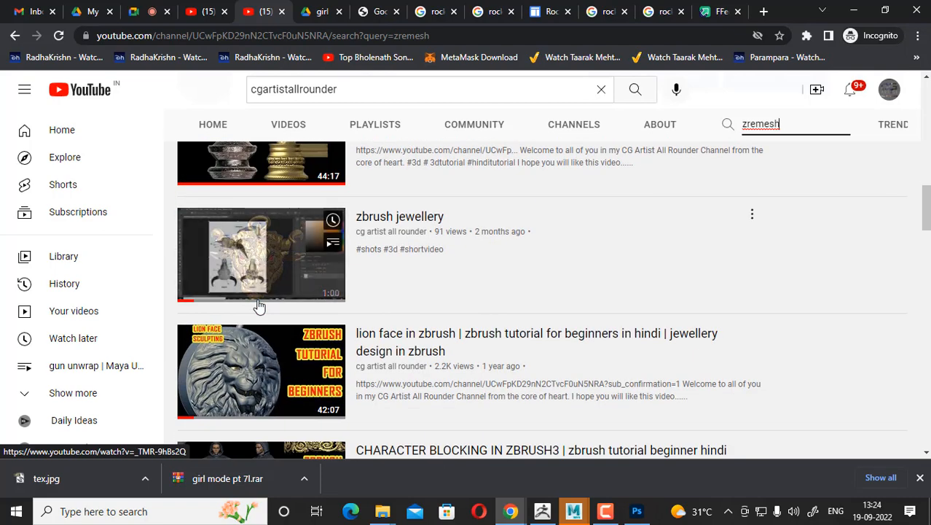
scroll(260, 306, "up", 10)
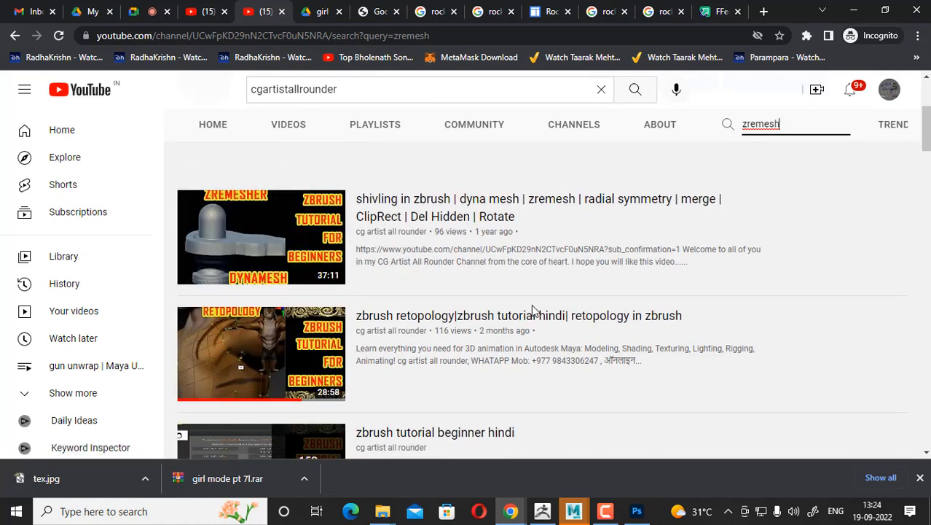
- Switch back to ZBrush, turn the rock to another side, and expand the Multi Map Exporter options
left_click(575, 511)
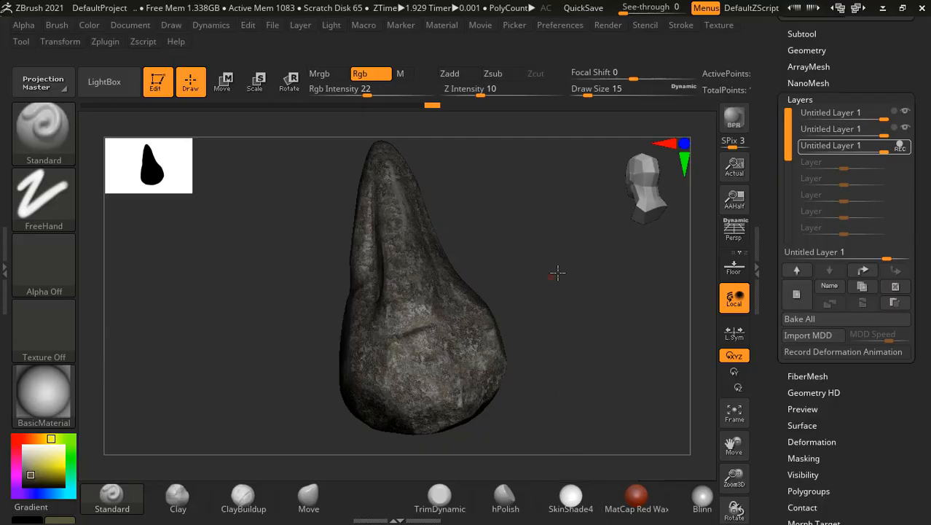
left_click_drag(557, 270, 597, 346)
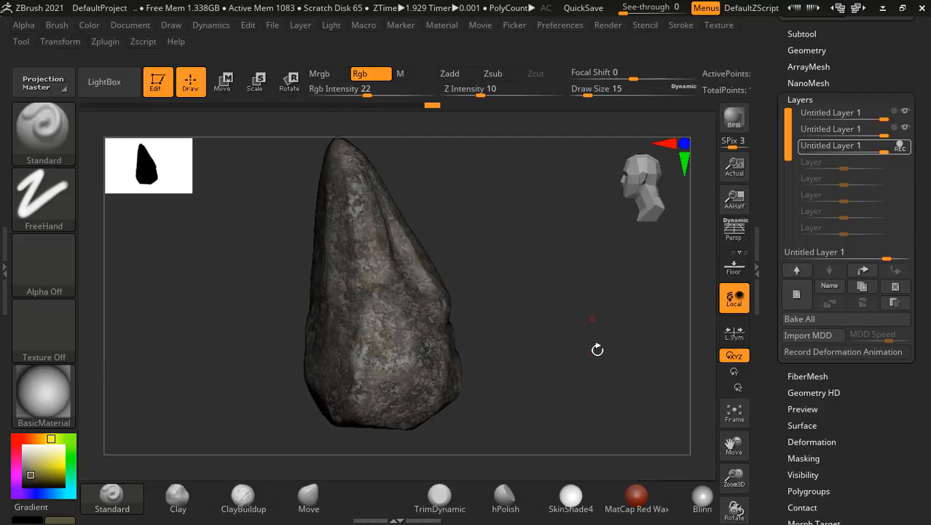
left_click(110, 42)
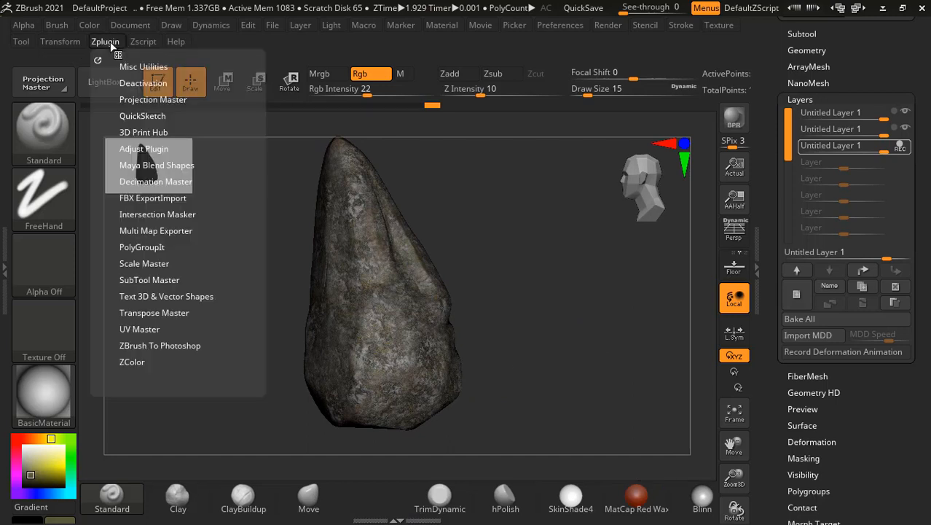
left_click(158, 231)
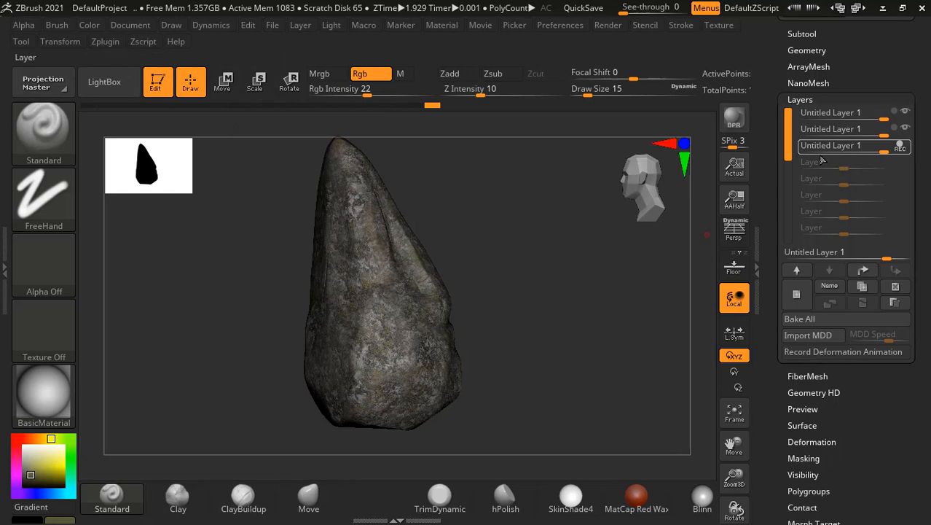
left_click_drag(768, 132, 782, 290)
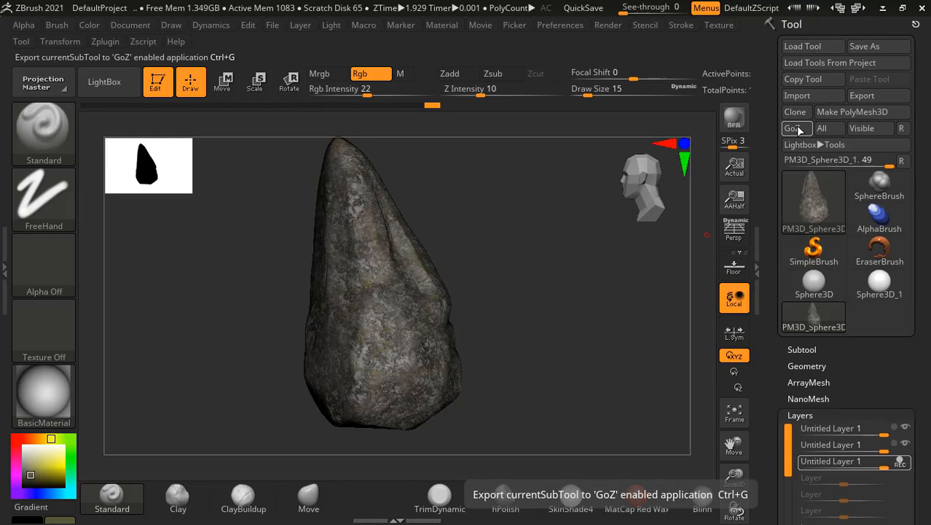
- Enable Normal, Texture from Polypaint, Ambient Occlusion, Cavity and Export Mesh in the Multi Map Exporter
left_click(114, 42)
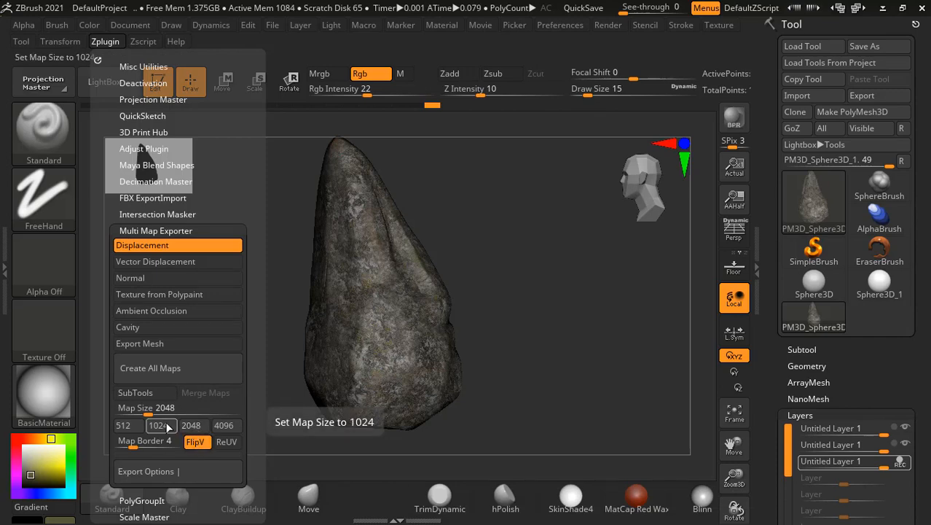
left_click(172, 278)
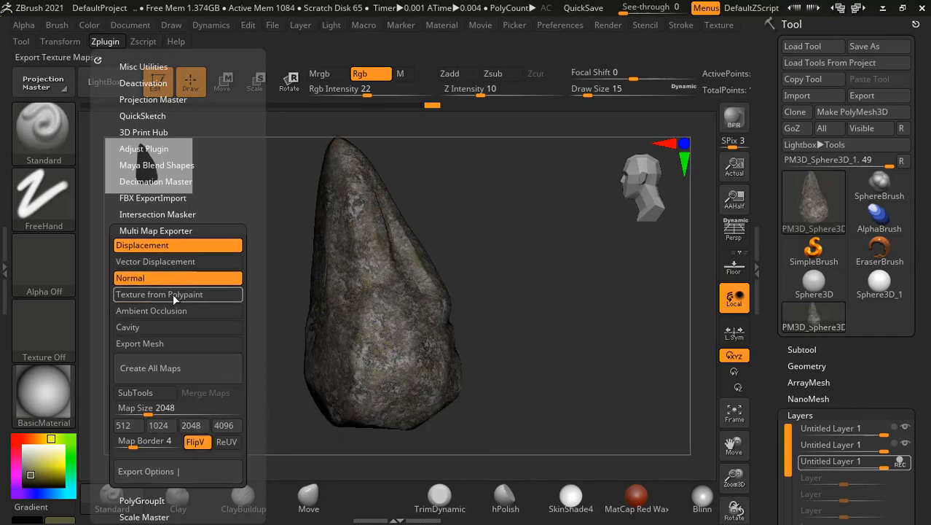
left_click(172, 294)
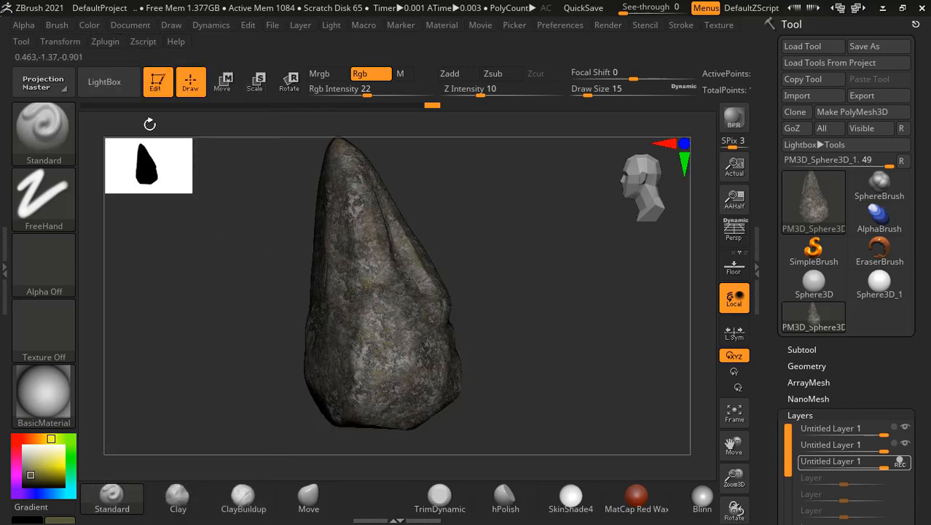
left_click(71, 43)
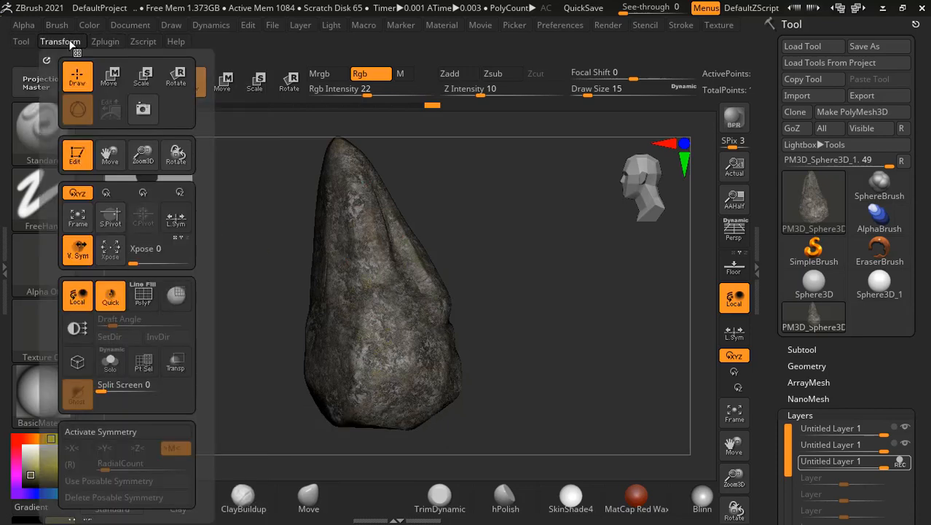
left_click(105, 42)
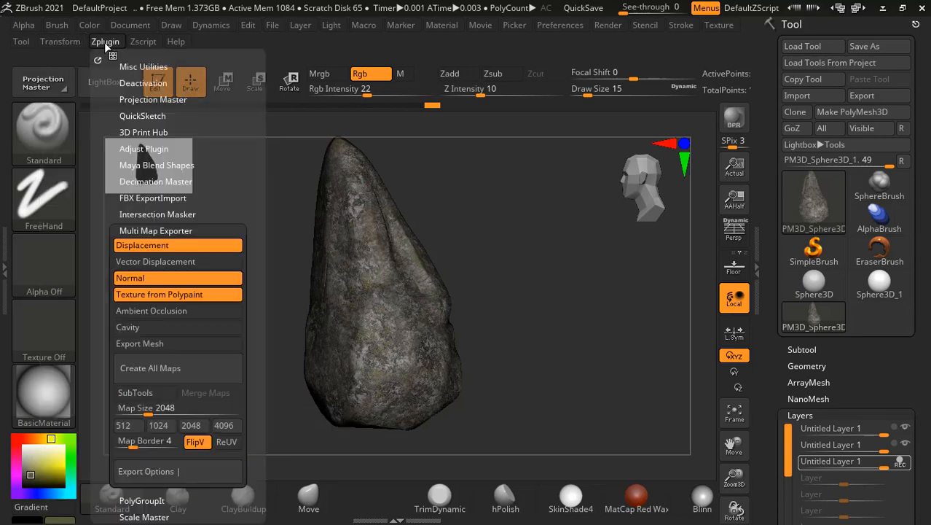
left_click(146, 313)
left_click(145, 329)
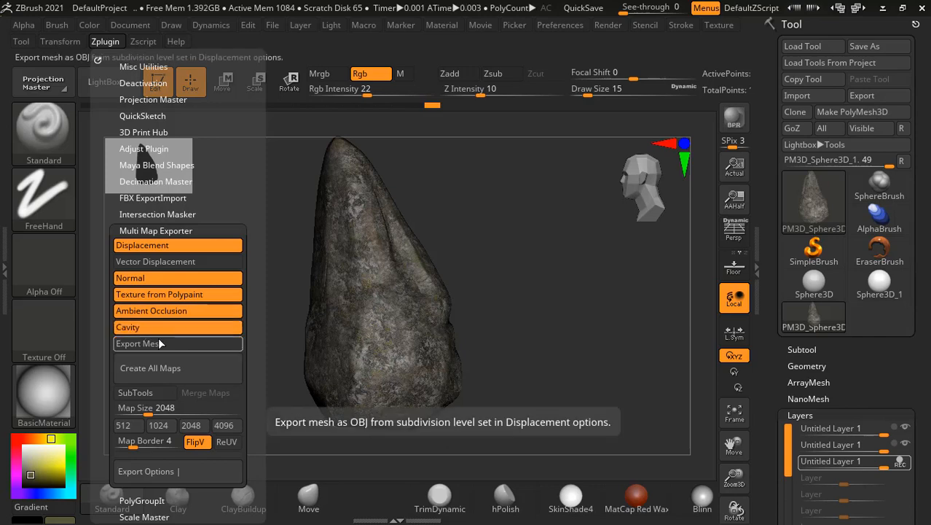
left_click(148, 344)
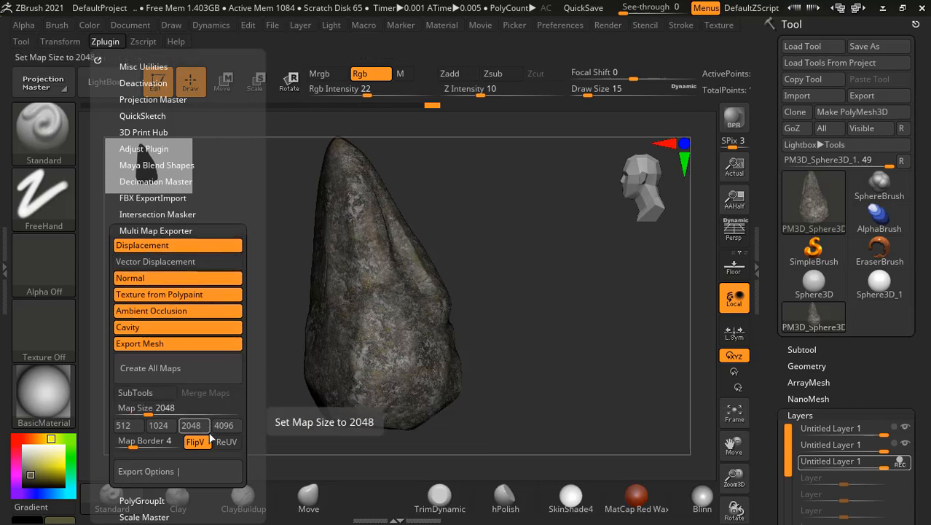
- Show the exporter's export options and accept the map file name settings with .tif formats and the existing map suffixes
left_click(187, 473)
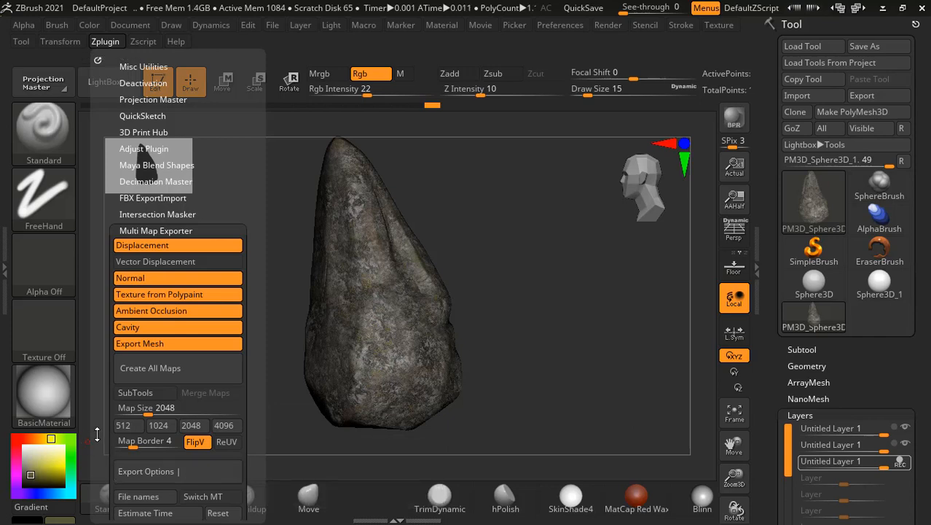
scroll(99, 416, "down", 5)
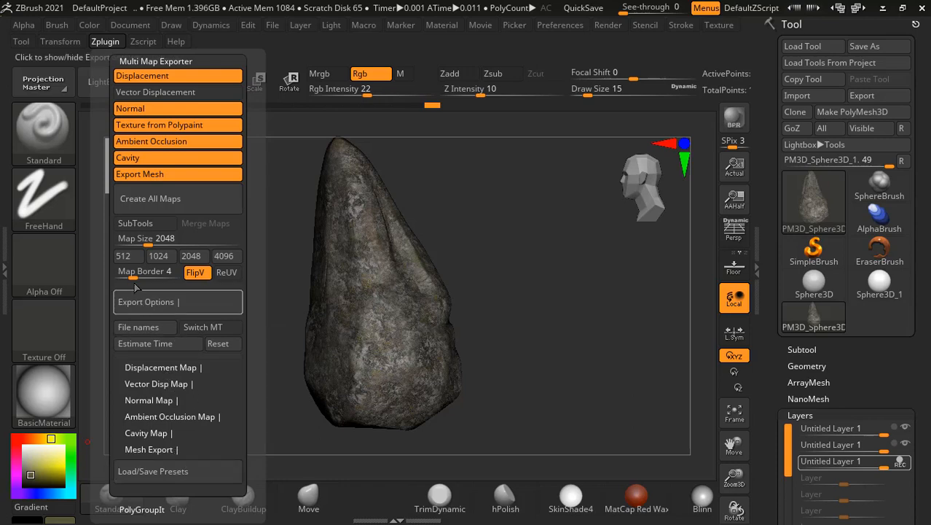
scroll(101, 248, "up", 5)
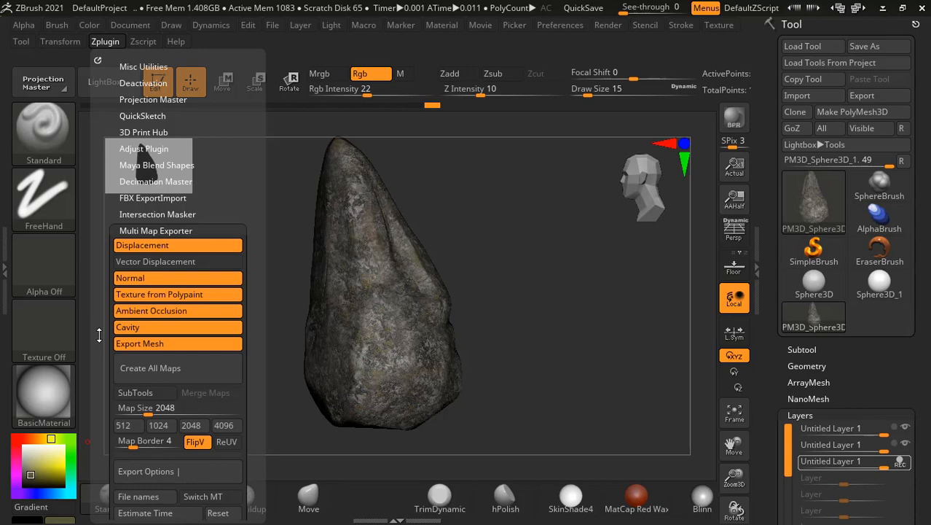
left_click(140, 477)
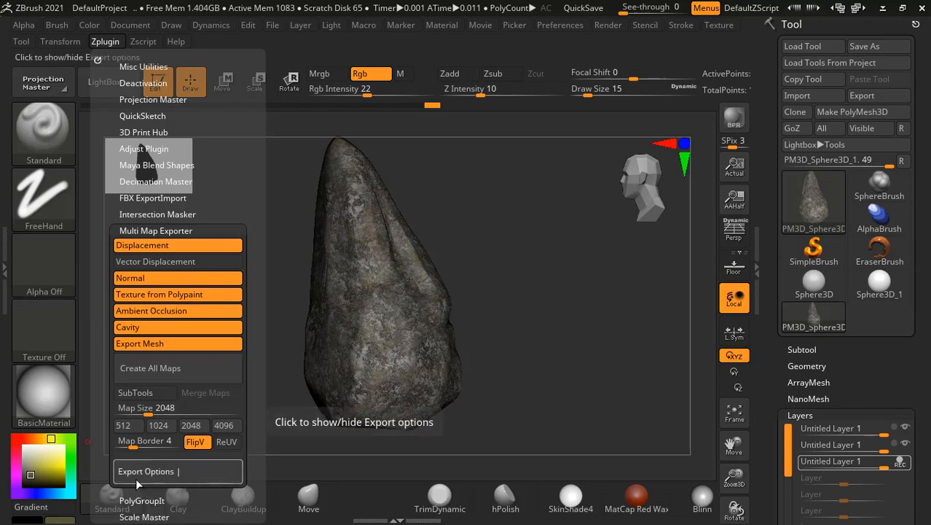
left_click(136, 479)
left_click_drag(104, 460, 106, 354)
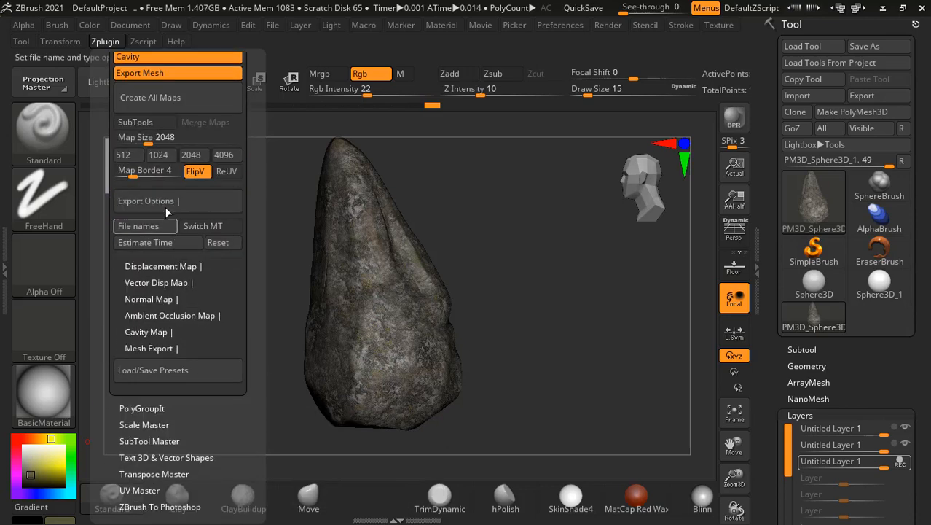
left_click(150, 228)
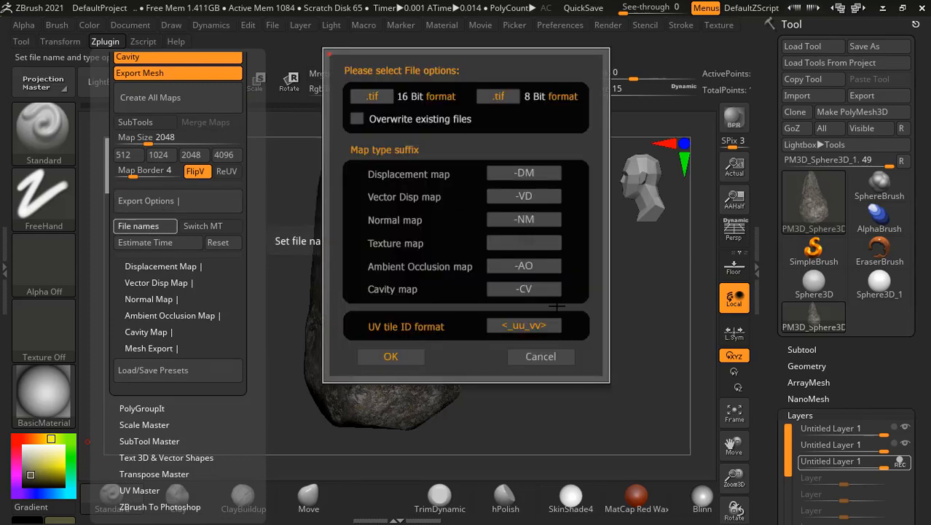
left_click(394, 356)
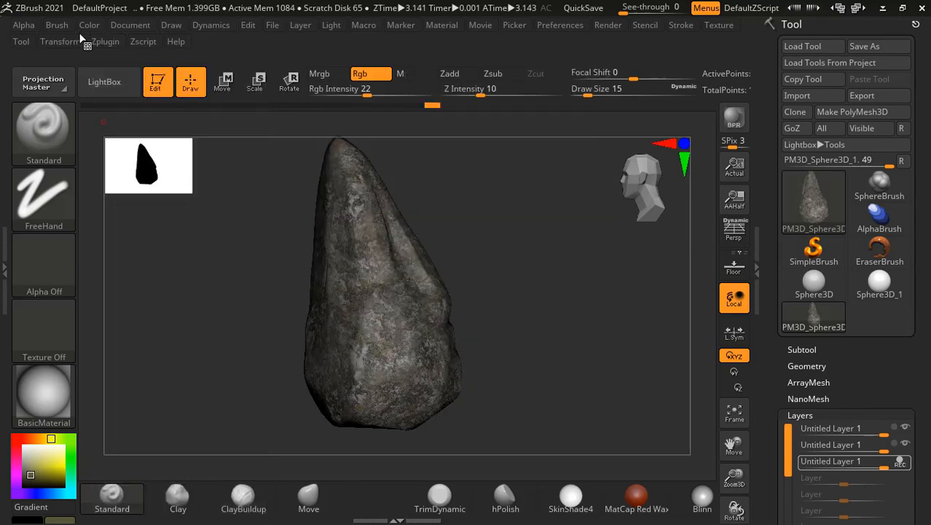
- Enable SubTools in the exporter and create all maps, saving them as rock_m in TIF format in the Desktop rock folder
left_click(105, 42)
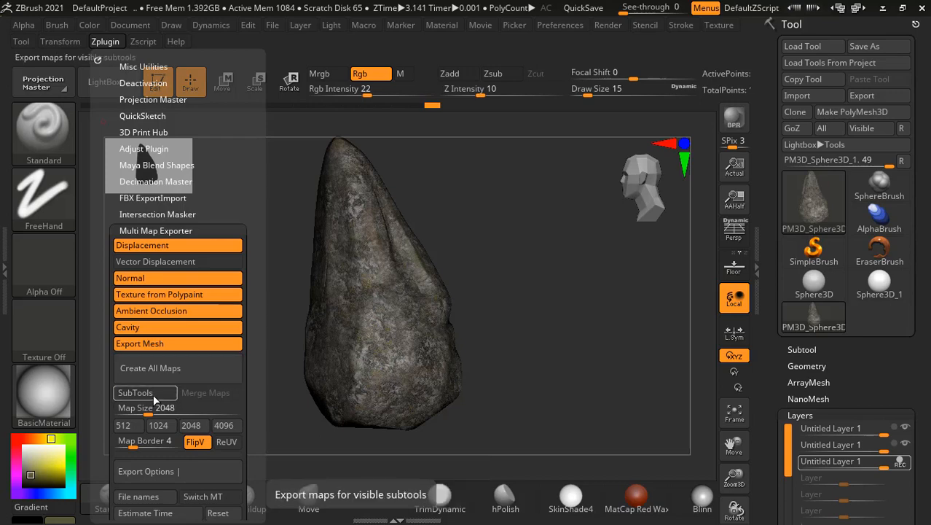
left_click(153, 393)
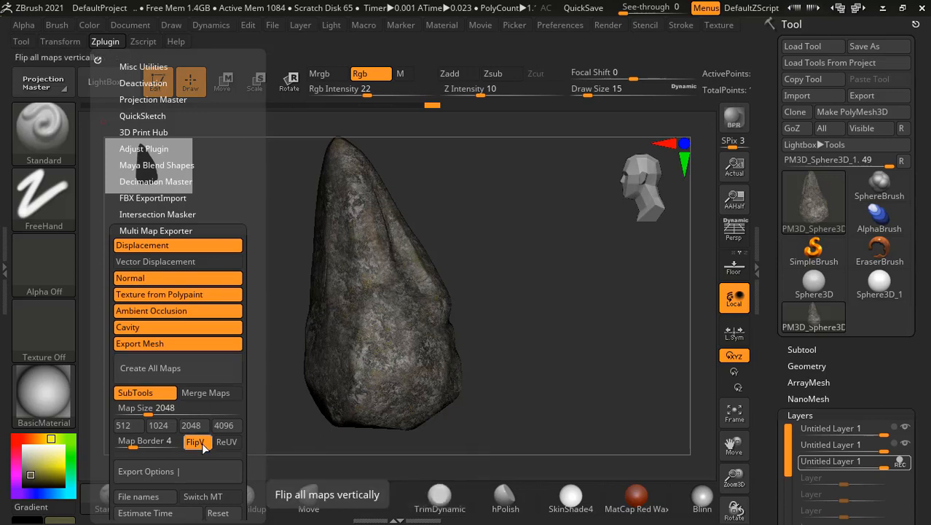
left_click(197, 368)
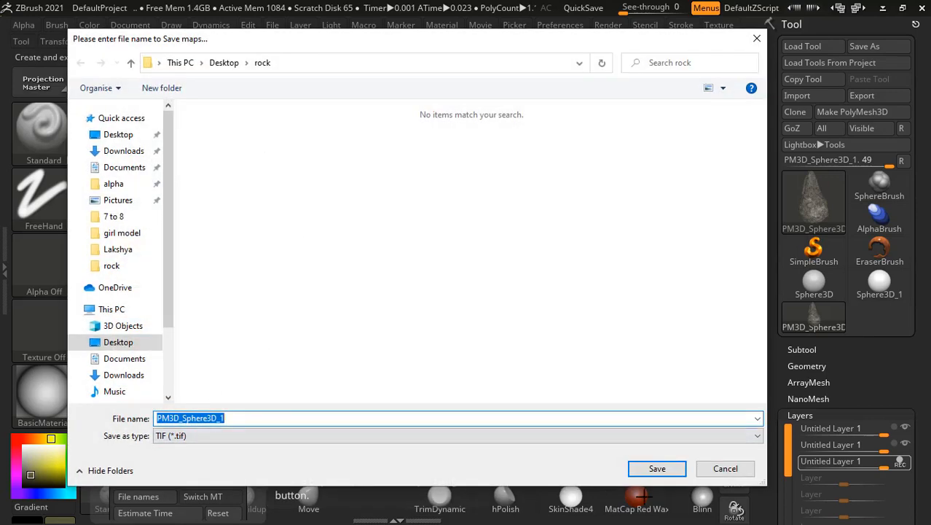
type("rock")
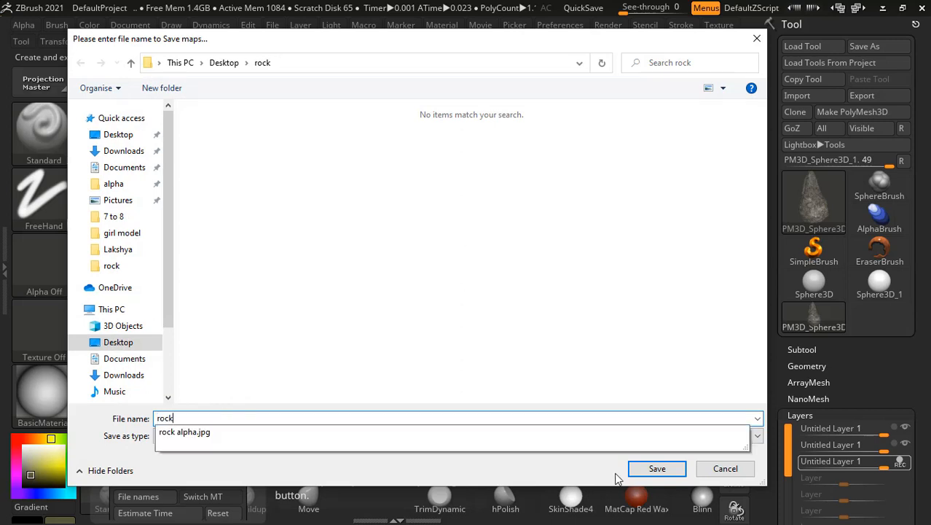
type("_m")
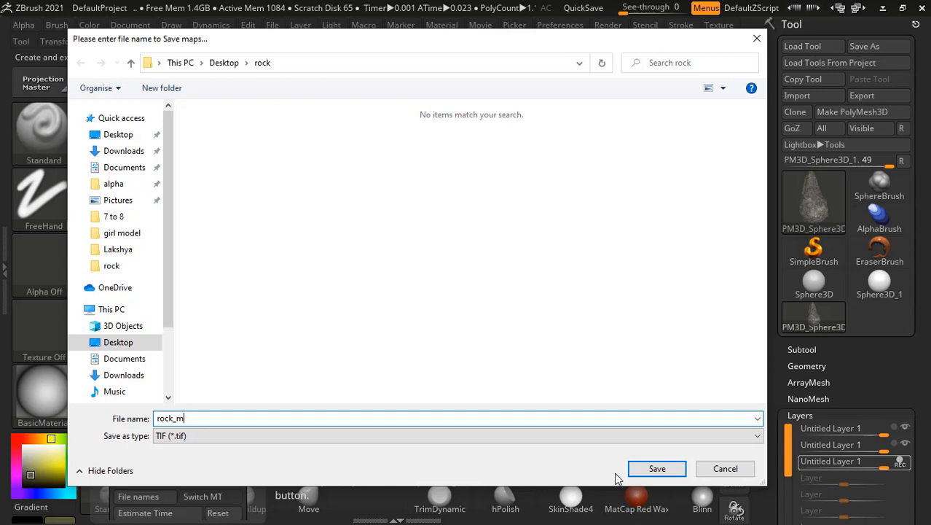
left_click(333, 437)
left_click(333, 437)
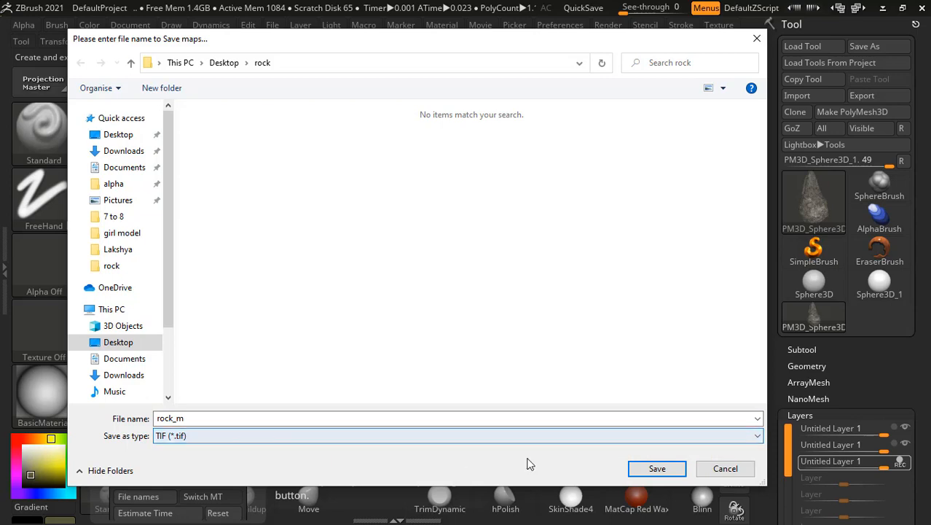
left_click(650, 470)
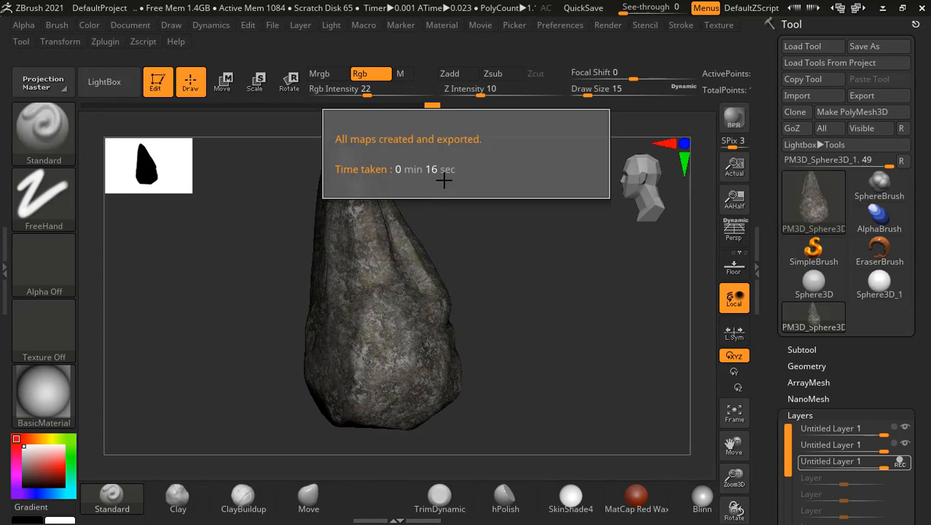
- Dismiss the map export notice and expand the rock's Subtool section
key("alt+Tab")
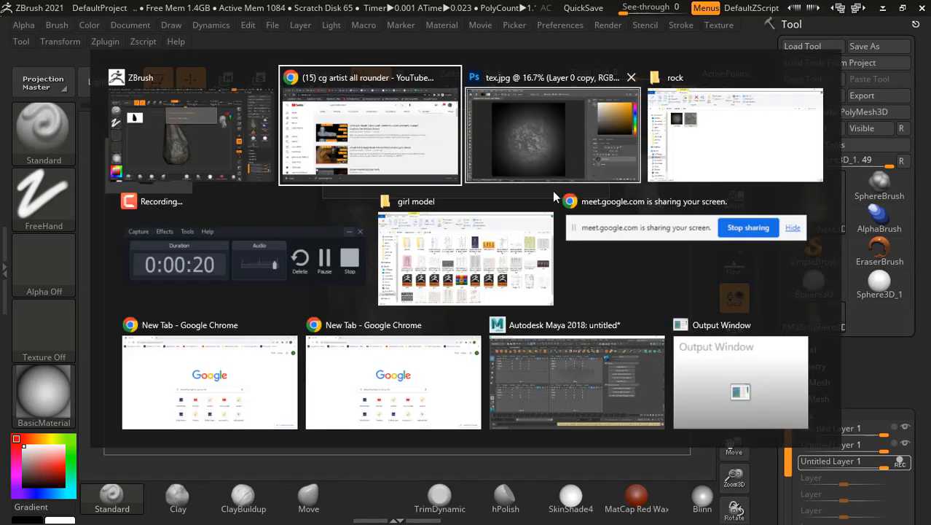
left_click(327, 277)
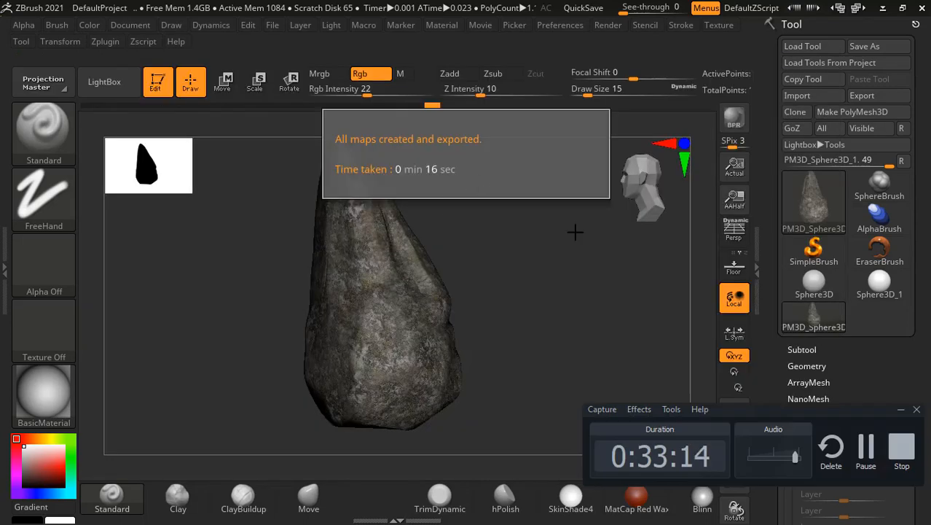
left_click(865, 466)
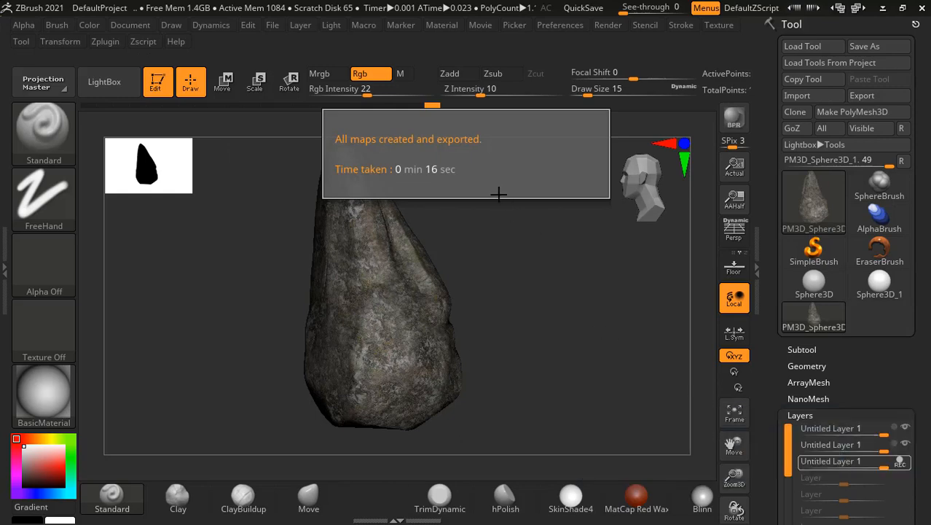
left_click(486, 180)
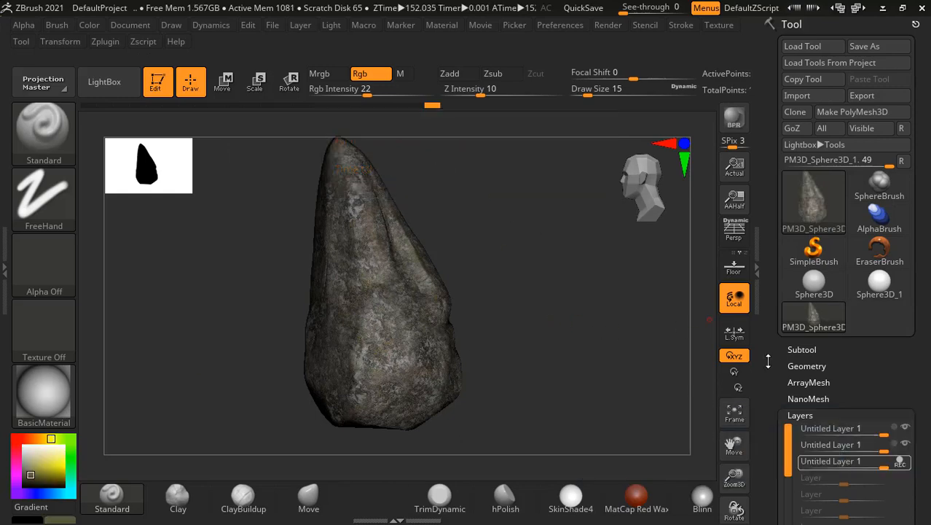
left_click(794, 350)
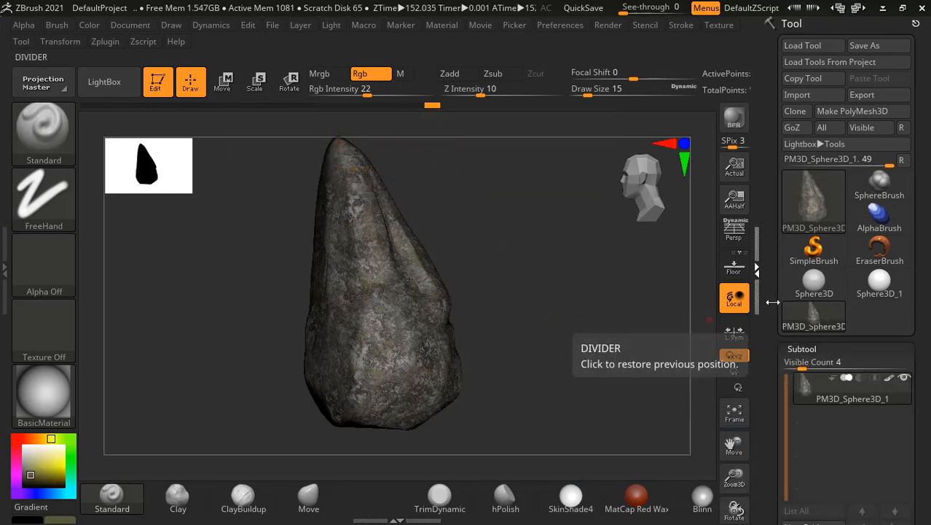
left_click_drag(771, 346, 770, 253)
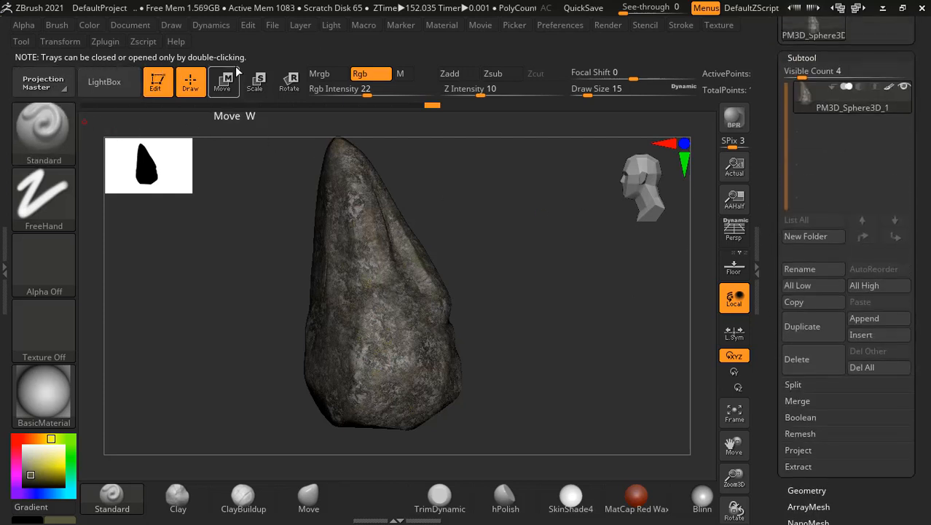
- Check the Desktop rock folder for the exported files, refreshing and reopening it, and return to ZBrush
key("alt+Tab")
left_click(554, 146)
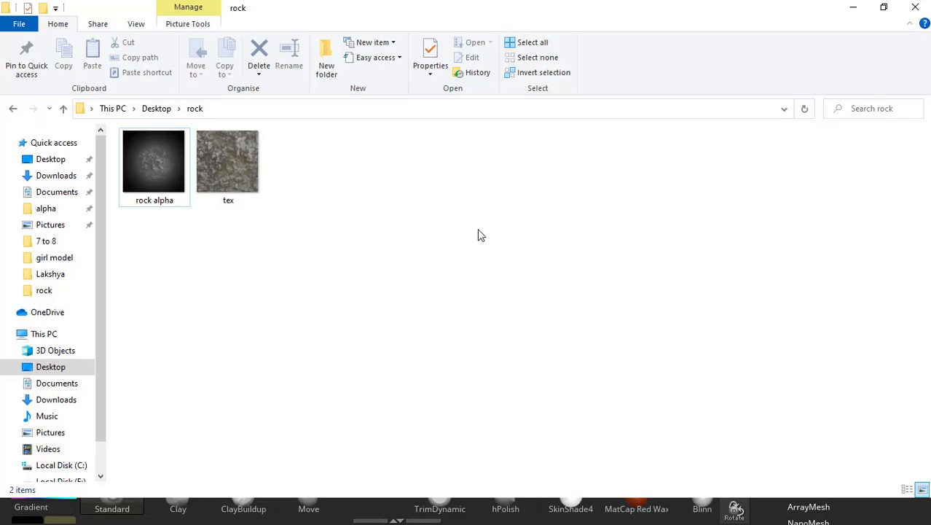
right_click(434, 209)
left_click(466, 258)
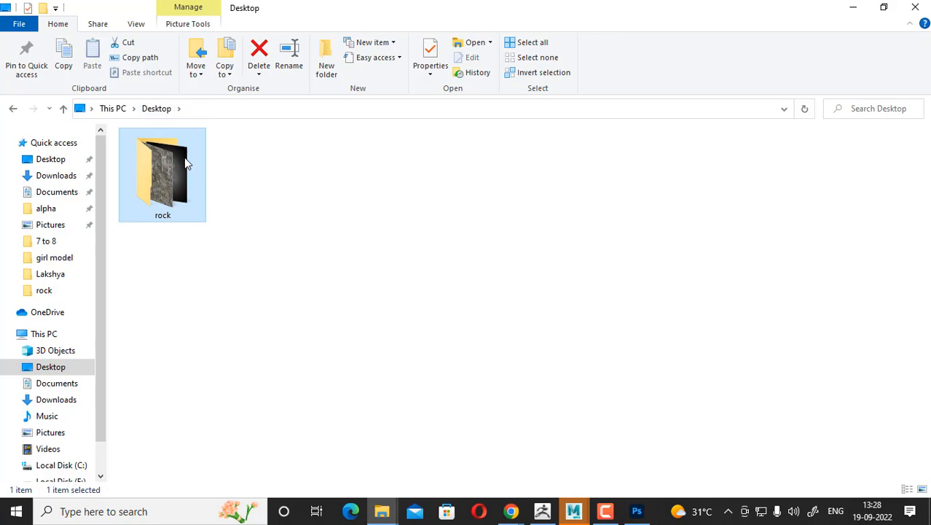
double_click(184, 150)
key("alt+Tab")
left_click(363, 148)
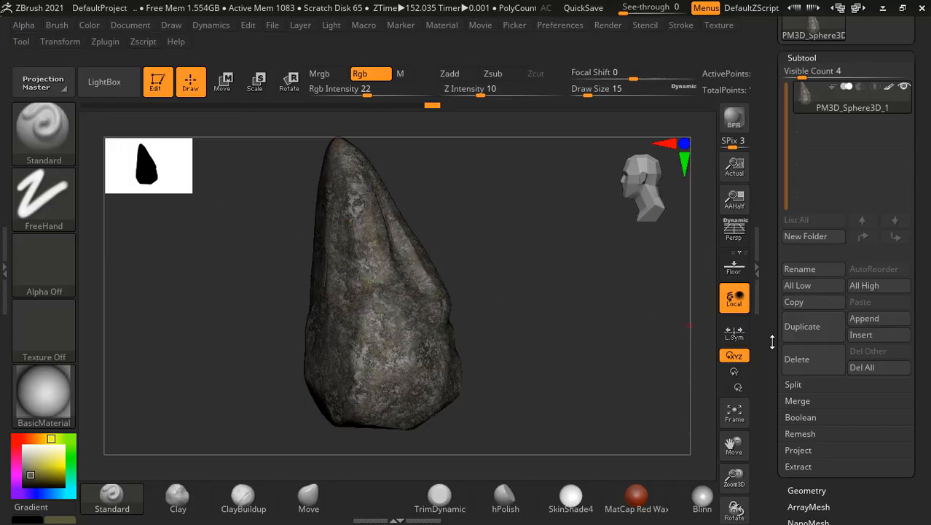
left_click_drag(773, 342, 768, 348)
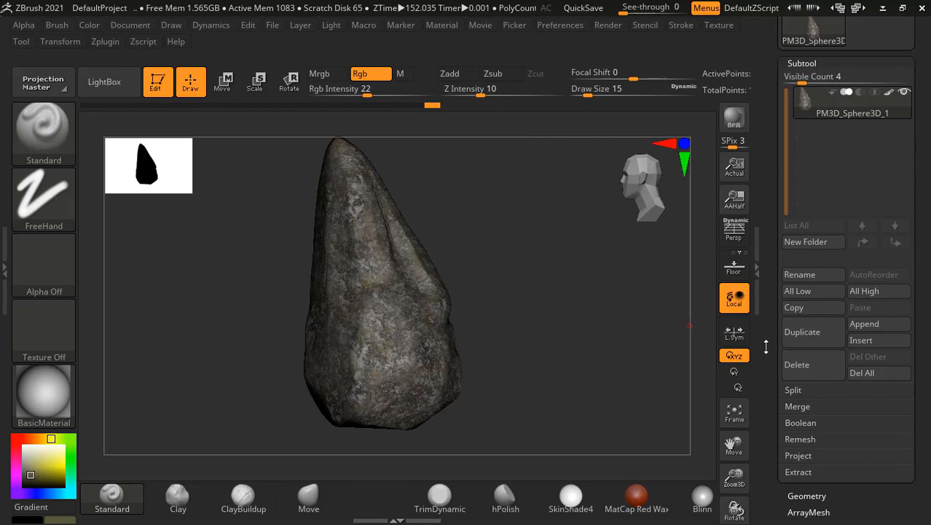
- Review the Multi Map Exporter's export options and file name settings, keeping the -DM displacement suffix and .tif formats
left_click(105, 42)
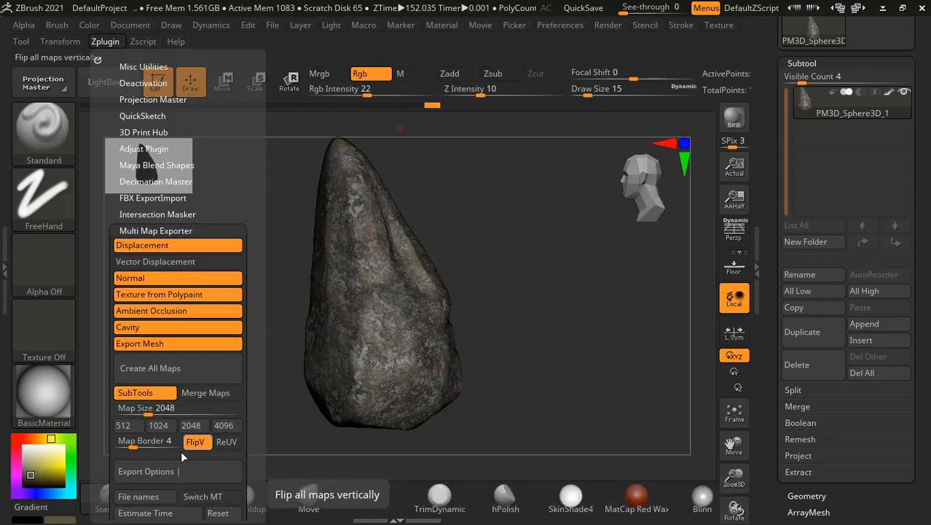
left_click(150, 472)
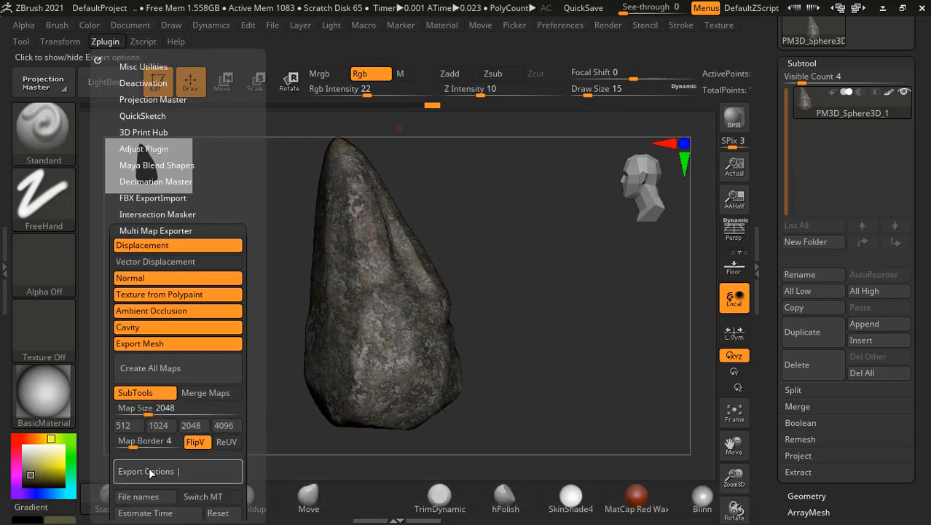
left_click(149, 472)
left_click_drag(109, 459, 113, 351)
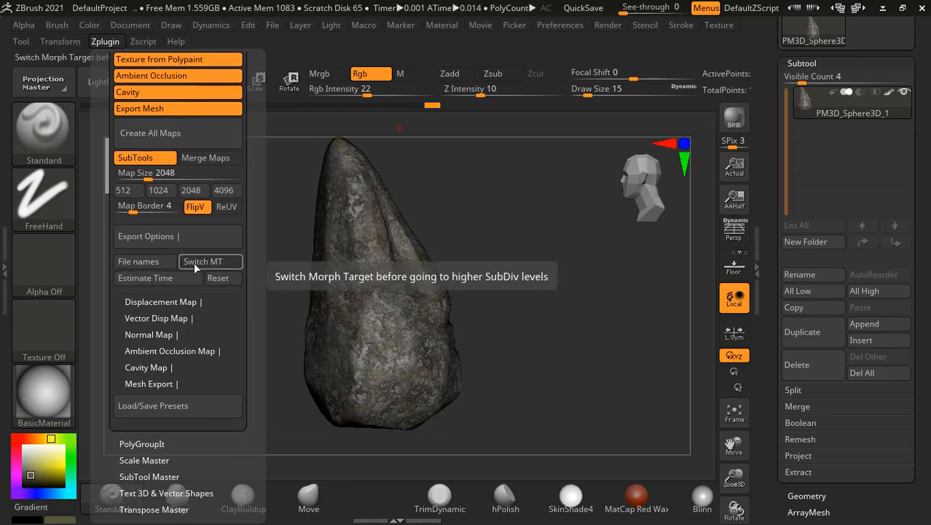
left_click(145, 261)
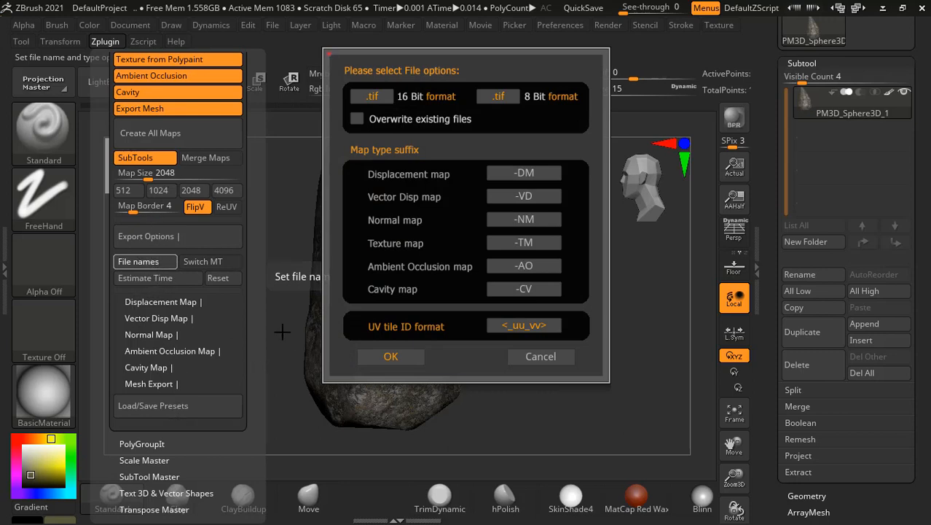
left_click(522, 173)
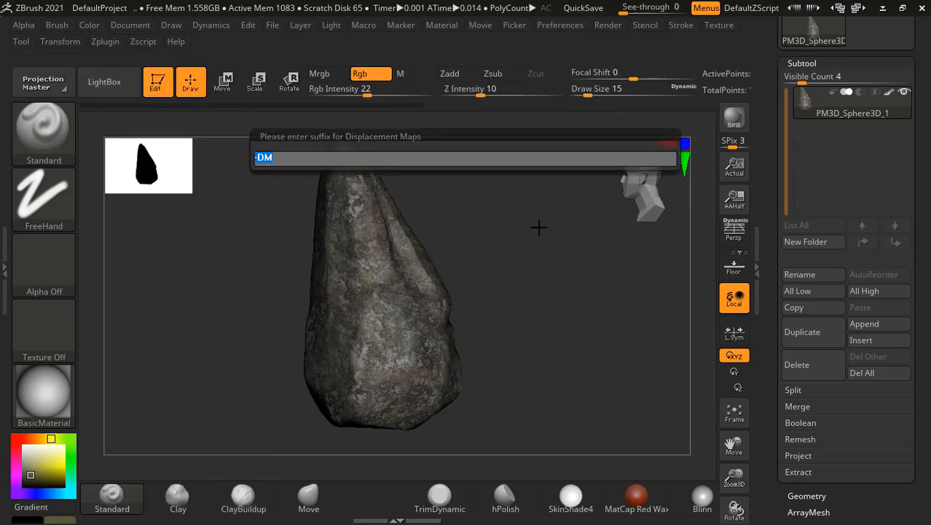
key("Return")
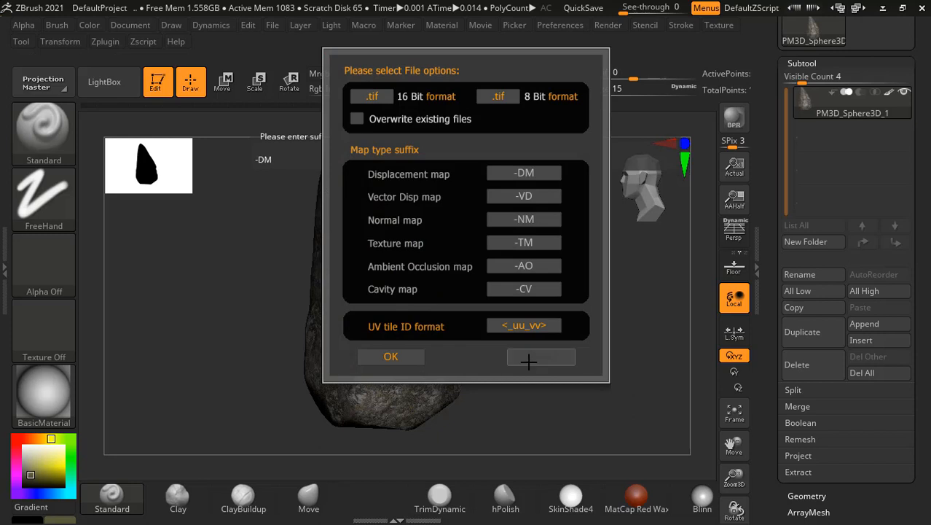
left_click(386, 354)
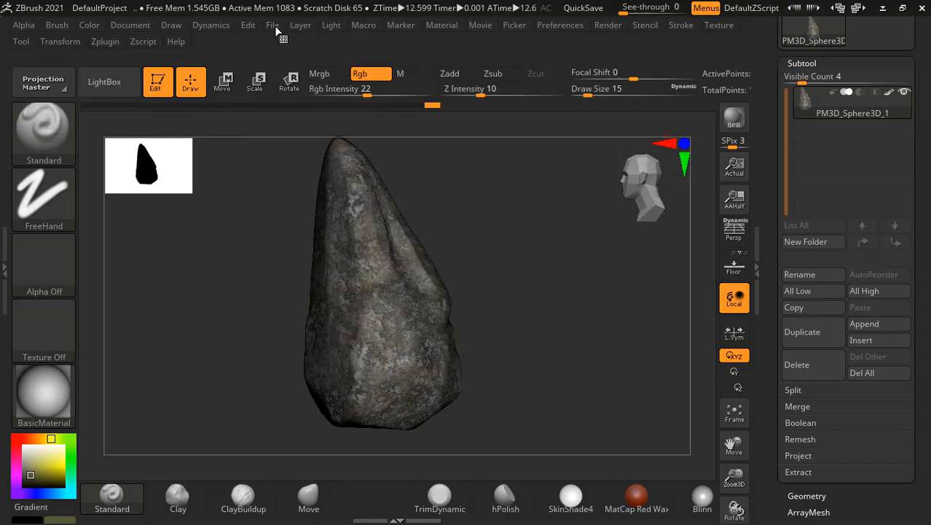
- Save the project as DefaultProject in the Desktop rock folder
left_click(274, 26)
left_click(372, 54)
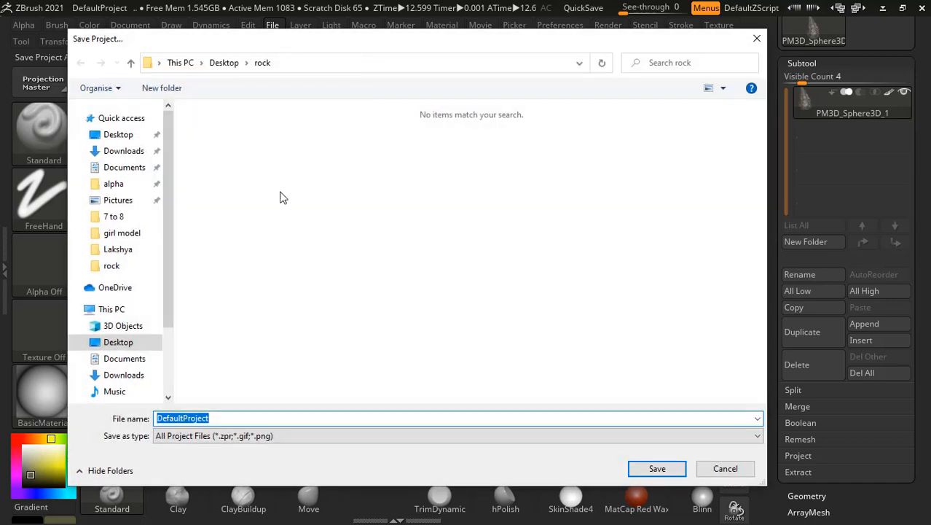
left_click(660, 472)
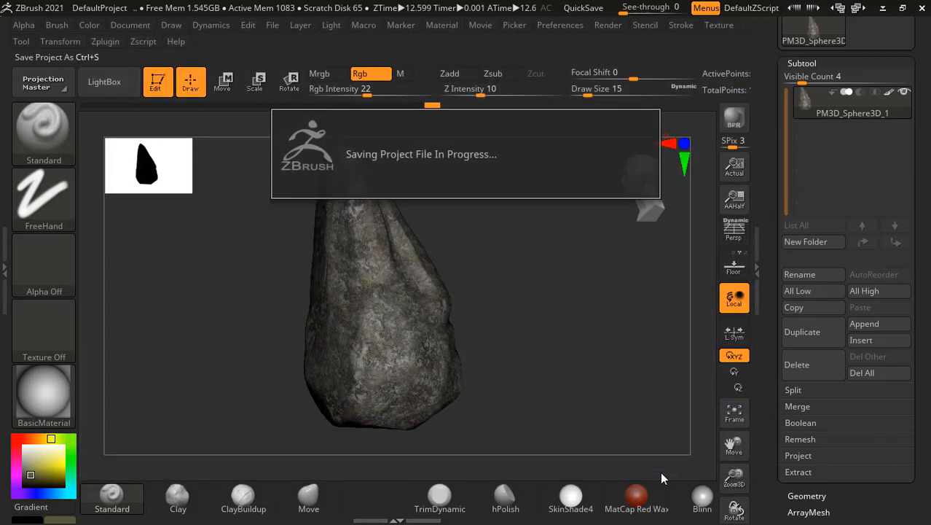
- Create all maps again, saving them as PM3D_Sphere3D_1 in TIF format in the Desktop rock folder, and dismiss the export notice
left_click(95, 40)
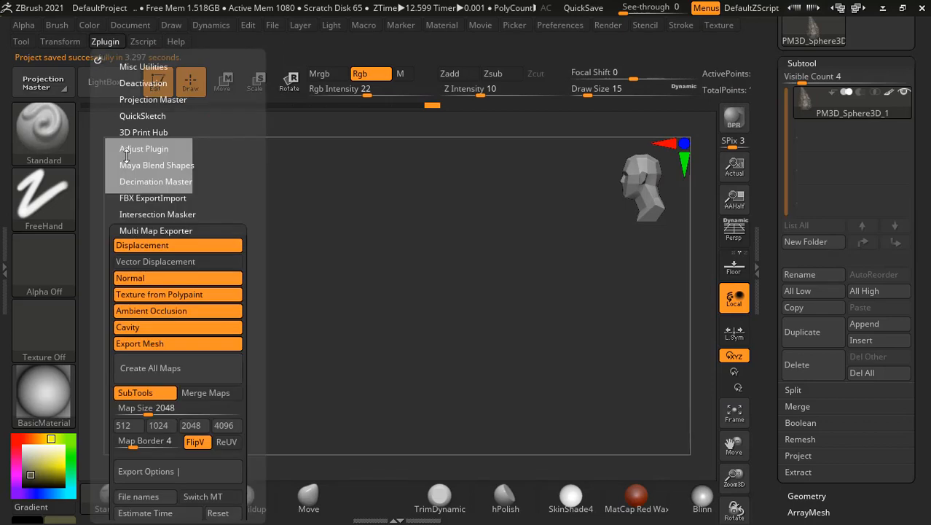
left_click(200, 367)
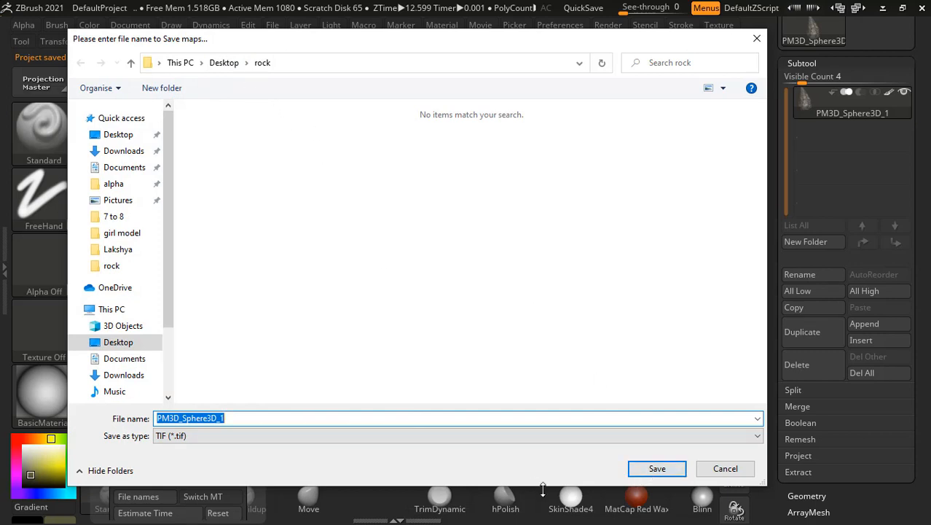
key("alt+Tab")
key("alt+Tab")
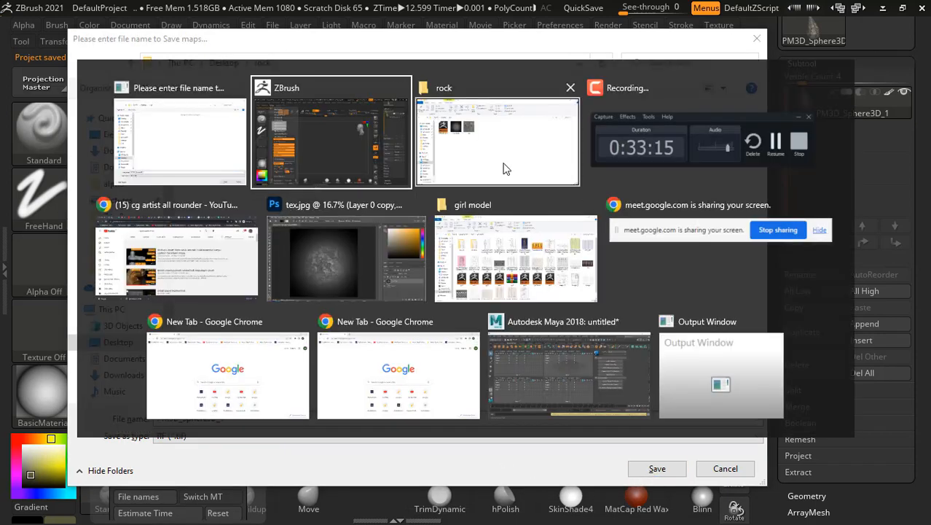
key("alt+Tab")
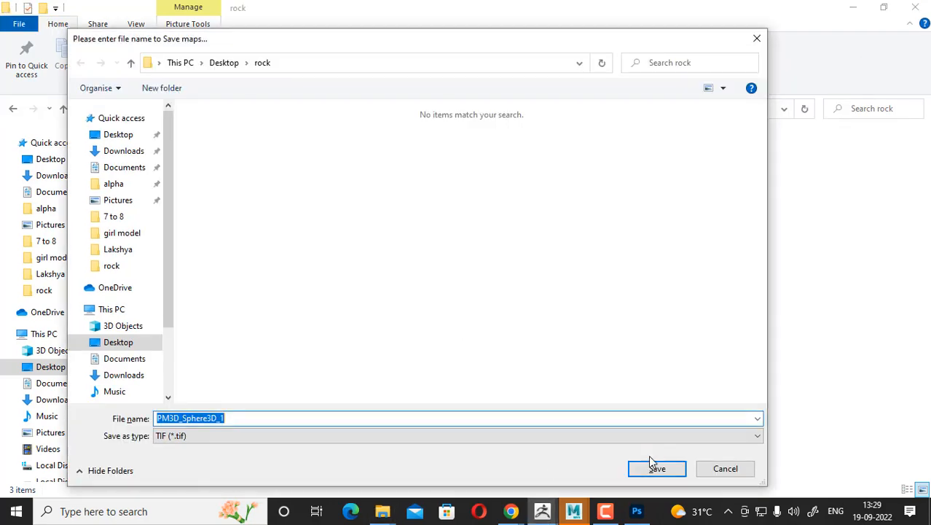
left_click(653, 465)
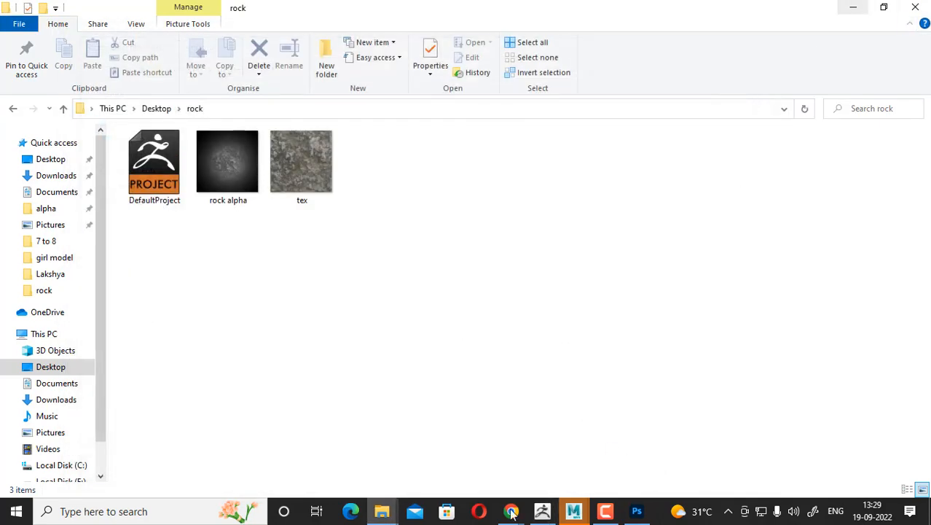
left_click(545, 511)
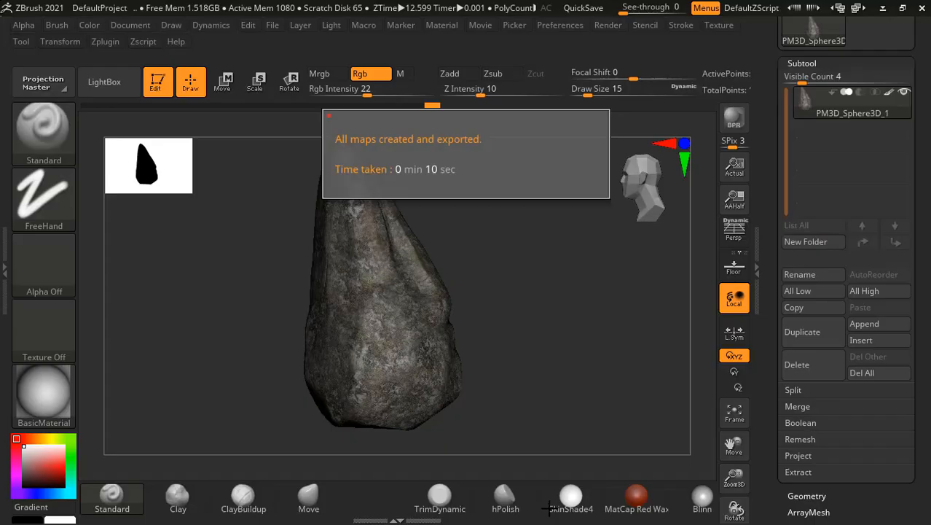
left_click(485, 167)
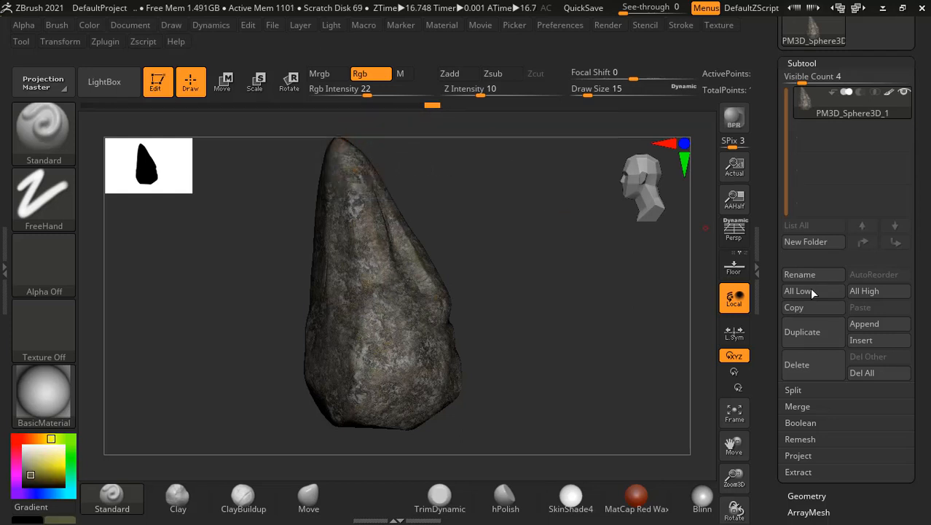
- Lower the rock's geometry to subdivision level 1
scroll(778, 425, "down", 3)
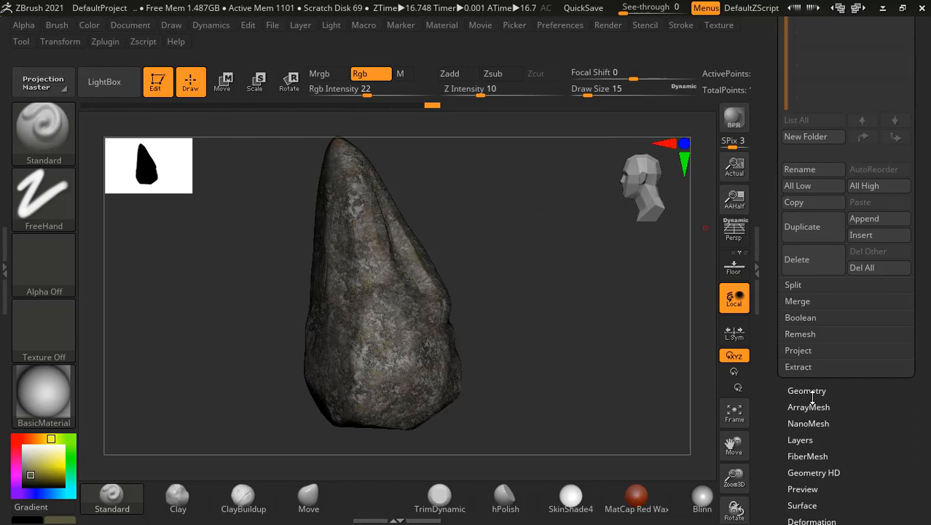
left_click(811, 390)
left_click_drag(774, 91, 774, 279)
left_click_drag(823, 193, 775, 204)
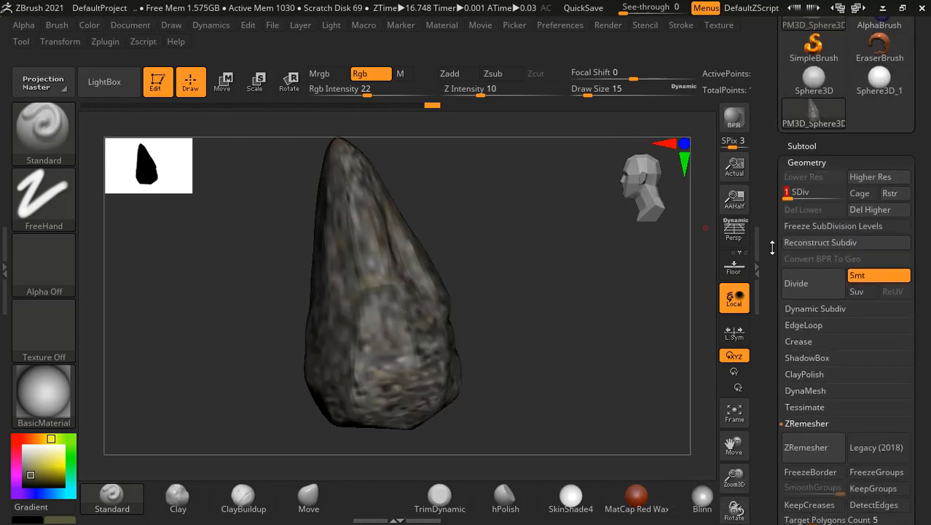
- Set the rock's UV map size to 1024
scroll(772, 321, "down", 9)
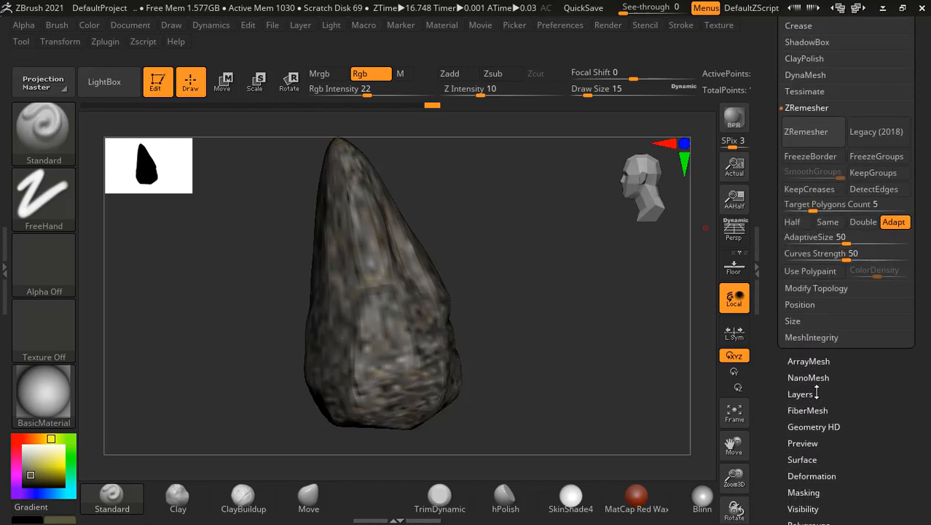
scroll(790, 438, "down", 6)
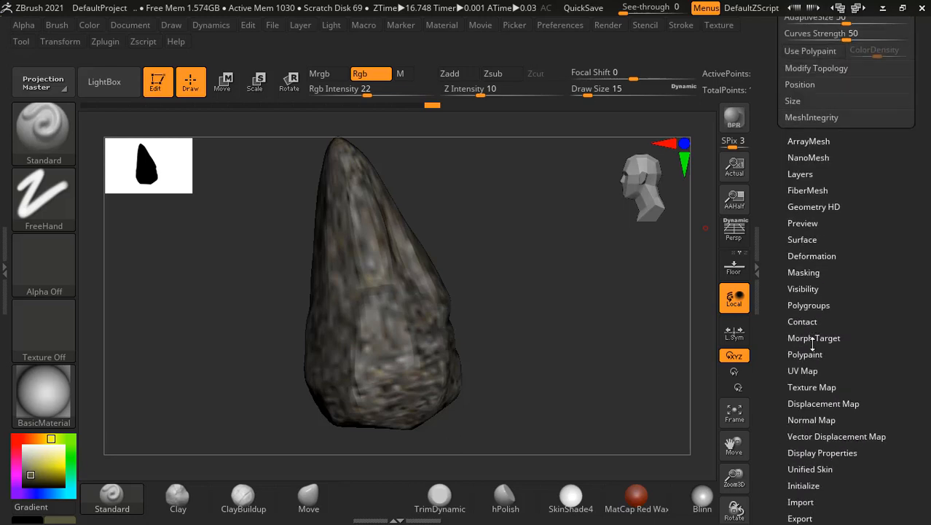
left_click(803, 371)
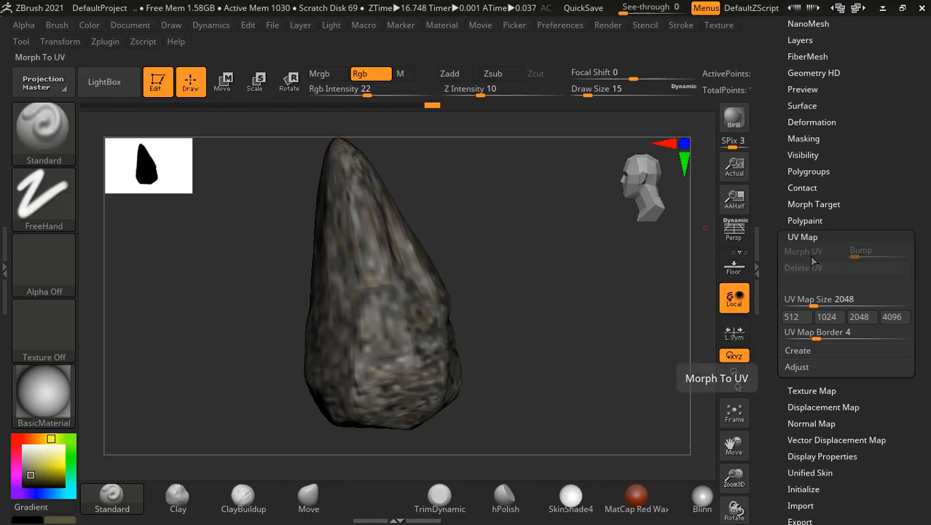
left_click(829, 317)
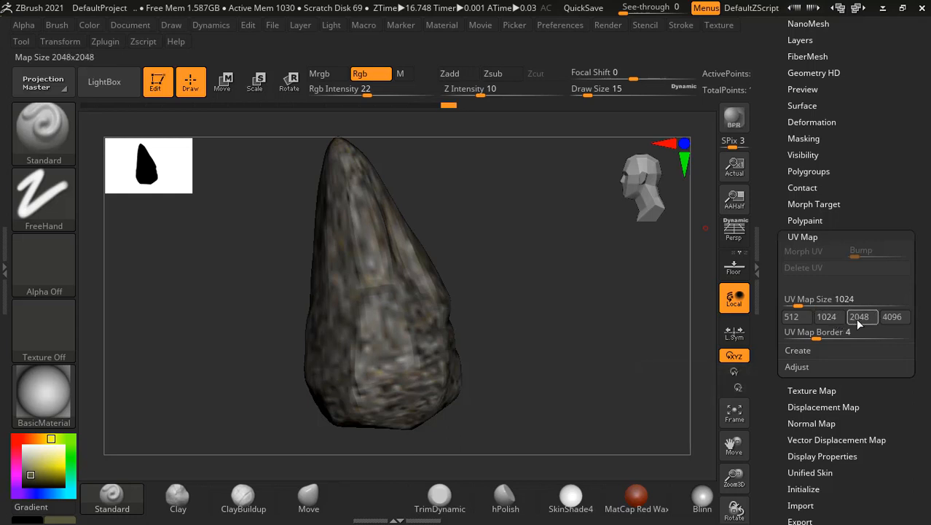
- Create AUVTiles UVs for the rock and try to preview the layout with Morph UV
left_click(813, 351)
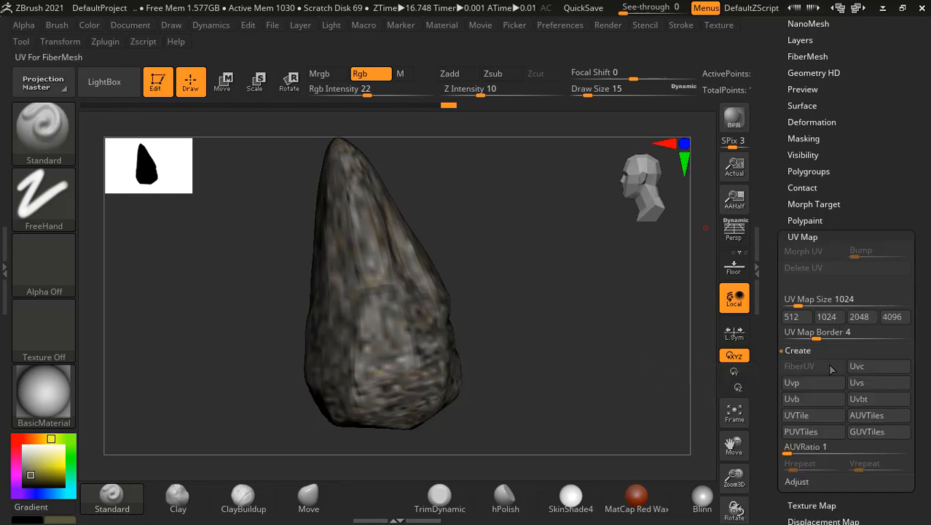
left_click(873, 415)
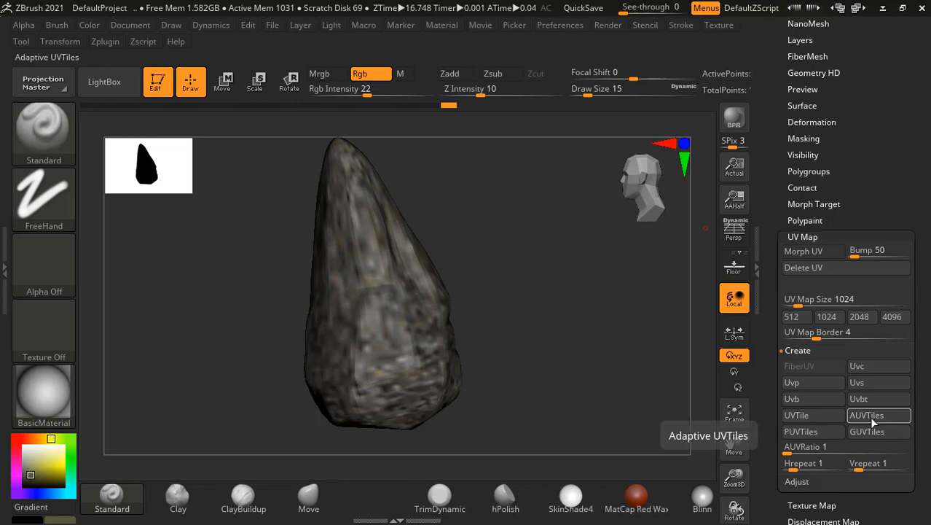
left_click(832, 251)
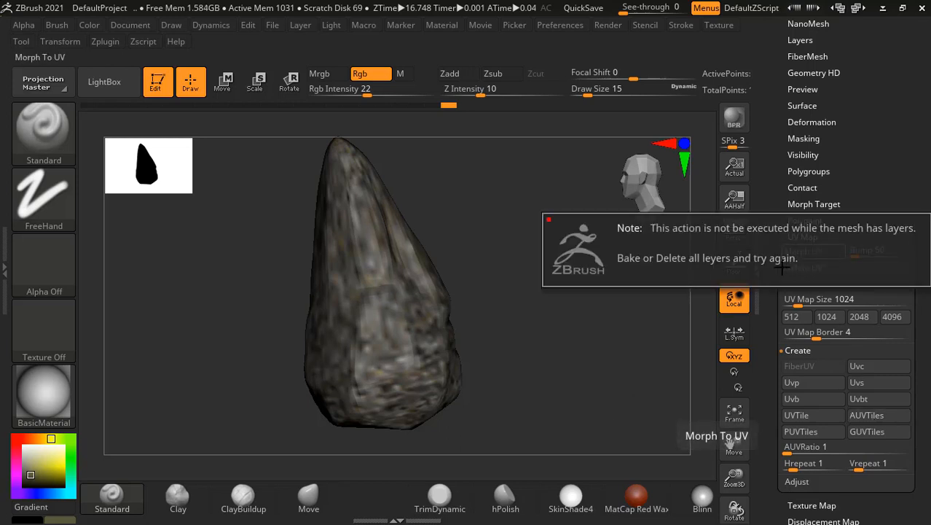
- Raise the rock's geometry to subdivision level 5
scroll(809, 253, "up", 8)
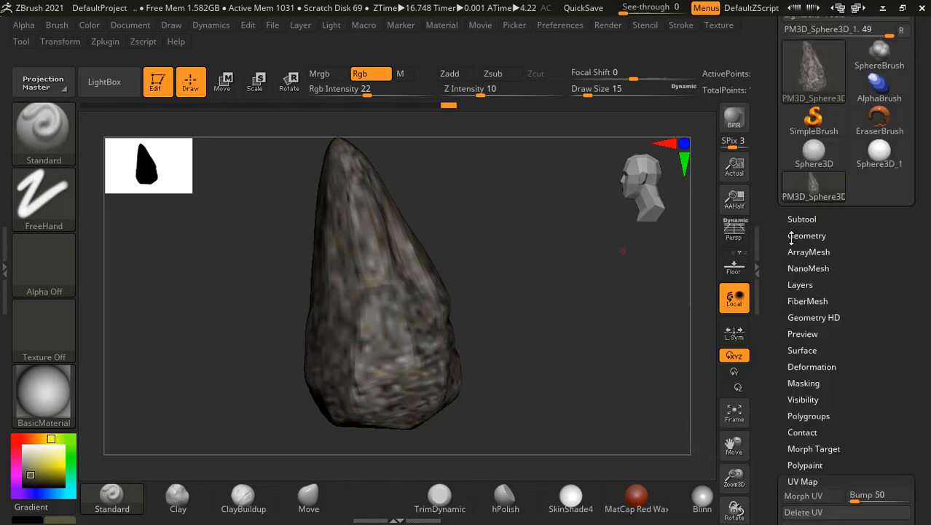
left_click(803, 246)
left_click(803, 245)
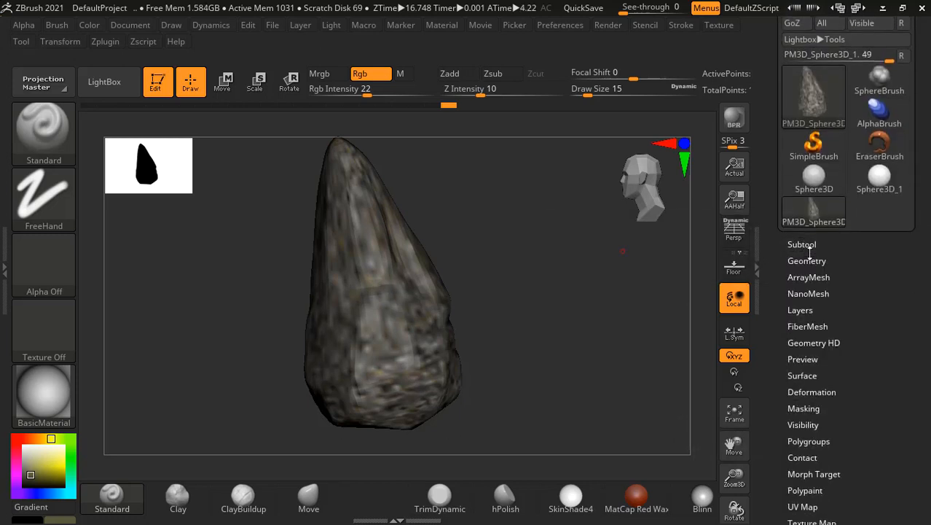
left_click(807, 260)
left_click_drag(794, 290, 847, 292)
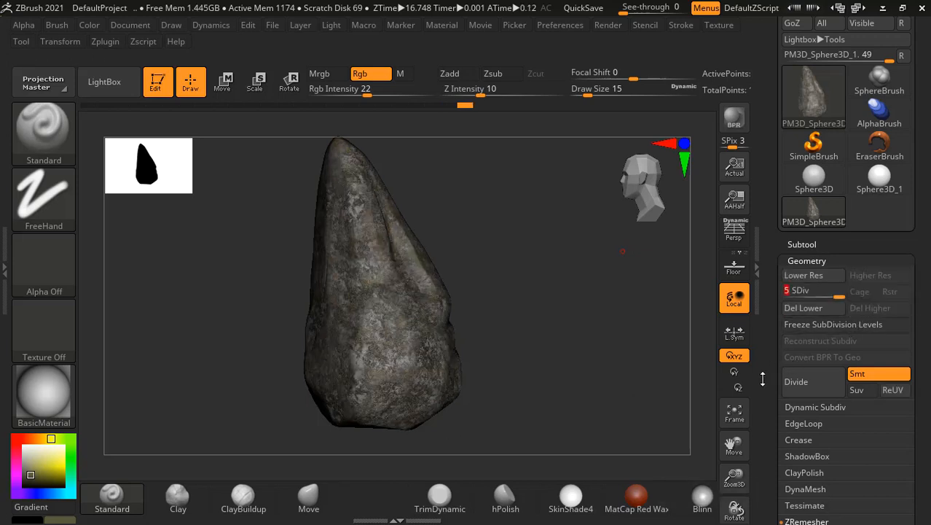
- Bake all of the rock's sculpting layers into the mesh
scroll(767, 379, "down", 10)
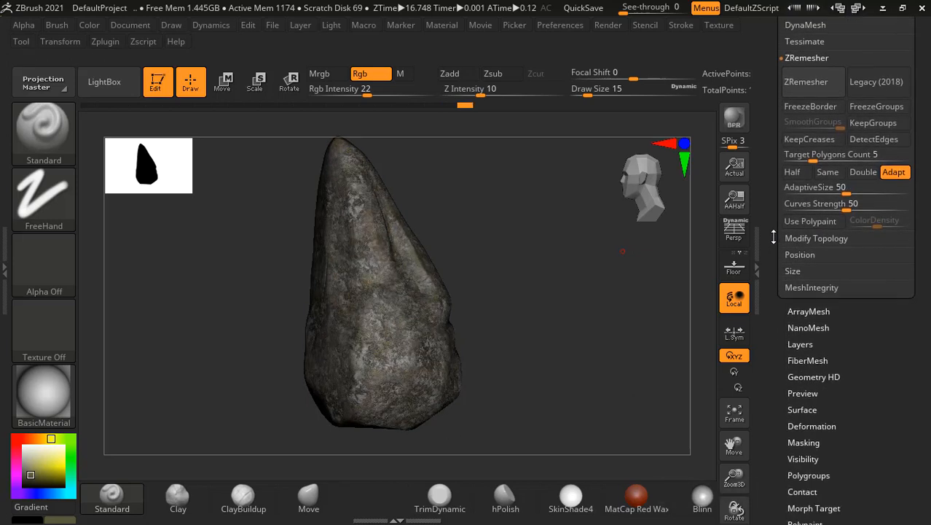
scroll(811, 322, "down", 4)
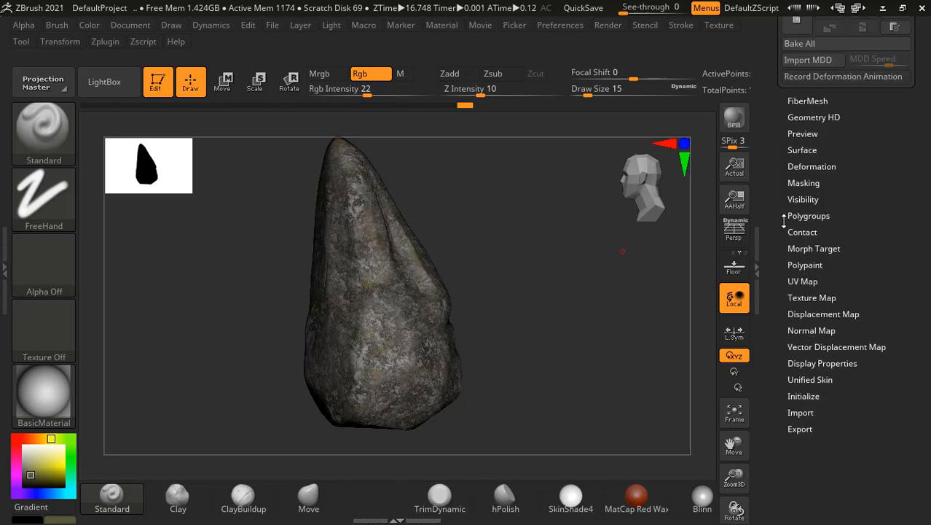
scroll(806, 365, "up", 8)
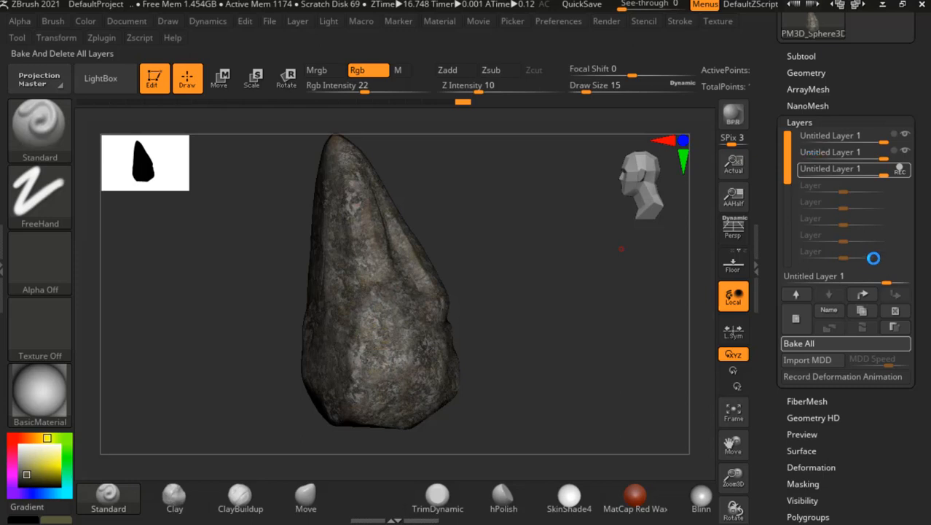
left_click(846, 344)
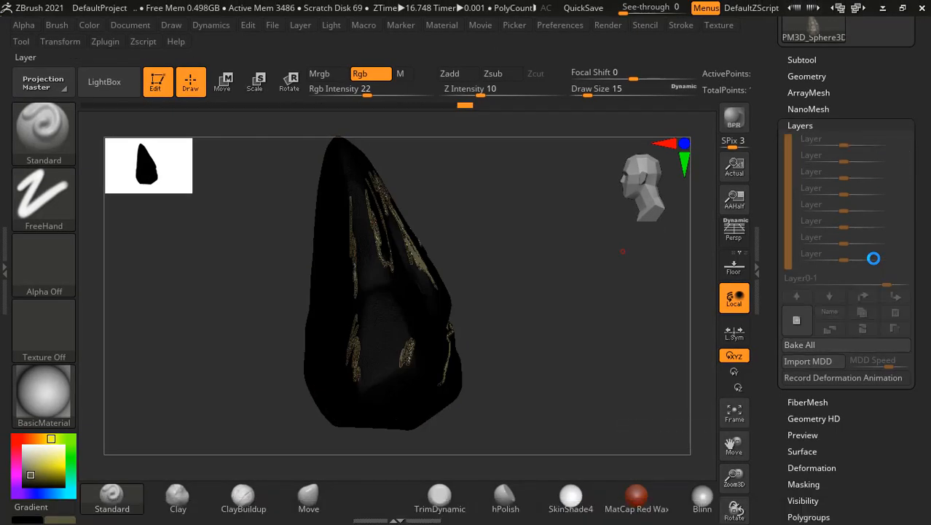
- Try BasicMaterial2 on the rock with white as the active colour, and return to BasicMaterial
left_click_drag(561, 265, 532, 313)
left_click(46, 390)
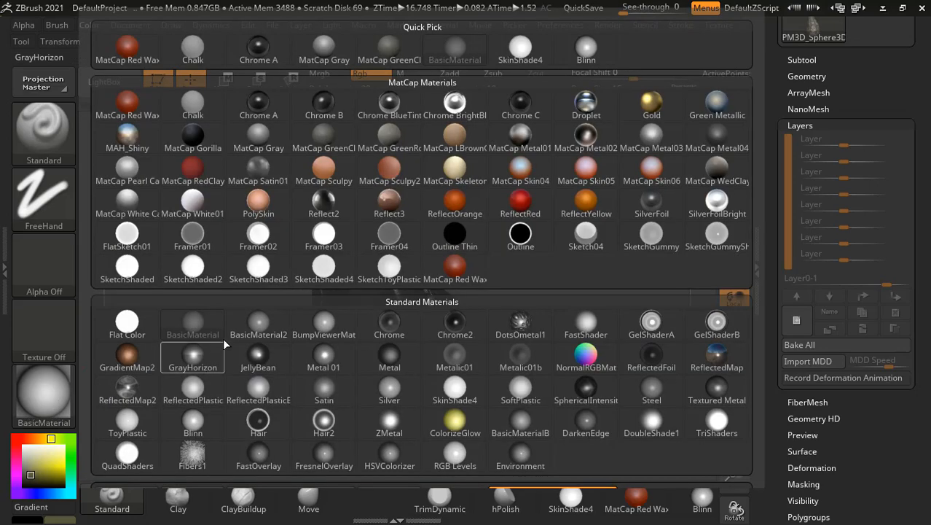
left_click(249, 321)
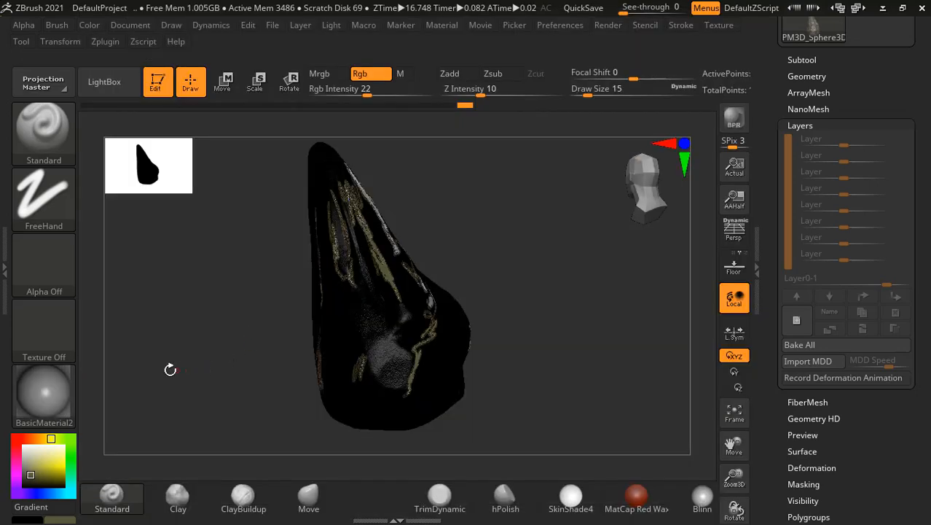
left_click(44, 459)
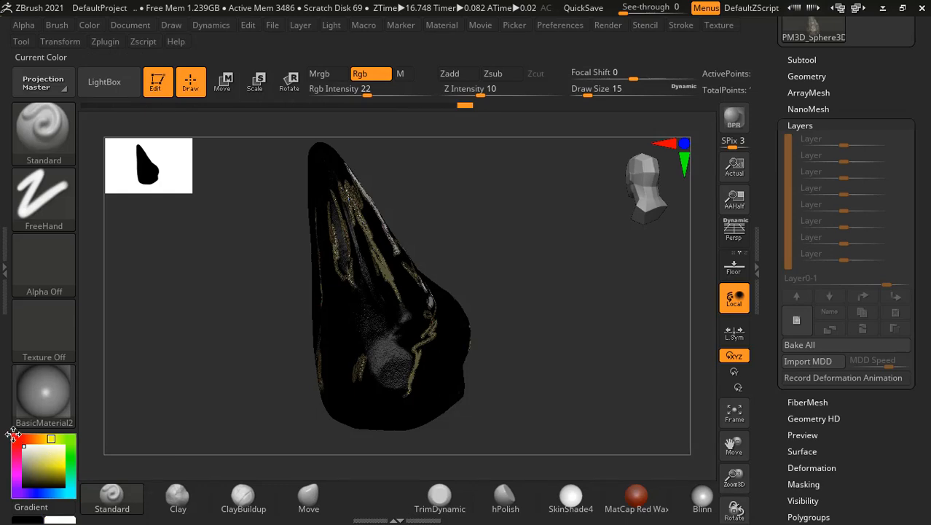
left_click(53, 390)
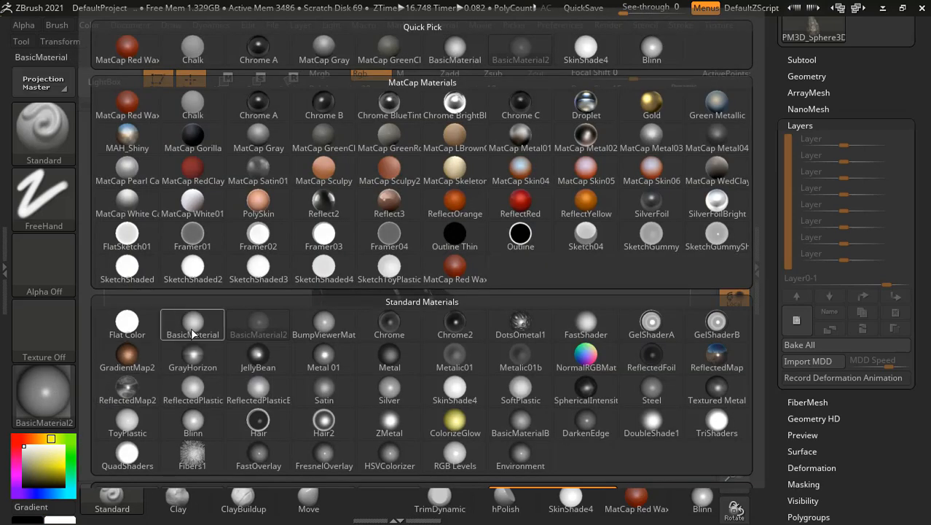
left_click(191, 327)
left_click_drag(544, 274, 430, 189)
- Turn off Rgb painting and apply the Blinn material to the rock
left_click(360, 73)
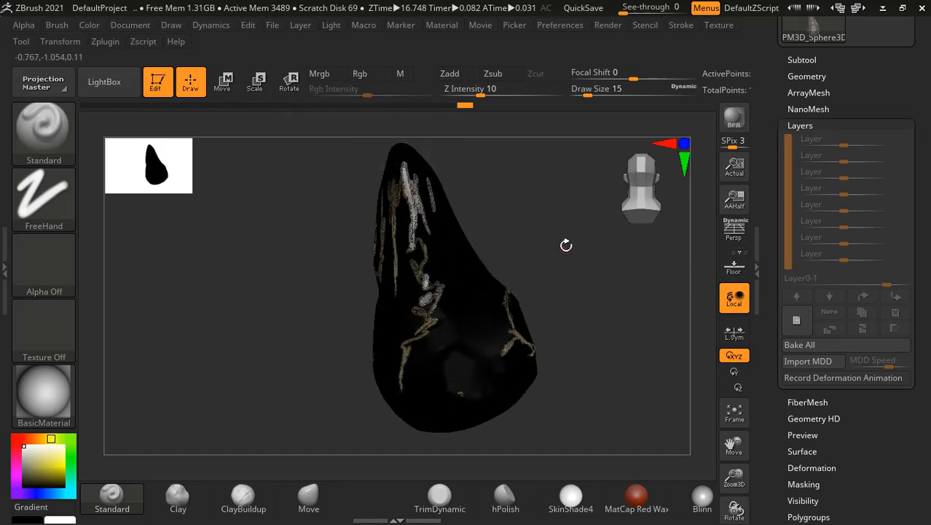
left_click_drag(565, 245, 564, 292)
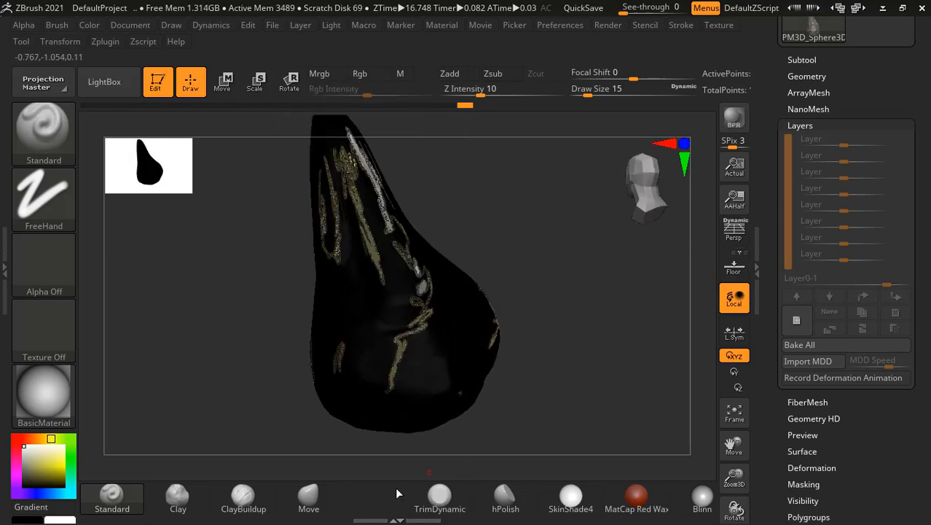
left_click(35, 402)
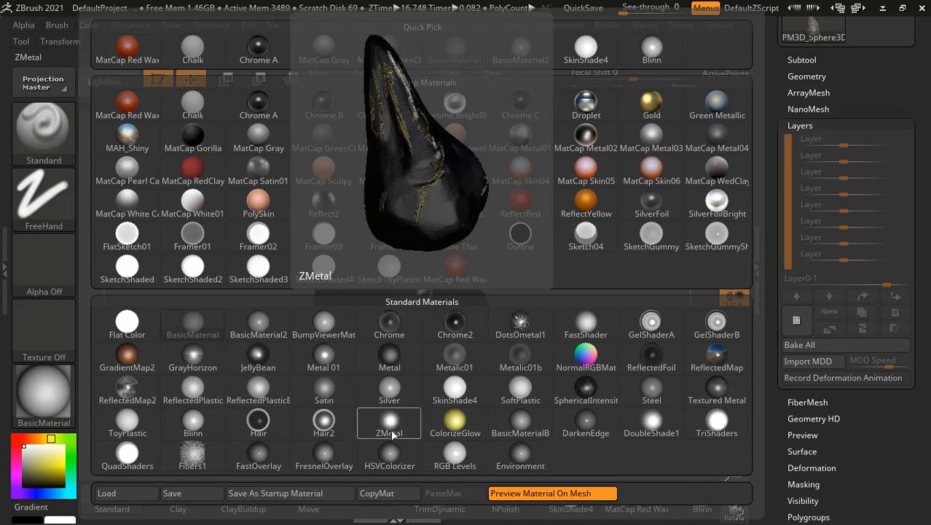
left_click(204, 415)
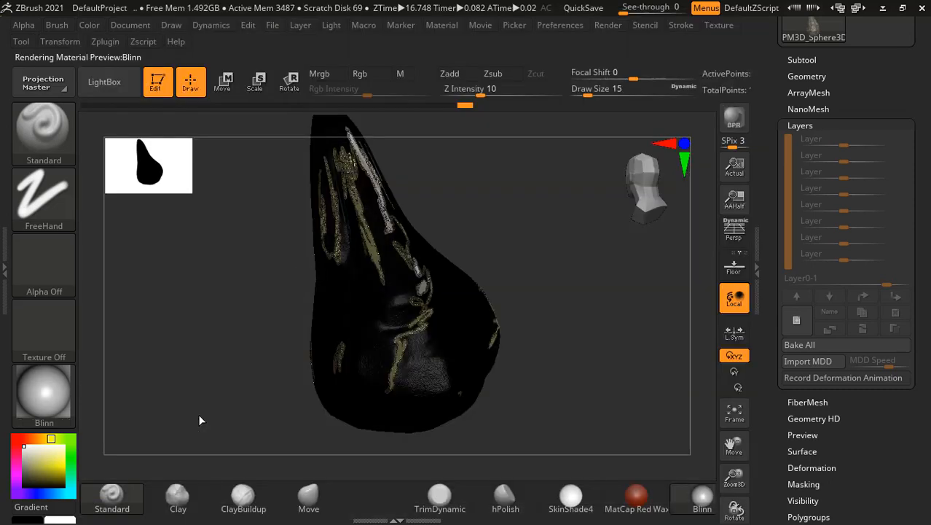
left_click_drag(550, 314, 473, 274)
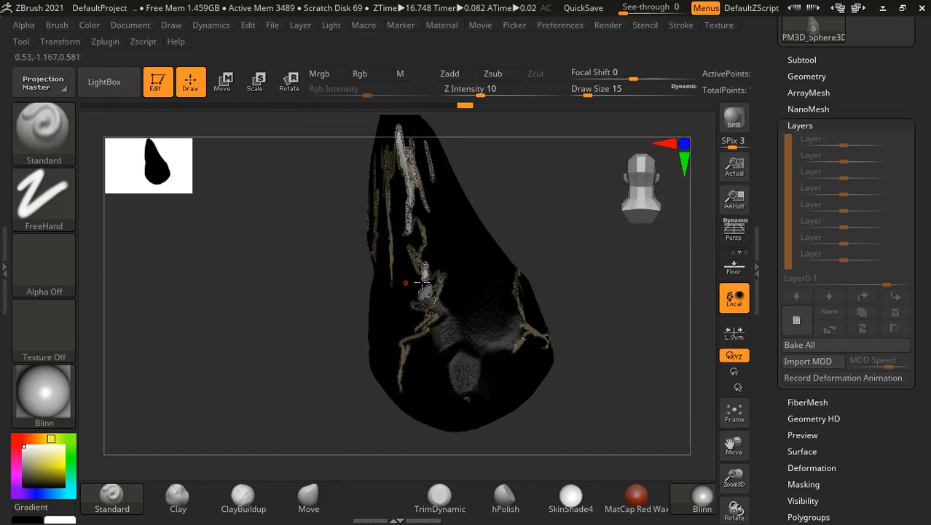
- Try painting white over the rock's dark lower area with Rgb on and a draw size of 127
left_click(374, 74)
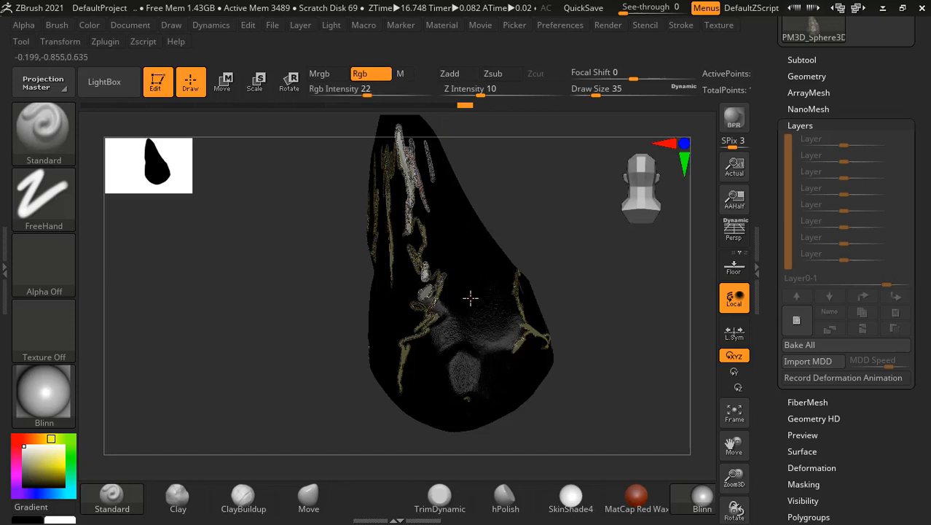
key("bracketright")
key("bracketright")
key("bracketright")
key("bracketright")
key("bracketright")
mouse_move(460, 284)
left_mouse_down()
mouse_move(466, 346)
mouse_move(449, 210)
mouse_move(470, 388)
left_mouse_up()
key("ctrl")
key("ctrl+z")
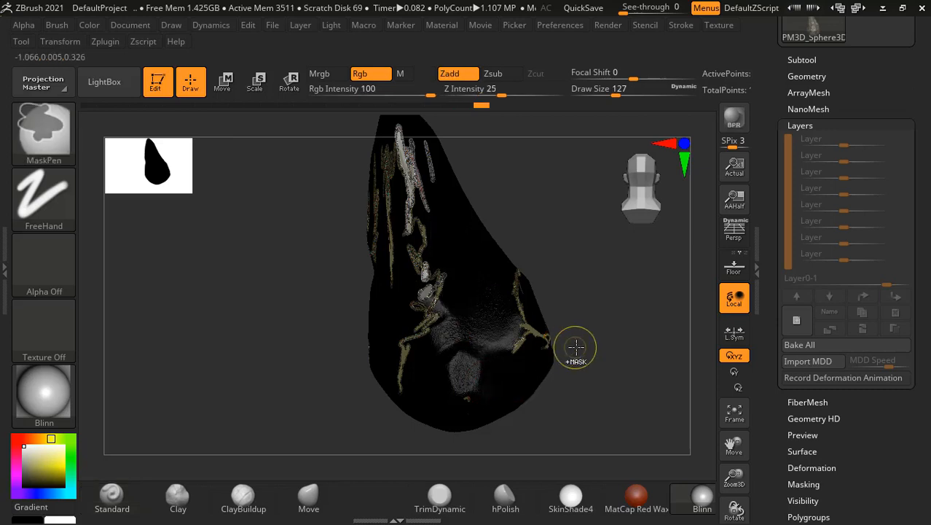
- Check the baked rock from several sides and its subdivision level in the geometry settings
left_click_drag(614, 343, 655, 339)
key("shift")
left_click_drag(589, 336, 582, 342, "shift")
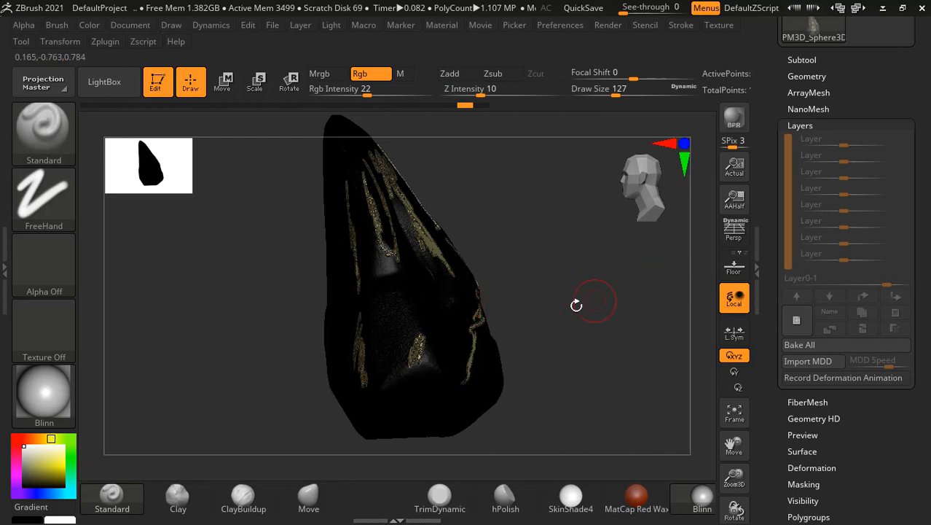
left_click_drag(575, 305, 611, 293)
left_click(811, 63)
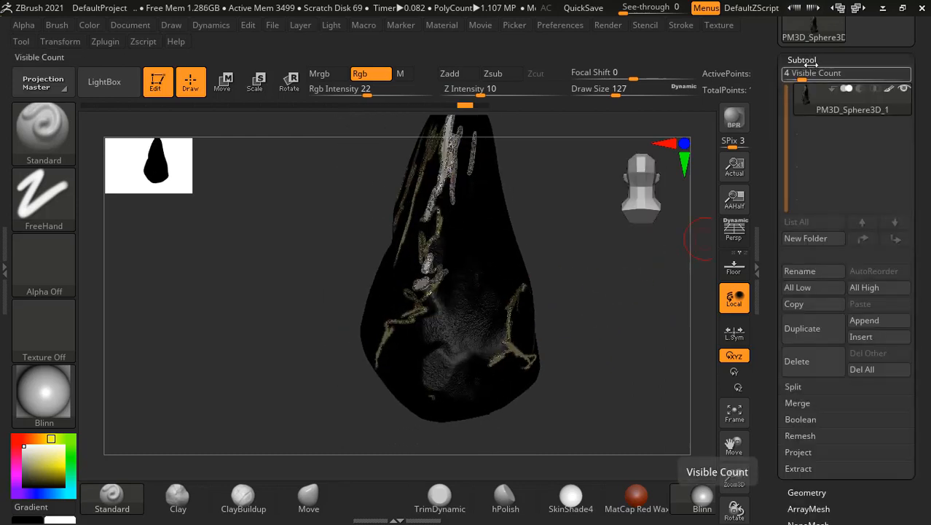
left_click(808, 64)
left_click(813, 76)
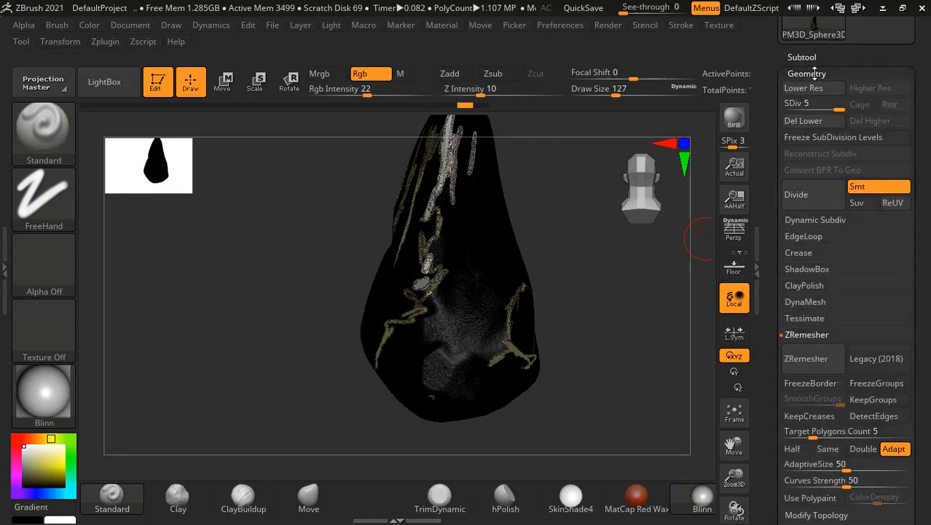
mouse_move(838, 107)
left_mouse_down()
mouse_move(805, 107)
mouse_move(841, 107)
left_mouse_up()
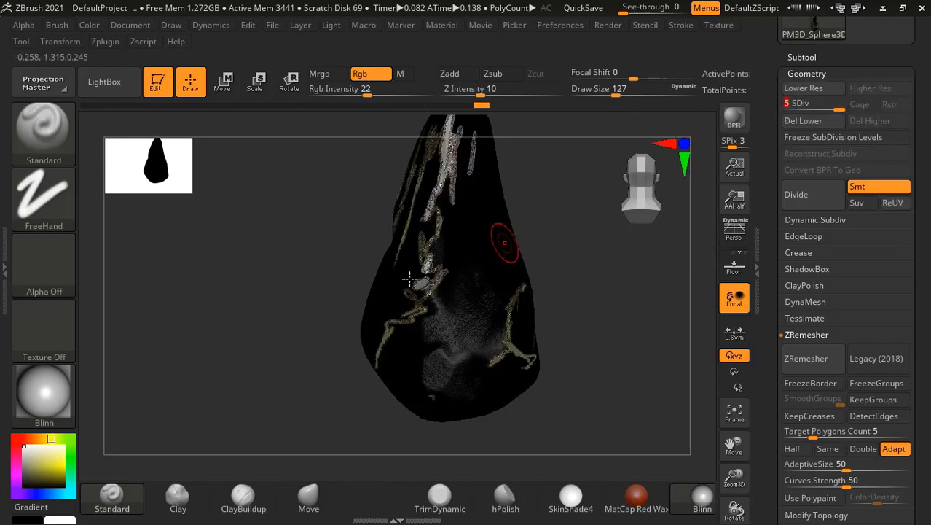
- Try to fill the whole rock with an olive colour of R 143, G 143, B 100 using FillObject
left_click(62, 390)
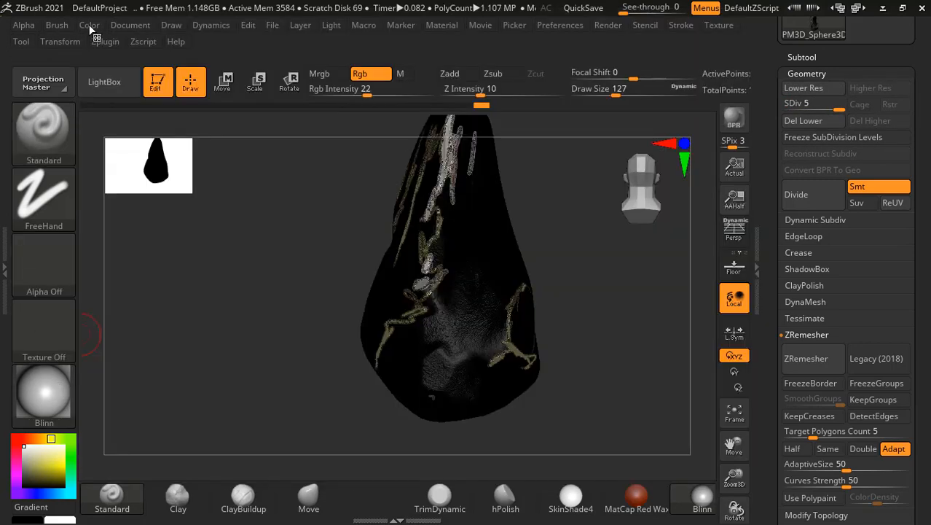
left_click(89, 25)
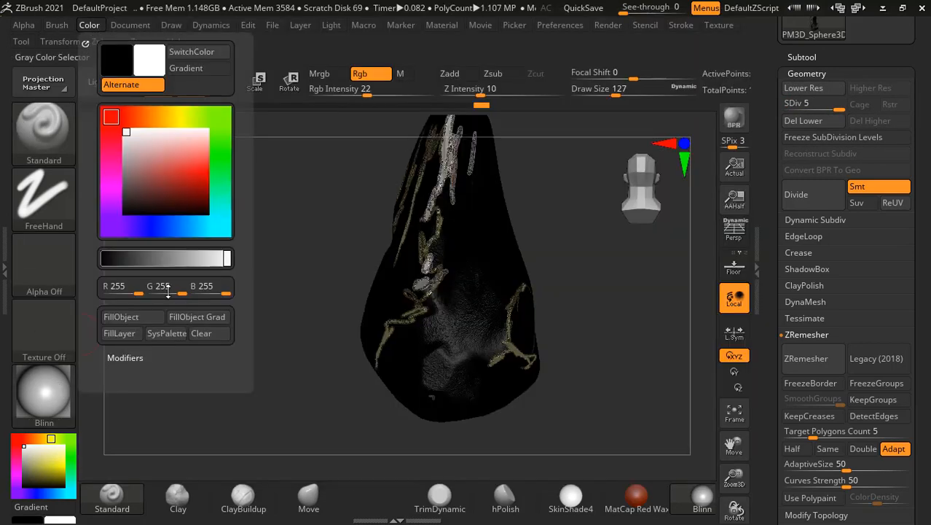
left_click_drag(34, 446, 30, 467)
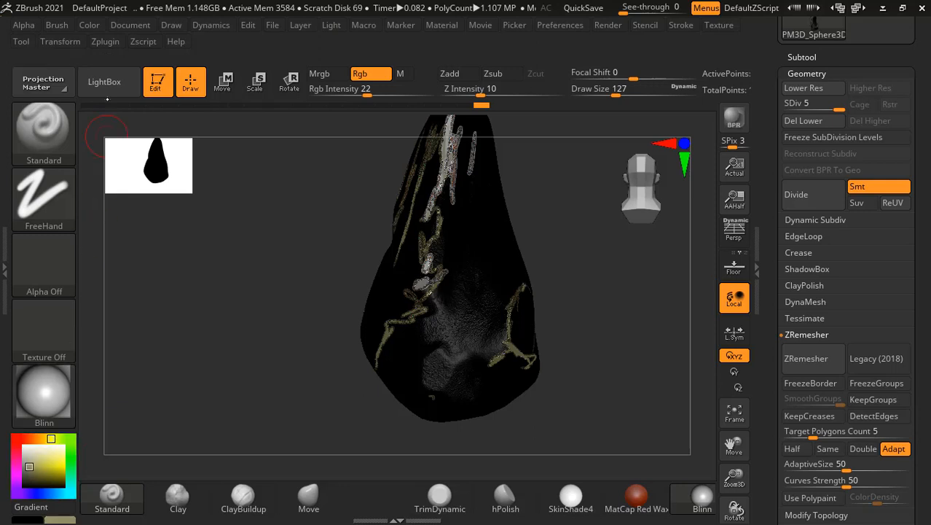
left_click(89, 25)
left_click(143, 316)
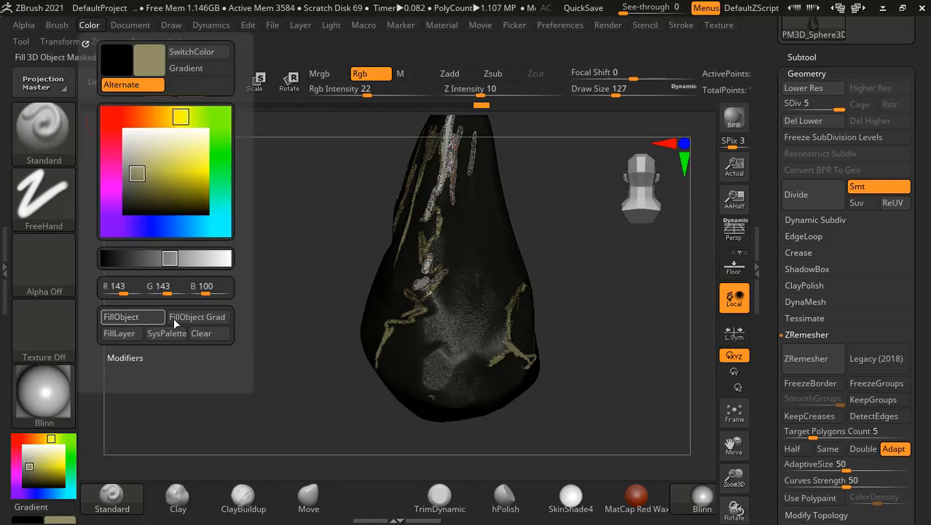
key("ctrl")
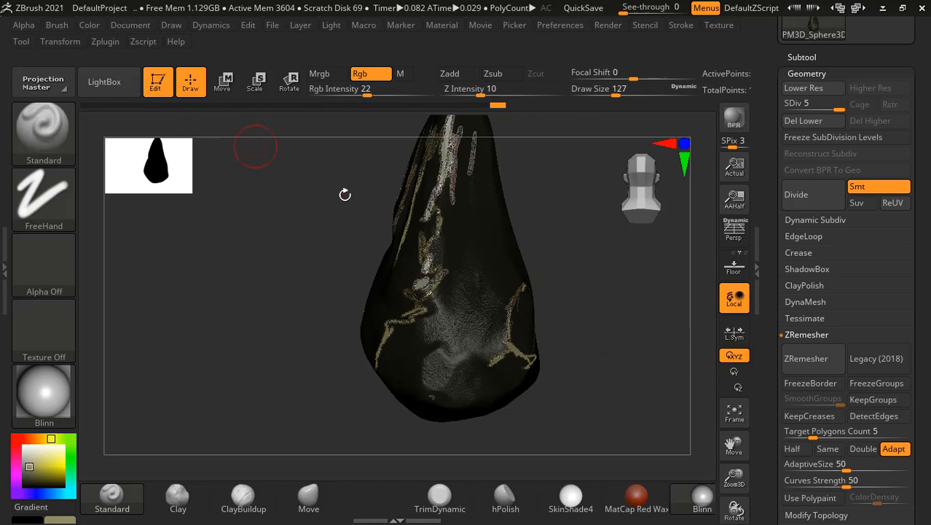
- Lower the rock to subdivision level 1 and return it to level 5
key("shift+d")
key("shift+d")
key("shift+d")
key("shift+d")
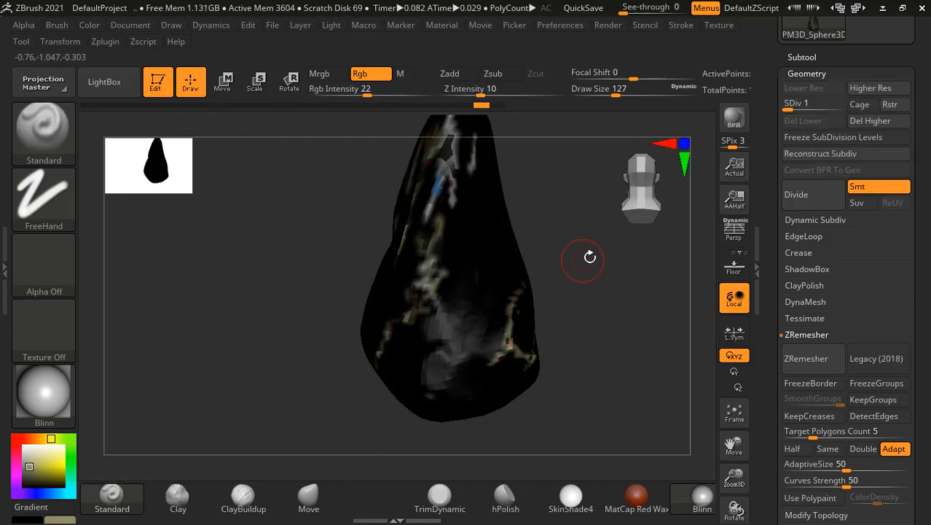
left_click_drag(801, 107, 839, 107)
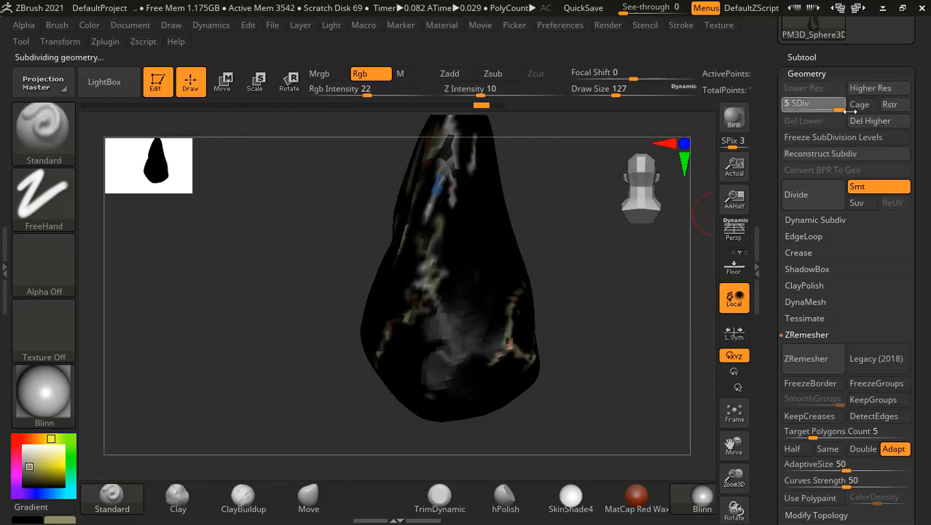
left_click_drag(565, 266, 584, 264)
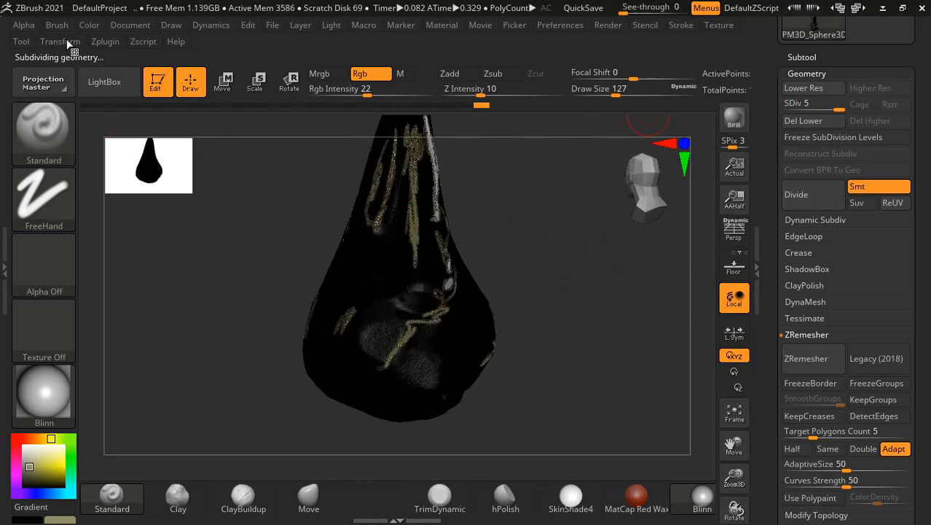
- Create all maps with Multi Map Exporter, saving them as PM3D_Sphere3D_1 in TIF format in the Desktop rock folder
left_click(111, 42)
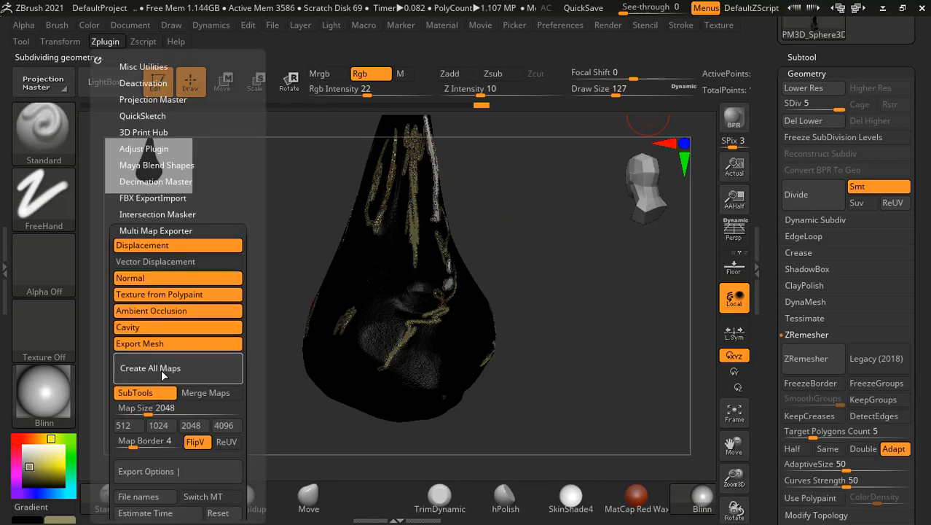
left_click(162, 375)
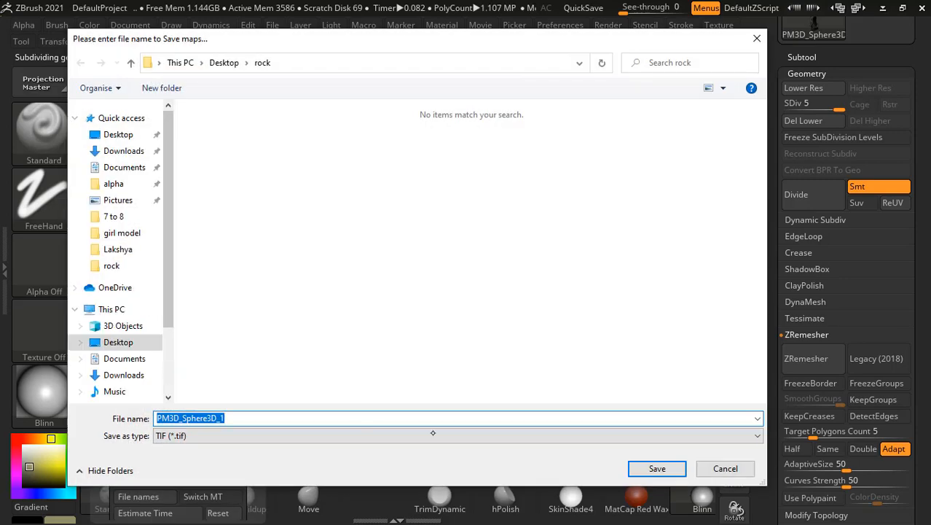
left_click(656, 471)
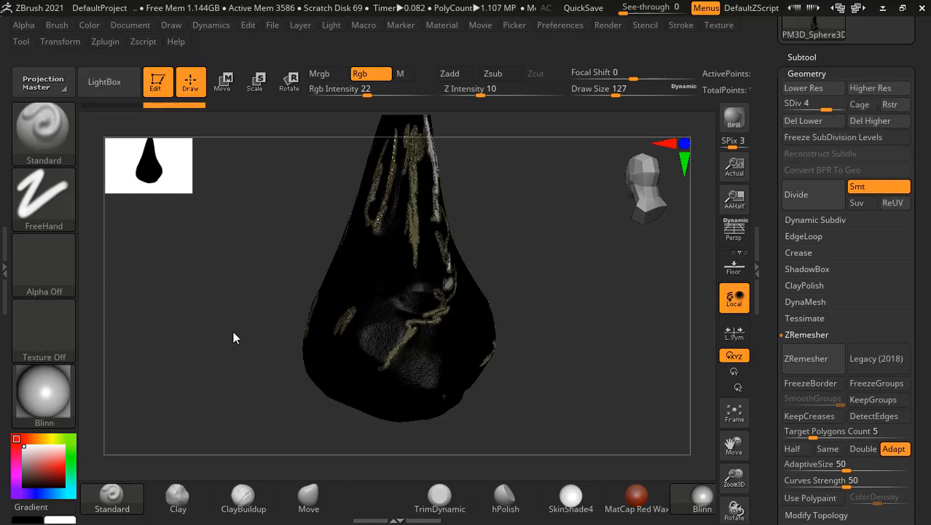
- Check the exported map files in the Desktop rock folder and inspect the rock's surface from several sides in ZBrush
key("alt+Tab")
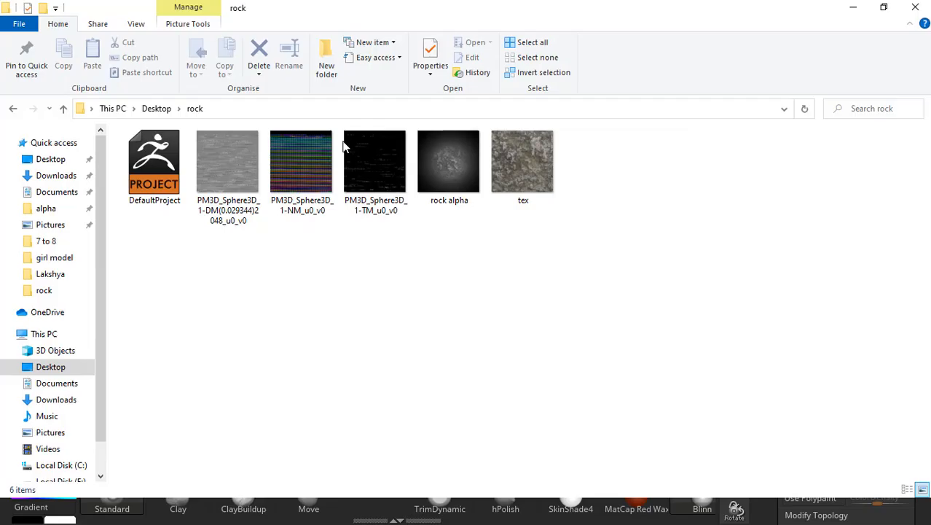
left_click(420, 187)
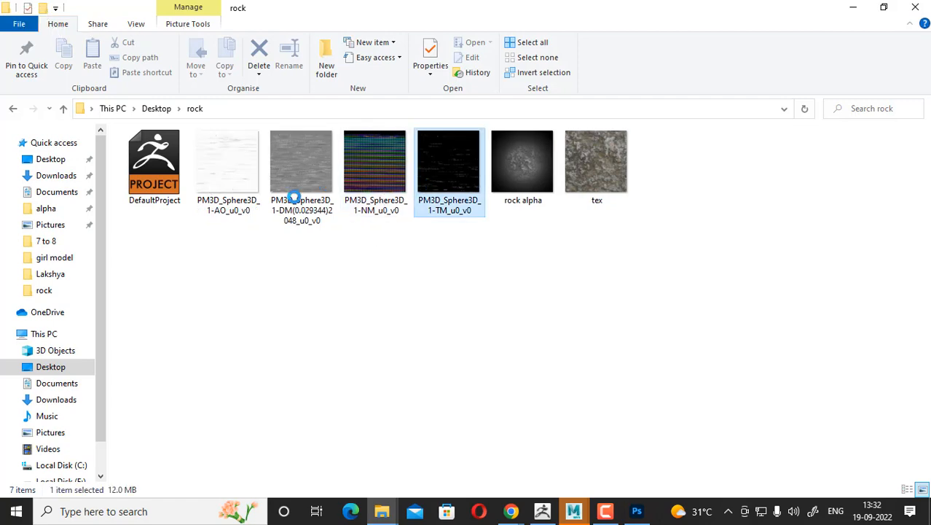
key("alt+Tab")
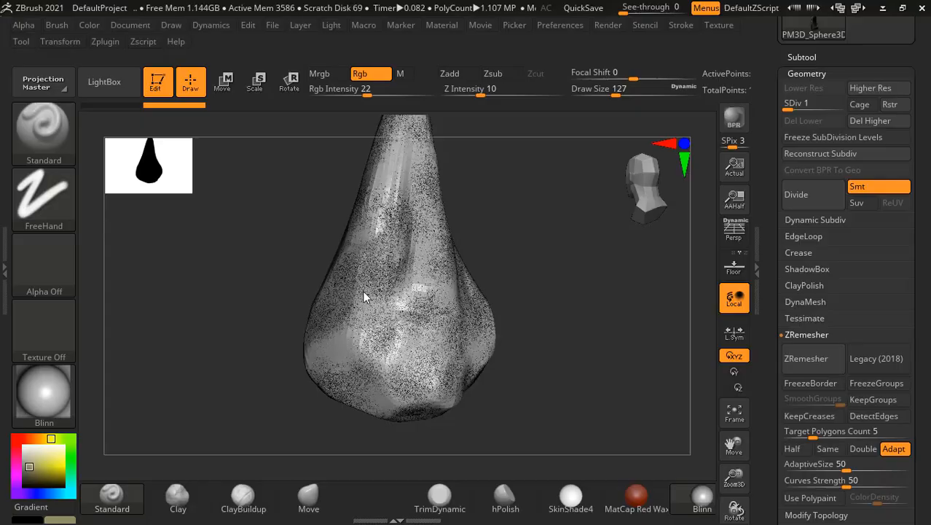
key("alt+Tab")
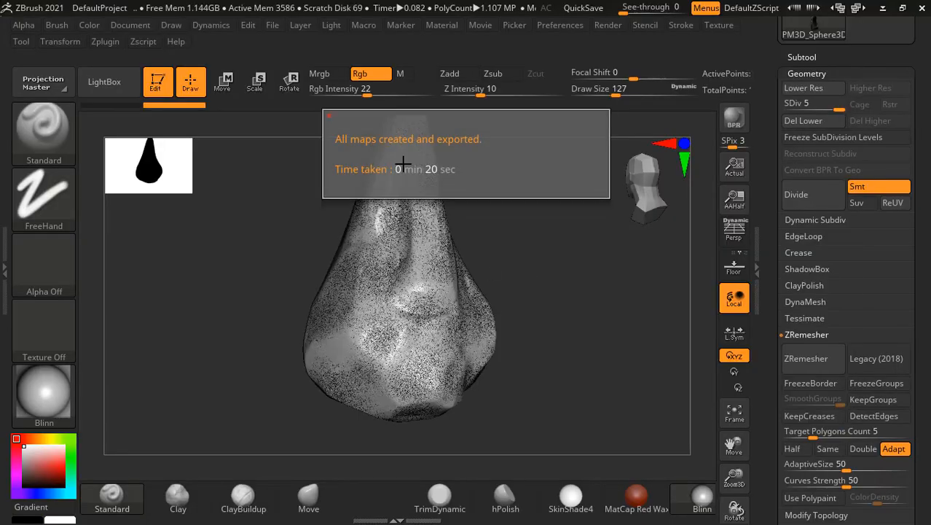
mouse_move(583, 219)
left_mouse_down()
mouse_move(541, 241)
mouse_move(606, 301)
mouse_move(610, 326)
left_mouse_up()
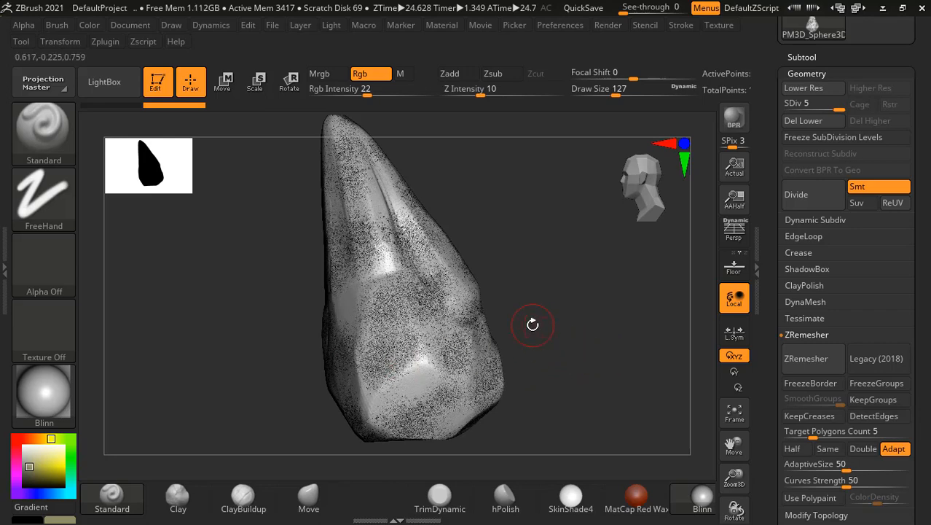
left_click_drag(533, 324, 584, 340)
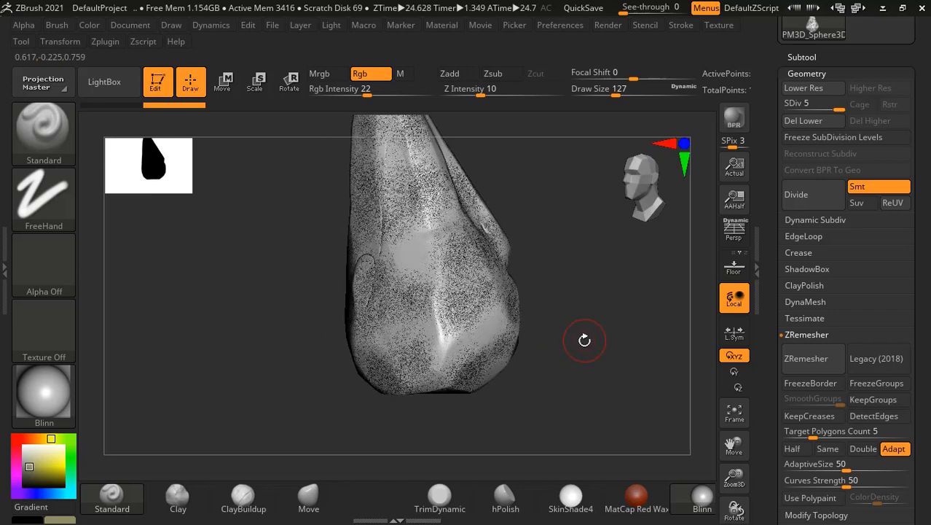
- Switch to YouTube in Chrome, search the cg artist all rounder channel for "rock" and look through the results
key("alt+Tab")
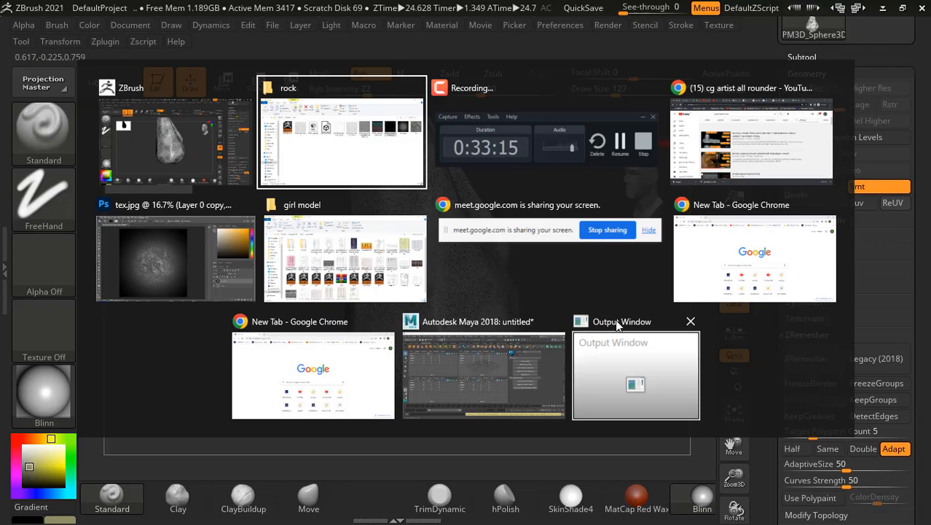
left_click(731, 165)
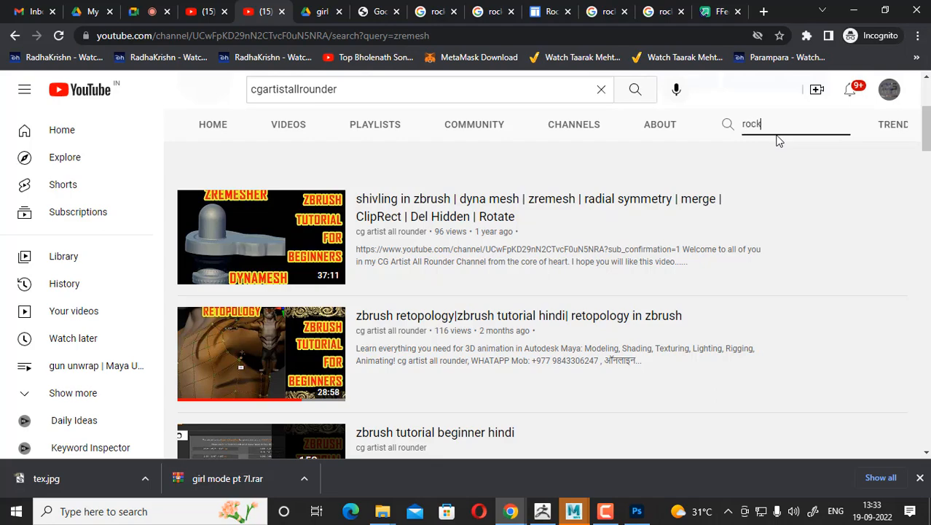
key("Return")
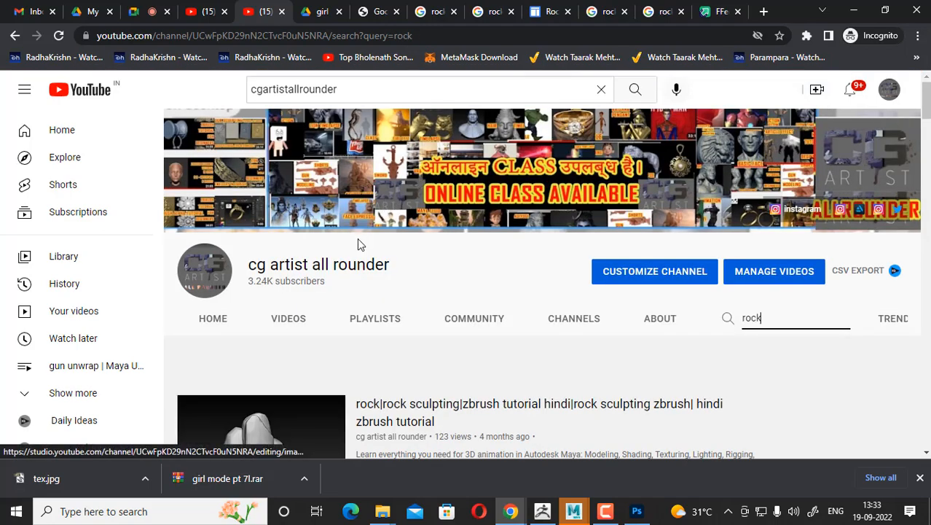
scroll(357, 238, "down", 6)
scroll(412, 269, "down", 10)
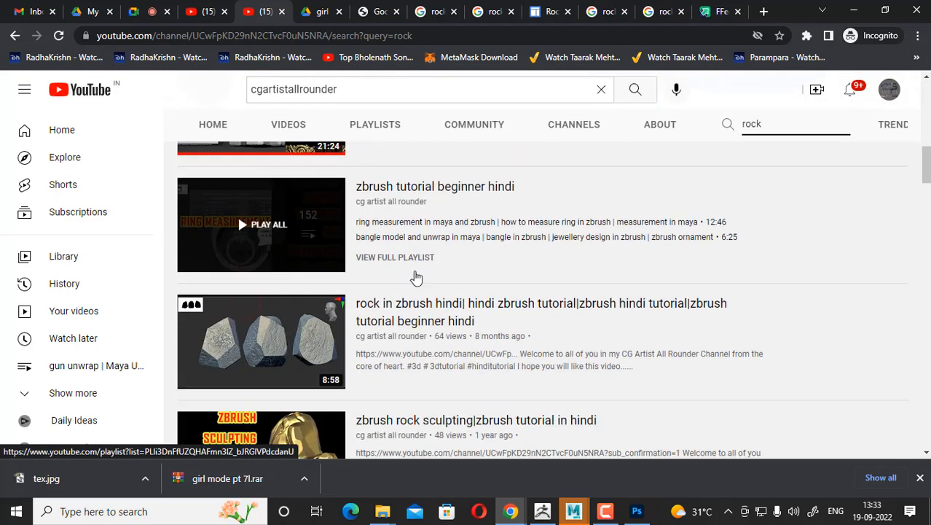
scroll(417, 278, "down", 6)
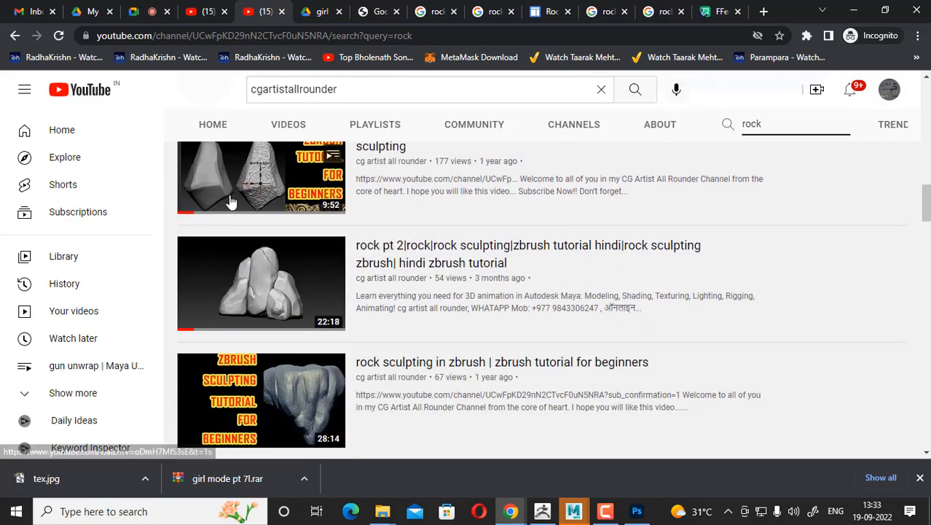
scroll(333, 266, "down", 5)
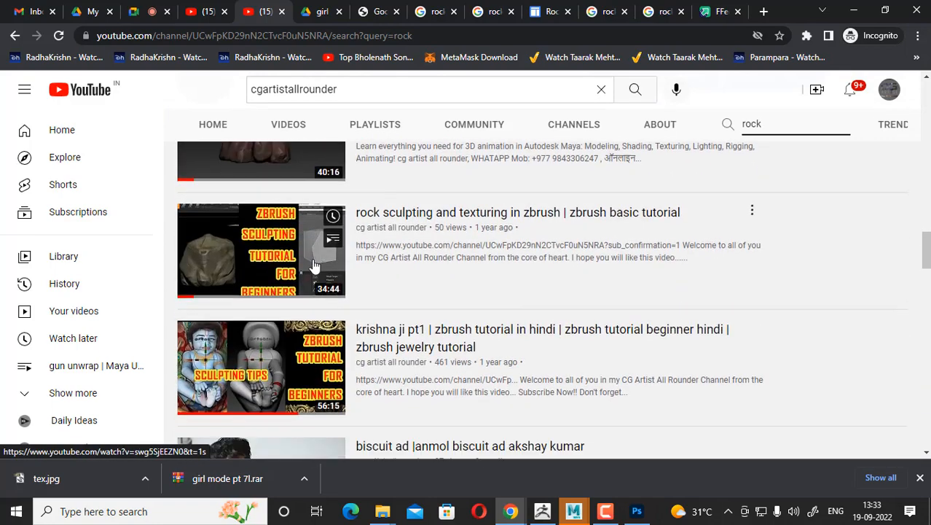
scroll(211, 288, "up", 3)
scroll(329, 273, "down", 7)
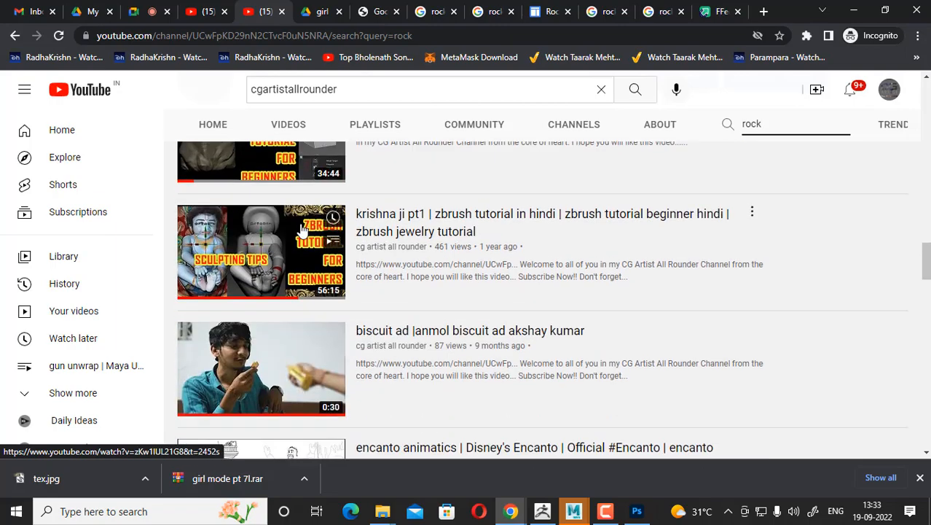
scroll(331, 274, "down", 15)
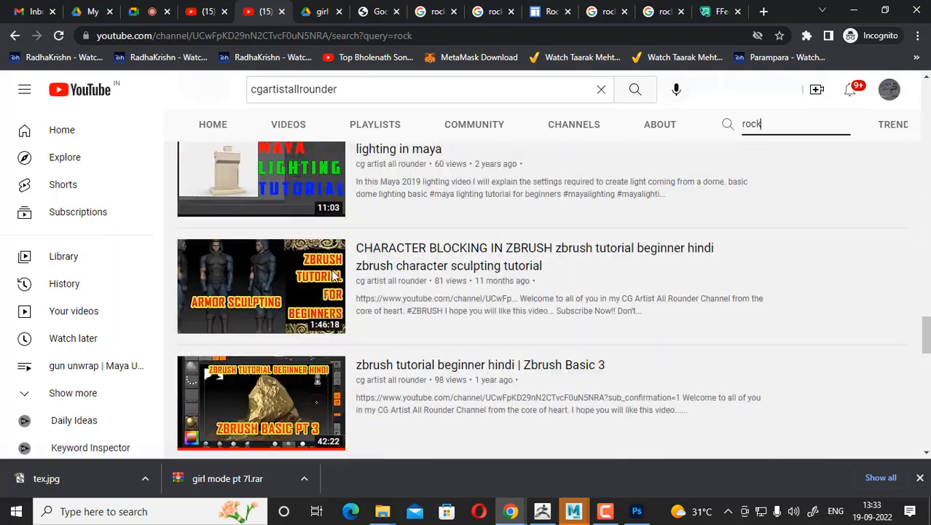
scroll(333, 277, "down", 5)
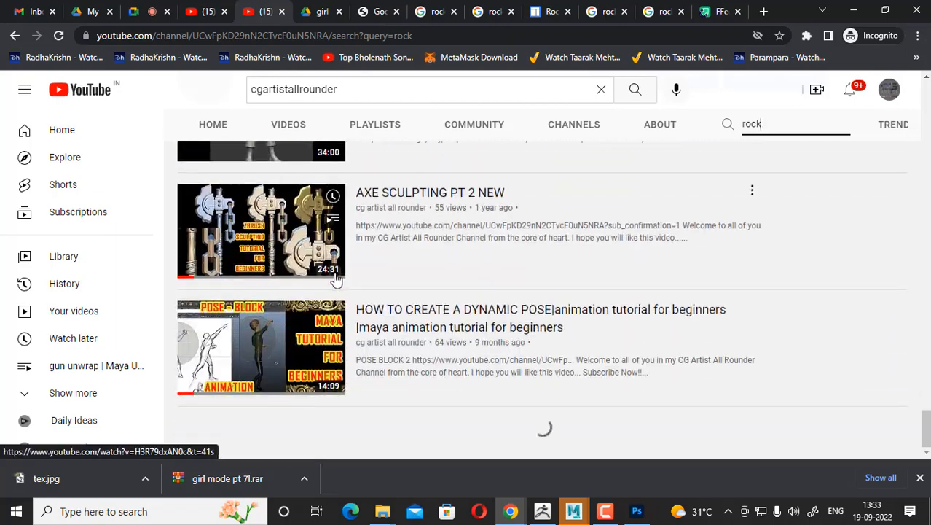
- Search the channel for "stone" and look through the videos for one on ZBrush map export
left_click(744, 126)
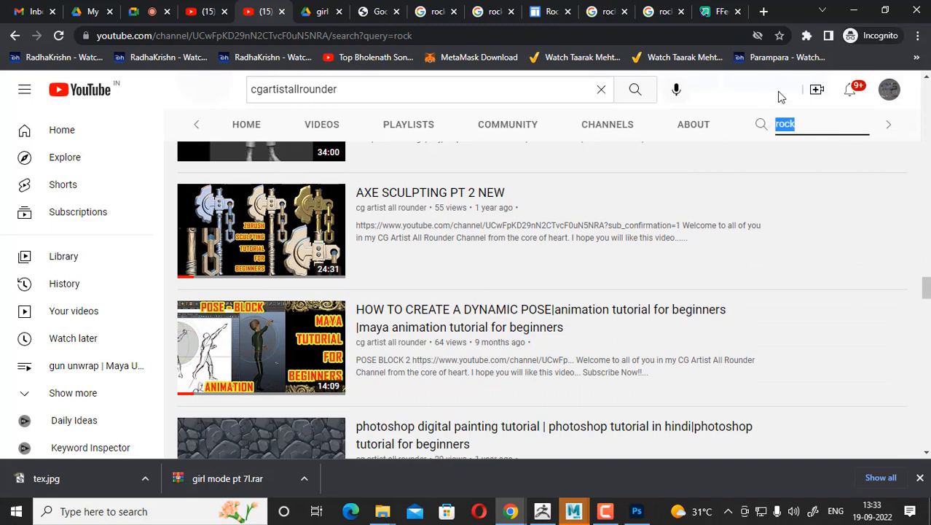
type("sto")
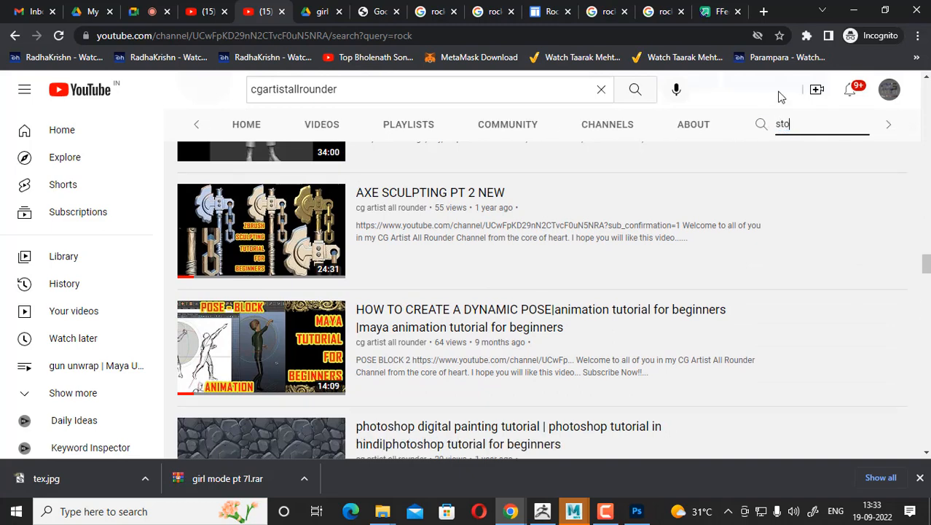
type("ne")
key("Return")
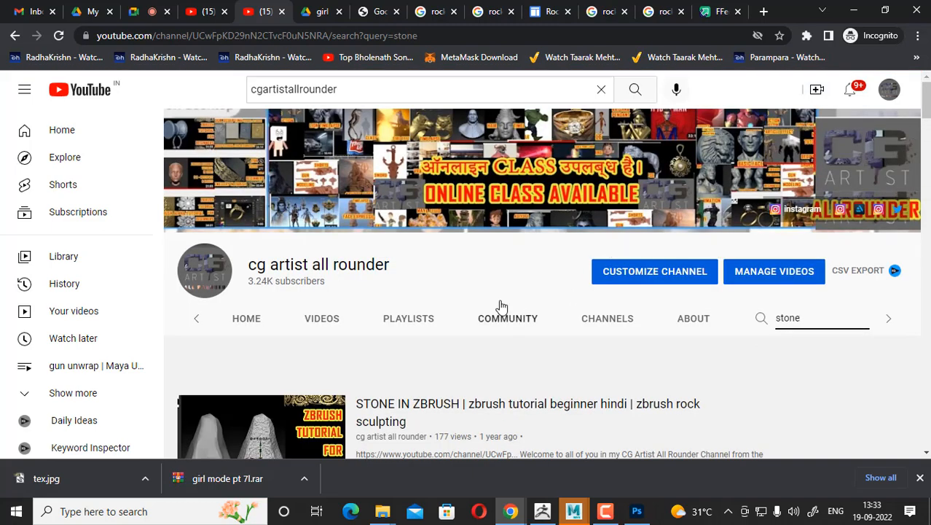
scroll(452, 299, "down", 2)
scroll(412, 295, "down", 10)
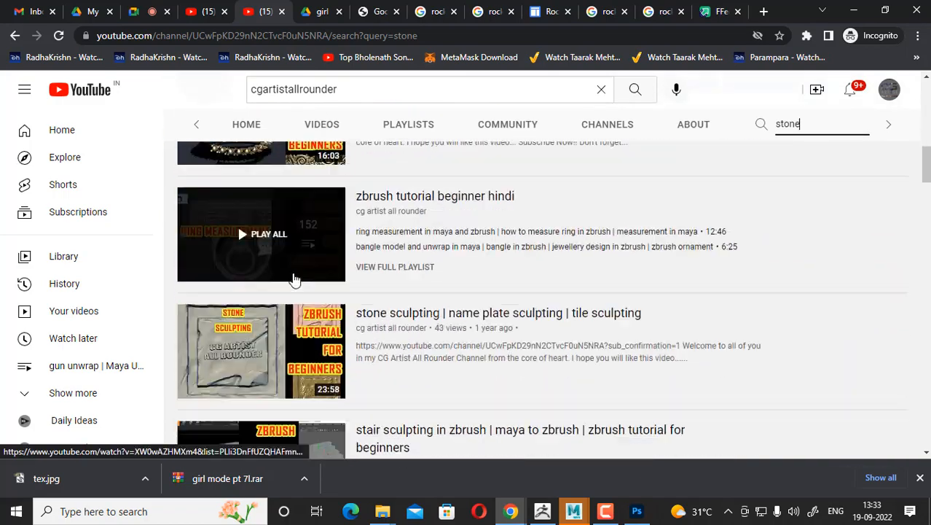
scroll(295, 282, "down", 2)
scroll(270, 270, "up", 3)
scroll(270, 271, "down", 6)
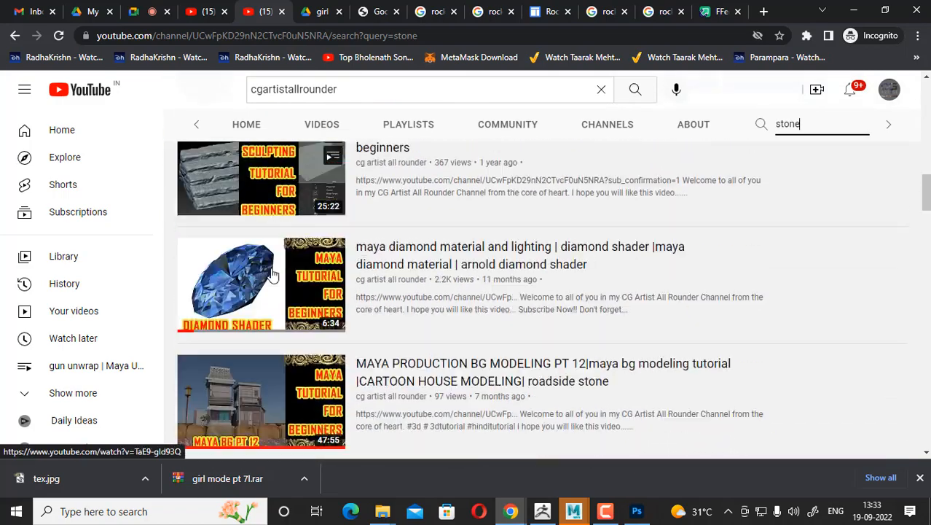
scroll(281, 285, "down", 2)
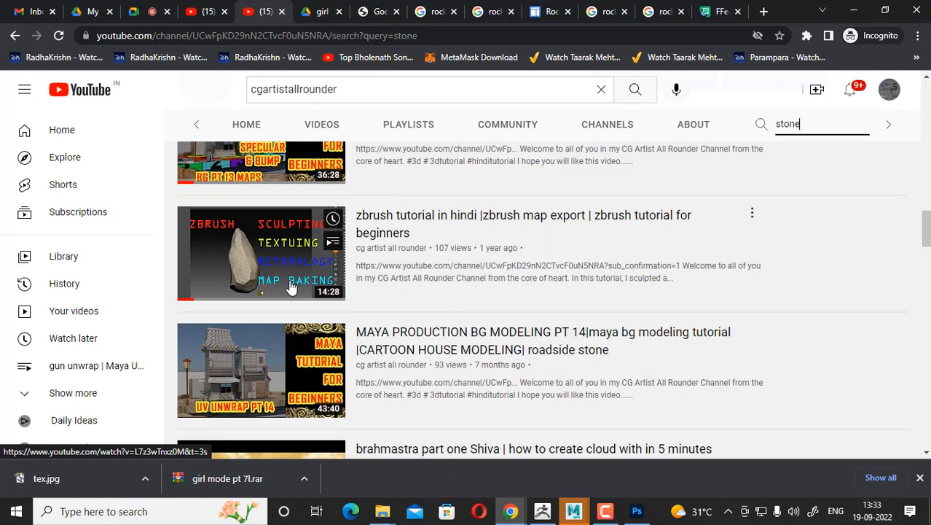
- Switch from ZBrush to the Desktop rock folder and open the PM3D_Sphere3D_1-TM_u0_v0 map in the image viewer
left_click(545, 511)
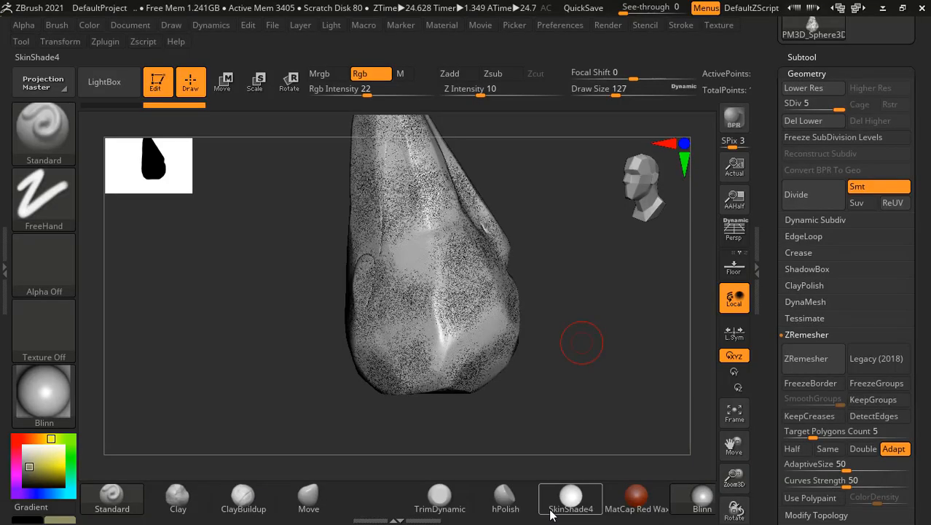
left_click_drag(592, 264, 557, 256)
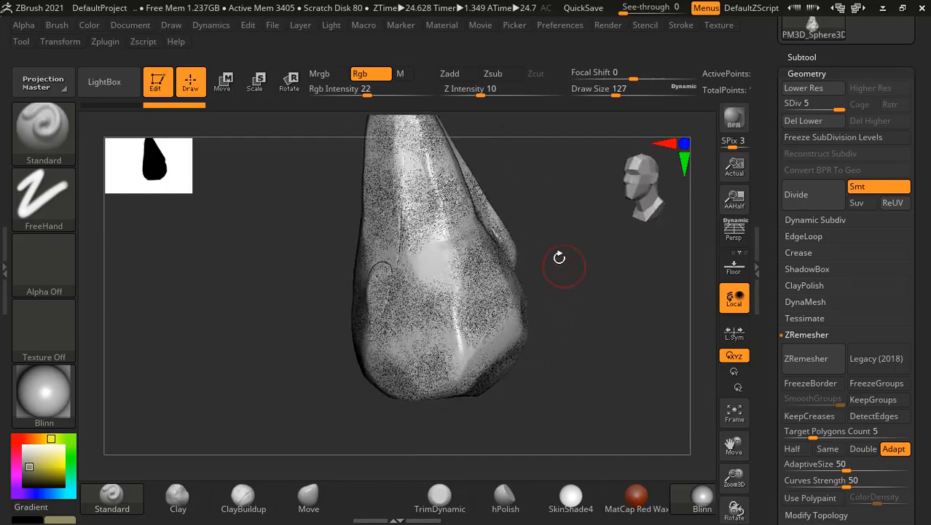
key("alt+Tab")
left_click(513, 161)
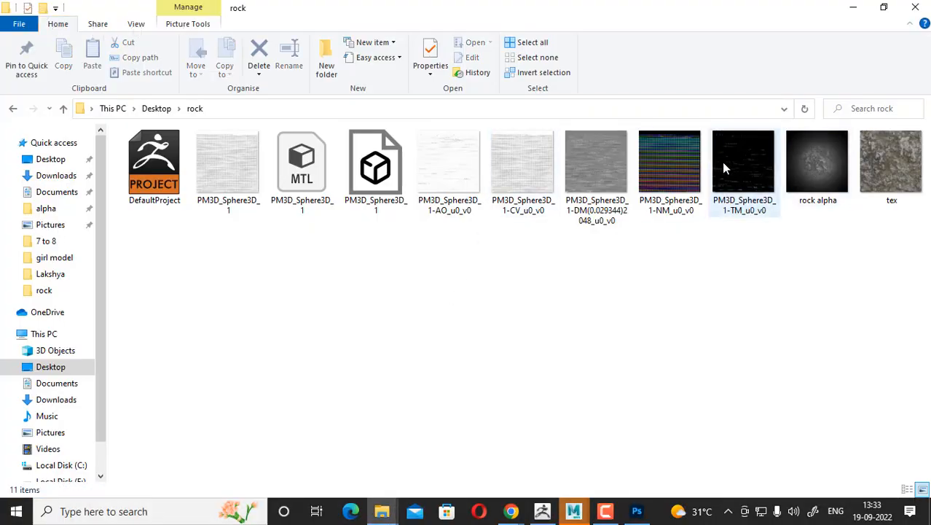
left_click(757, 162)
double_click(758, 162)
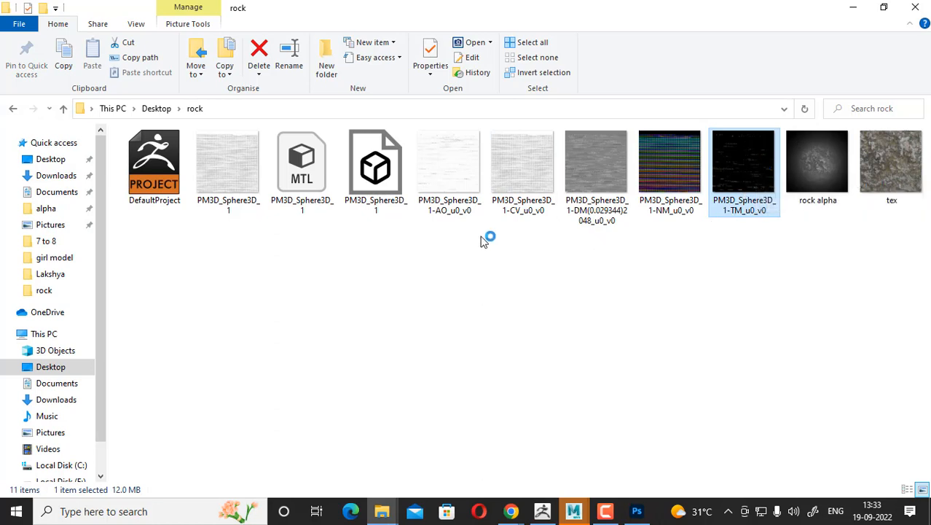
left_click(571, 512)
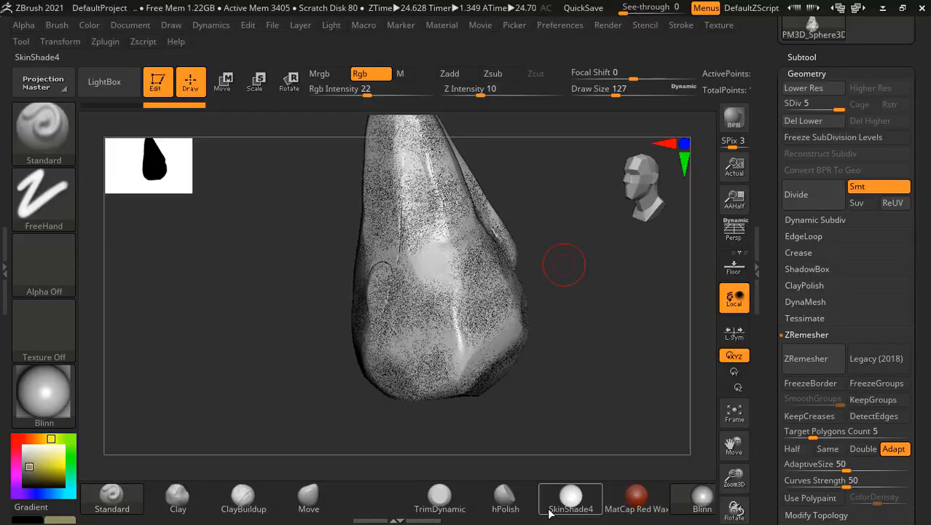
mouse_move(601, 326)
left_mouse_down()
mouse_move(653, 298)
mouse_move(573, 374)
mouse_move(603, 333)
mouse_move(618, 333)
left_mouse_up()
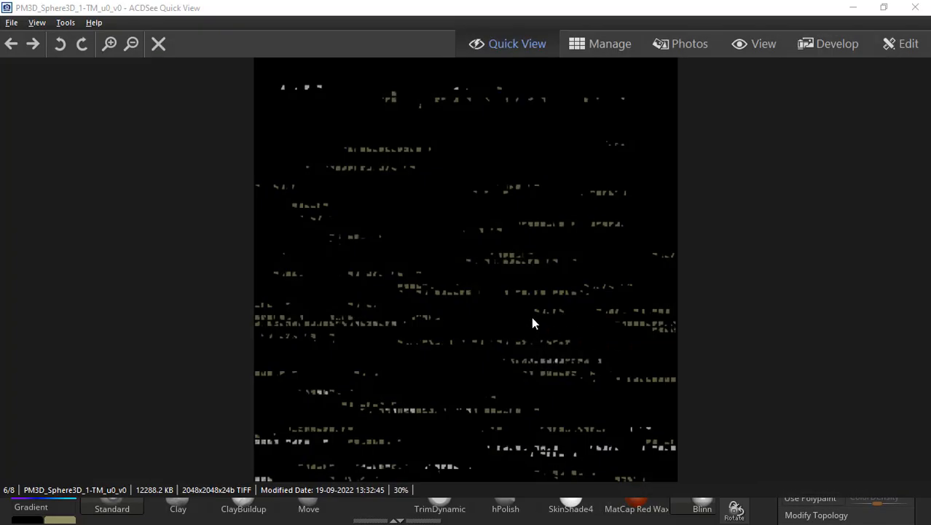
- Look through the exported maps, including the CV and AO maps, and close the image viewer
scroll(531, 317, "down", 1)
scroll(531, 316, "up", 4)
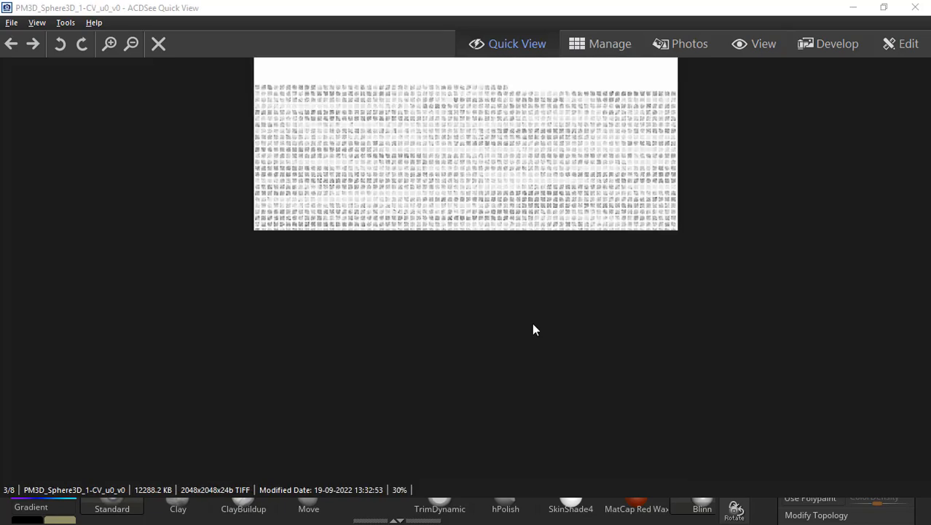
scroll(532, 329, "up", 1)
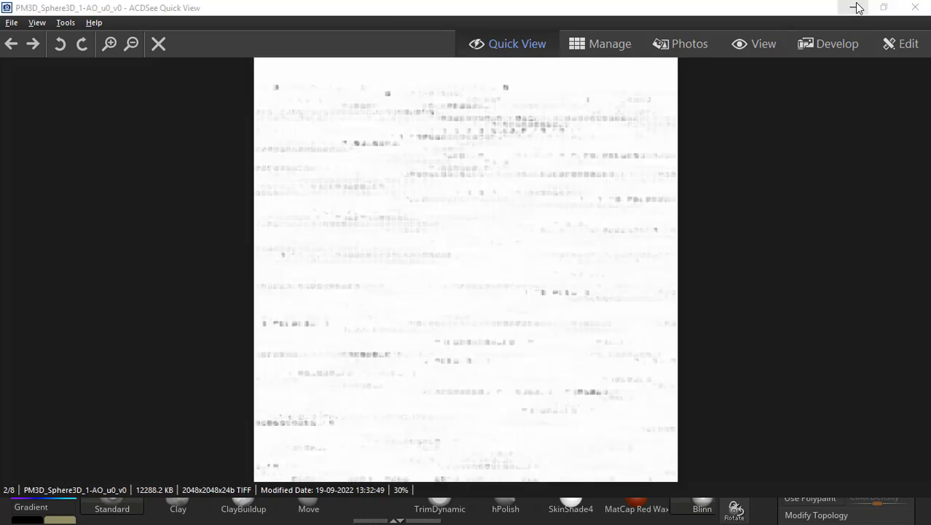
left_click(916, 7)
- Switch off the exported map currently applied as the rock's texture map
left_click_drag(582, 306, 582, 276, "alt")
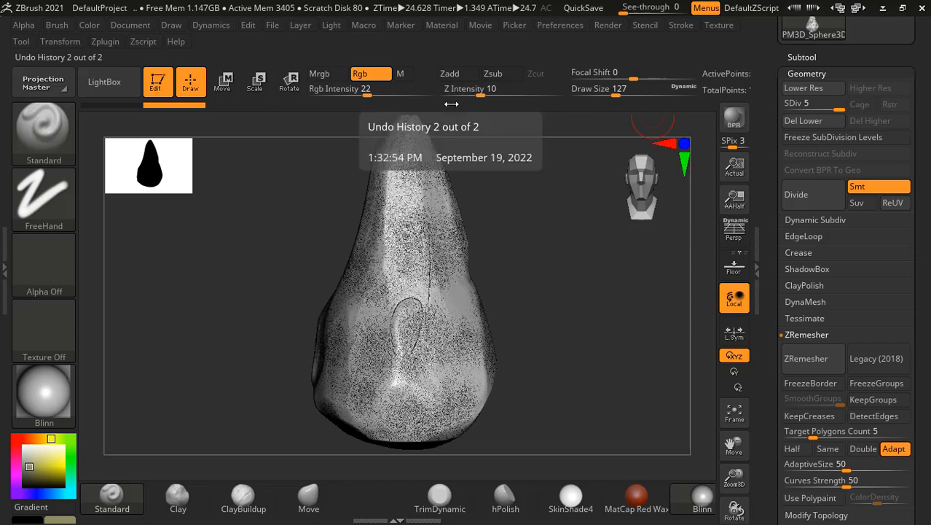
scroll(799, 292, "down", 10)
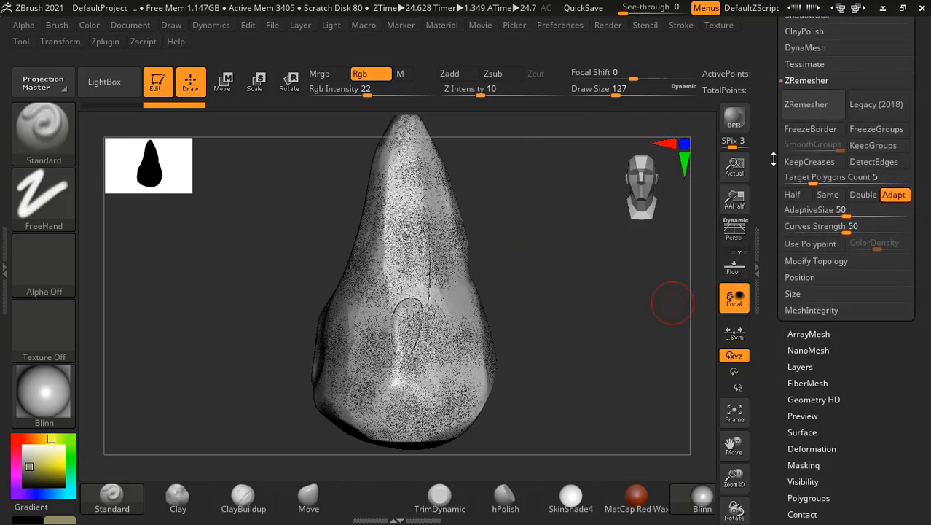
left_click(805, 322)
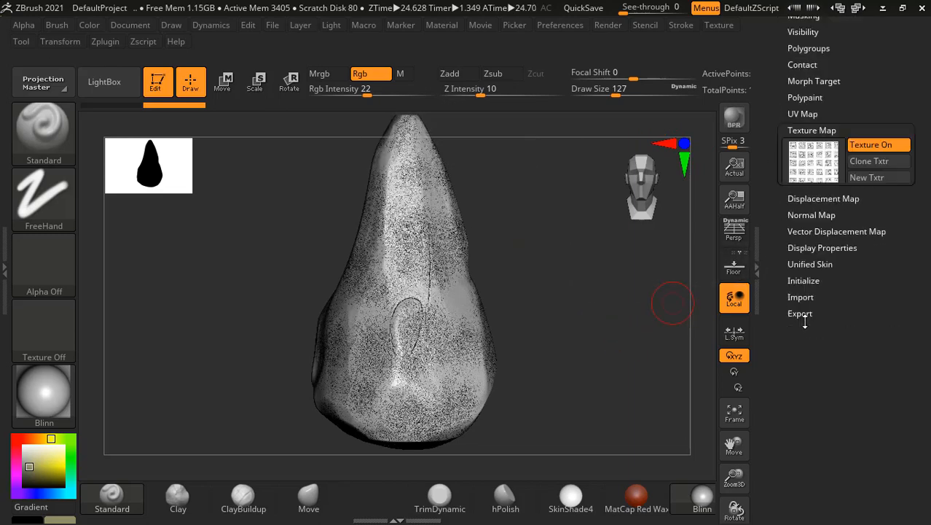
left_click_drag(834, 290, 834, 421)
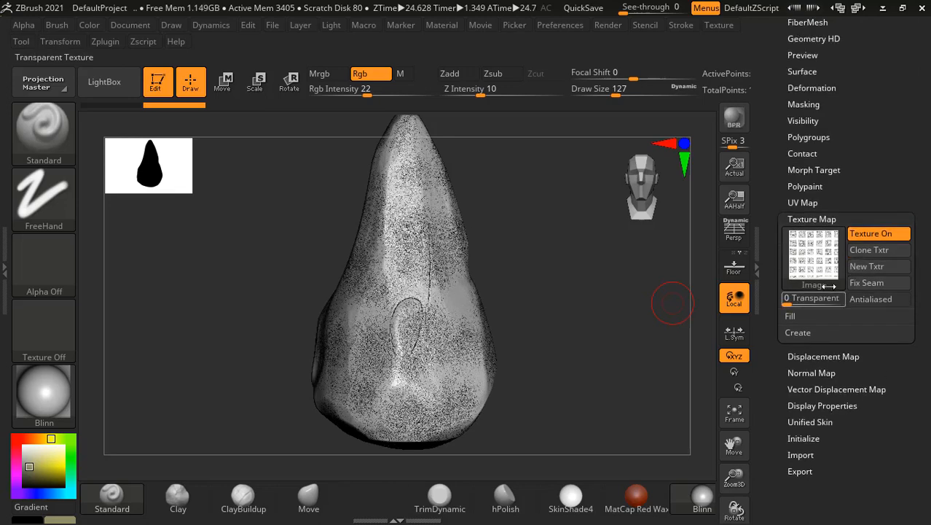
left_click(824, 261)
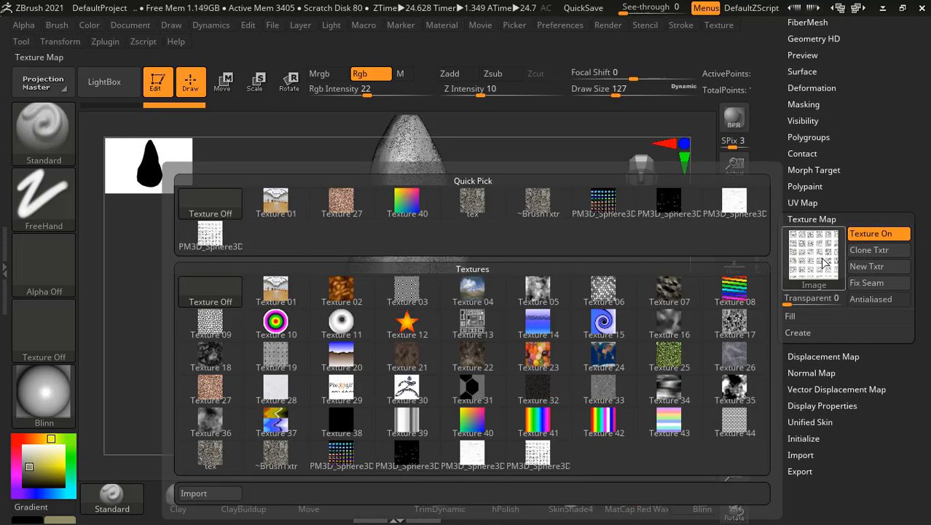
left_click(211, 203)
- Preview the ~BrushTxtr texture on the rock and switch the texture map back off
left_click(805, 263)
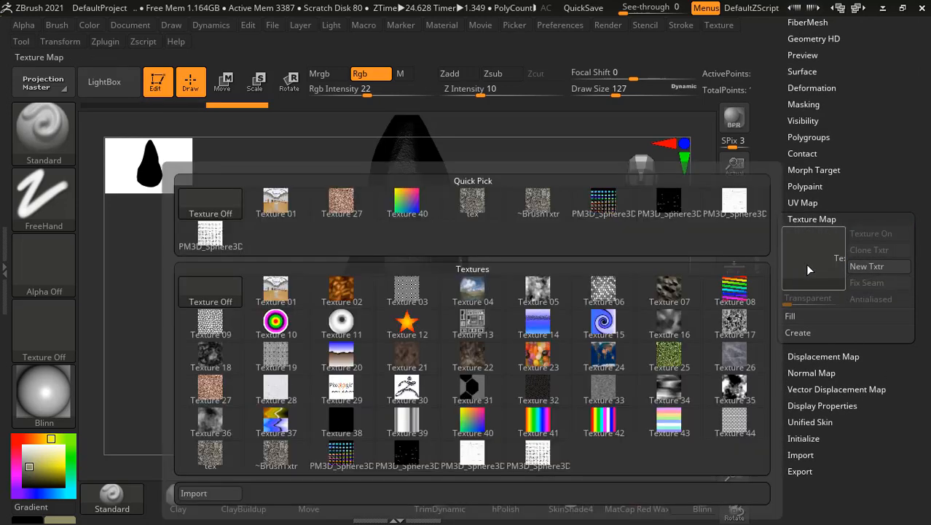
left_click(545, 203)
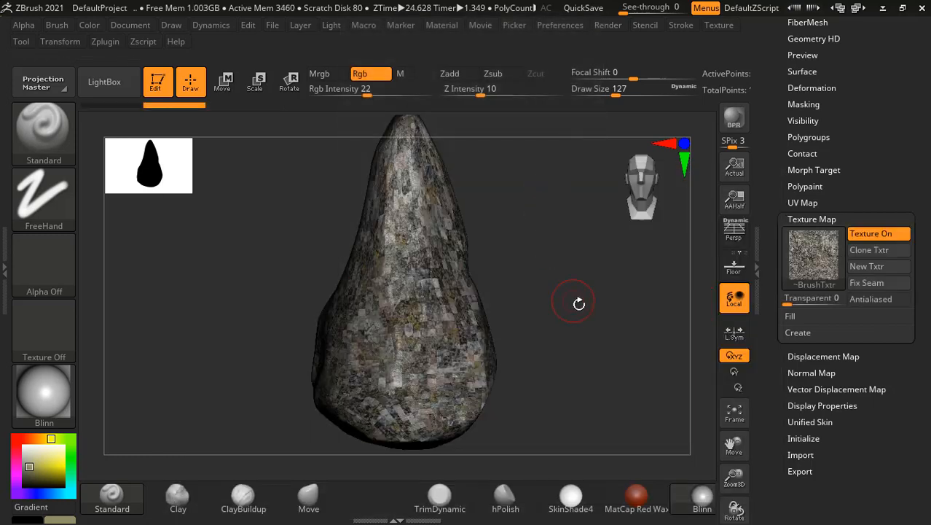
left_click(827, 268)
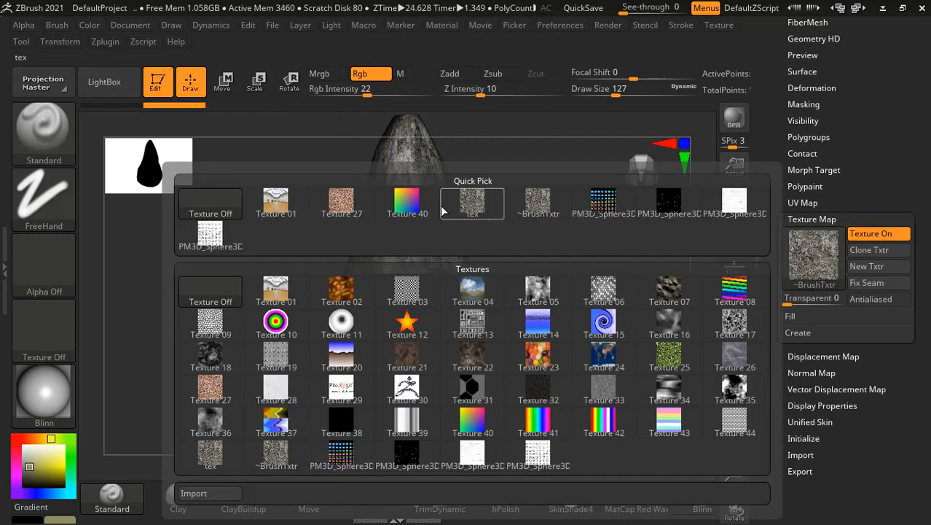
mouse_move(479, 203)
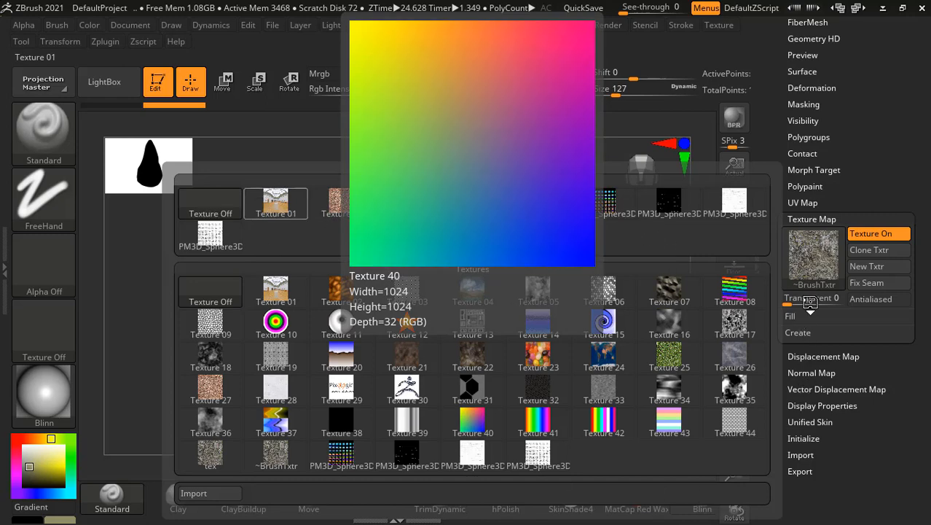
left_click(212, 203)
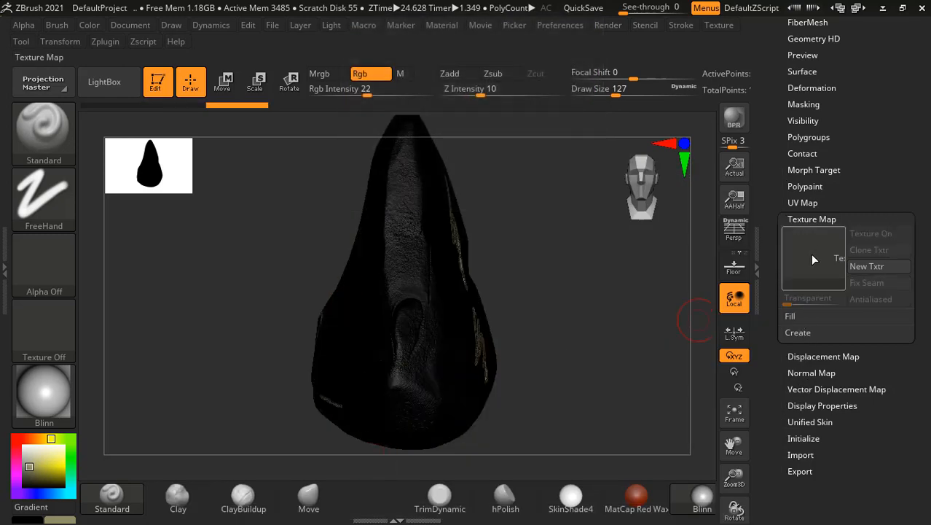
left_click(813, 259)
left_click(210, 205)
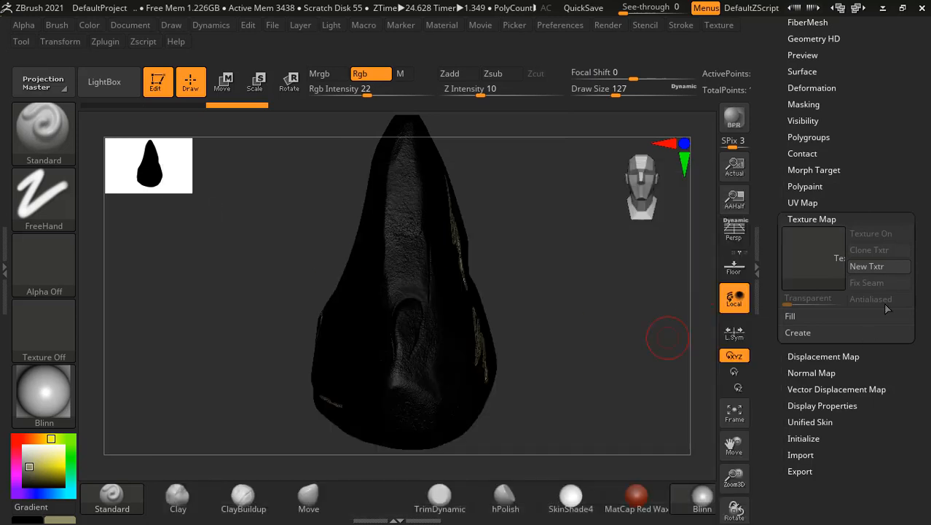
- Preview the tex texture on the rock from another side and clear it from the texture map
left_click(820, 261)
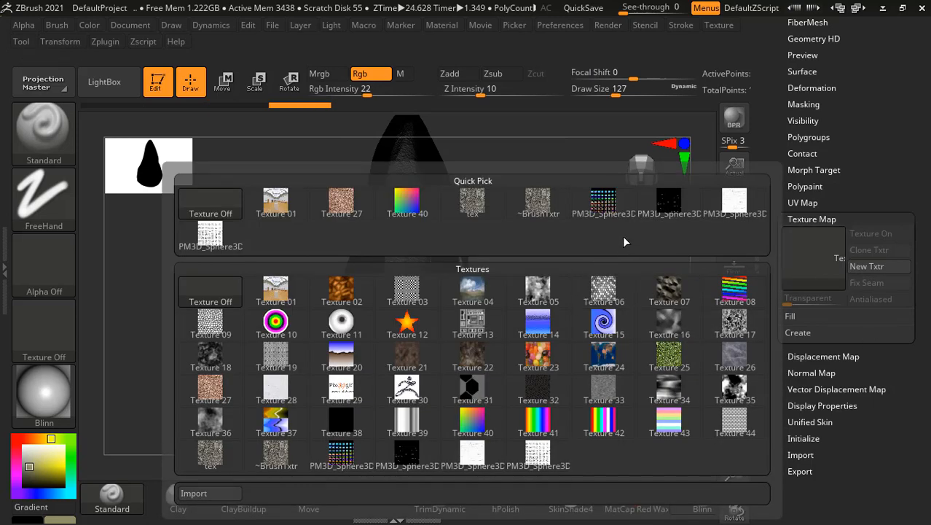
left_click(477, 206)
left_click_drag(587, 333, 698, 346)
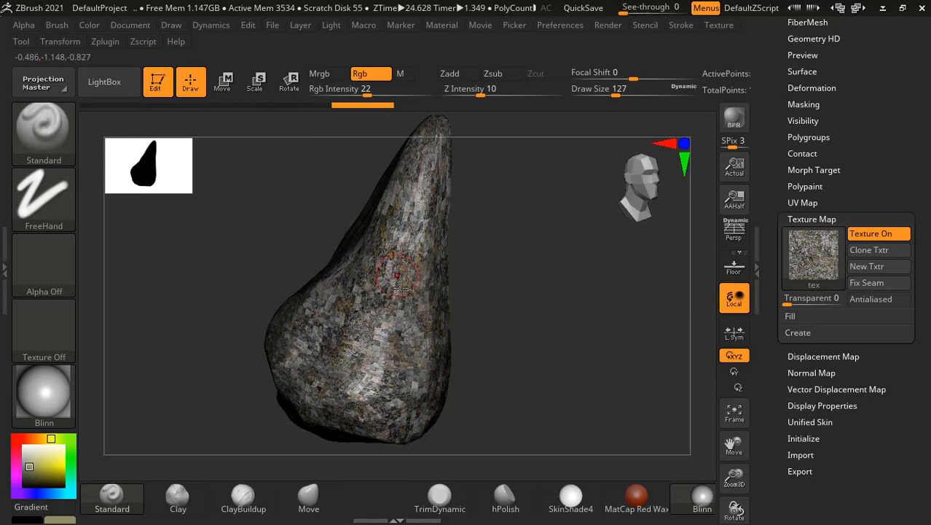
left_click(816, 261)
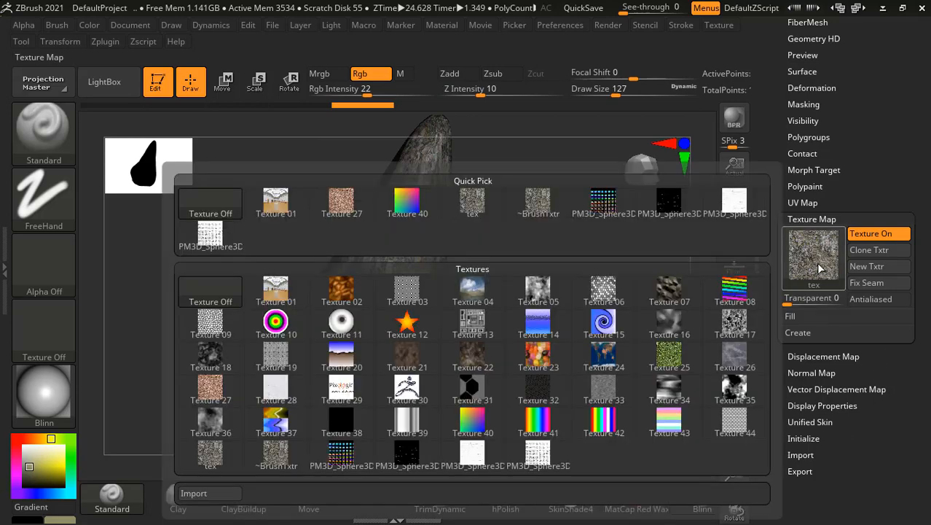
left_click(239, 212)
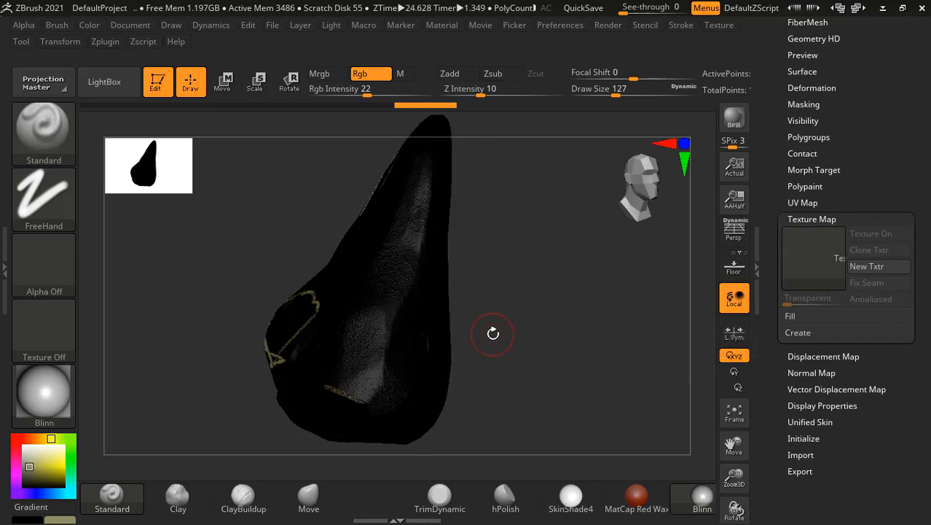
- Paint olive-beige color over the dark rock surface, enlarging the brush to a Draw Size of 211
mouse_move(421, 213)
left_mouse_down()
mouse_move(402, 248)
mouse_move(408, 219)
mouse_move(393, 299)
mouse_move(406, 287)
left_mouse_up()
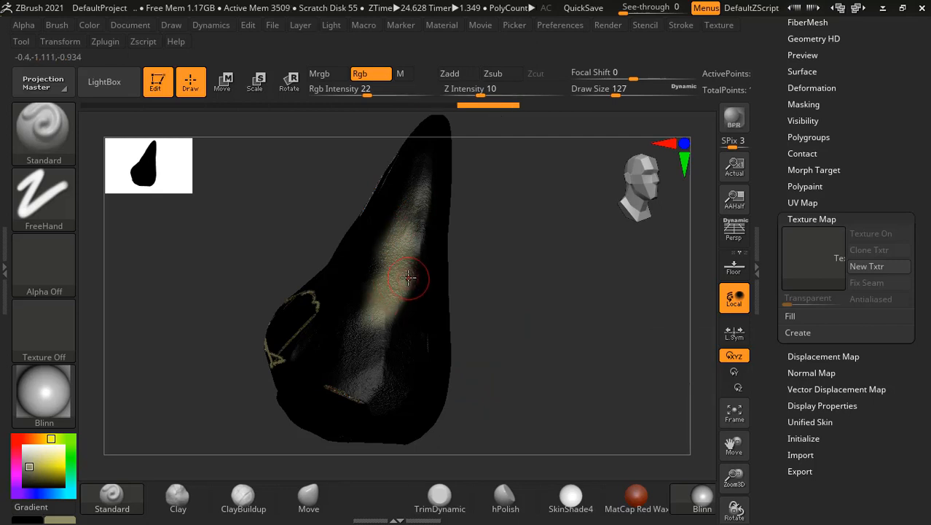
key("bracketright")
key("bracketright")
mouse_move(423, 191)
left_mouse_down()
mouse_move(395, 251)
mouse_move(314, 319)
mouse_move(298, 308)
left_mouse_up()
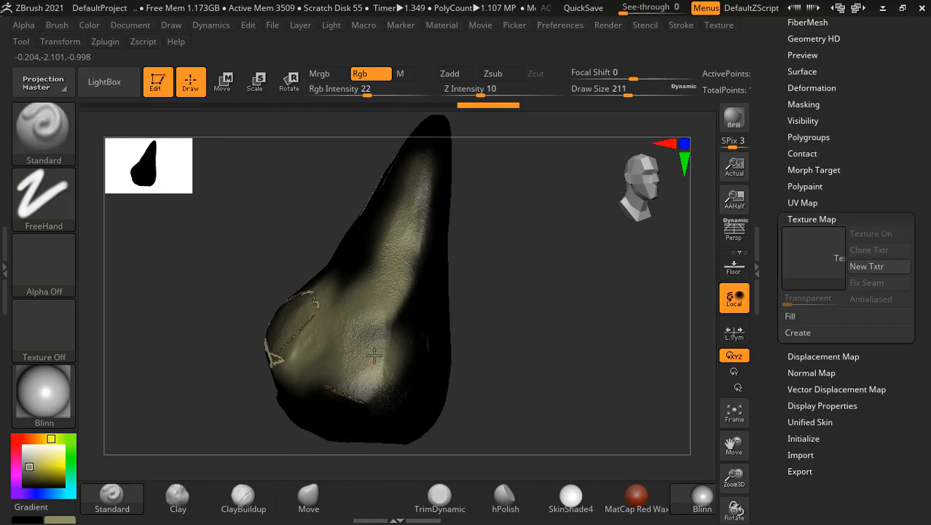
mouse_move(459, 295)
left_mouse_down()
mouse_move(527, 284)
mouse_move(537, 294)
left_mouse_up()
mouse_move(346, 338)
left_mouse_down()
mouse_move(379, 186)
mouse_move(320, 306)
mouse_move(375, 283)
left_mouse_up()
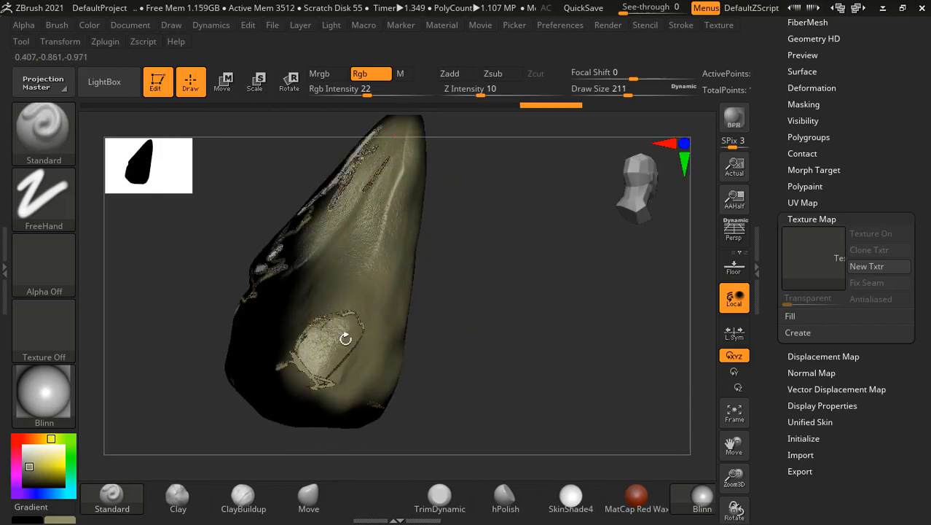
- Try the BasicMaterial2 material, paint more color around the rock and undo the recent strokes
left_click(44, 397)
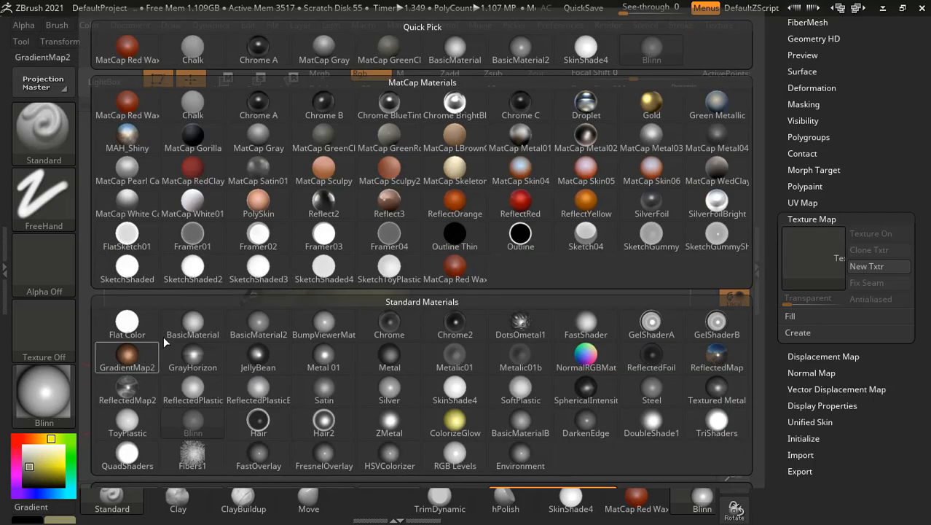
left_click(266, 329)
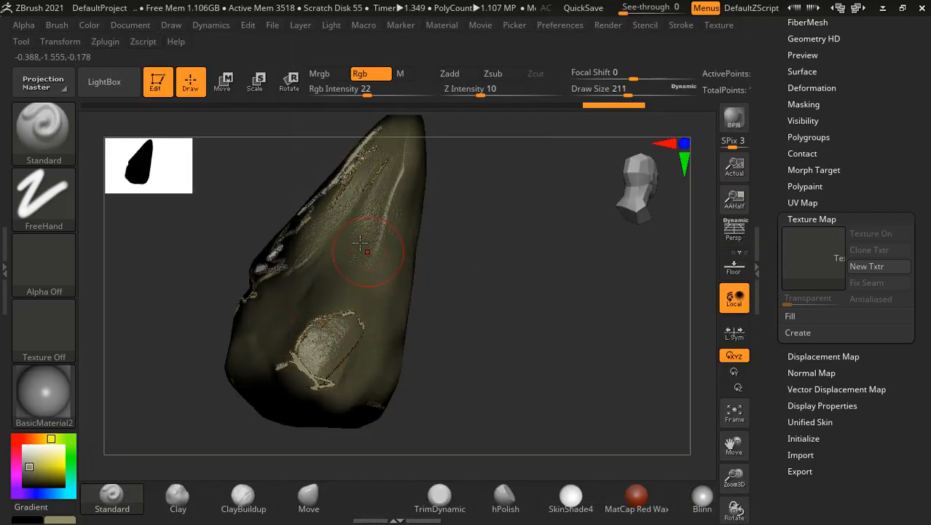
left_click_drag(361, 237, 323, 231)
left_click_drag(492, 229, 534, 260)
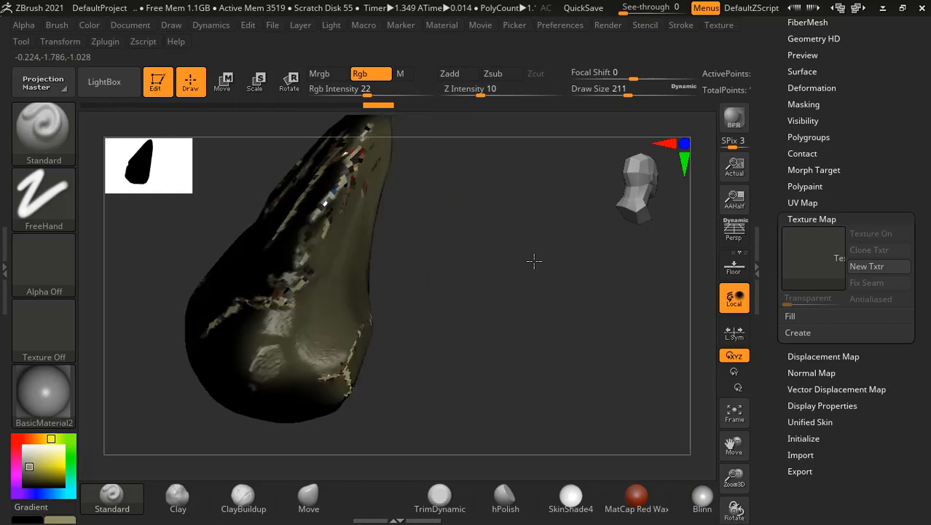
left_click_drag(329, 210, 345, 238)
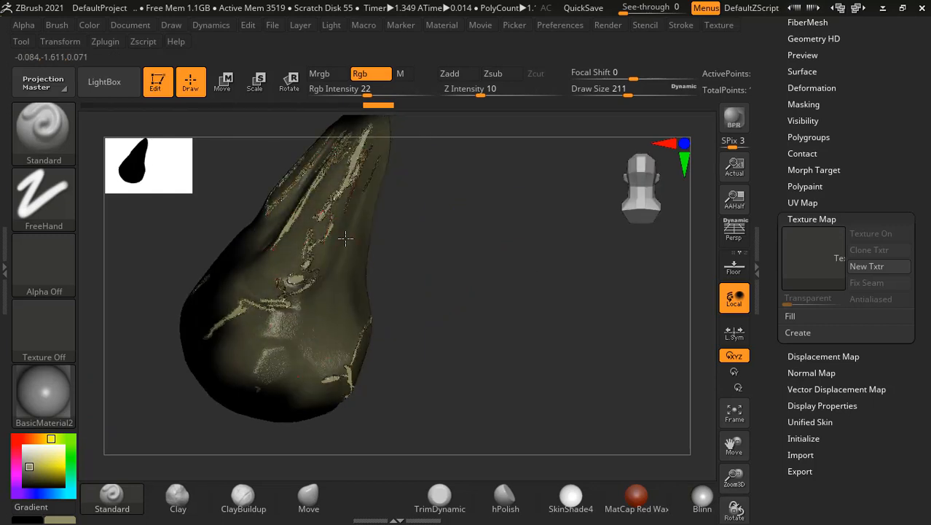
left_click_drag(426, 293, 383, 301)
key("ctrl+z")
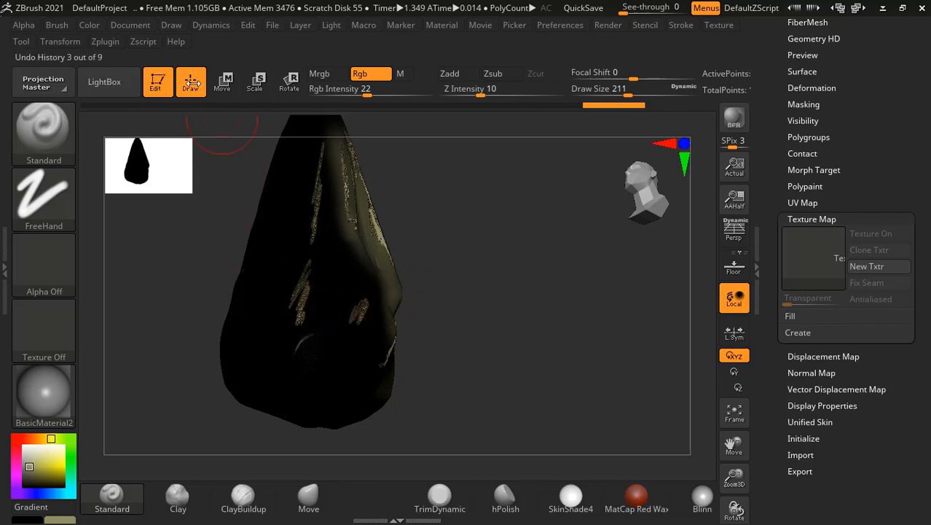
- Fill the whole rock repeatedly with the olive color R 143, G 143, B 100
left_click(97, 26)
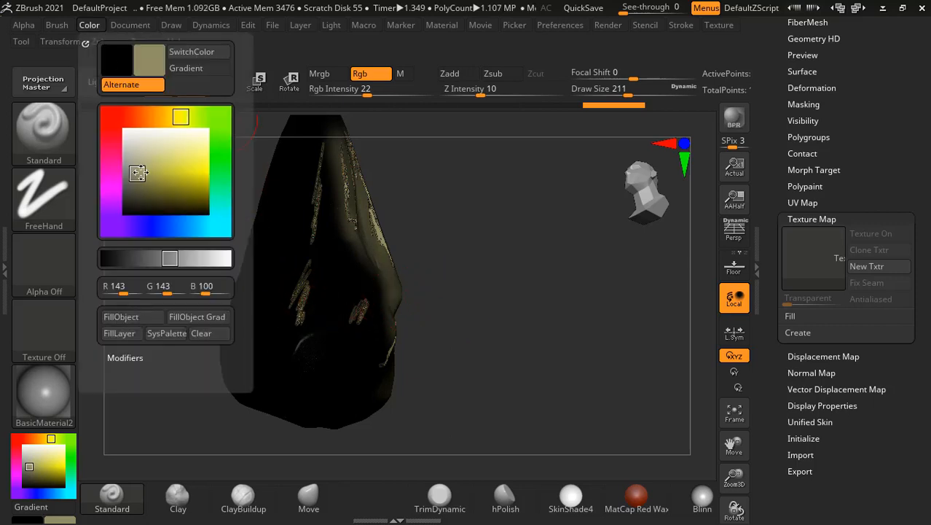
left_click(130, 318)
left_click(129, 318)
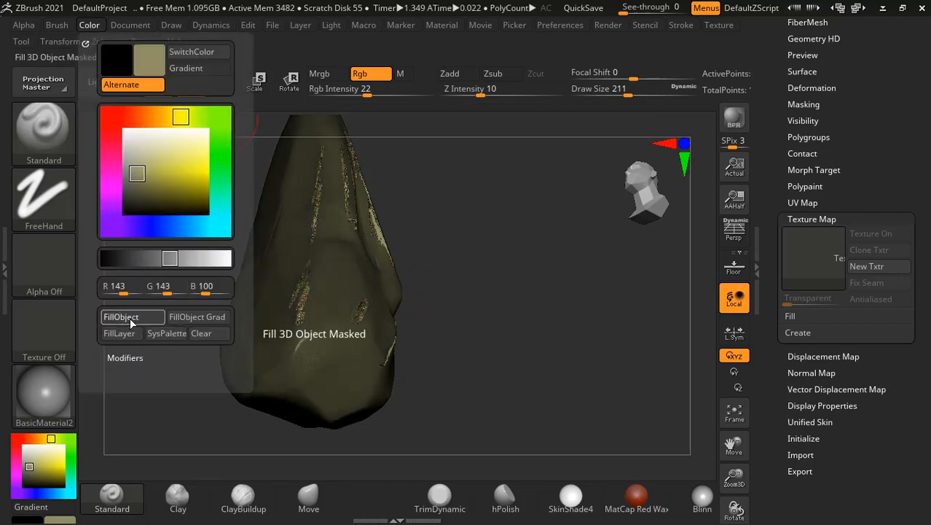
left_click(133, 319)
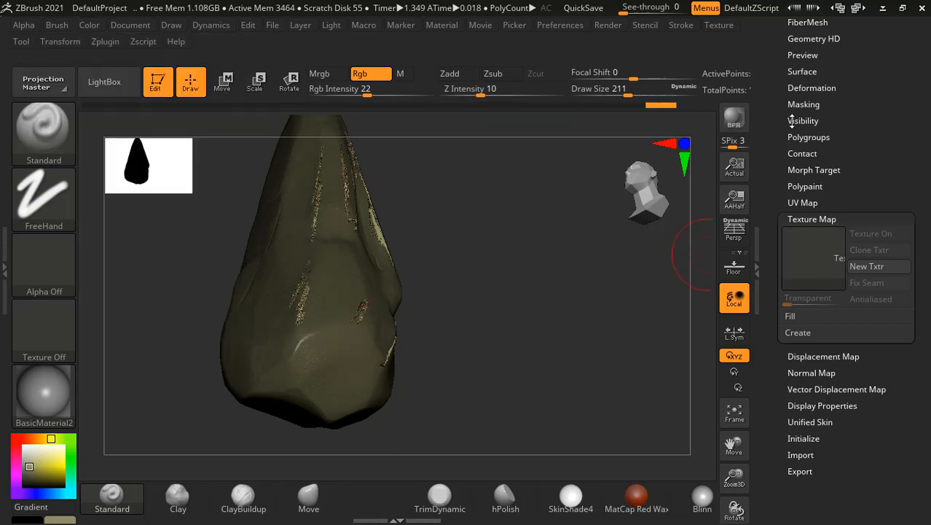
- Check the Layers settings and inspect the leftover speckled patches around the filled rock
scroll(783, 134, "up", 1)
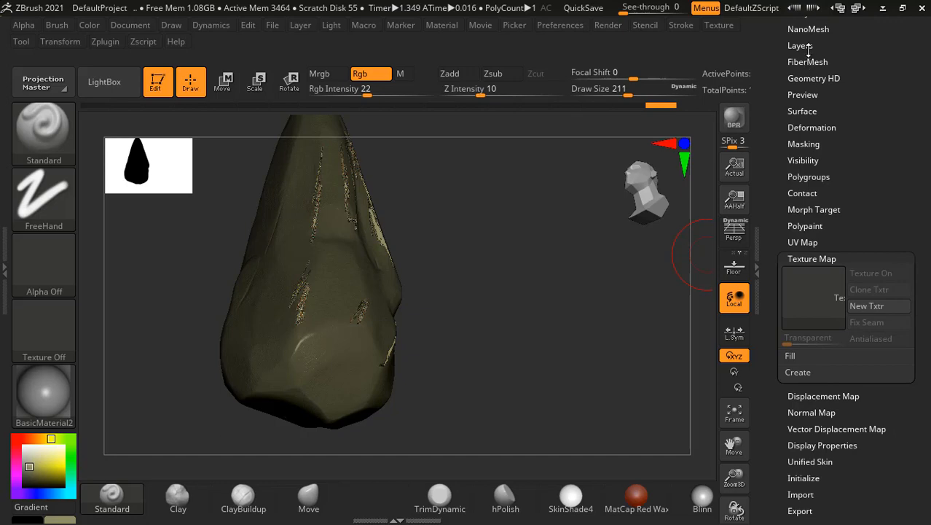
left_click(800, 45)
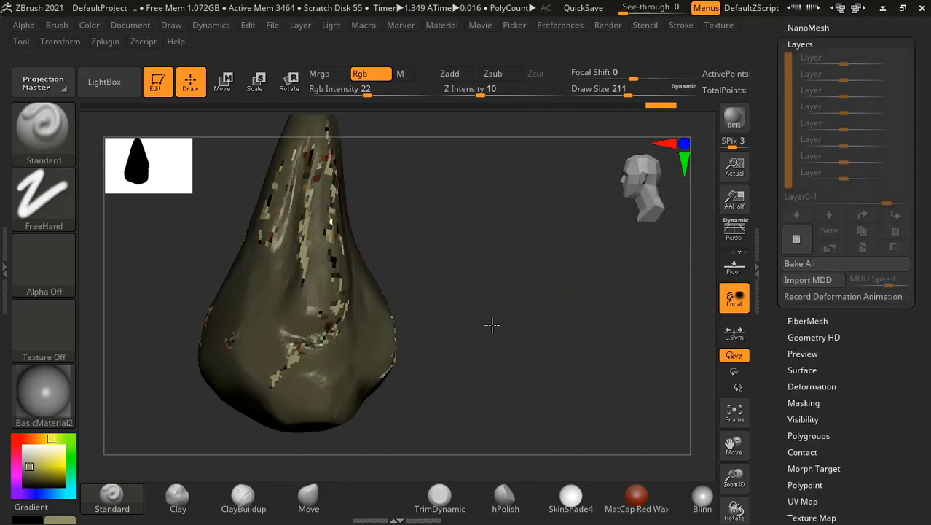
mouse_move(492, 326)
left_mouse_down()
mouse_move(514, 285)
mouse_move(514, 301)
mouse_move(523, 300)
mouse_move(355, 273)
left_mouse_up()
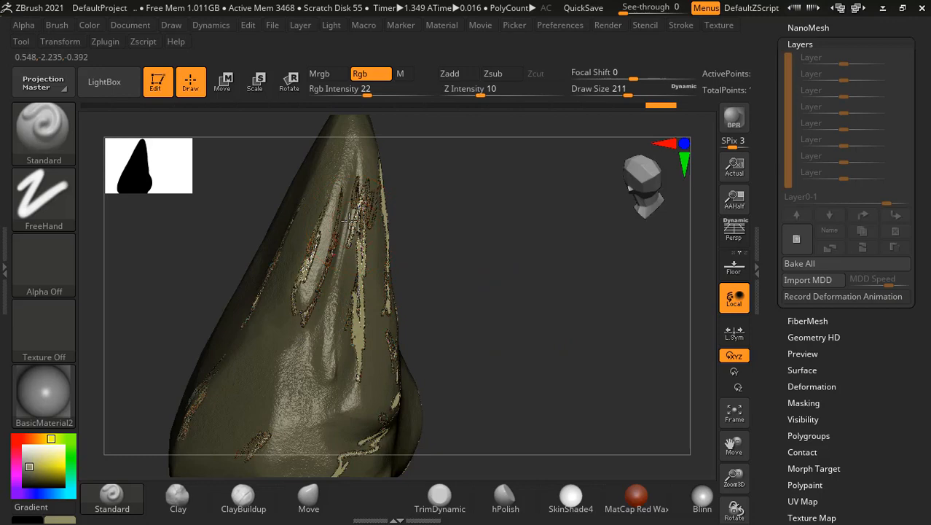
- Try the Metal 01 material on the rock and view it from another angle
left_click(41, 398)
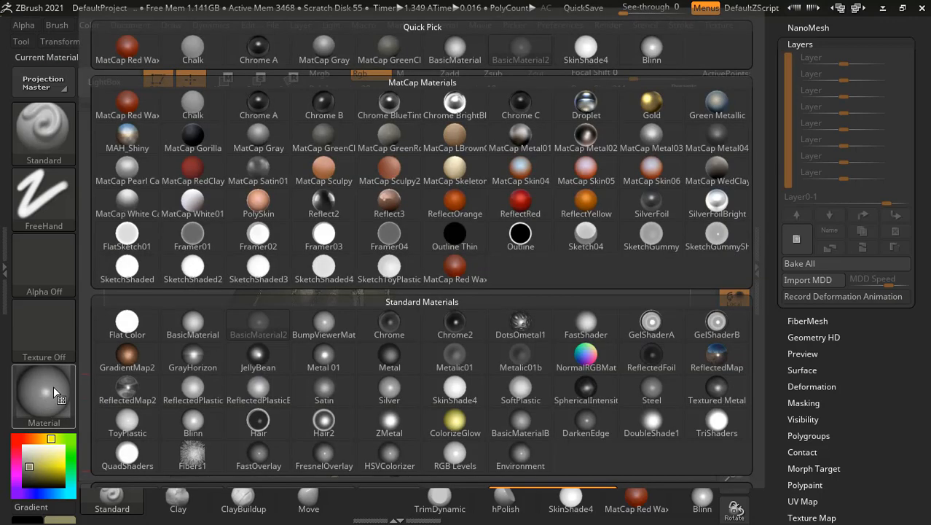
mouse_move(275, 386)
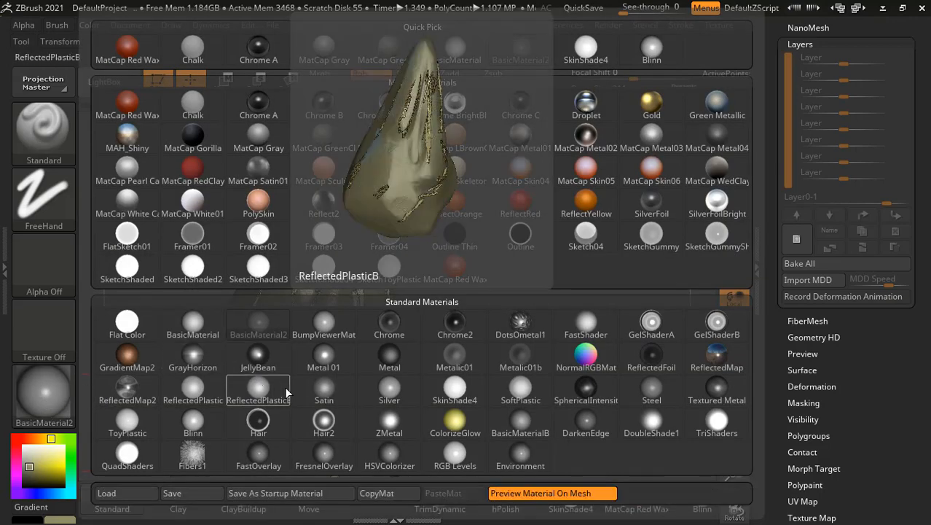
left_click(327, 359)
left_click_drag(482, 286, 484, 287)
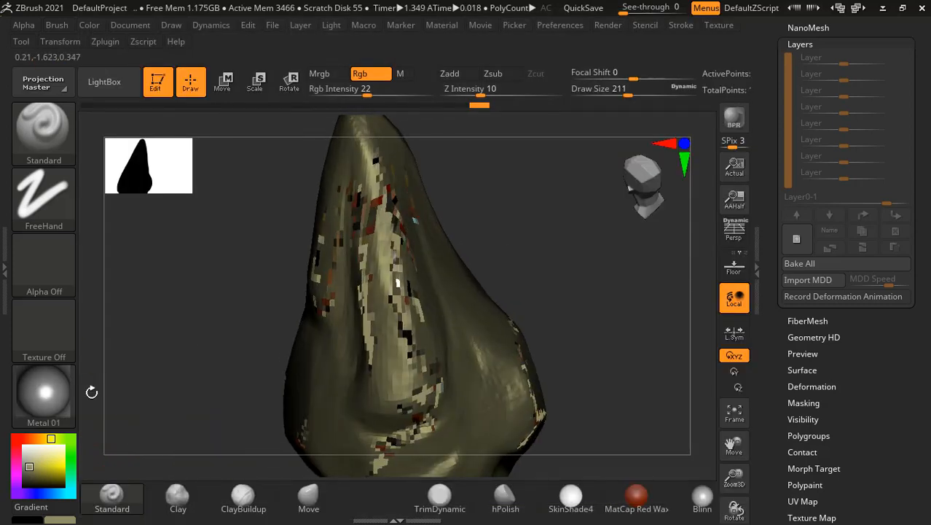
- Apply BasicMaterial to the whole rock by filling the object with only the material channel active, and check it from several sides
left_click(44, 396)
left_click(191, 328)
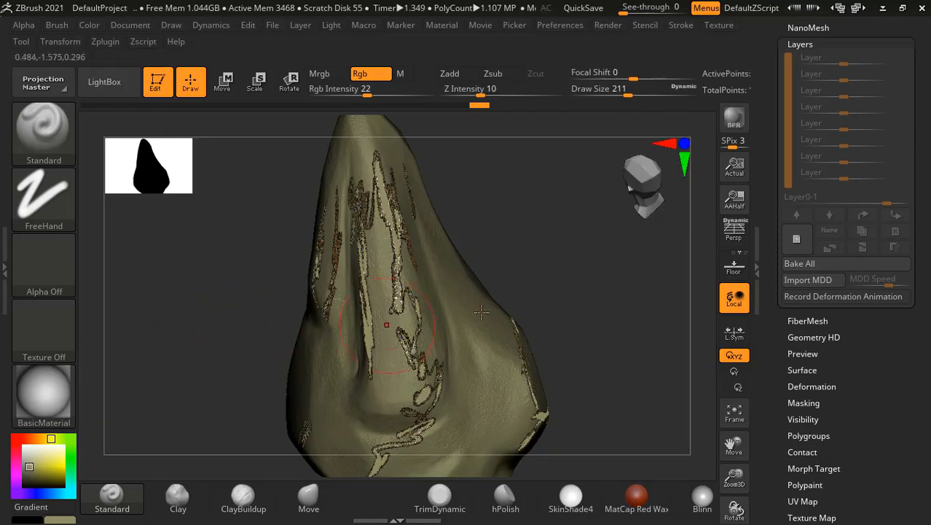
left_click_drag(481, 312, 576, 291)
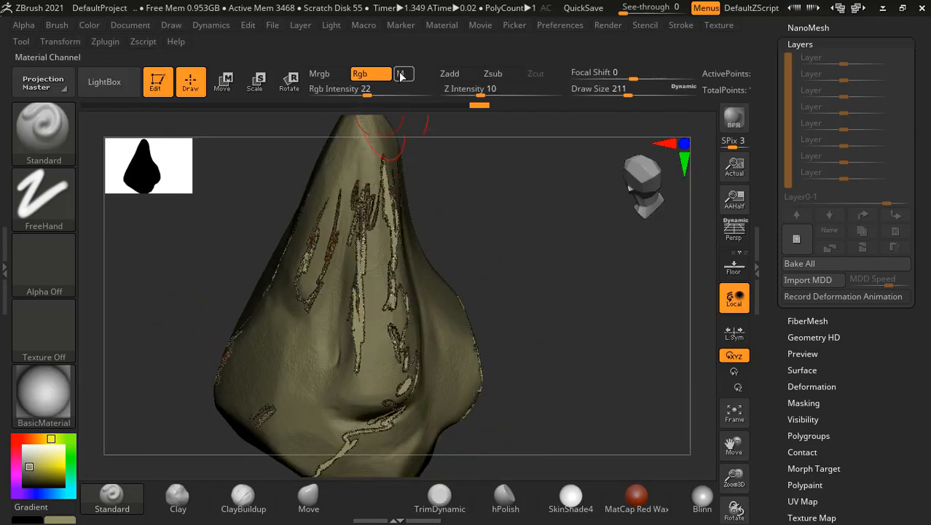
left_click(400, 74)
left_click(90, 26)
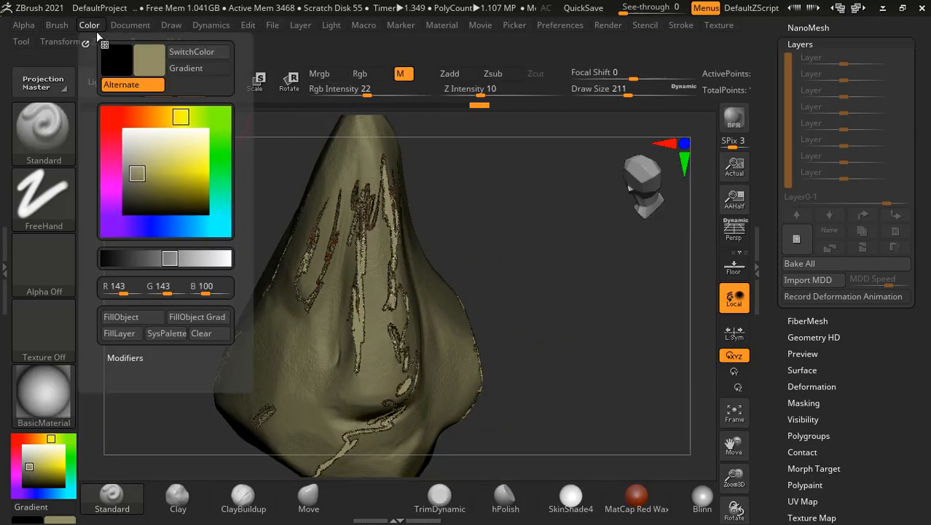
left_click(136, 320)
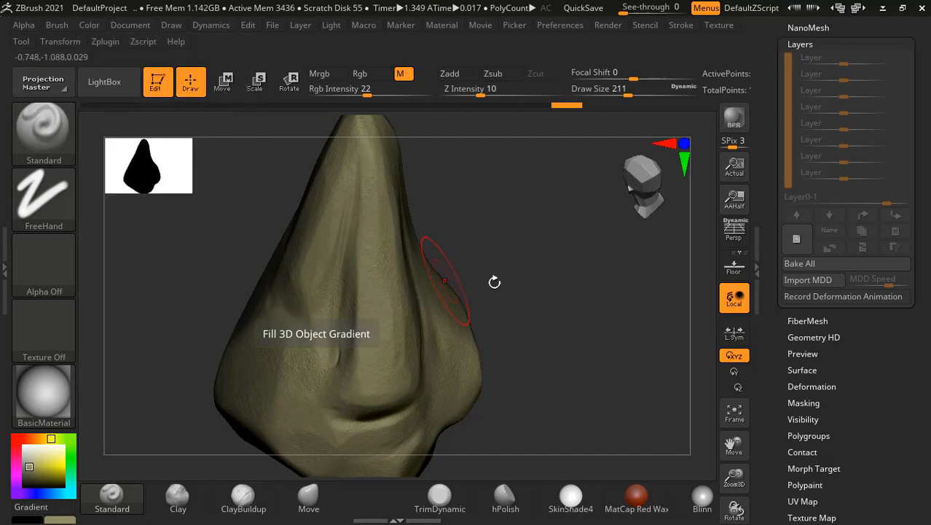
left_click_drag(557, 270, 526, 295)
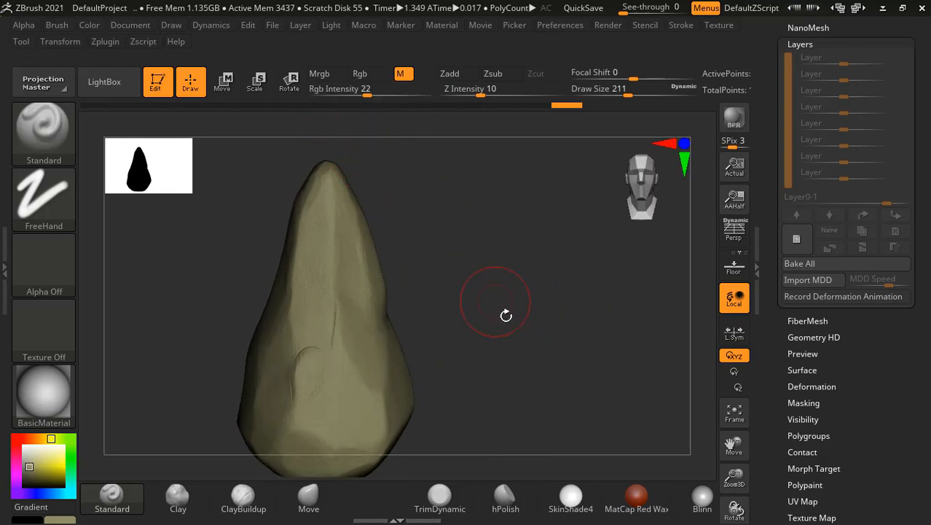
left_click_drag(505, 255, 412, 365)
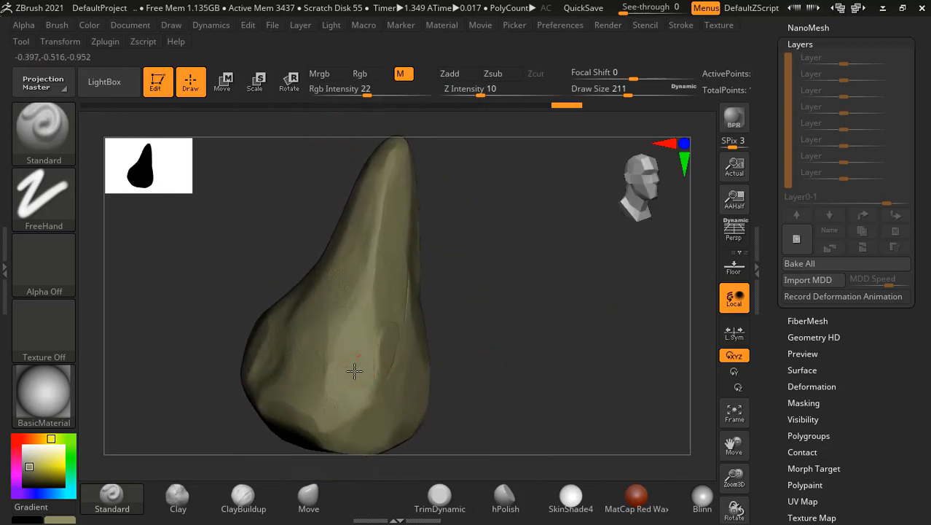
left_click_drag(510, 315, 466, 355)
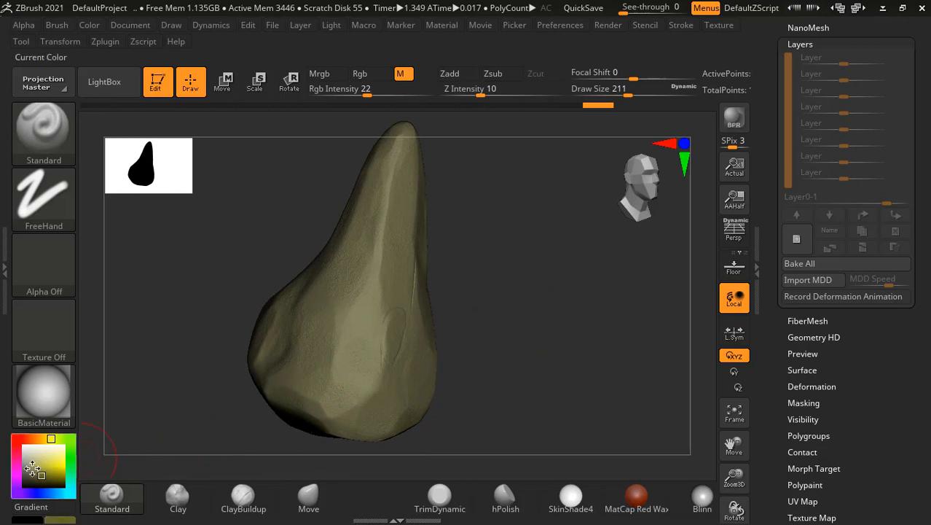
- Fill the rock with the dark olive R 77, G 77, B 28 through the Rgb channel and fill the canvas layer
left_click(91, 24)
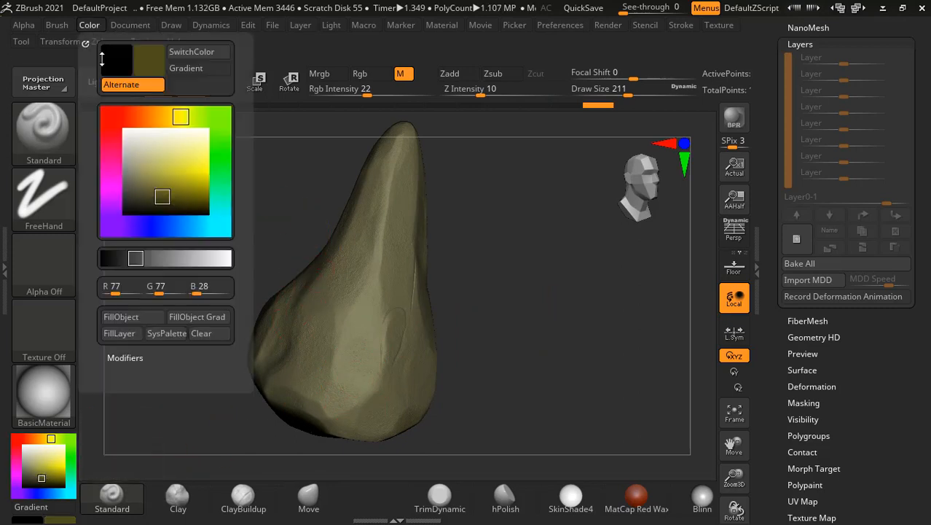
left_click(137, 321)
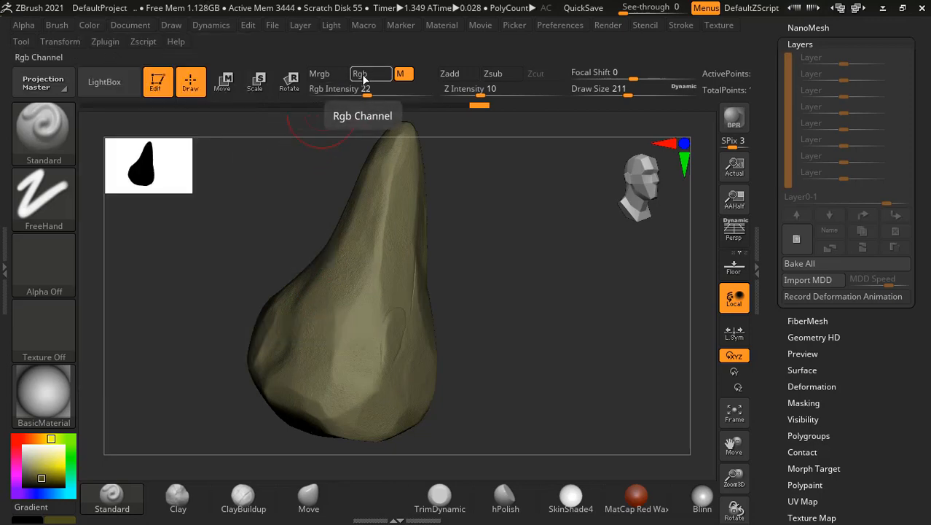
left_click(359, 75)
left_click(89, 25)
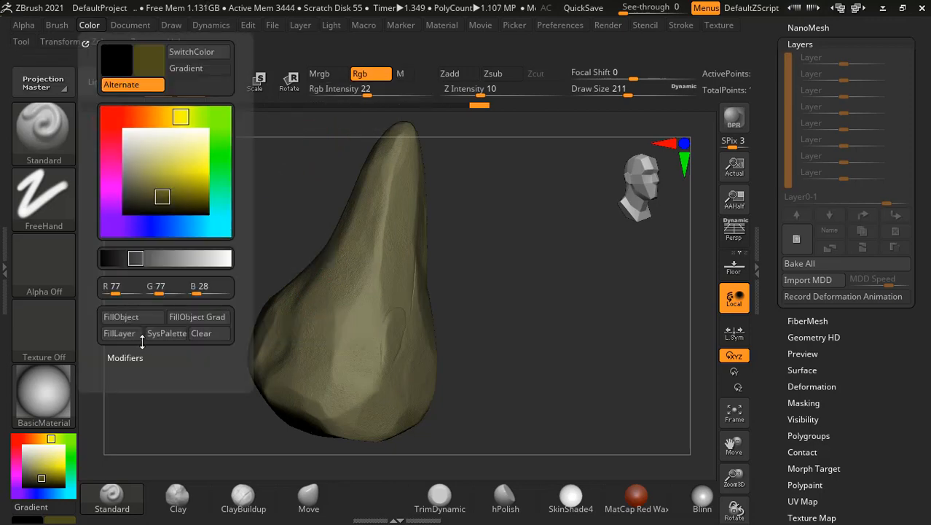
left_click(137, 318)
left_click(135, 331)
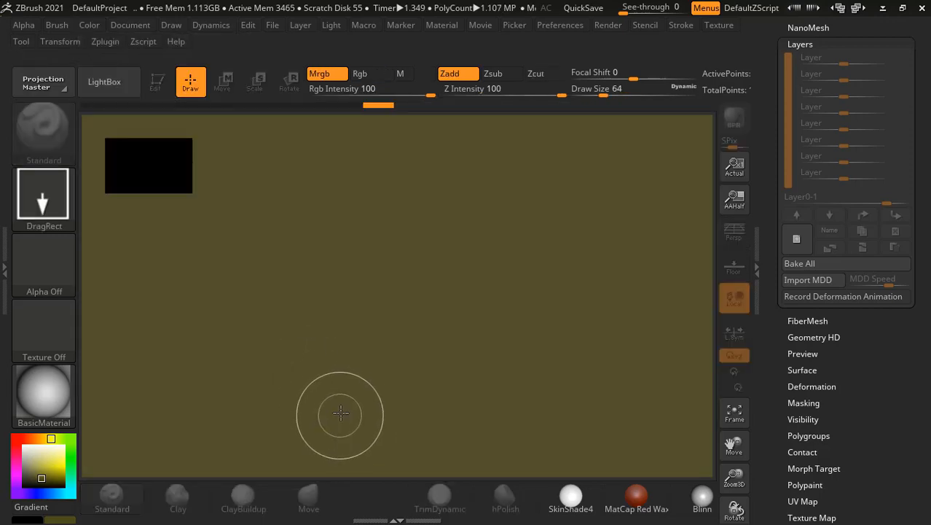
- Draw the rock onto the filled canvas again, return it to edit mode and frame it
left_click(88, 26)
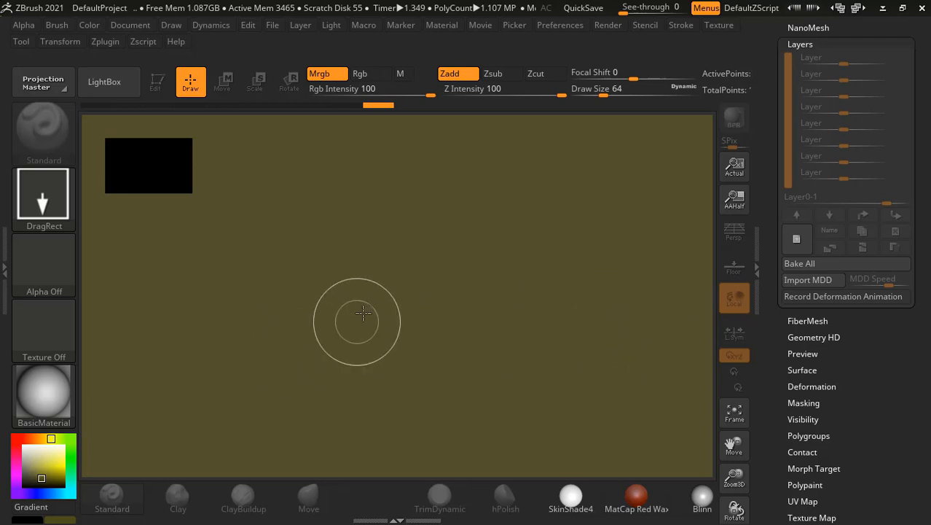
left_click_drag(354, 322, 373, 440)
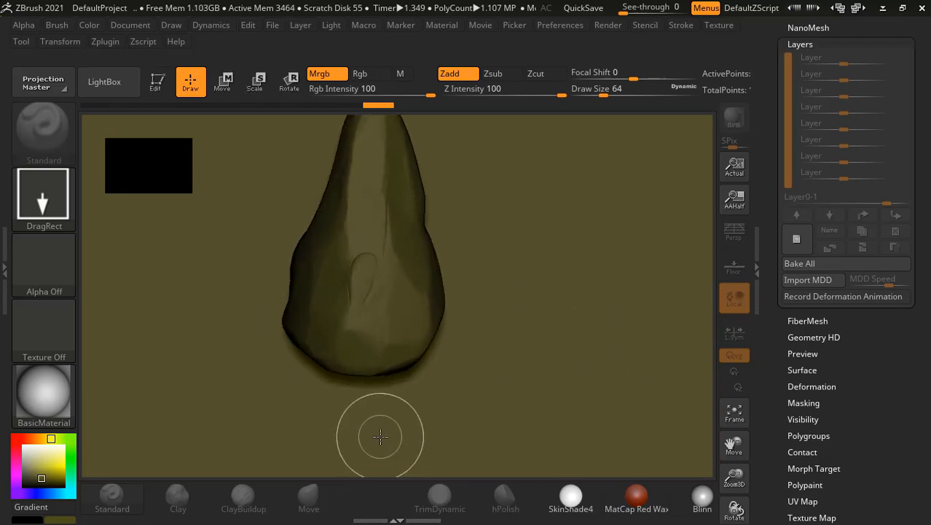
key("t")
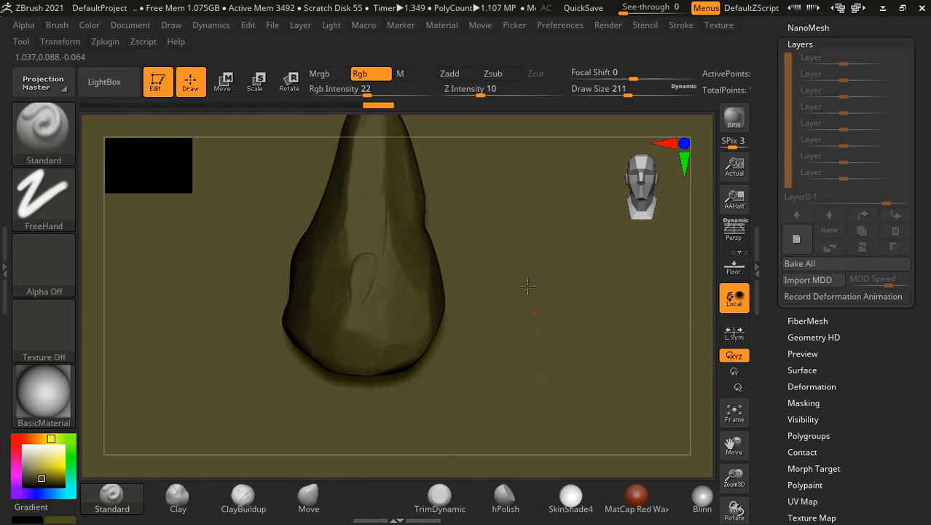
key("f")
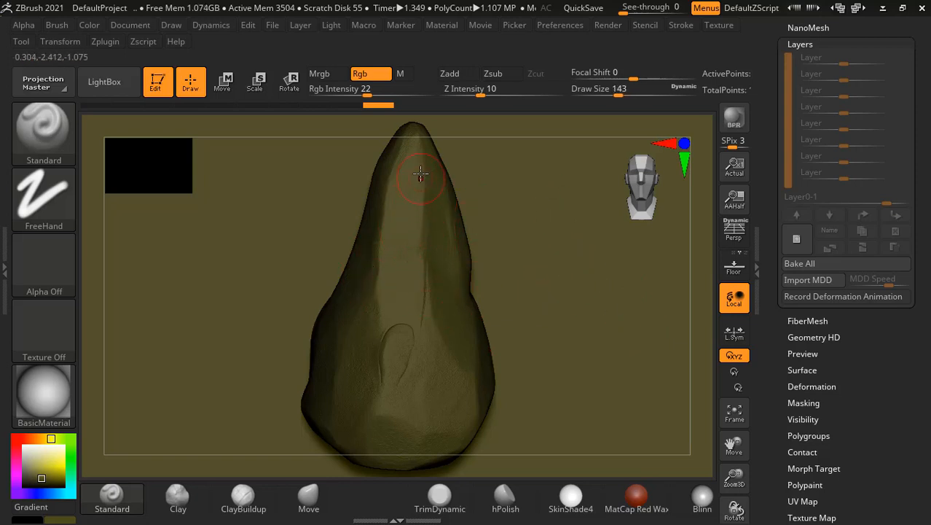
- Paint lighter yellow-olive highlights on the rock's upper ridge, centre and lower sides, reducing the brush size to 83
left_click(38, 460)
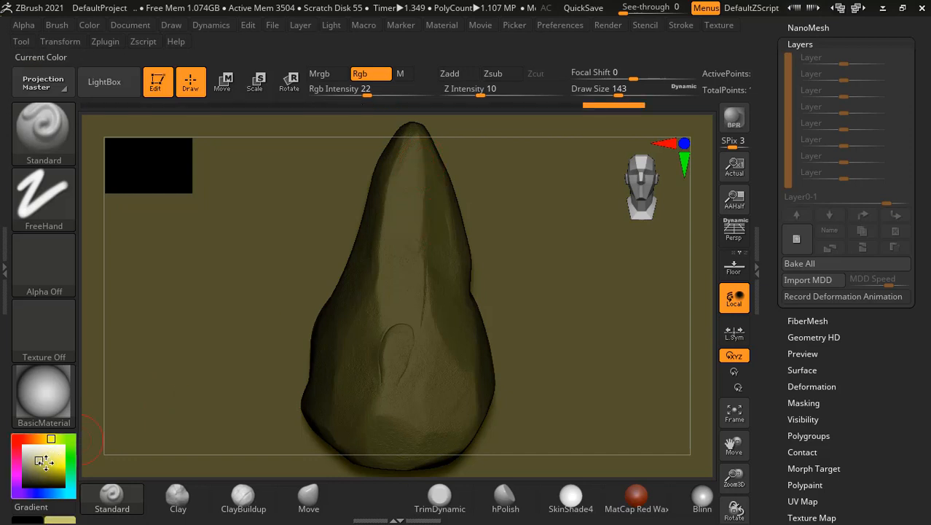
mouse_move(422, 166)
left_mouse_down()
mouse_move(419, 207)
mouse_move(414, 196)
left_mouse_up()
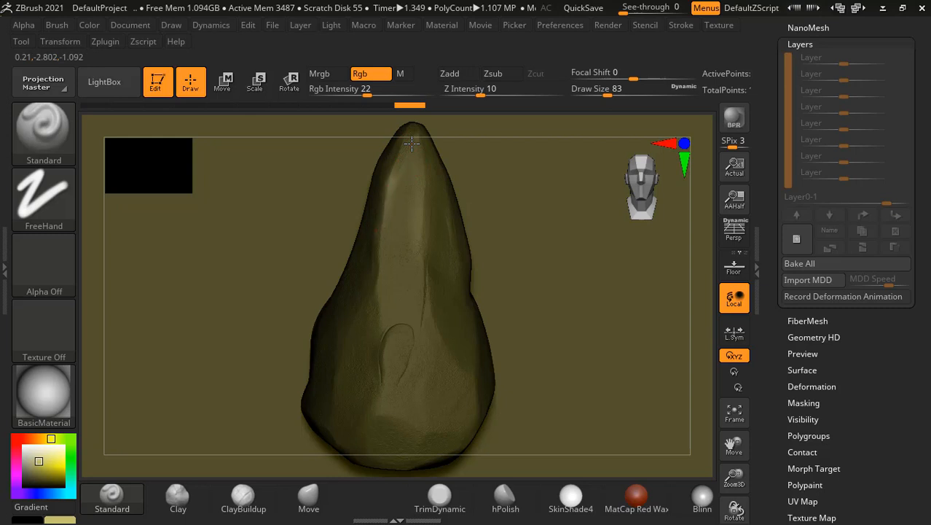
left_click_drag(412, 144, 411, 145)
mouse_move(419, 282)
left_mouse_down()
mouse_move(419, 350)
mouse_move(459, 383)
left_mouse_up()
left_click_drag(355, 321, 363, 295)
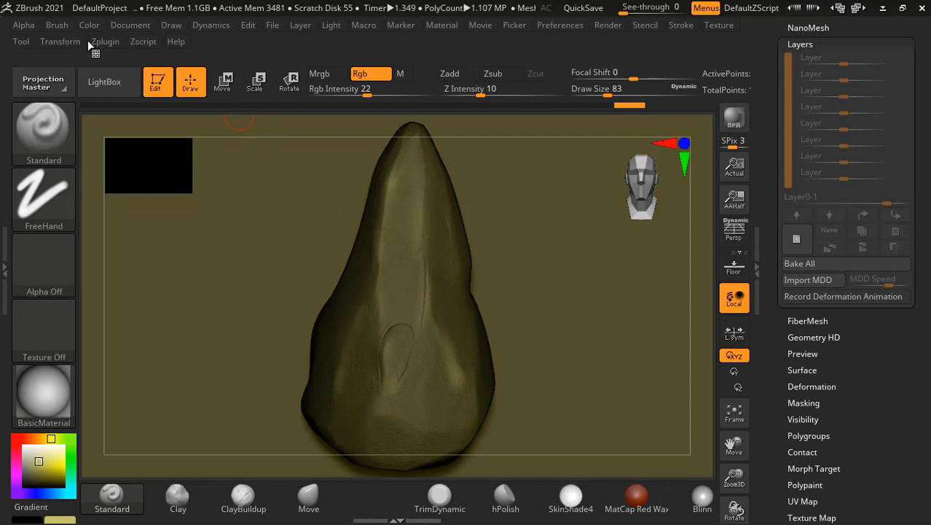
- Create all maps with Multi Map Exporter and save them as TIF under PM3D_Sphere3D_1 in the rock folder
left_click(106, 41)
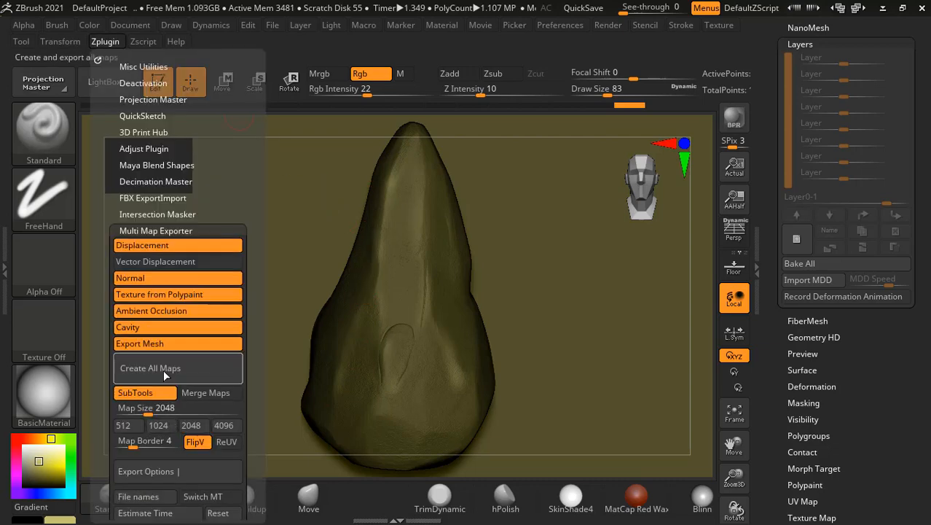
left_click(165, 369)
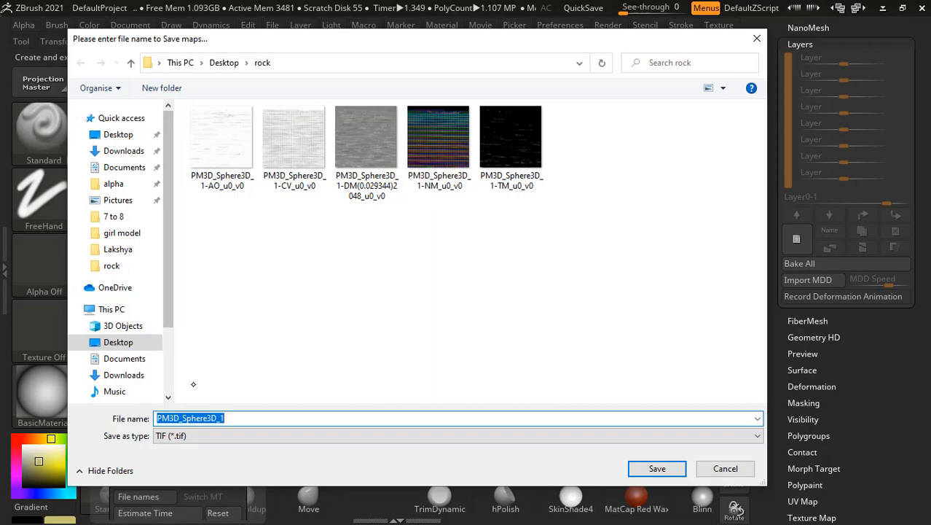
left_click(664, 469)
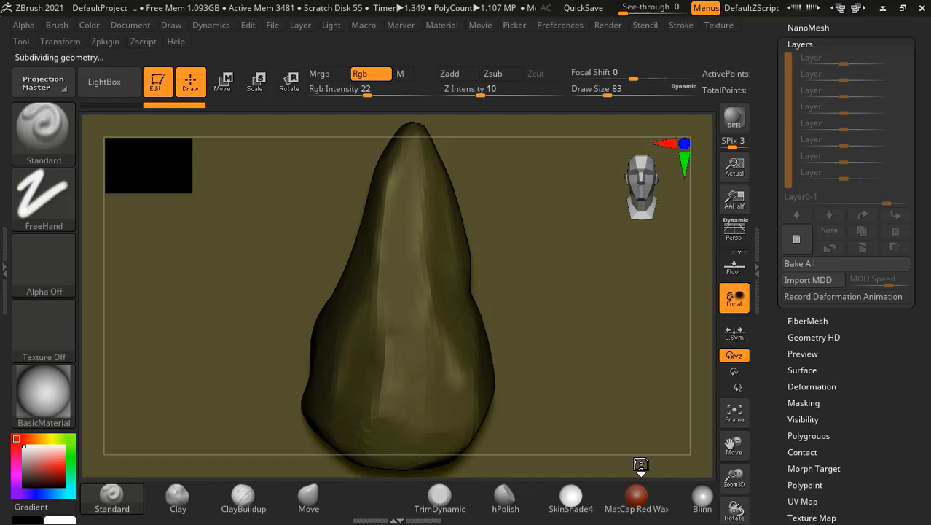
- Switch to the rock folder, view the exported texture PM3D_Sphere3D_1-TM_u0_v0_copy and return to ZBrush
key("alt+Tab")
left_click(526, 184)
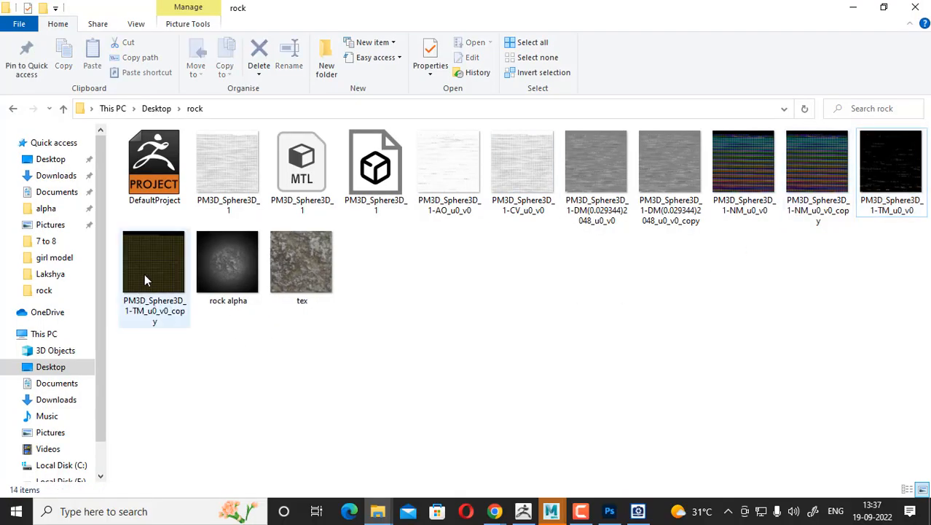
double_click(145, 273)
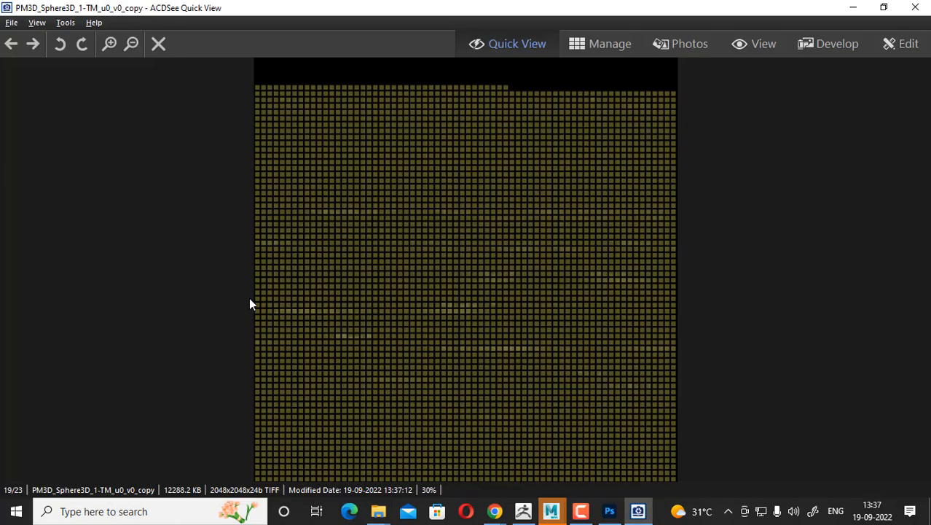
left_click(860, 13)
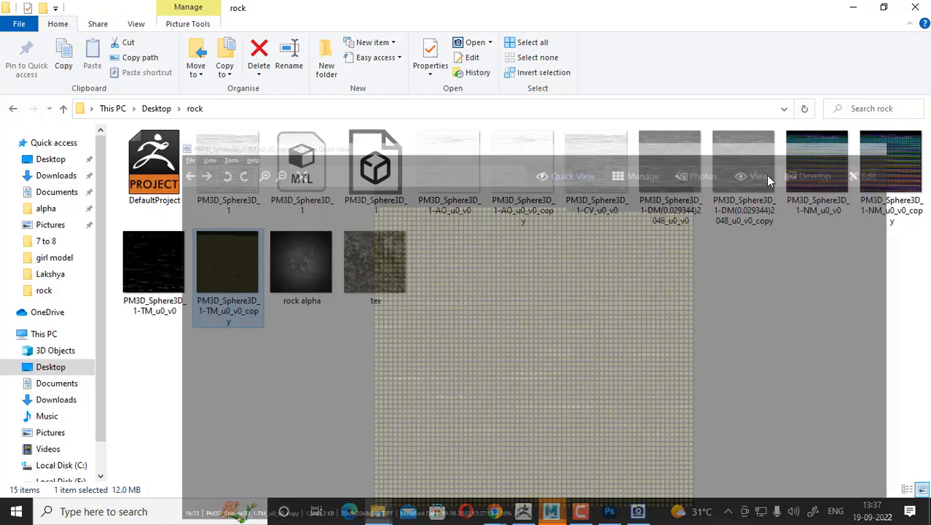
left_click(524, 513)
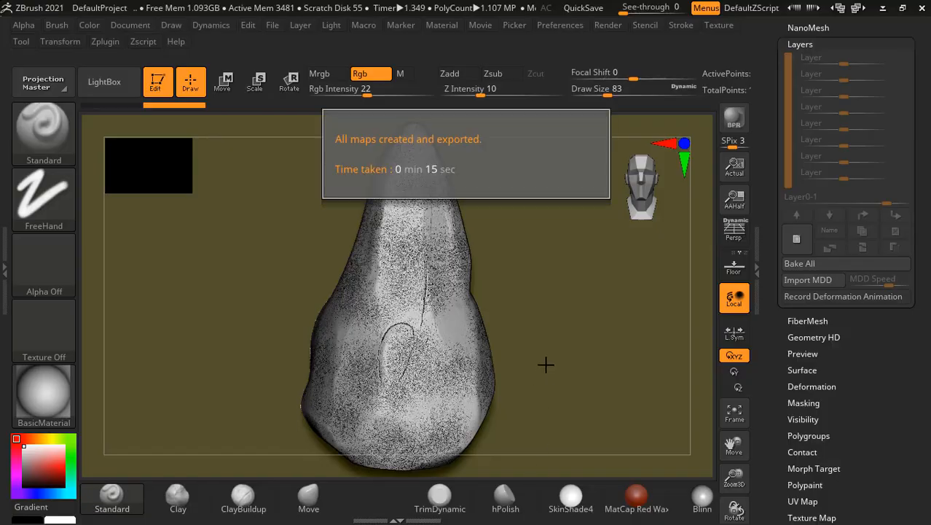
- Dismiss the export notice and set the rock's texture map to Texture Off
left_click(547, 351)
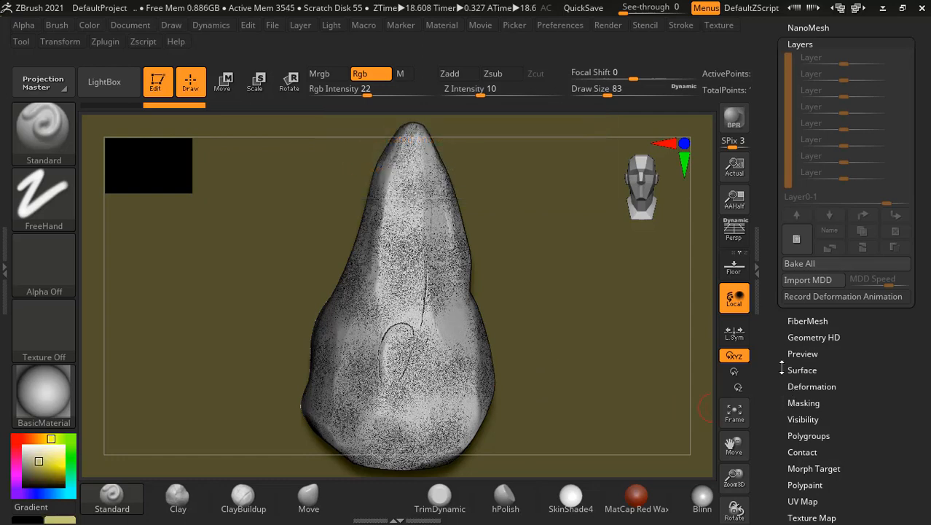
left_click_drag(781, 367, 786, 293)
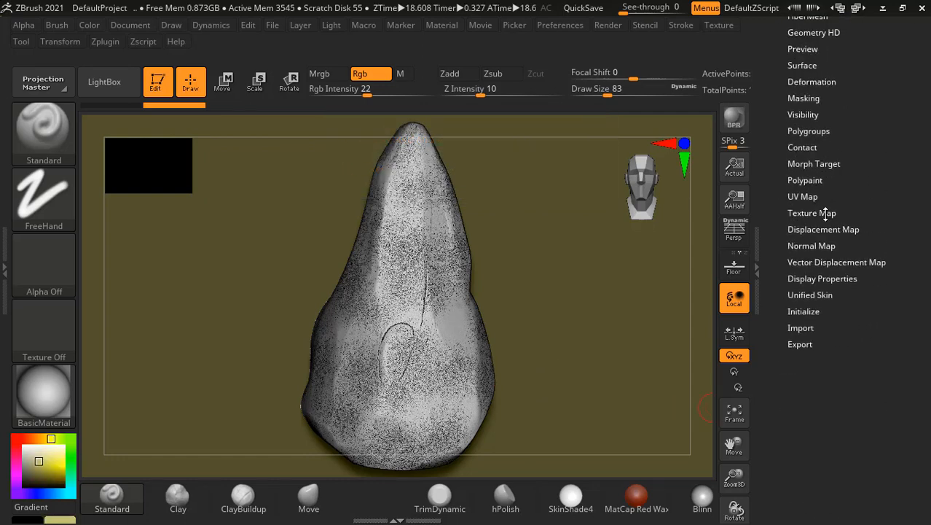
left_click(825, 213)
left_click(825, 259)
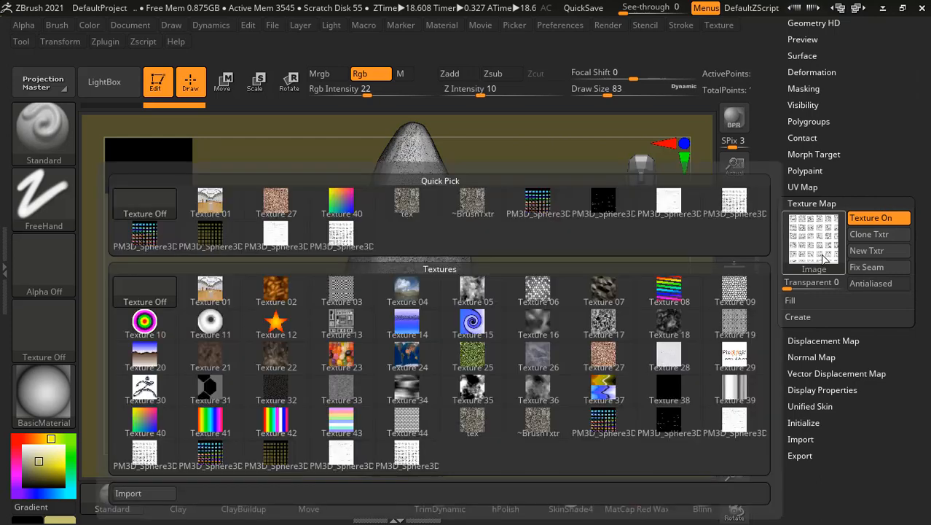
left_click(162, 208)
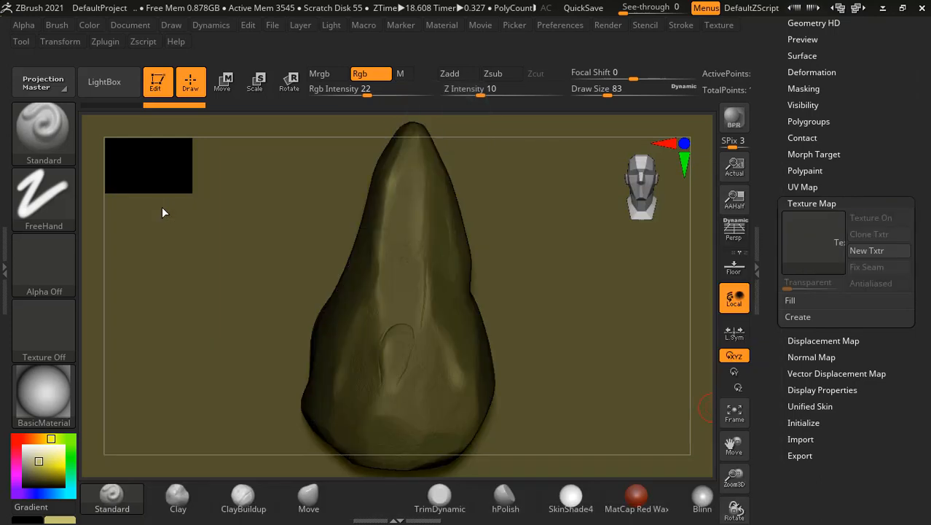
- Switch to the rock folder in File Explorer
key("alt+Tab")
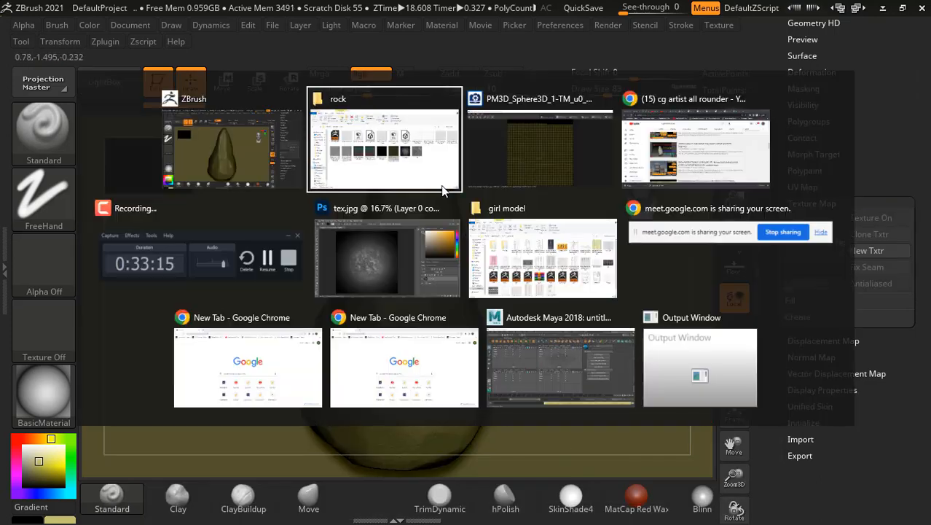